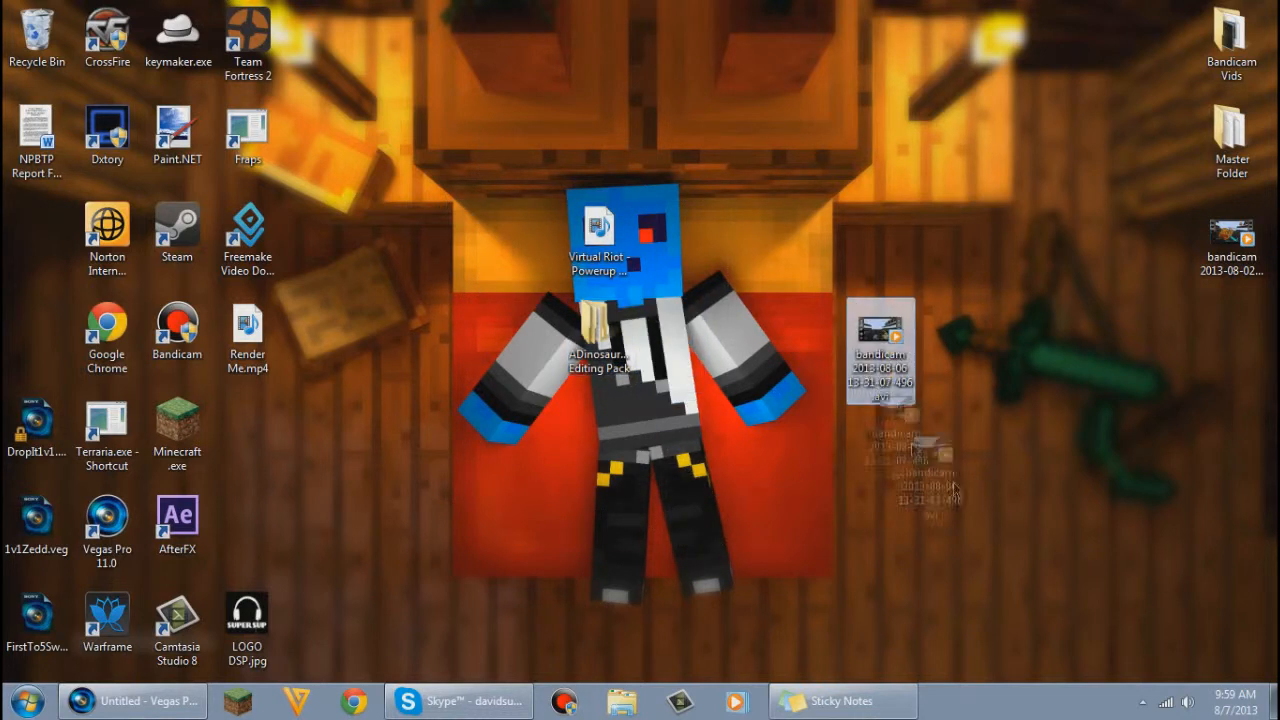
pyautogui.moveTo(582, 214)
pyautogui.mouseDown()
pyautogui.moveTo(722, 212)
pyautogui.moveTo(582, 212)
pyautogui.mouseUp()
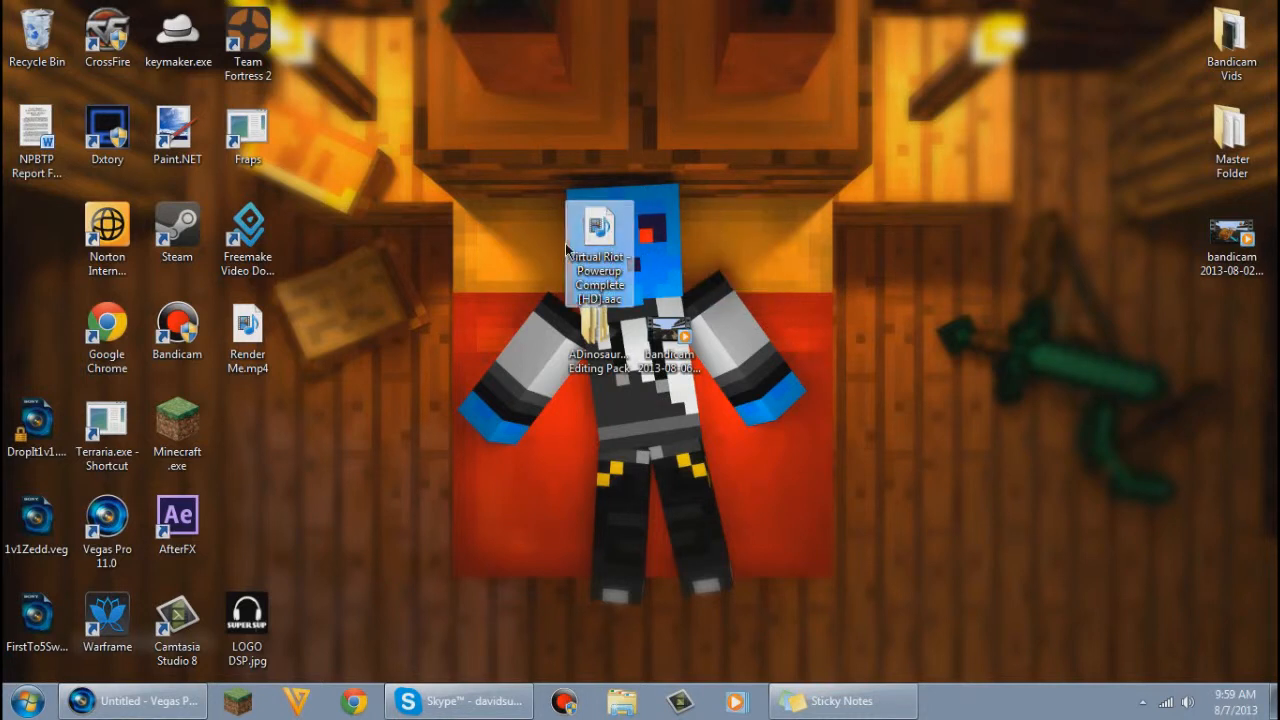
pyautogui.click(603, 373)
pyautogui.moveTo(605, 338); pyautogui.dragTo(470, 342)
pyautogui.moveTo(607, 241); pyautogui.dragTo(563, 298)
pyautogui.moveTo(455, 325); pyautogui.dragTo(600, 340)
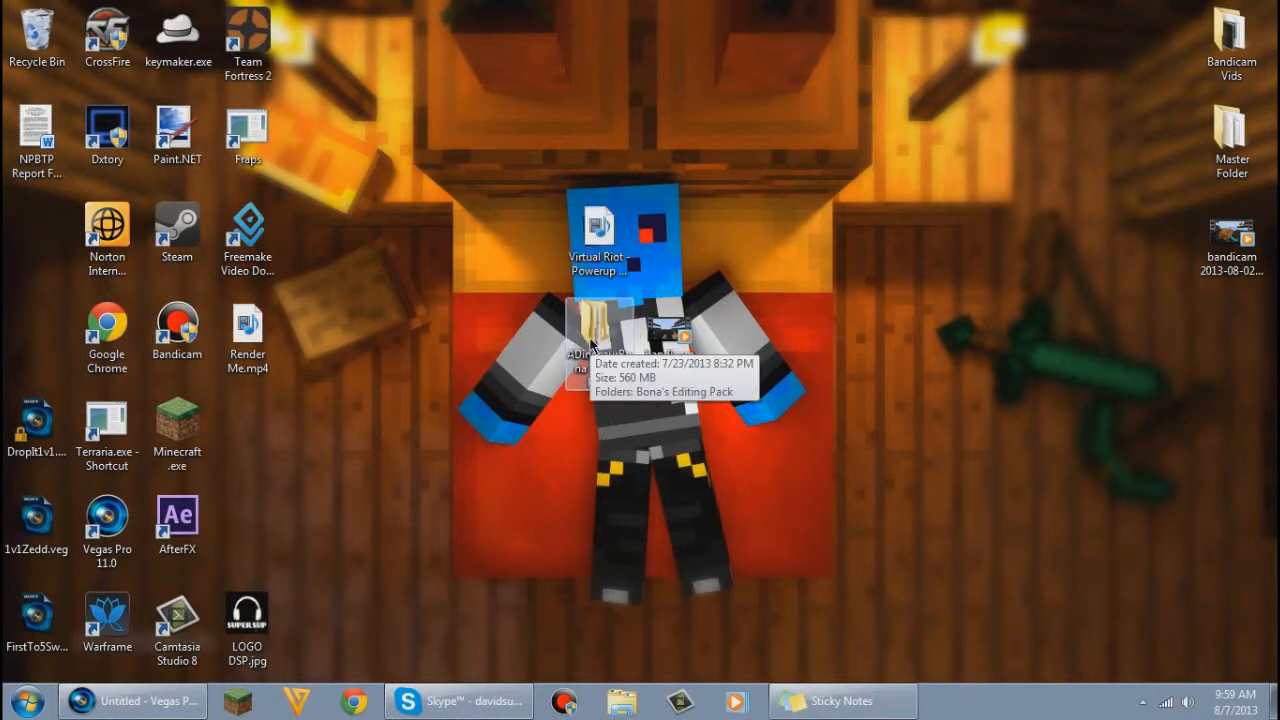
pyautogui.click(551, 434)
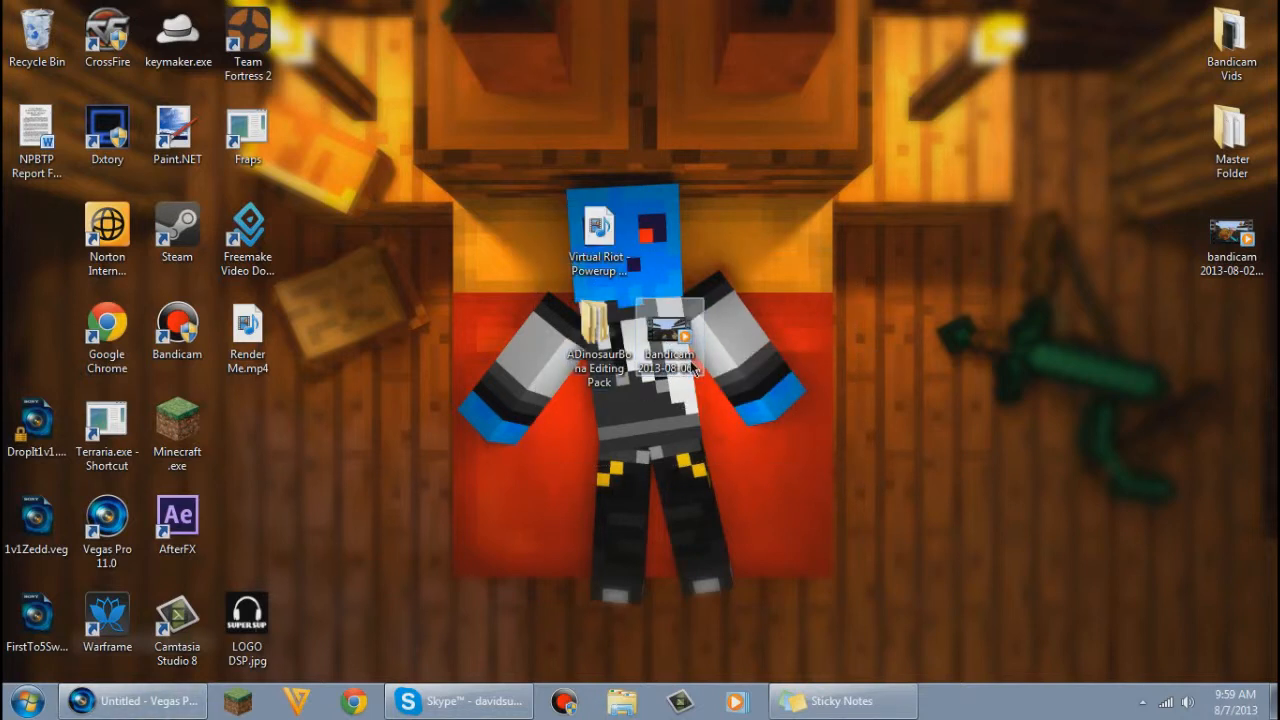
pyautogui.moveTo(666, 359); pyautogui.dragTo(1009, 199)
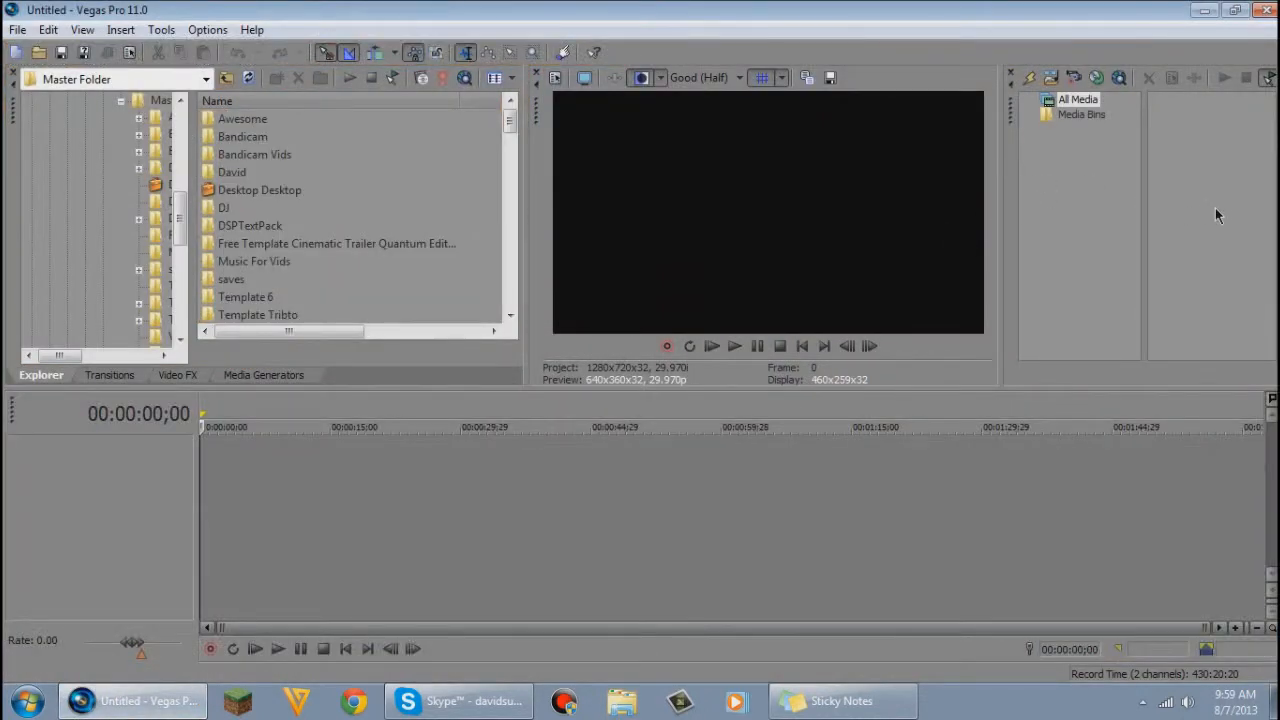
pyautogui.moveTo(1215, 209); pyautogui.dragTo(1198, 269)
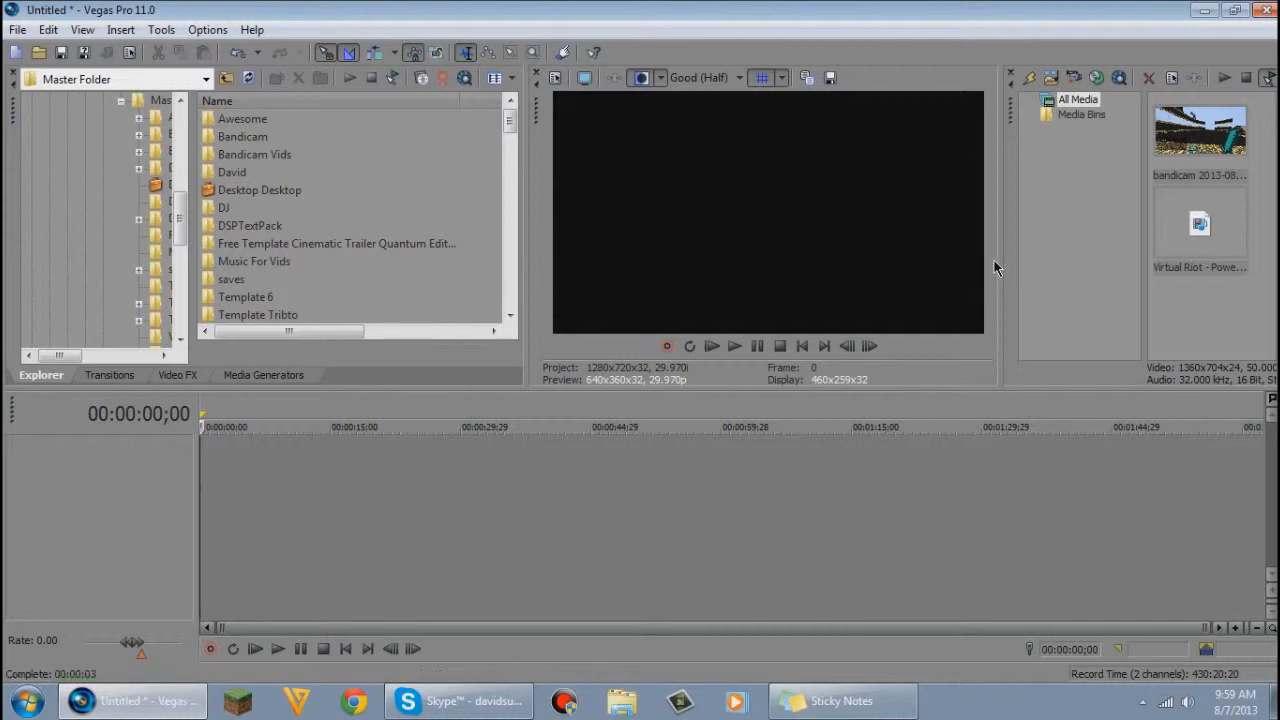
pyautogui.moveTo(1216, 297)
pyautogui.mouseDown()
pyautogui.moveTo(1199, 130)
pyautogui.moveTo(1228, 296)
pyautogui.mouseUp()
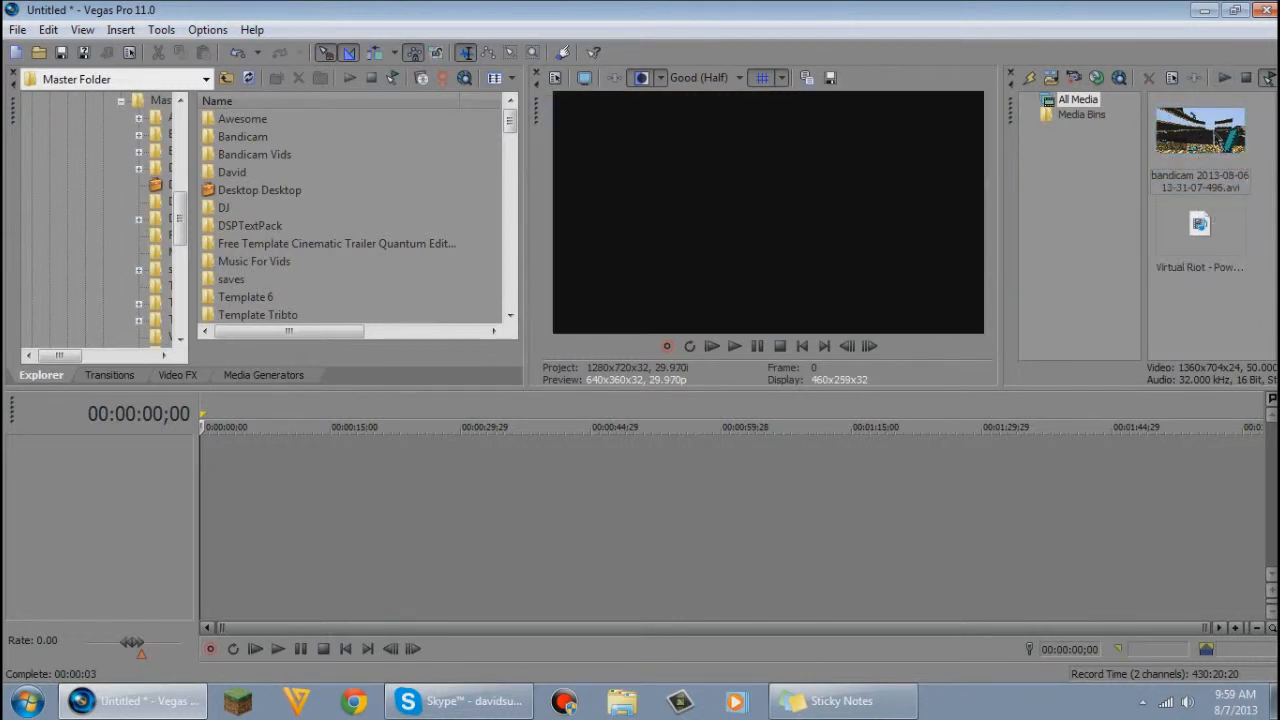
# Try placing the bandicam gameplay clip on the timeline and shifting it further from the start.
pyautogui.click(1199, 174)
pyautogui.click(1260, 166)
pyautogui.moveTo(1213, 140); pyautogui.dragTo(1198, 181)
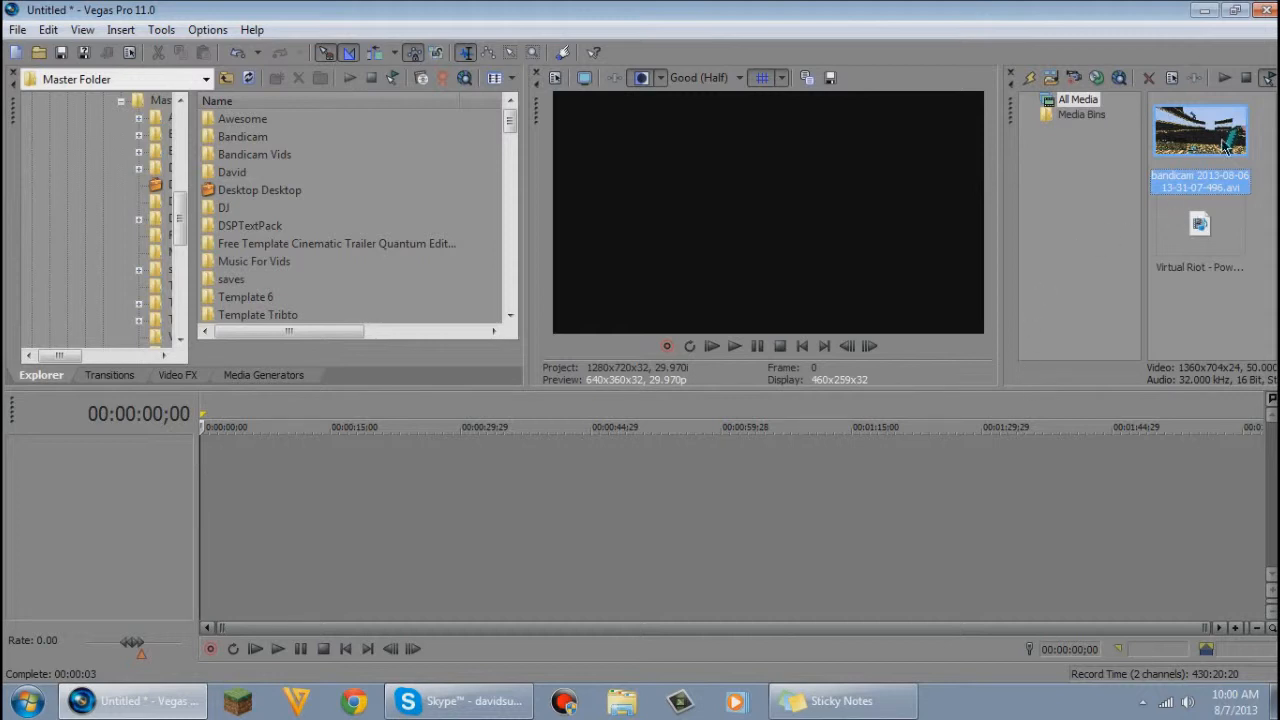
pyautogui.moveTo(305, 495); pyautogui.dragTo(350, 490)
pyautogui.click(356, 478)
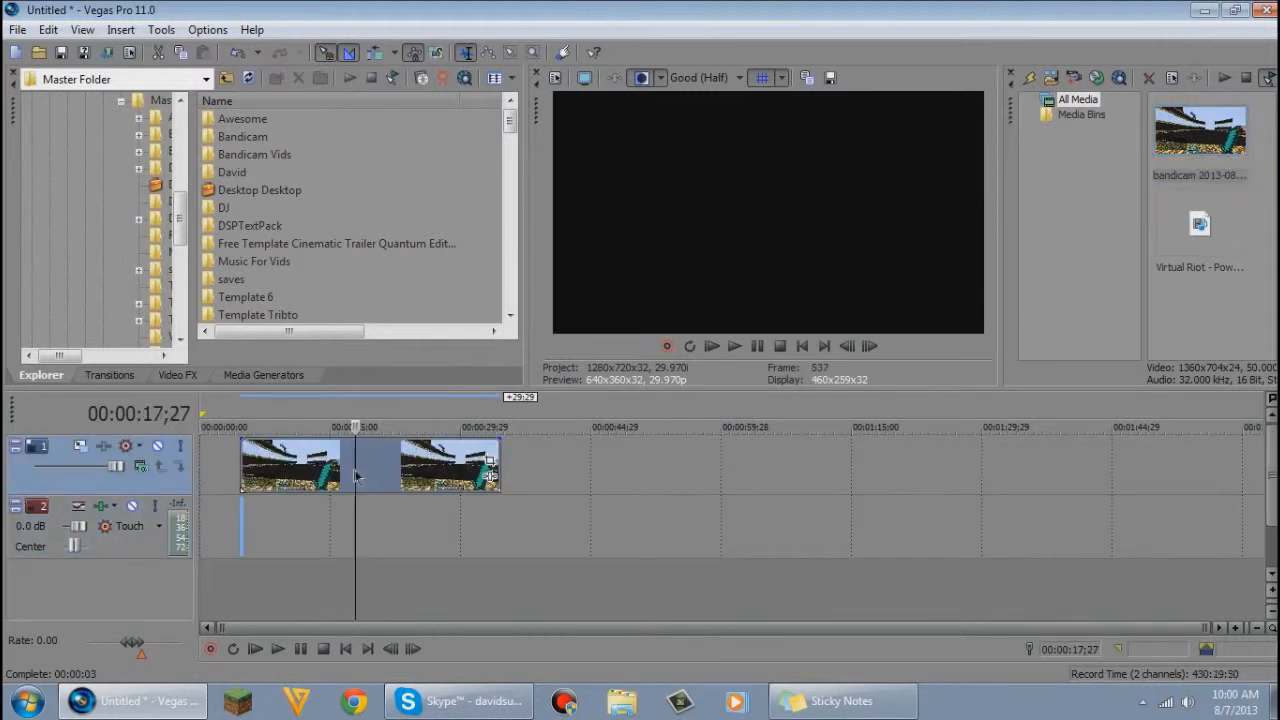
pyautogui.click(310, 472)
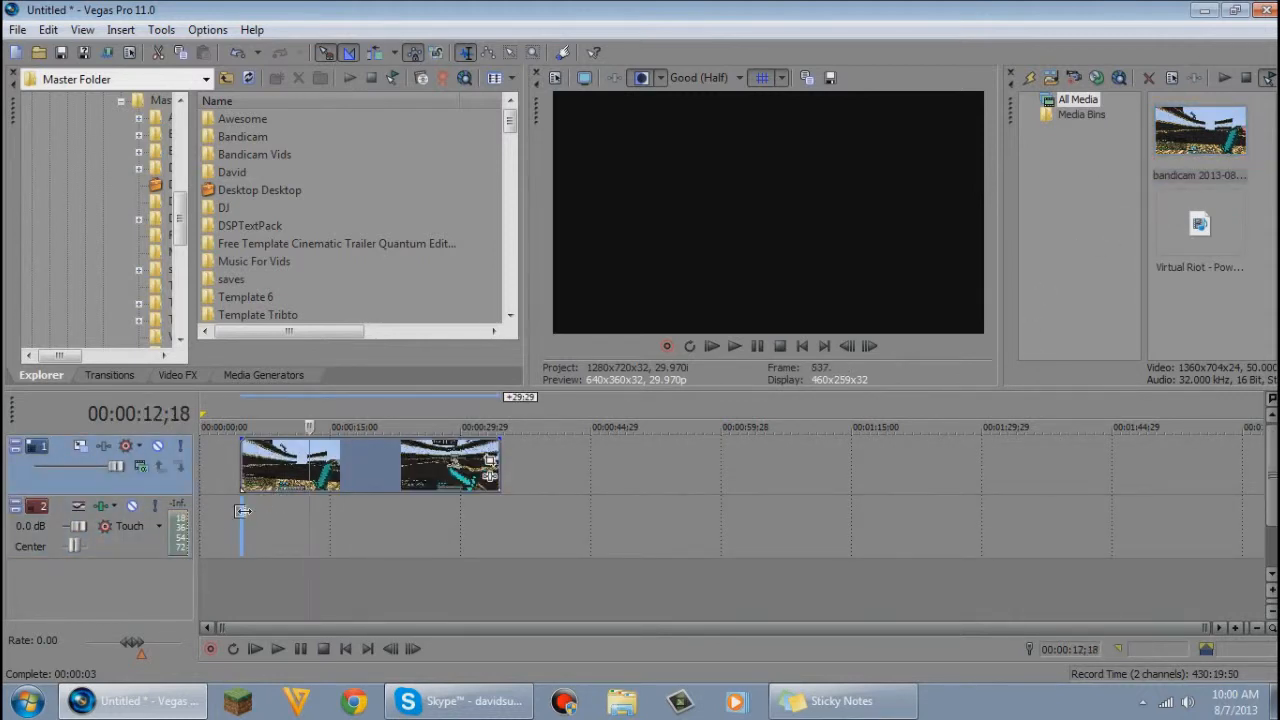
pyautogui.click(243, 511)
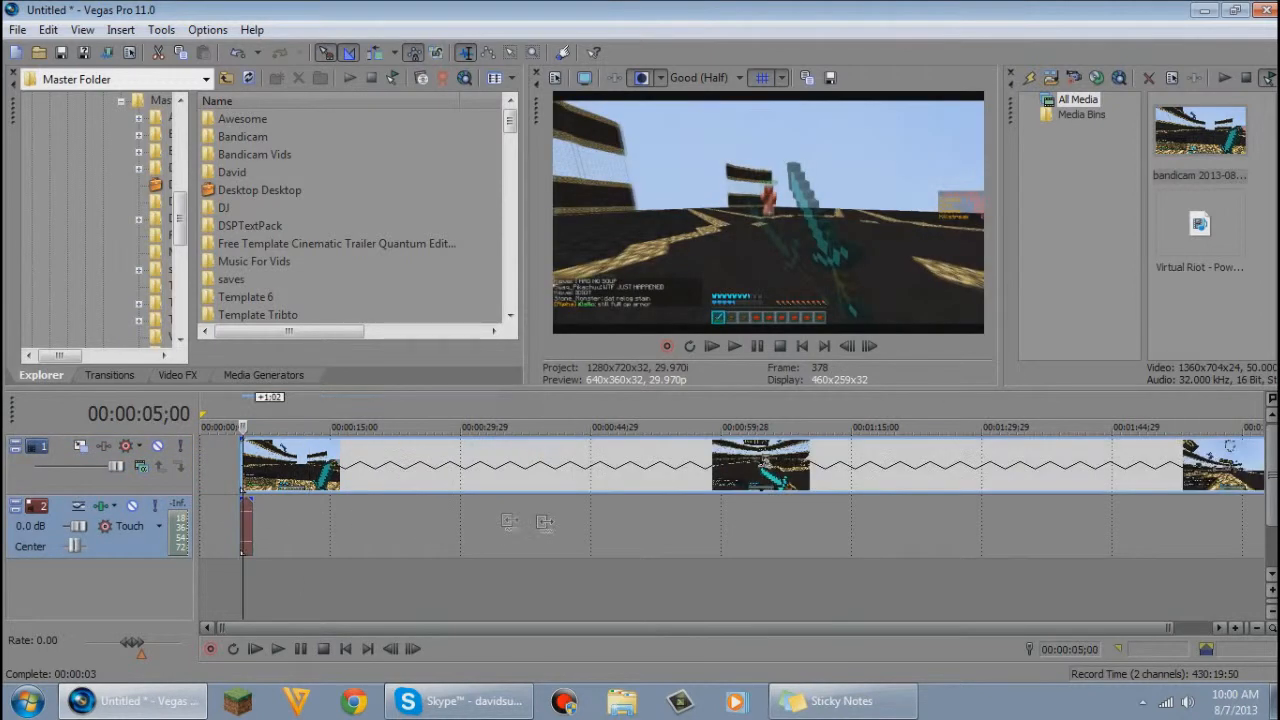
pyautogui.click(349, 502)
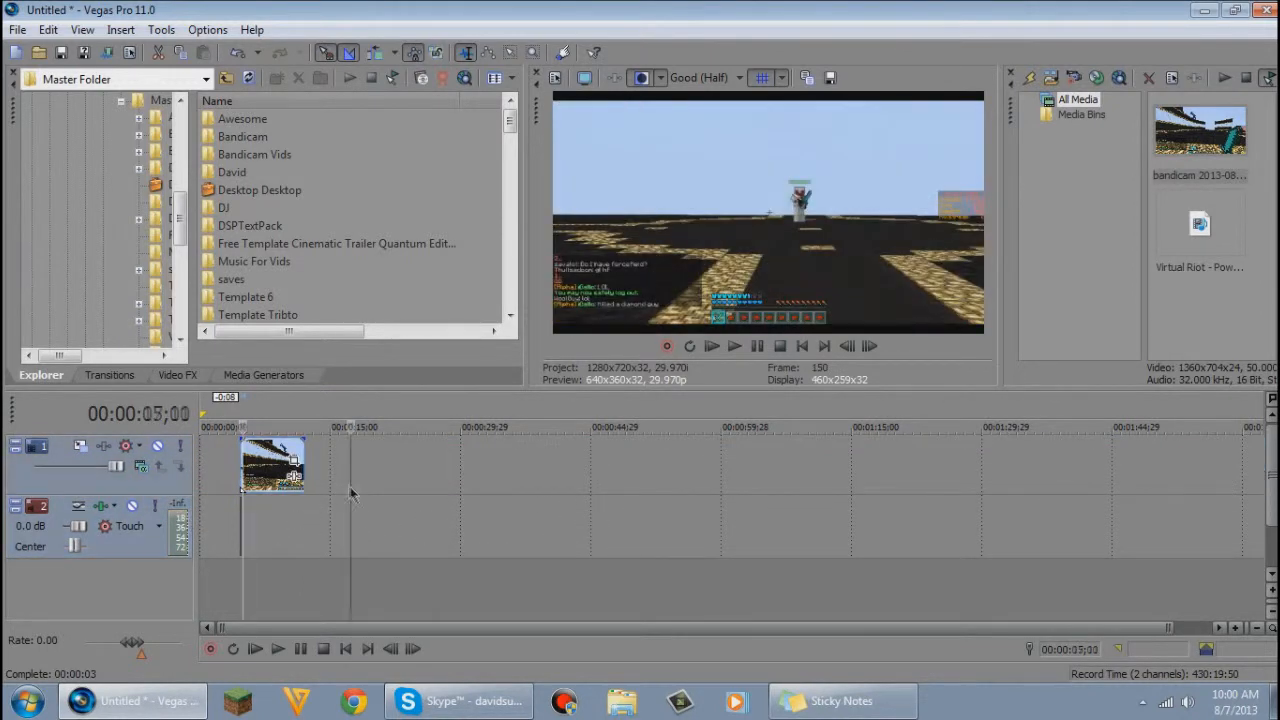
pyautogui.moveTo(241, 472); pyautogui.dragTo(281, 472)
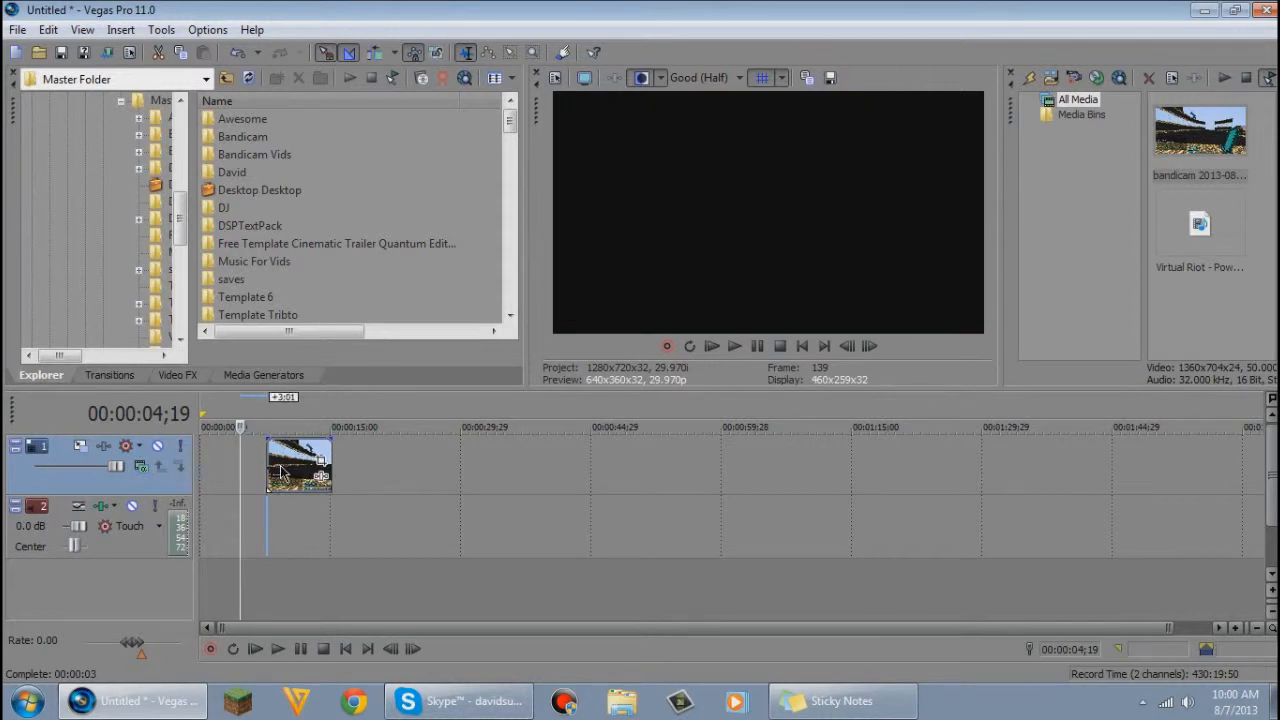
pyautogui.rightClick(281, 472)
# Undo the timeline edits and redo the import of the project media.
pyautogui.click(258, 52)
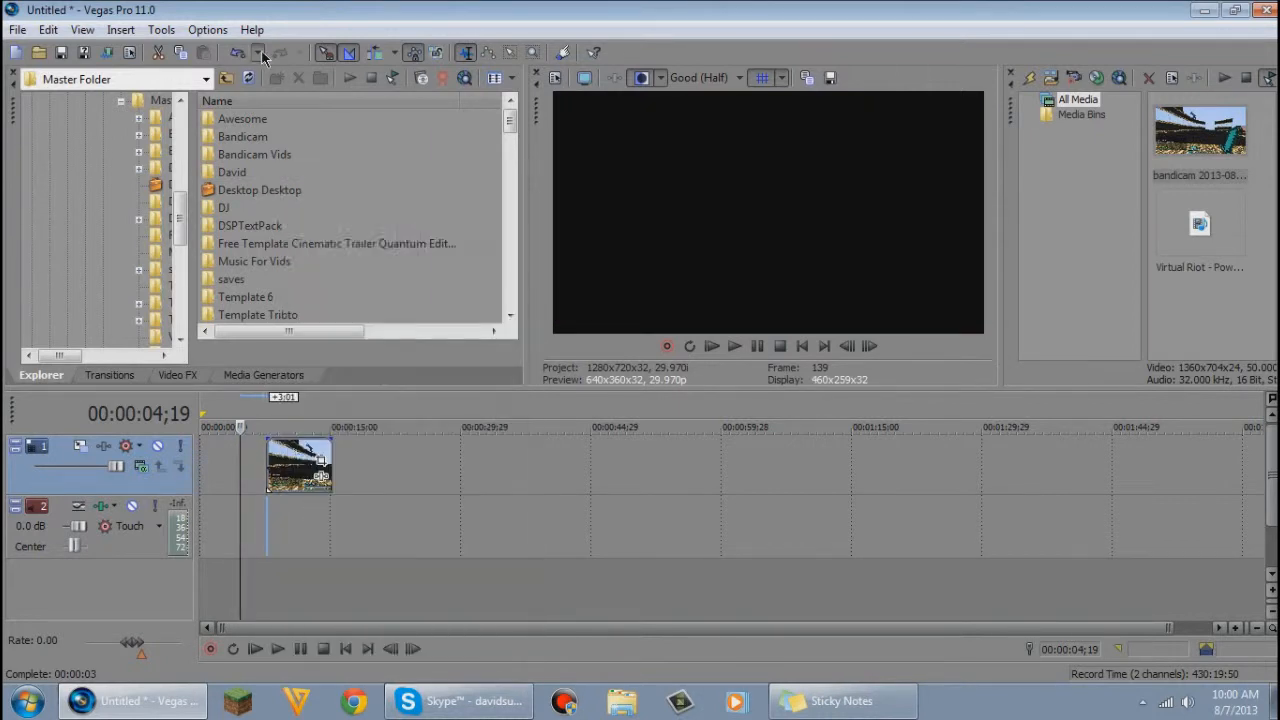
pyautogui.click(258, 52)
pyautogui.click(279, 114)
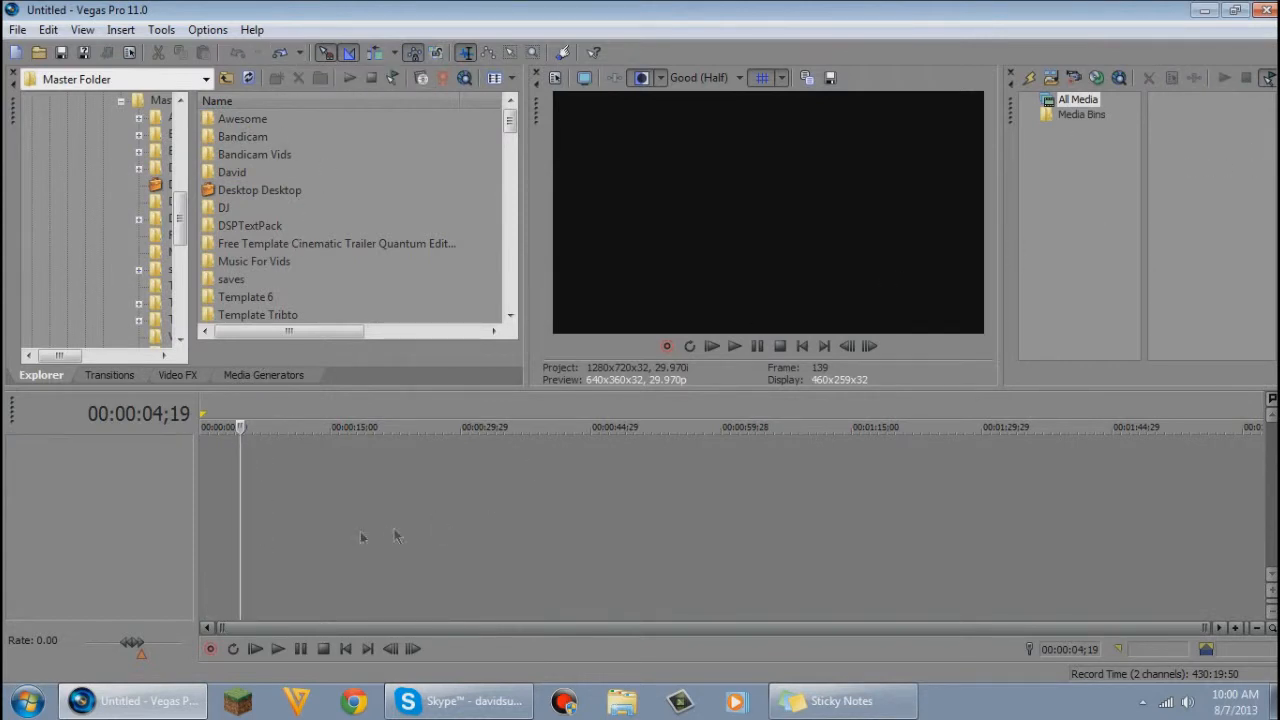
pyautogui.click(296, 57)
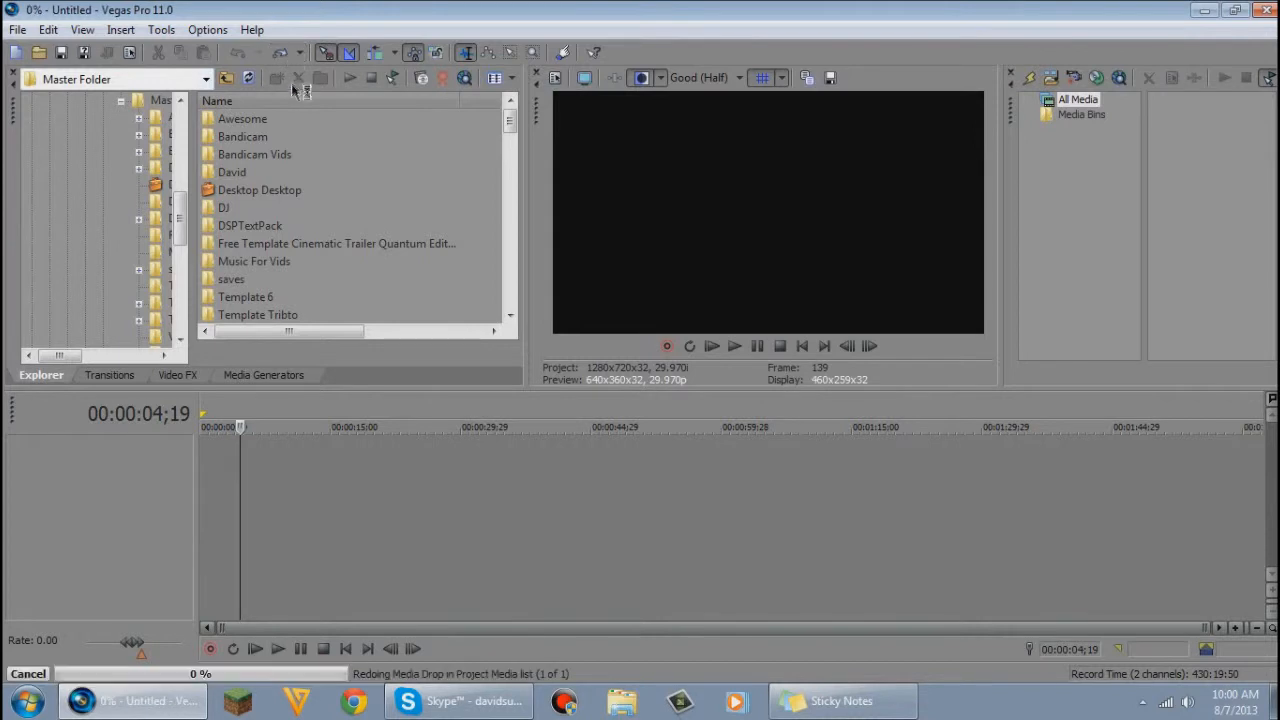
# Place the bandicam gameplay clip at the very start of the empty timeline.
pyautogui.moveTo(1180, 314); pyautogui.dragTo(1205, 150)
pyautogui.moveTo(1200, 225); pyautogui.dragTo(713, 590)
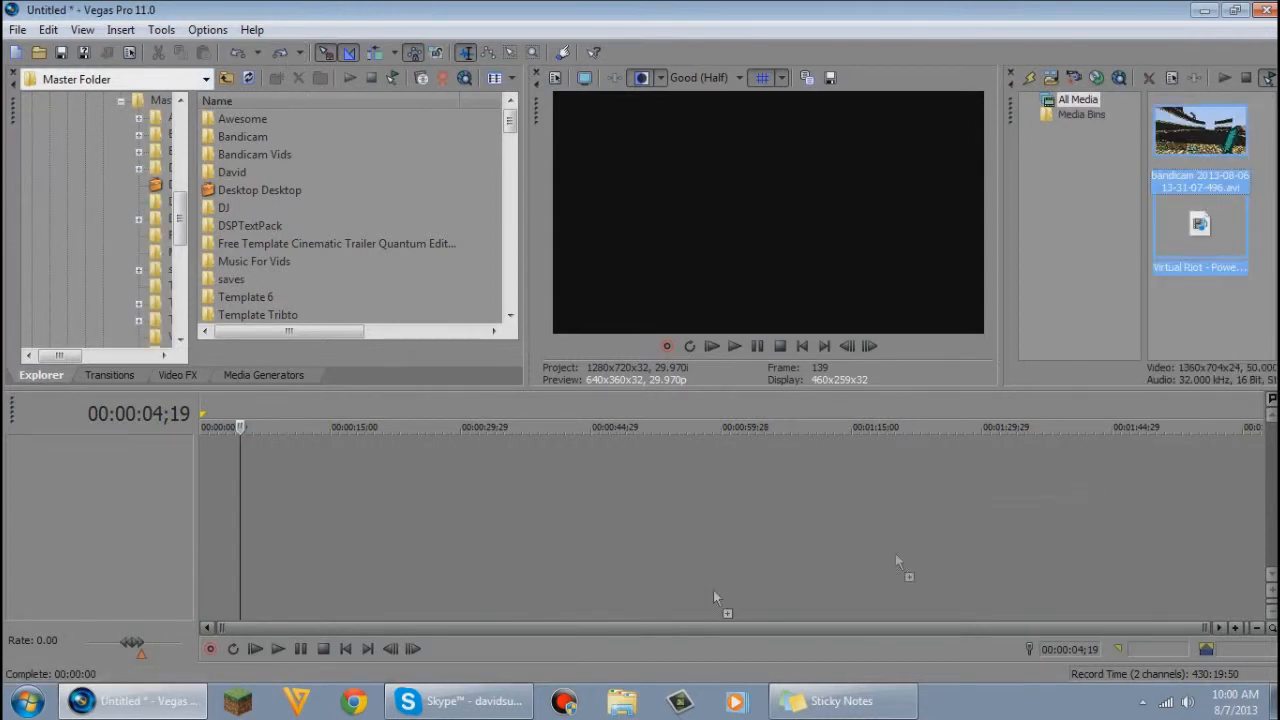
pyautogui.moveTo(207, 483); pyautogui.dragTo(267, 538)
pyautogui.click(1262, 241)
pyautogui.moveTo(203, 465); pyautogui.dragTo(314, 458)
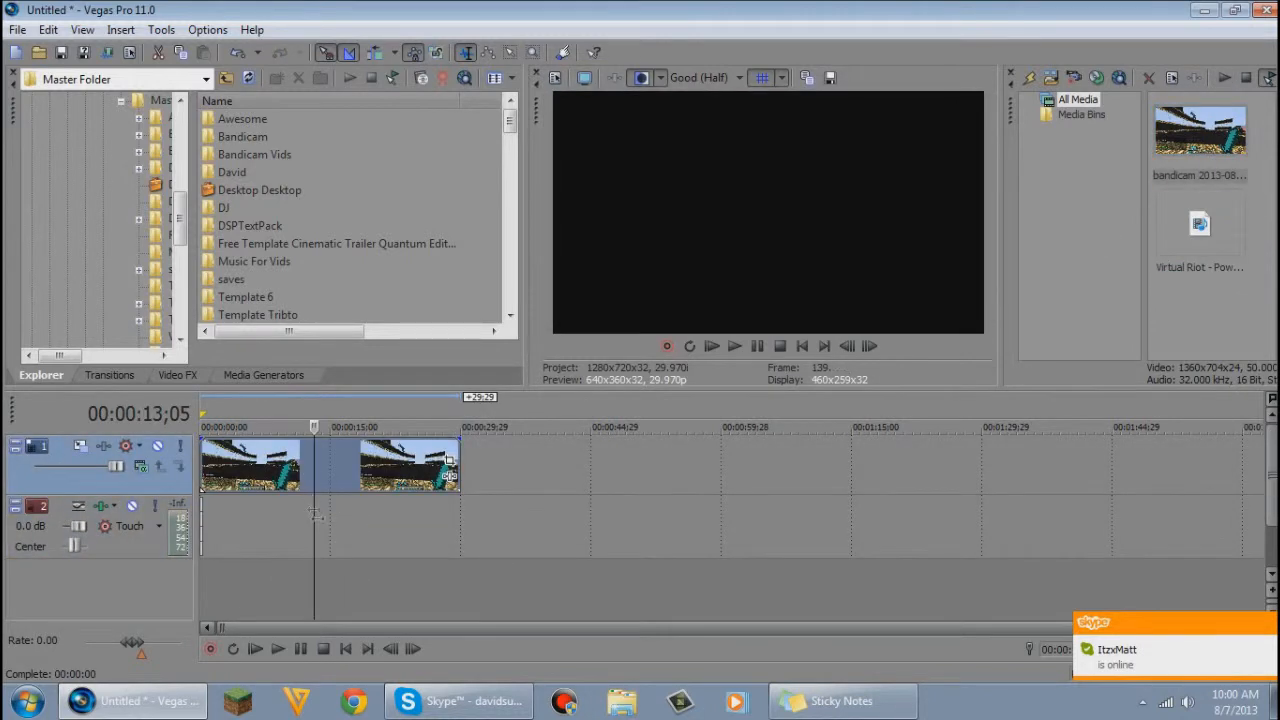
# Delete the gameplay clip's very short audio event from the audio track, keeping the video event.
pyautogui.click(229, 484)
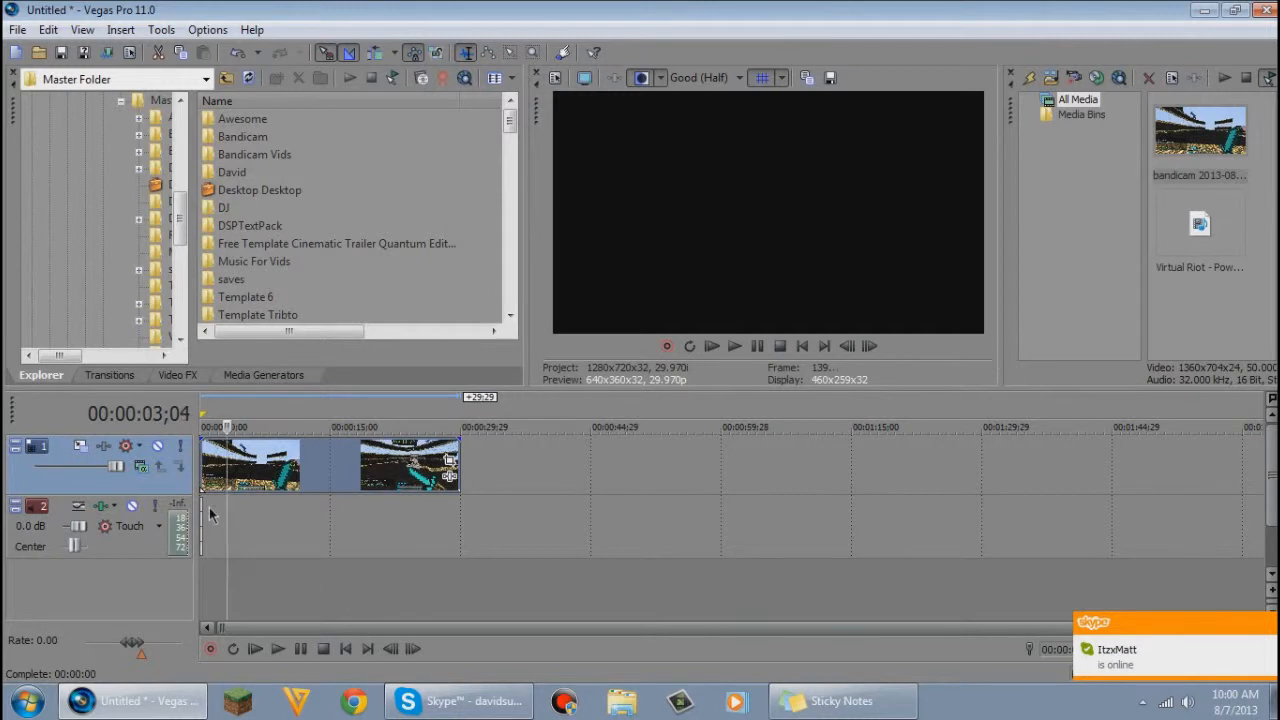
pyautogui.press('Left')
pyautogui.rightClick(201, 520)
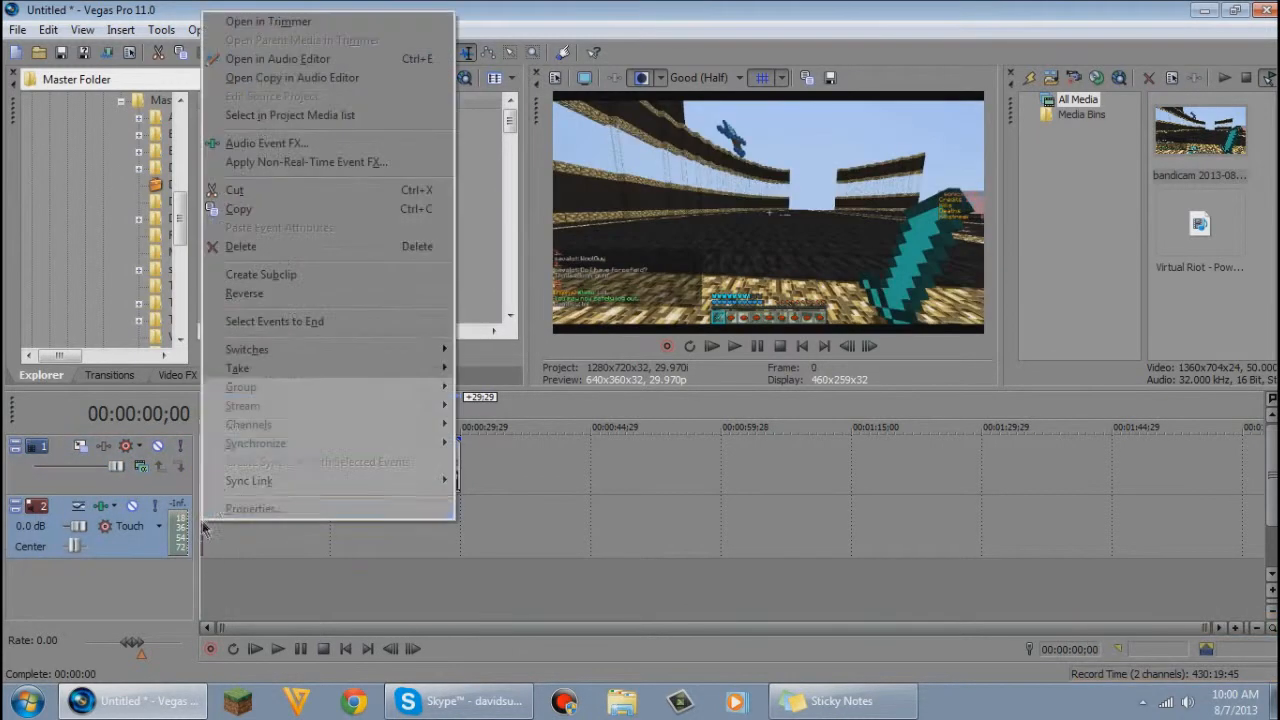
pyautogui.click(307, 244)
pyautogui.moveTo(292, 470)
pyautogui.mouseDown()
pyautogui.moveTo(295, 529)
pyautogui.moveTo(296, 490)
pyautogui.moveTo(348, 469)
pyautogui.moveTo(293, 472)
pyautogui.mouseUp()
pyautogui.click(245, 548)
pyautogui.click(320, 462)
pyautogui.click(268, 546)
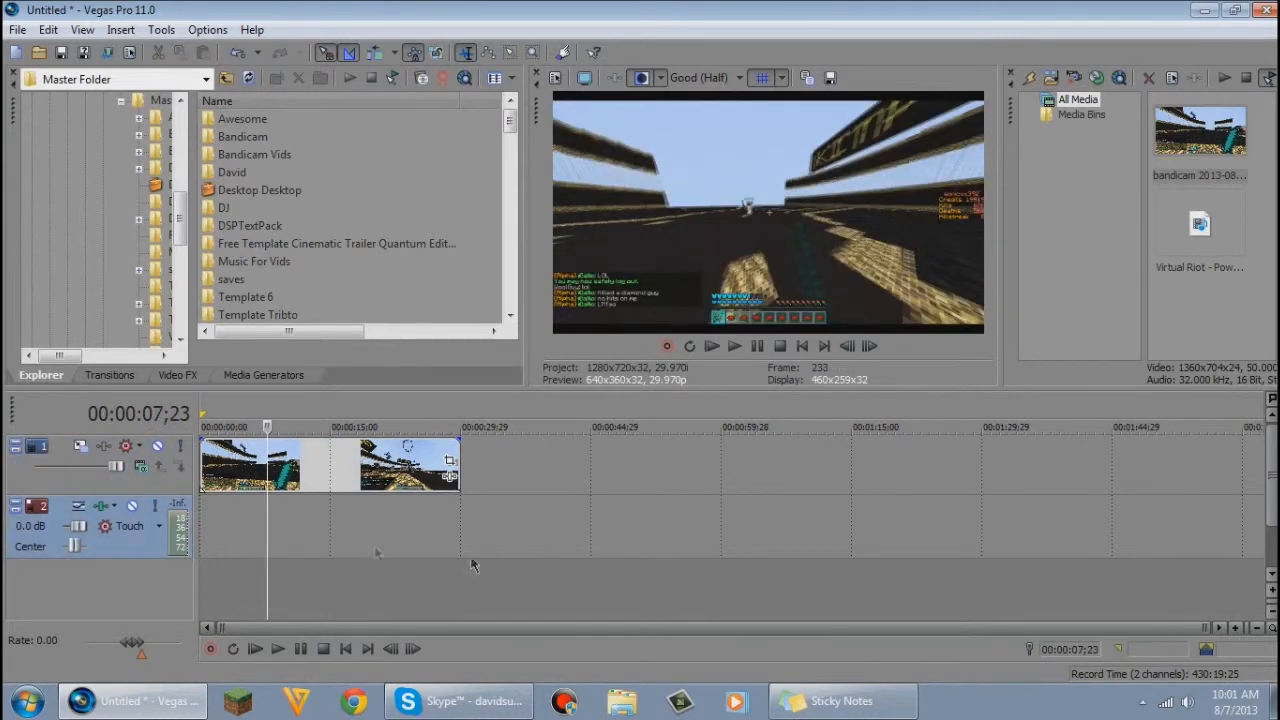
# Insert an empty video track above the gameplay track, keeping its compositing mode as Source Alpha.
pyautogui.rightClick(711, 460)
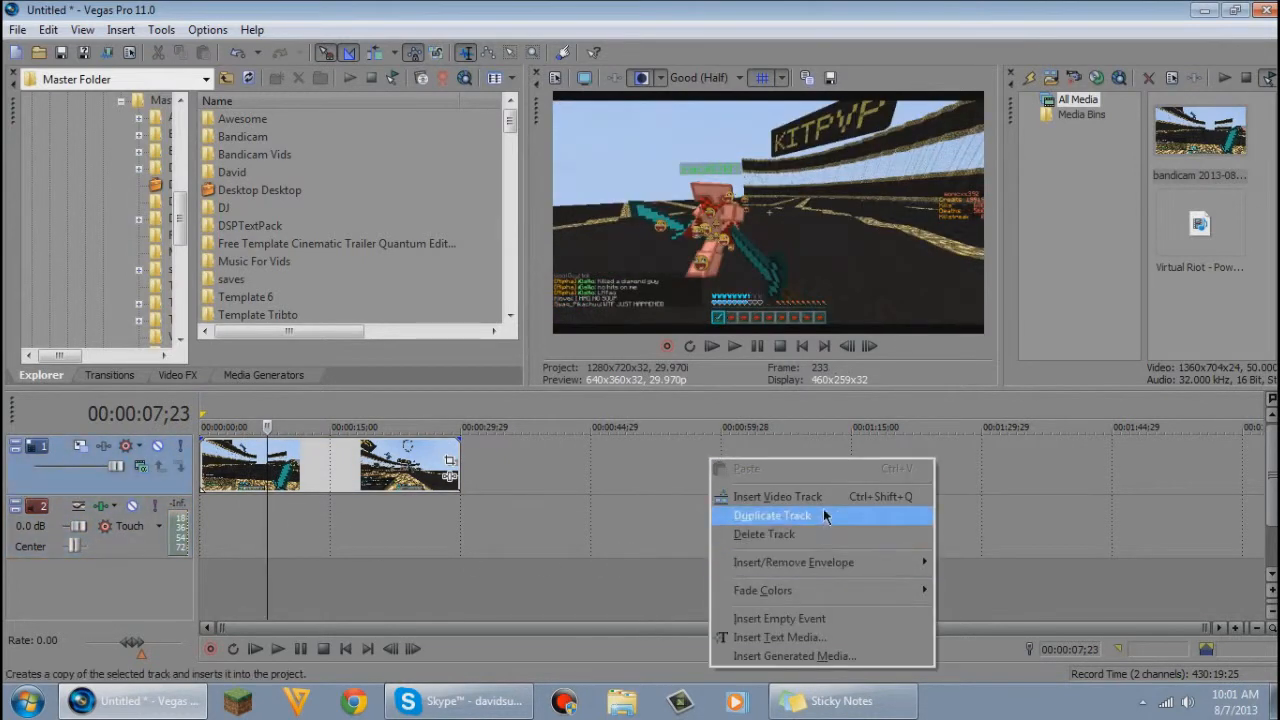
pyautogui.click(756, 498)
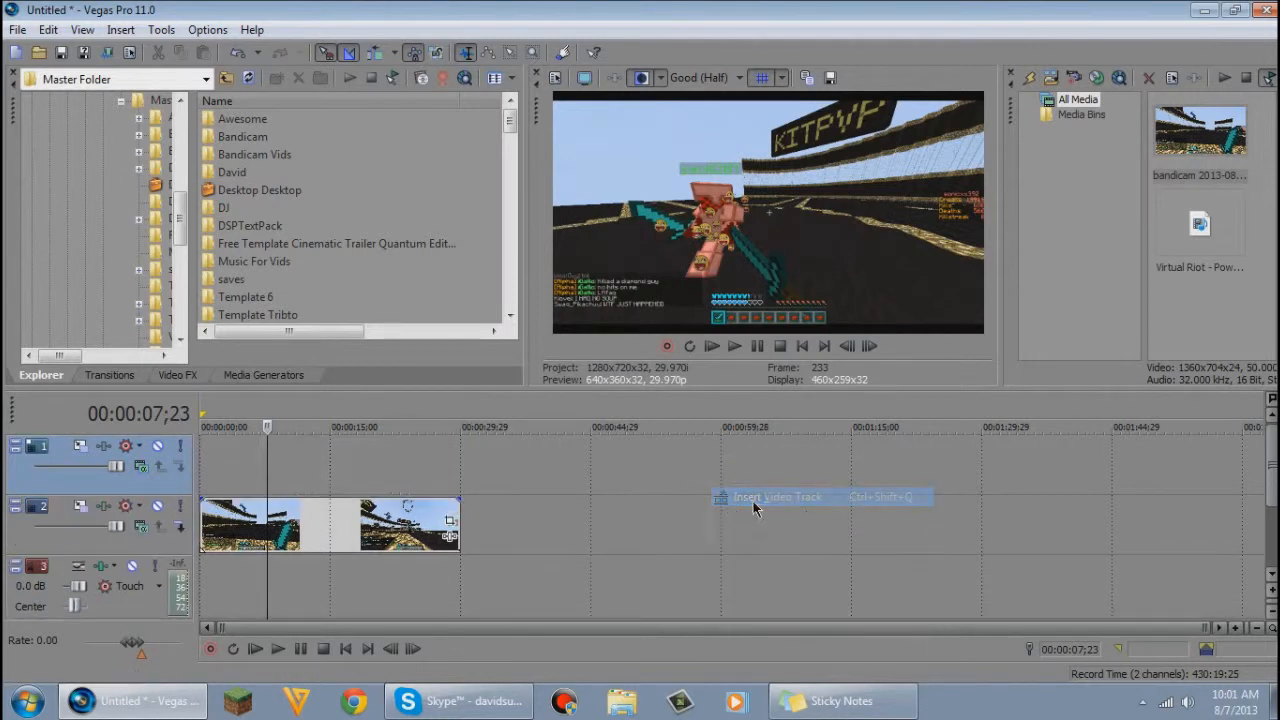
pyautogui.click(141, 466)
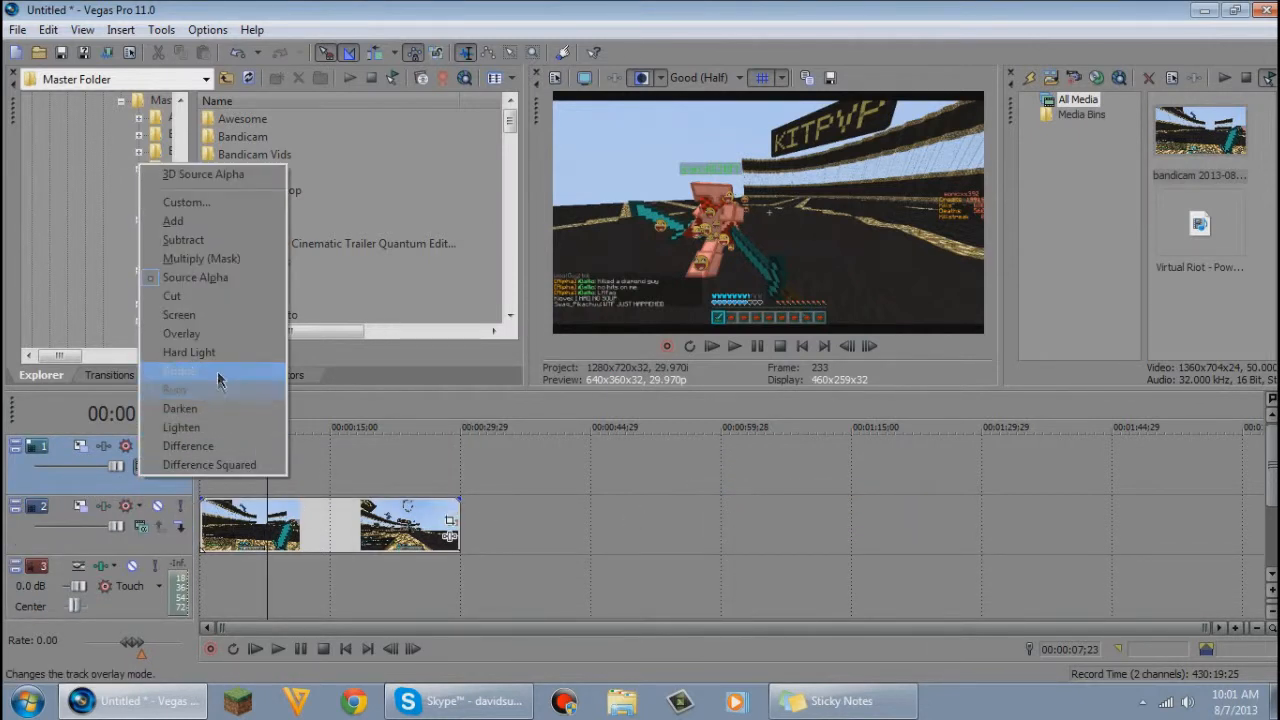
pyautogui.click(710, 427)
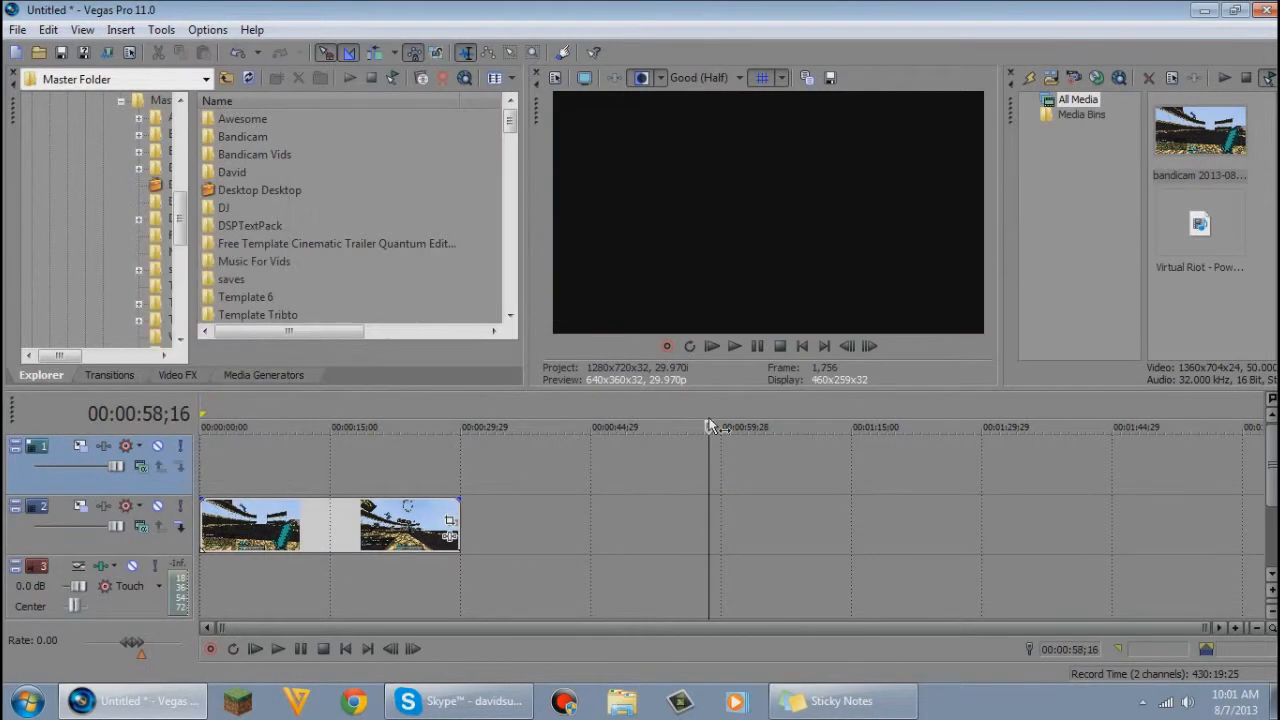
# Add the Virtual Riot - Powerup Complete song to the audio track, starting at the beginning of the timeline.
pyautogui.moveTo(1273, 485)
pyautogui.mouseDown()
pyautogui.moveTo(1273, 550)
pyautogui.moveTo(1273, 480)
pyautogui.mouseUp()
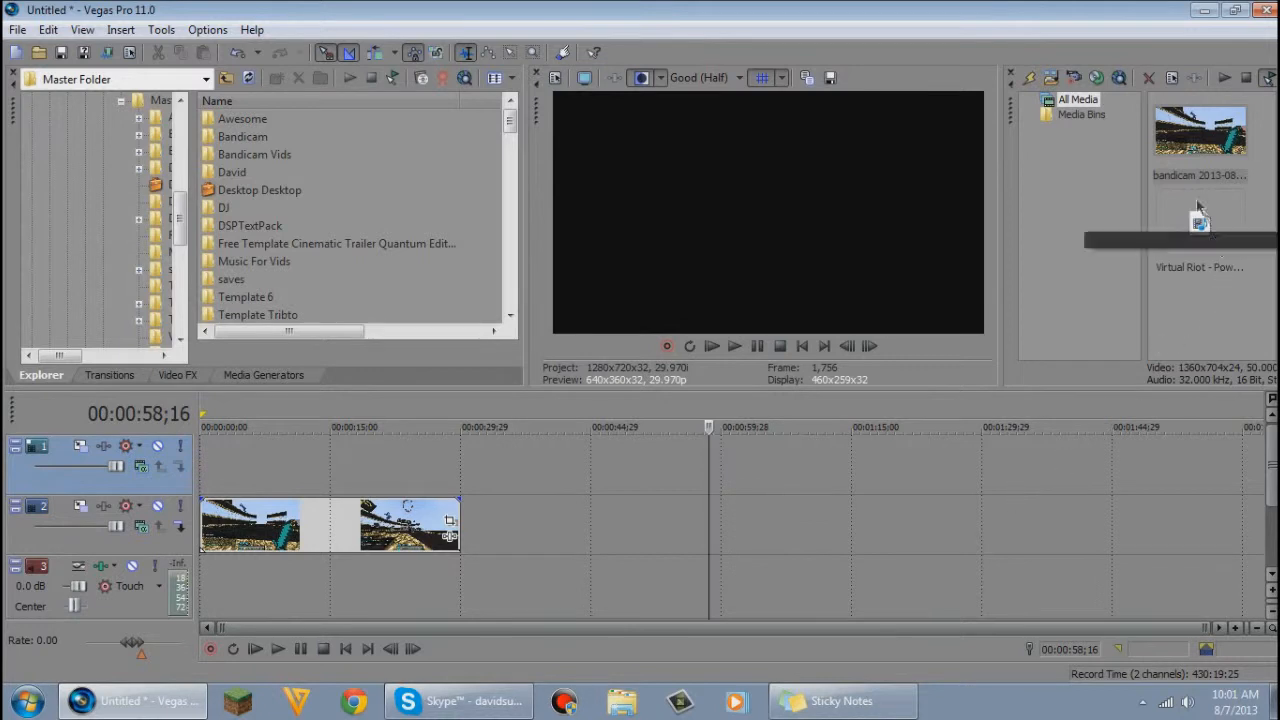
pyautogui.moveTo(1205, 275); pyautogui.dragTo(232, 608)
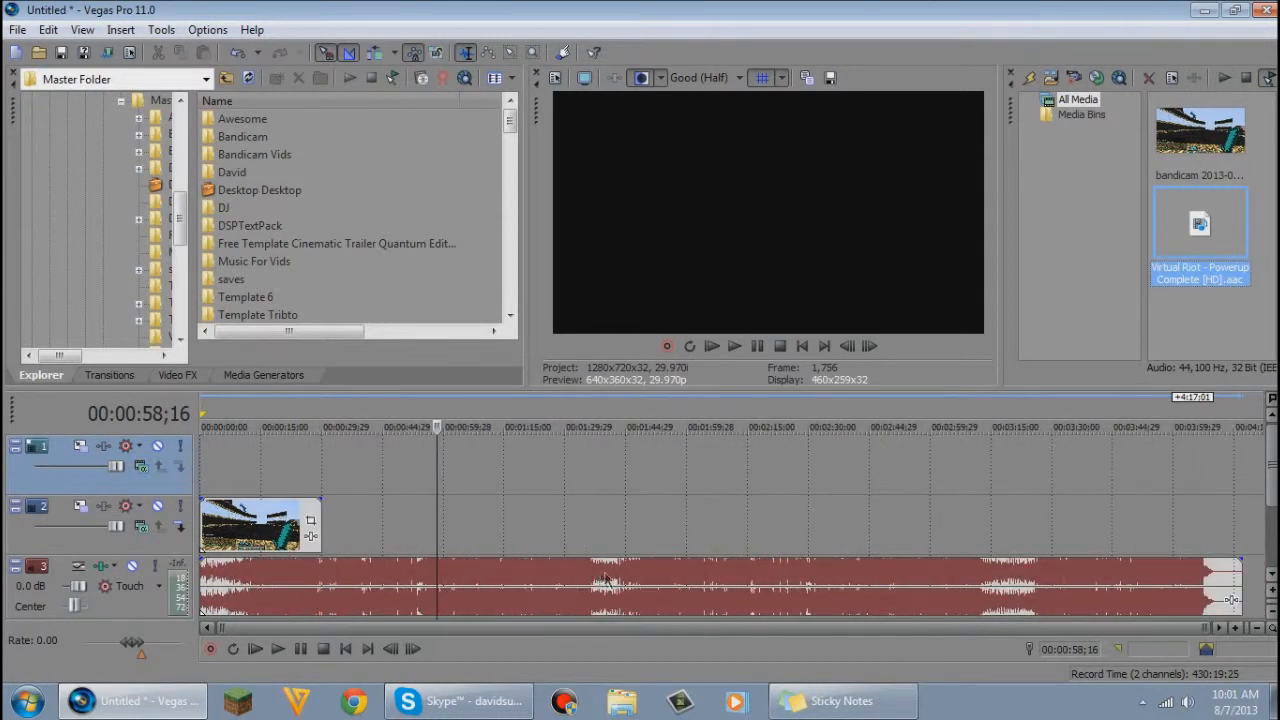
pyautogui.click(1277, 300)
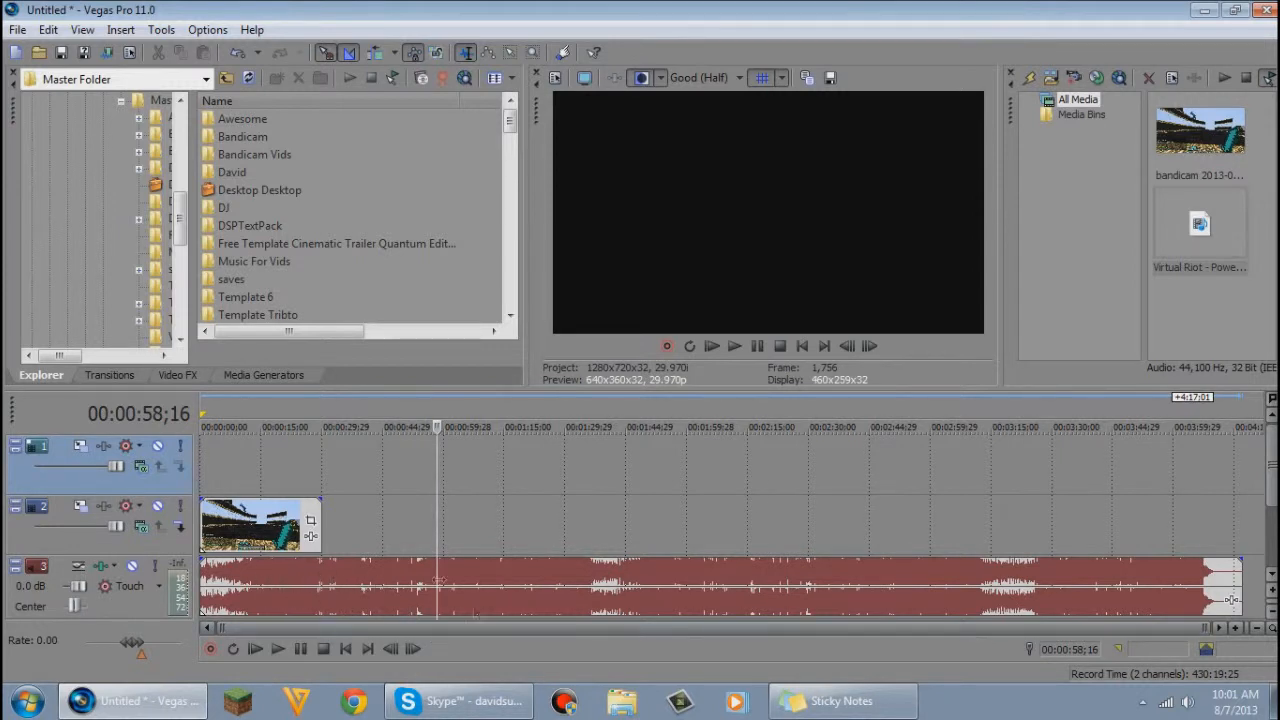
# Play the song from 00:00:33;25 and listen for the point where the beat drops.
pyautogui.scroll(5, 505, 587)
pyautogui.scroll(-5, 505, 587)
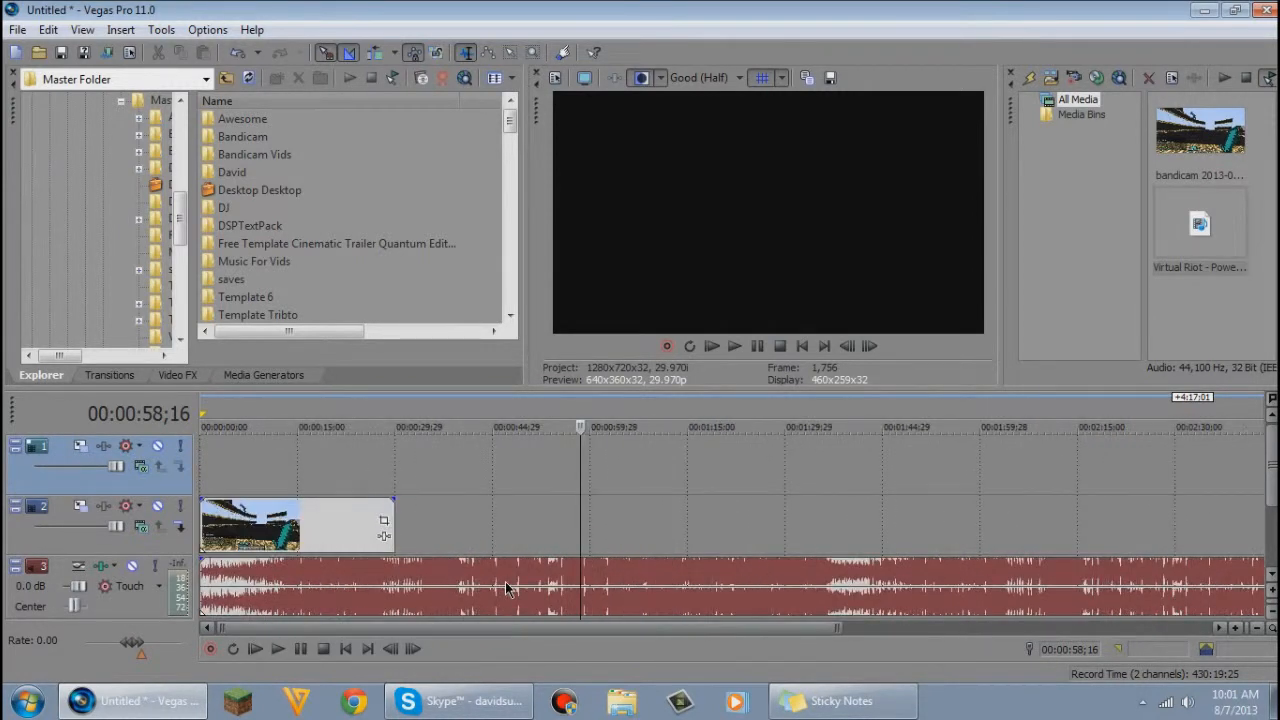
pyautogui.click(445, 592)
pyautogui.click(420, 592)
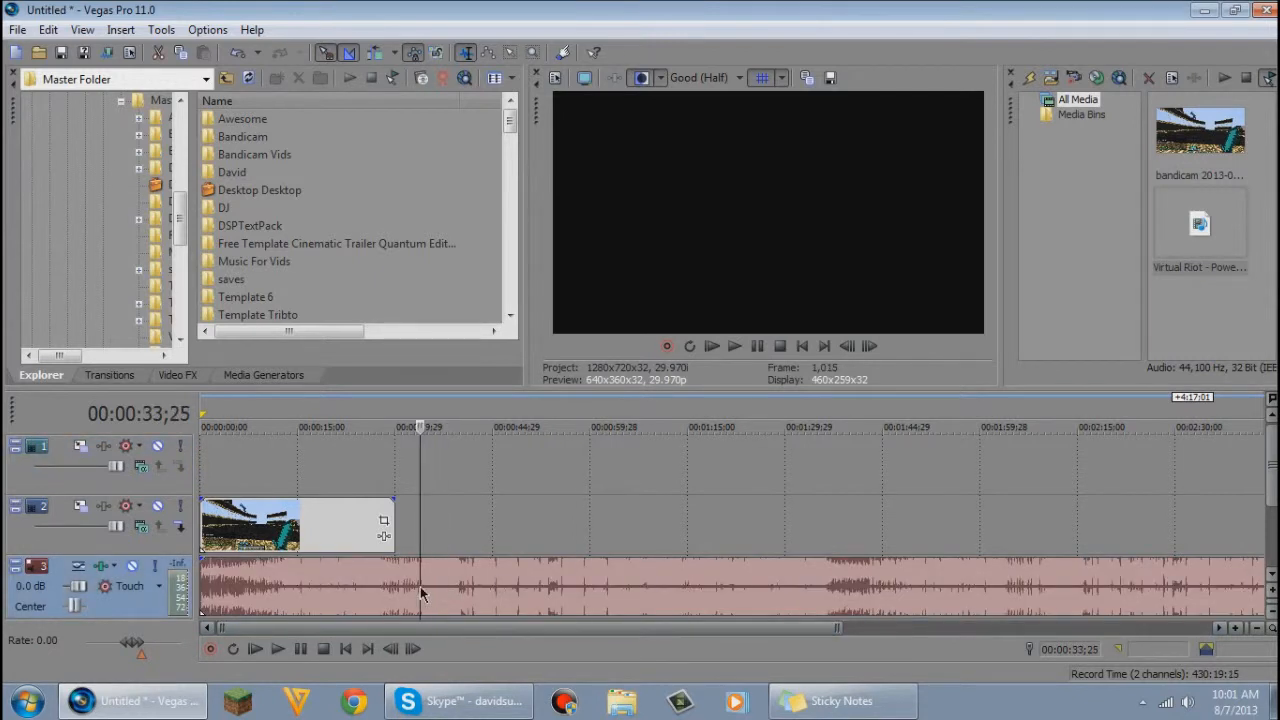
pyautogui.scroll(4, 494, 591)
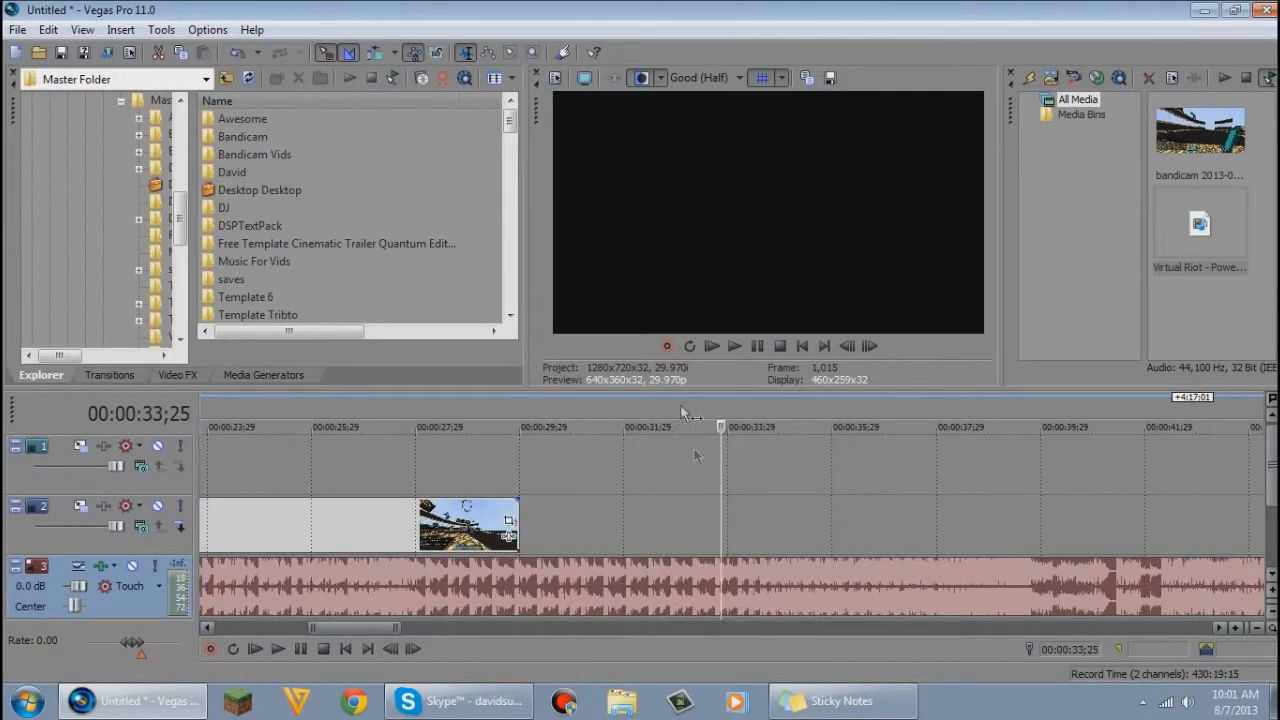
pyautogui.click(735, 346)
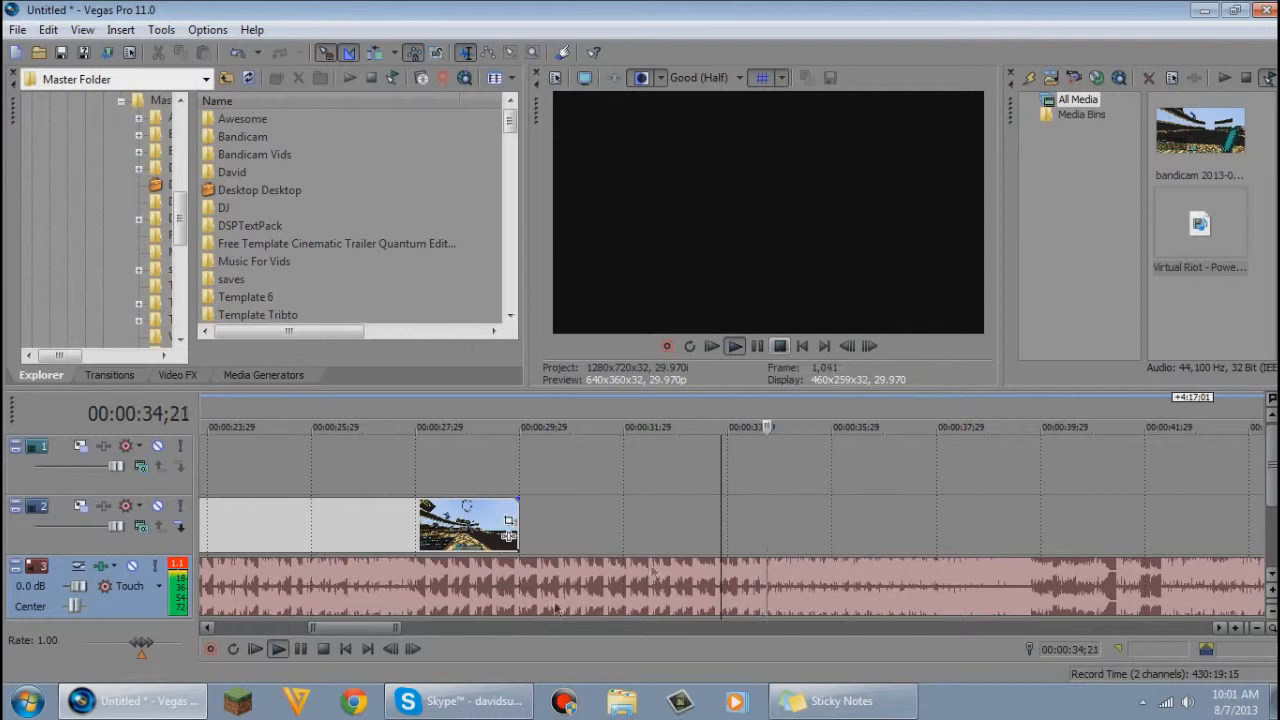
pyautogui.moveTo(363, 637); pyautogui.dragTo(407, 633)
pyautogui.press('space')
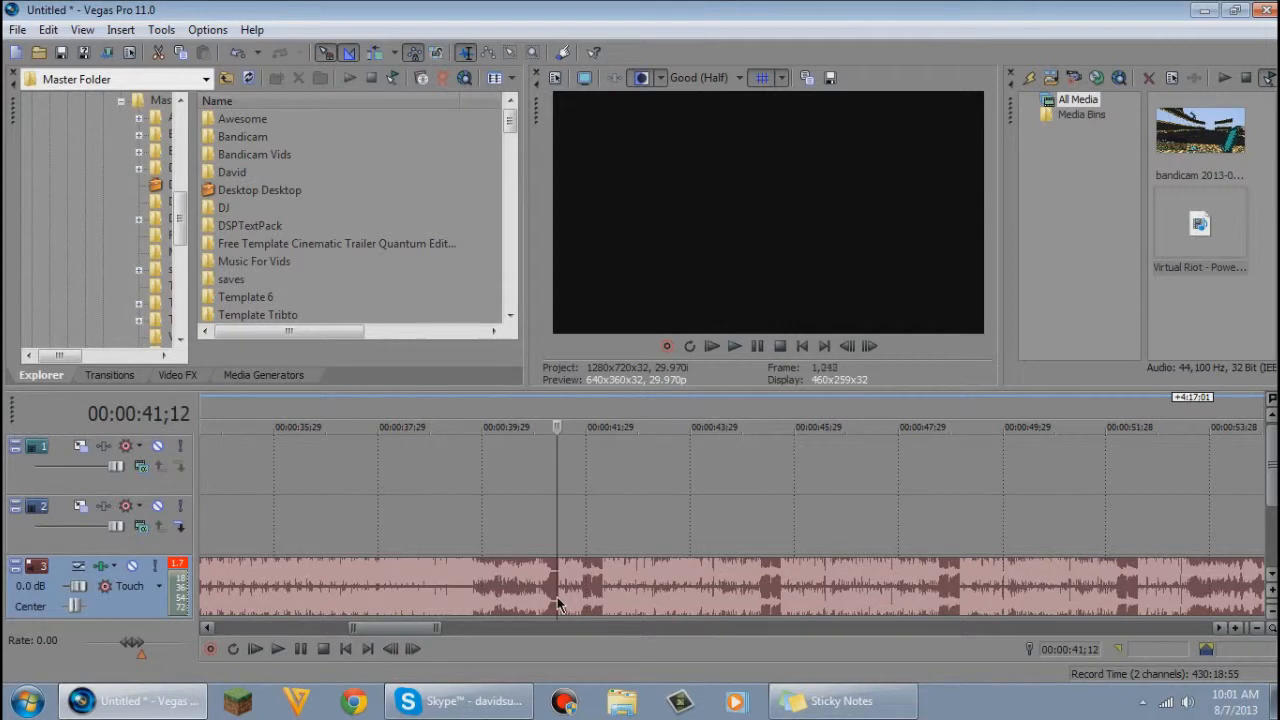
# Set the playhead precisely at 00:00:41;14, where the song's waveform starts again after the quiet gap.
pyautogui.scroll(4, 547, 614)
pyautogui.scroll(5, 640, 605)
pyautogui.click(763, 580)
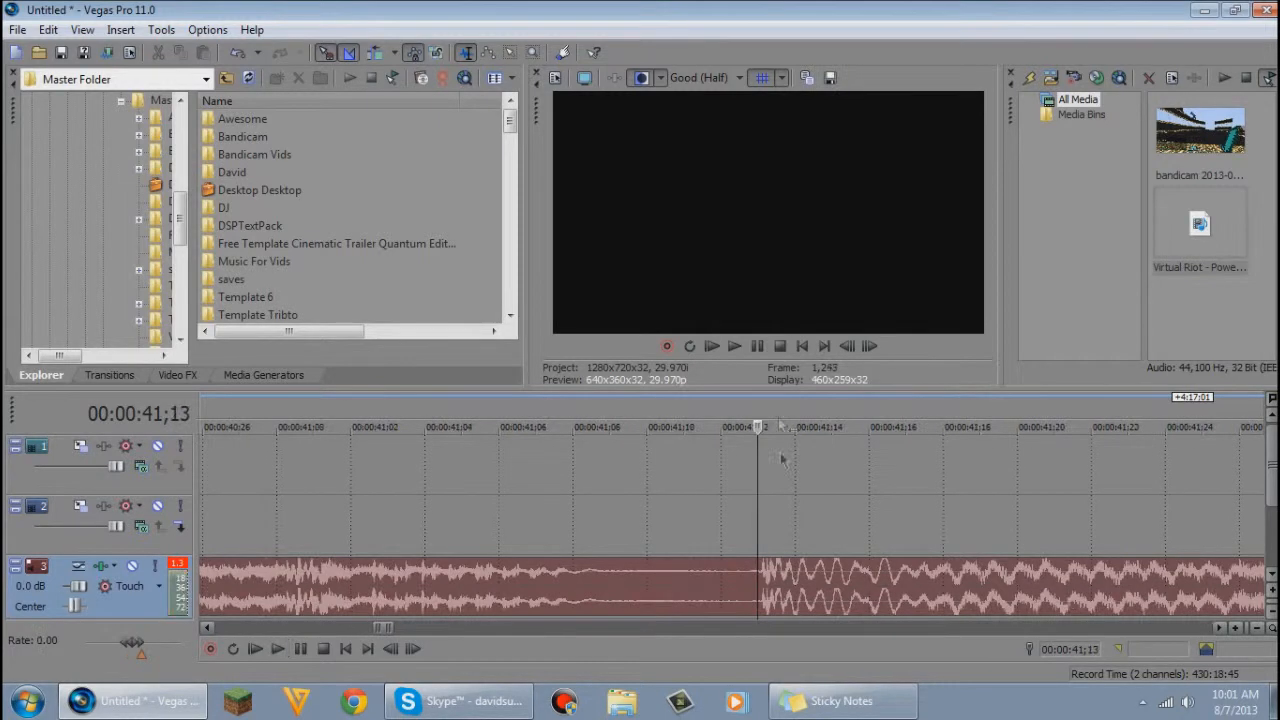
pyautogui.scroll(3, 843, 600)
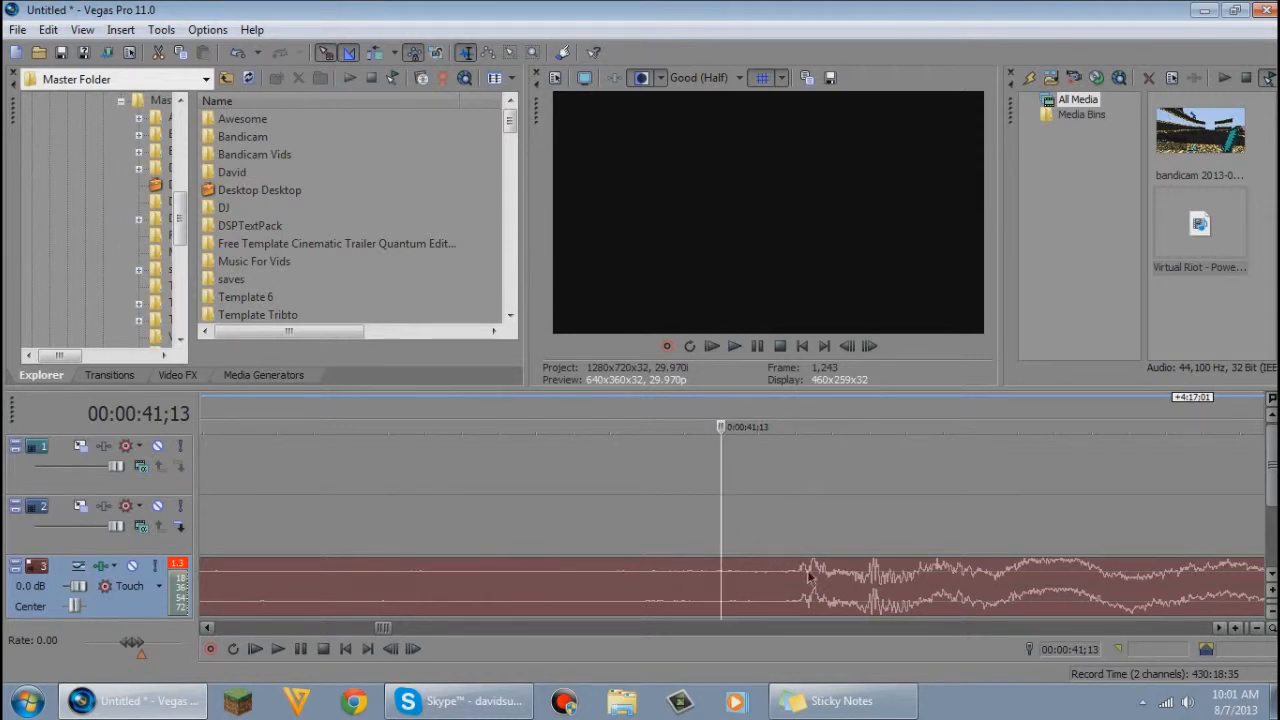
pyautogui.moveTo(786, 588); pyautogui.dragTo(924, 588)
pyautogui.moveTo(1018, 600); pyautogui.dragTo(988, 613)
pyautogui.moveTo(384, 629); pyautogui.dragTo(384, 629)
pyautogui.scroll(-5, 384, 630)
pyautogui.scroll(-1, 384, 630)
pyautogui.moveTo(682, 572); pyautogui.dragTo(702, 571)
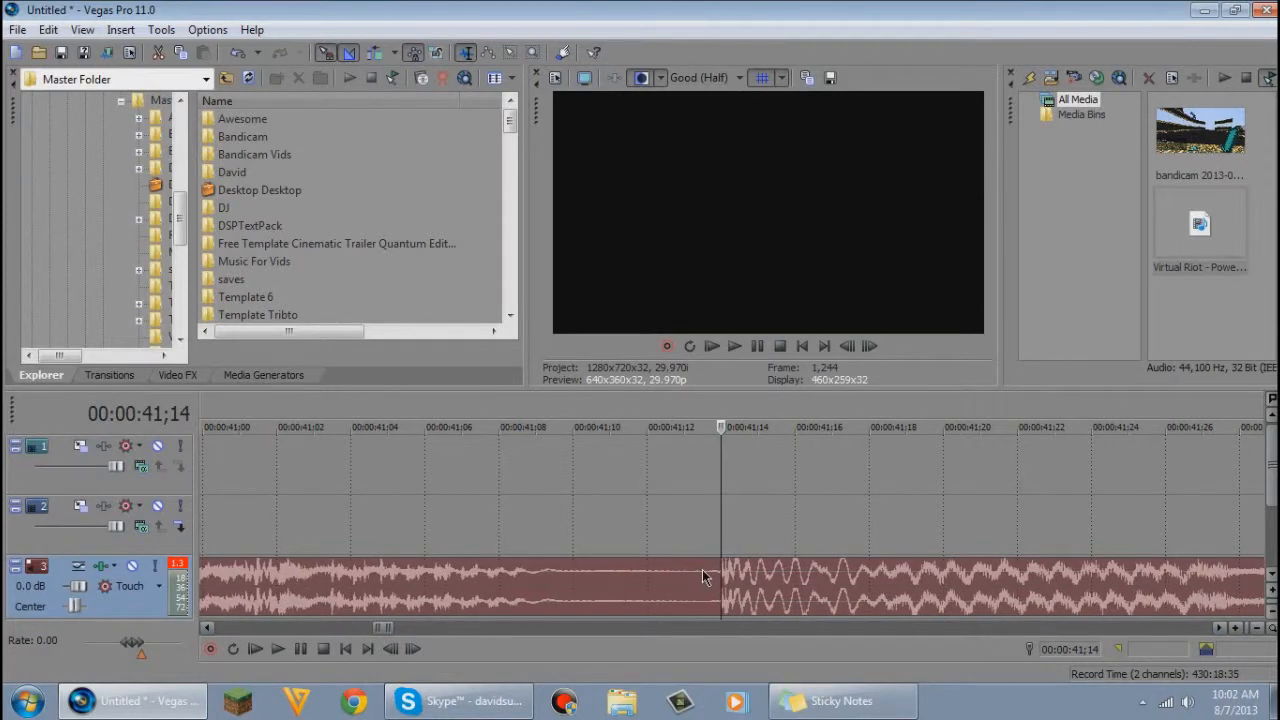
# Split the song at 00:00:41;14 and delete the part before the beat drop.
pyautogui.scroll(8, 702, 577)
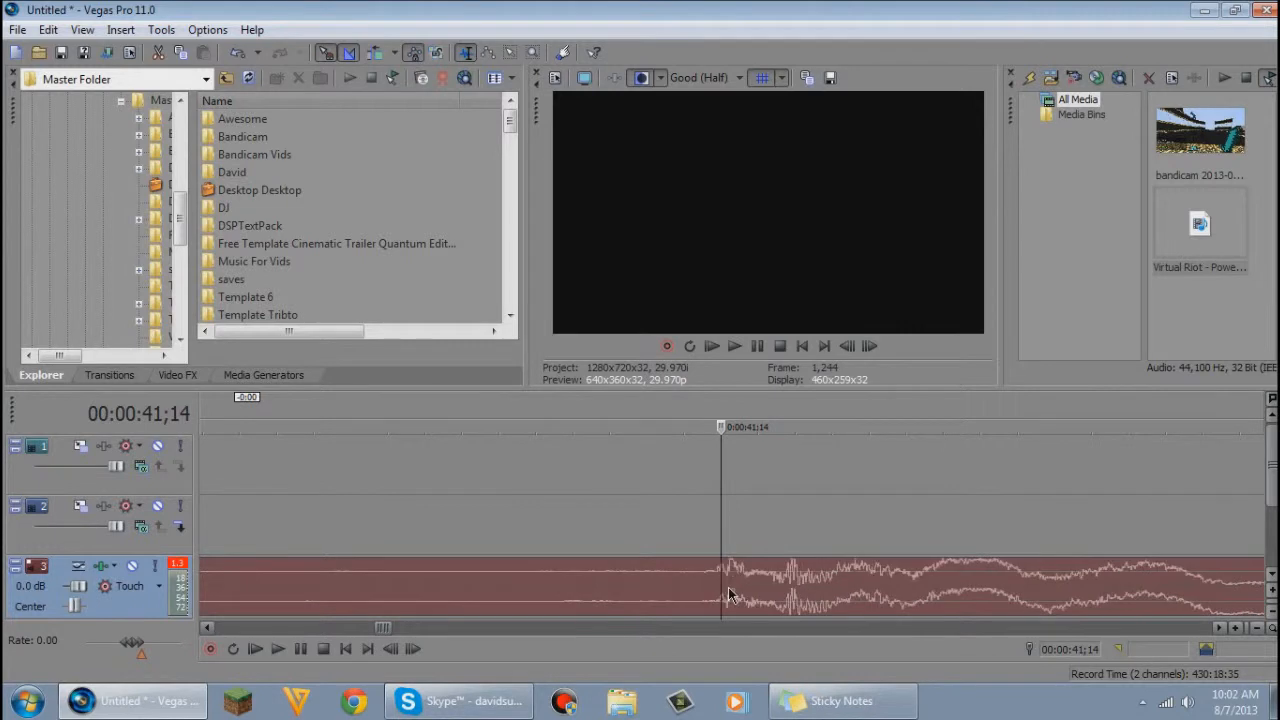
pyautogui.moveTo(740, 595); pyautogui.dragTo(648, 592)
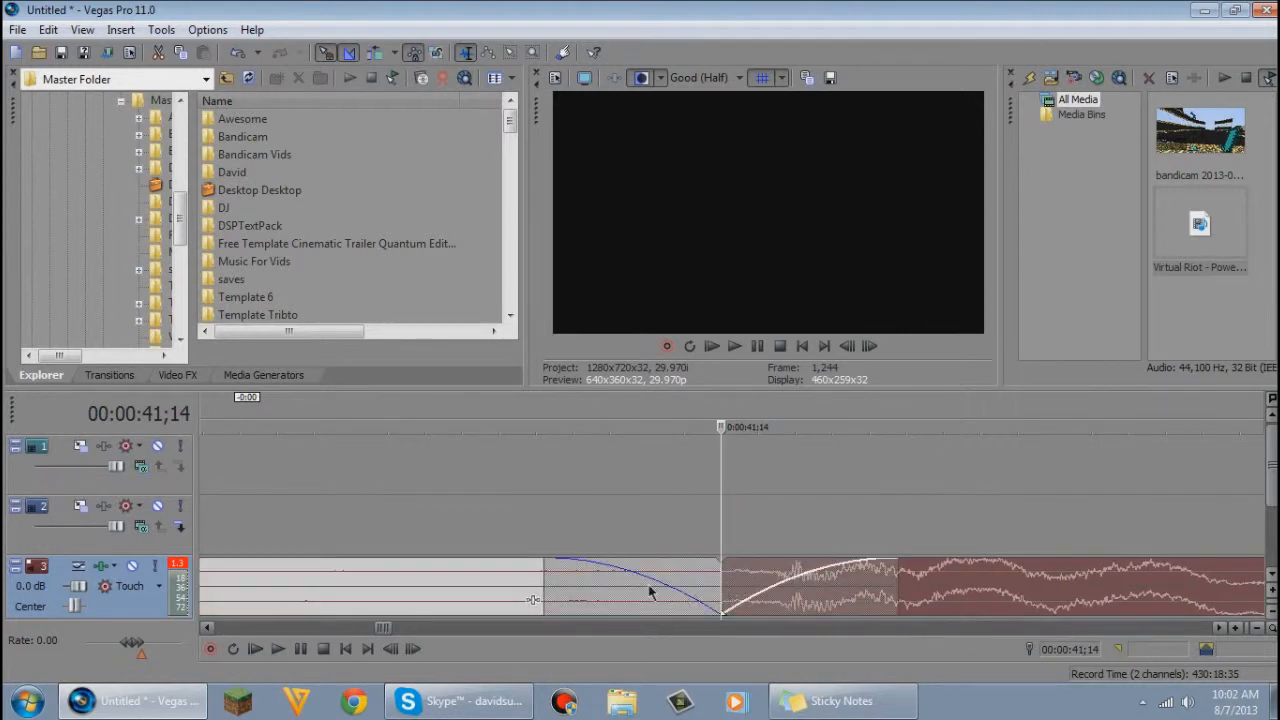
pyautogui.moveTo(893, 558); pyautogui.dragTo(350, 585)
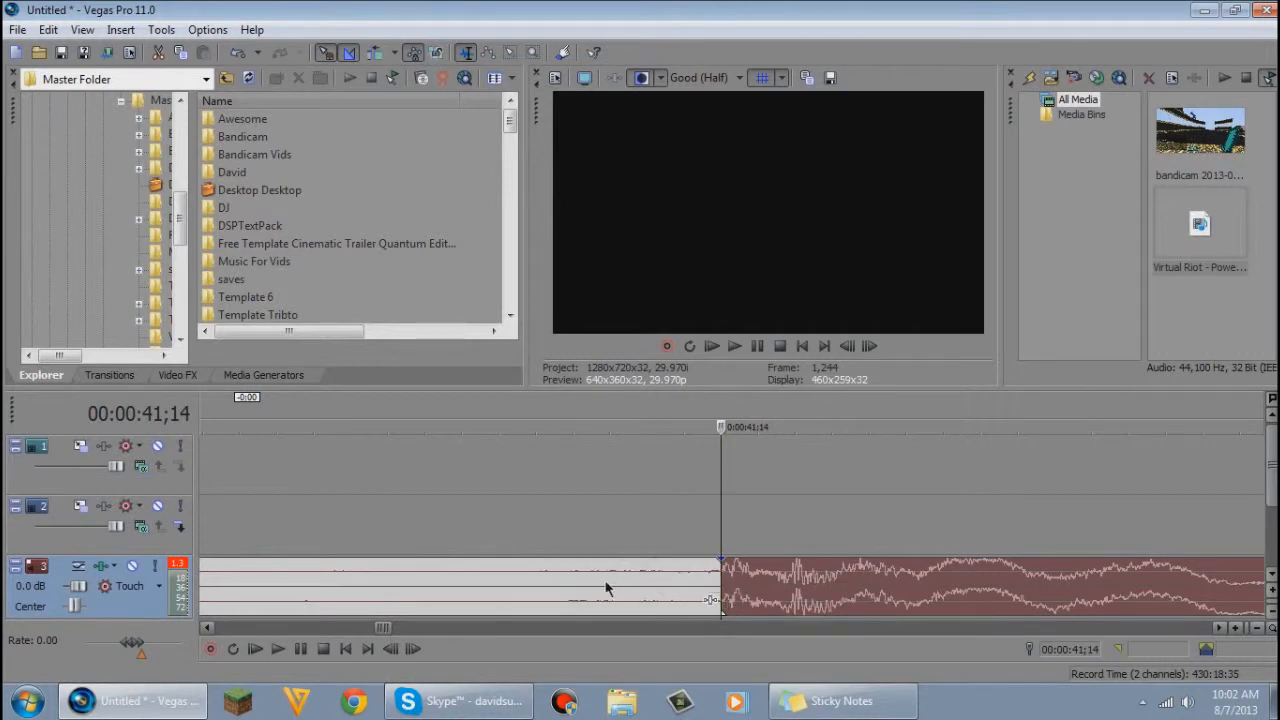
pyautogui.rightClick(606, 589)
pyautogui.click(686, 314)
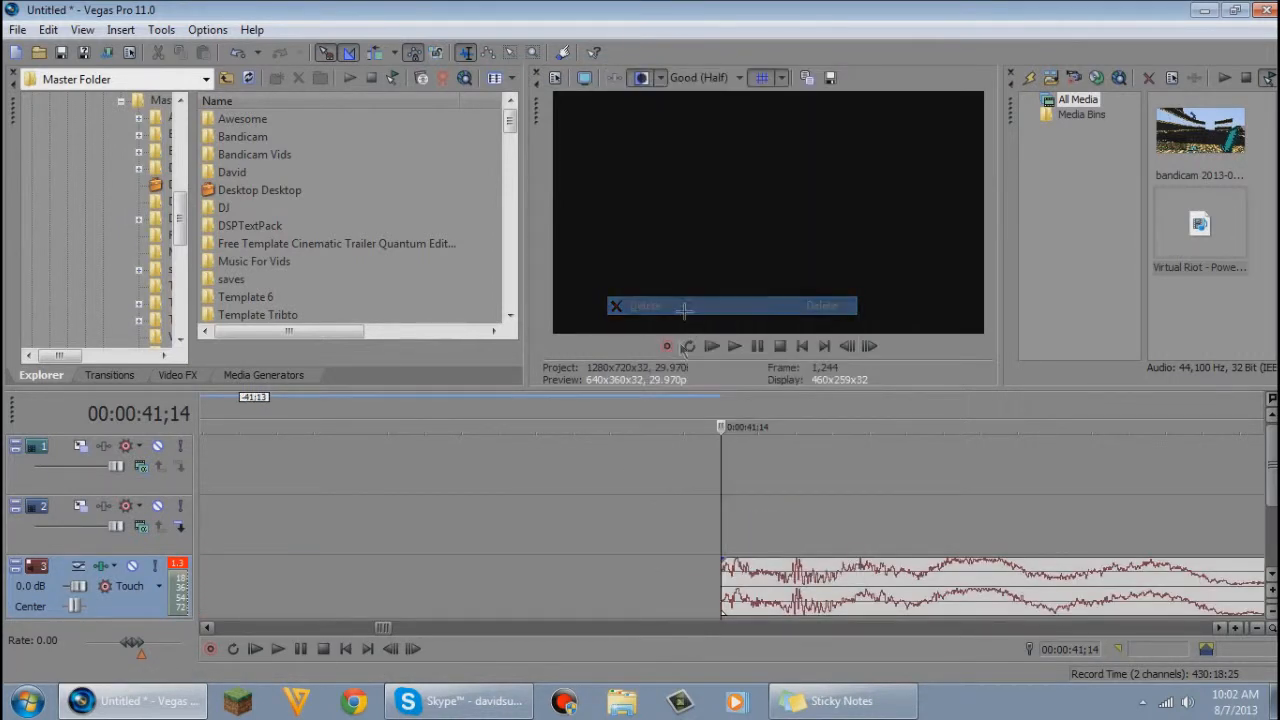
# Move the trimmed song about one second earlier on its track.
pyautogui.scroll(4, 760, 590)
pyautogui.scroll(-5, 760, 590)
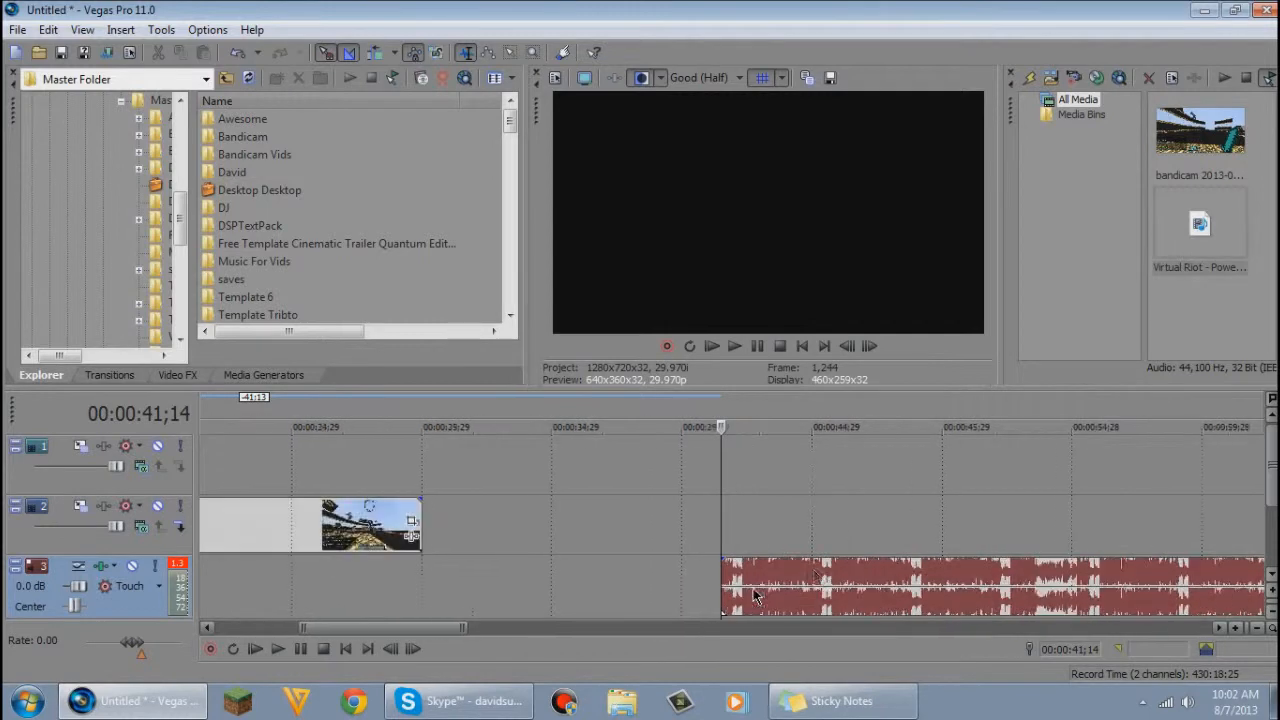
pyautogui.moveTo(807, 590); pyautogui.dragTo(527, 585)
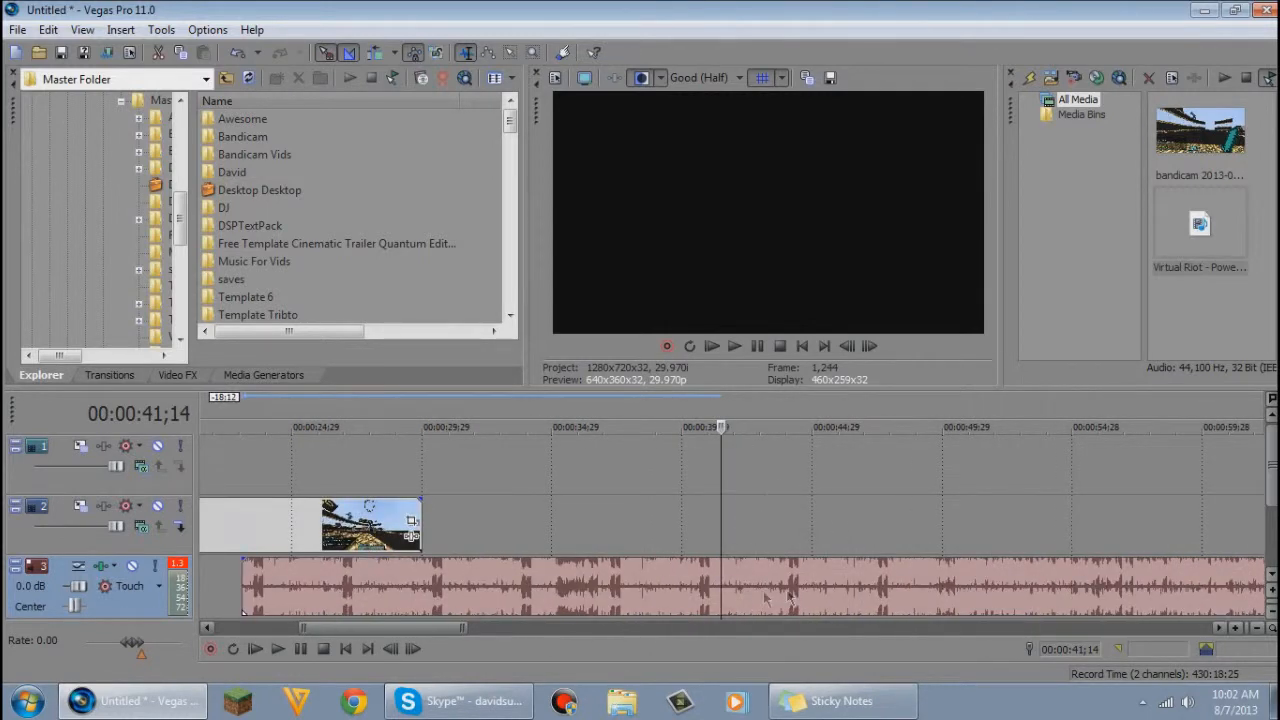
pyautogui.moveTo(789, 598); pyautogui.dragTo(778, 586)
pyautogui.moveTo(677, 590); pyautogui.dragTo(688, 587)
pyautogui.click(731, 585)
pyautogui.click(757, 482)
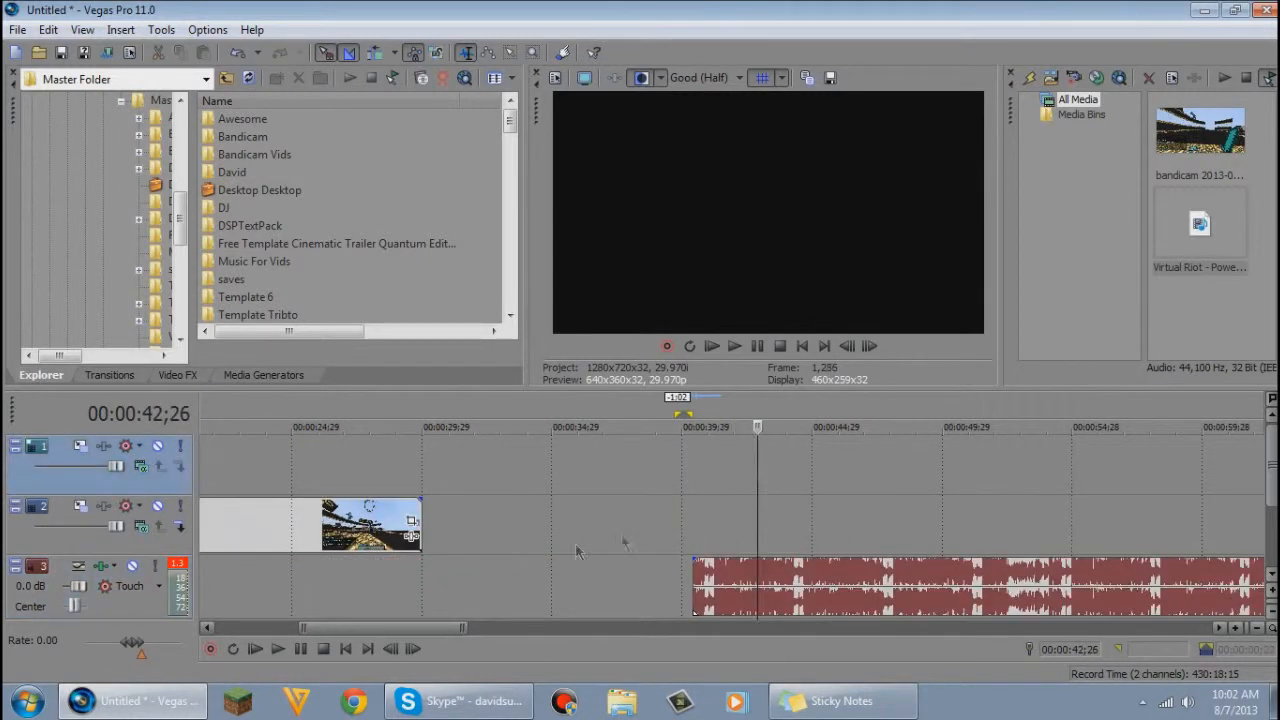
# Find the first sword hit in the gameplay clip frame by frame and split the clip there, at 00:00:05;24.
pyautogui.click(372, 535)
pyautogui.moveTo(352, 628); pyautogui.dragTo(266, 632)
pyautogui.click(268, 530)
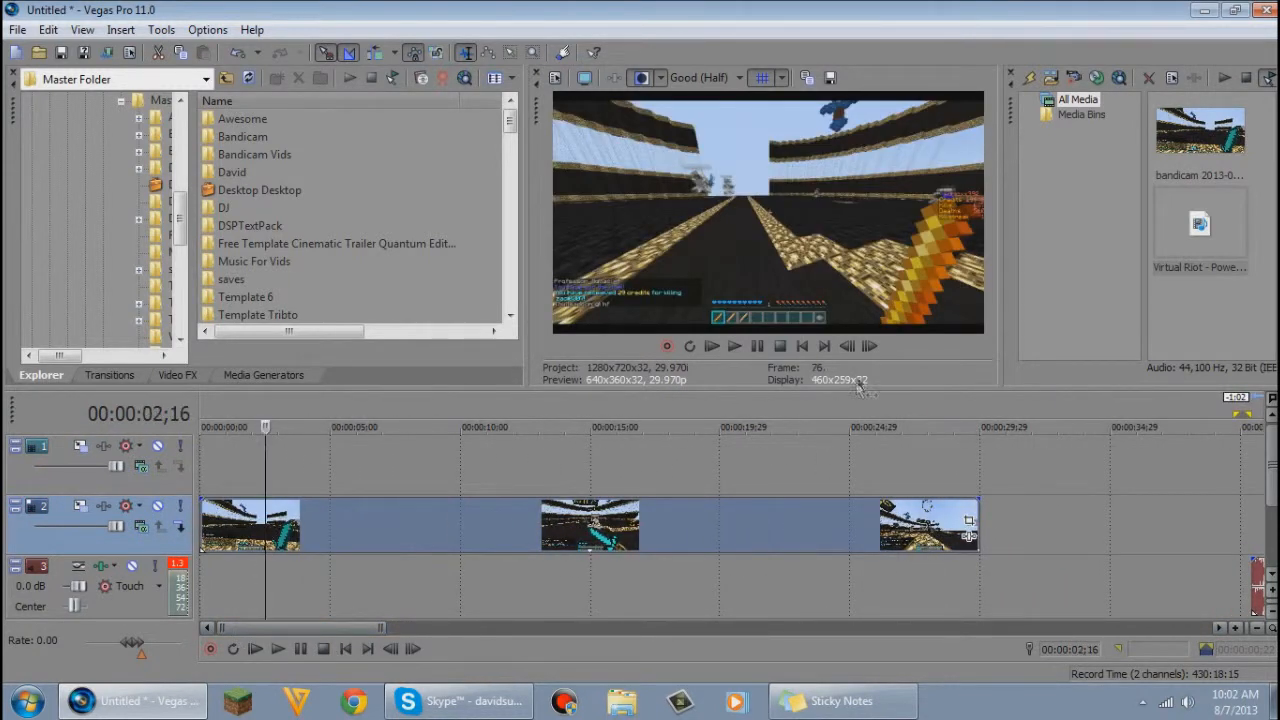
pyautogui.click(868, 346)
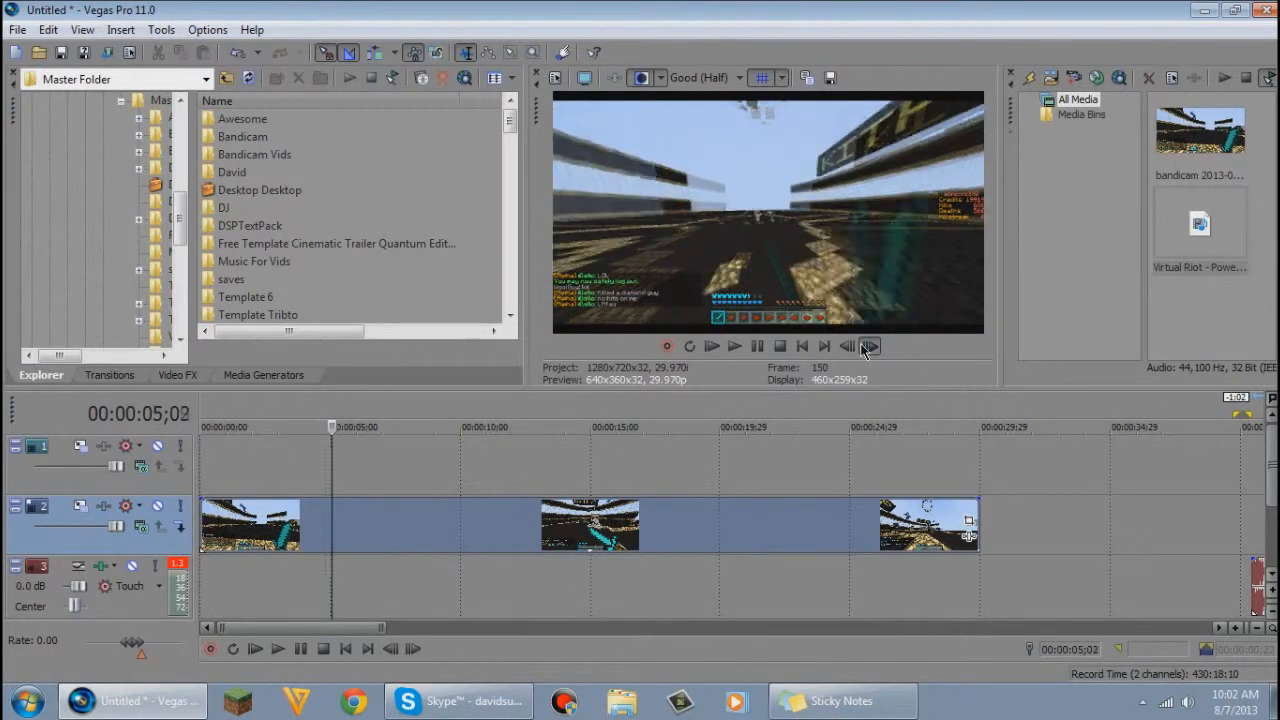
pyautogui.click(866, 346)
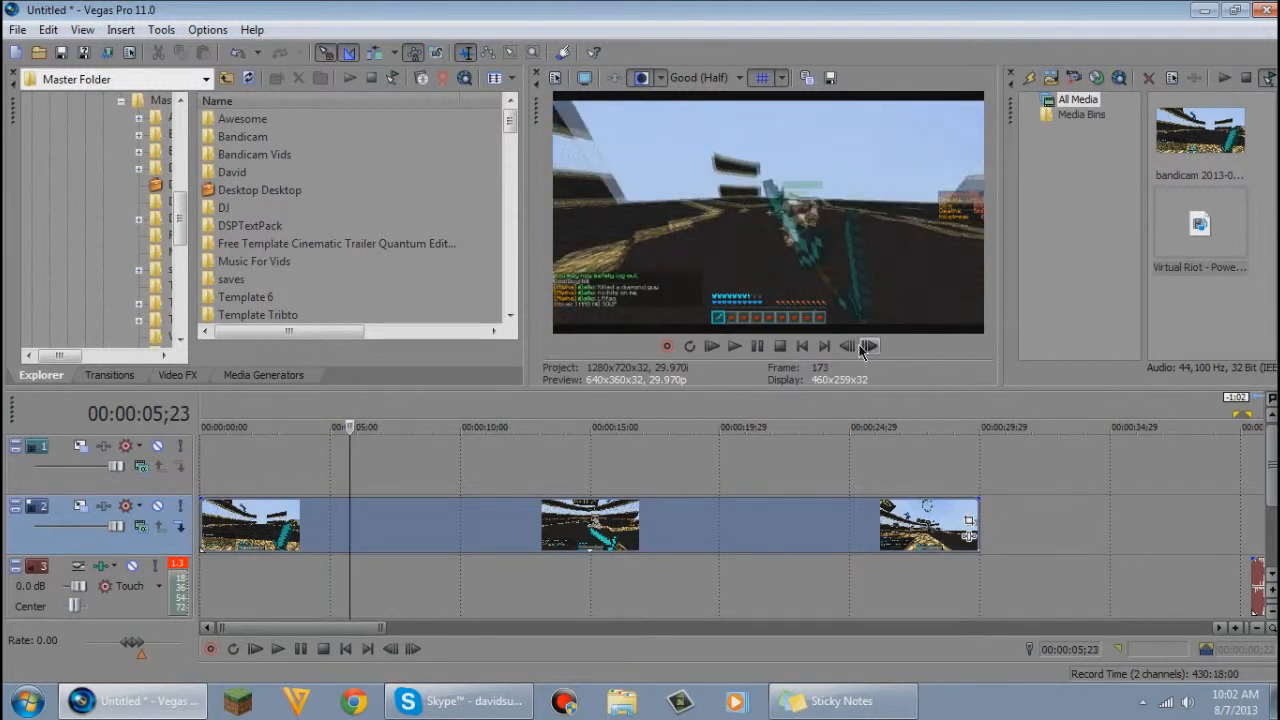
pyautogui.click(866, 346)
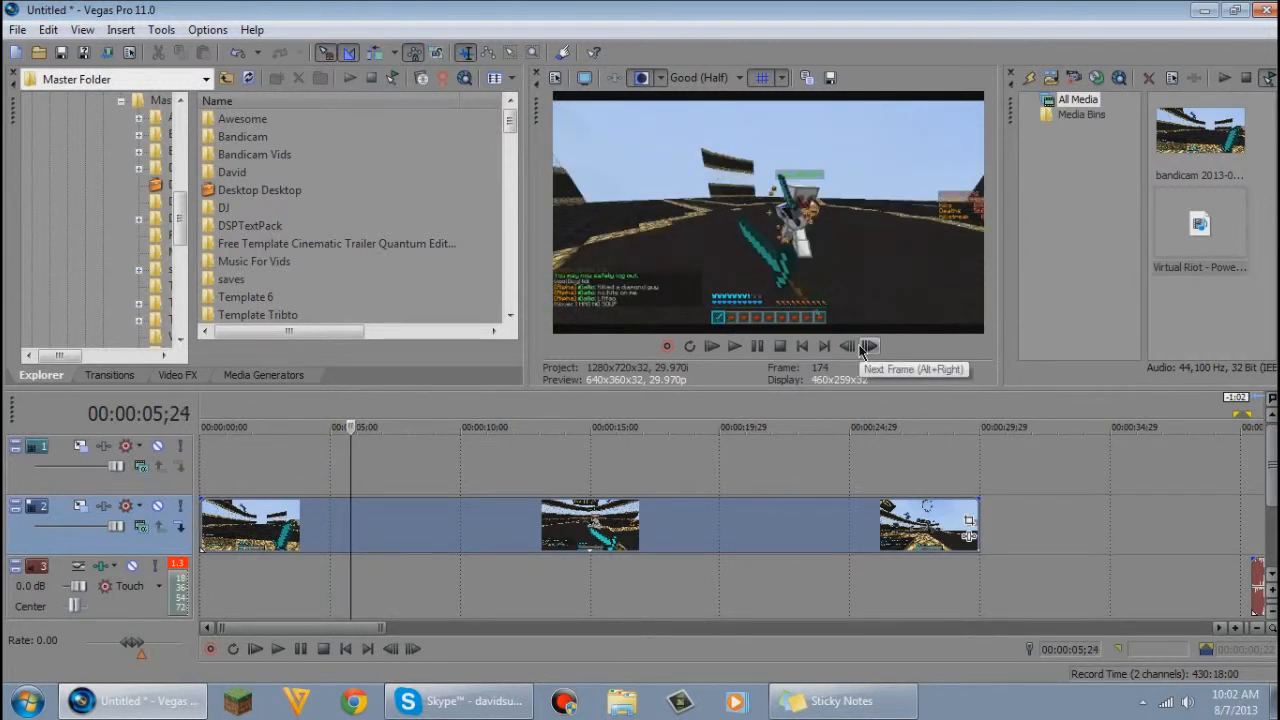
pyautogui.press('s')
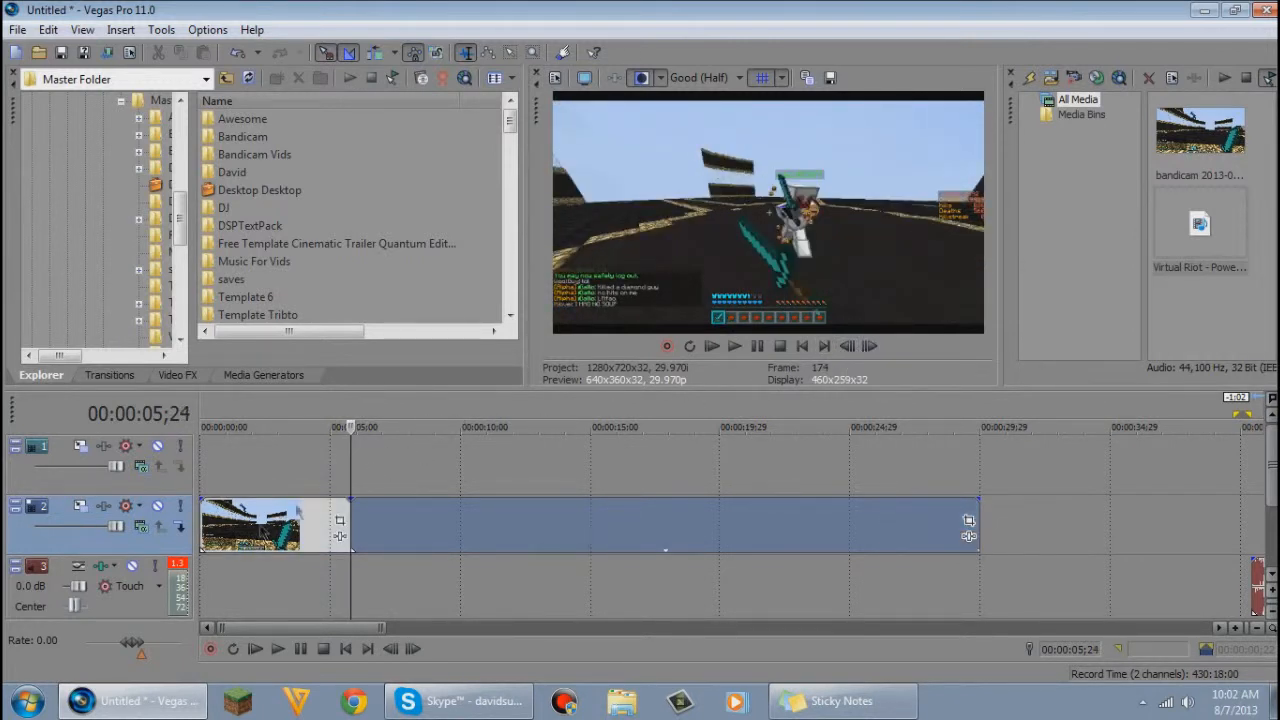
# Move the second piece of the gameplay clip to start at about 00:01:00, leaving a wide gap after the first piece.
pyautogui.click(262, 536)
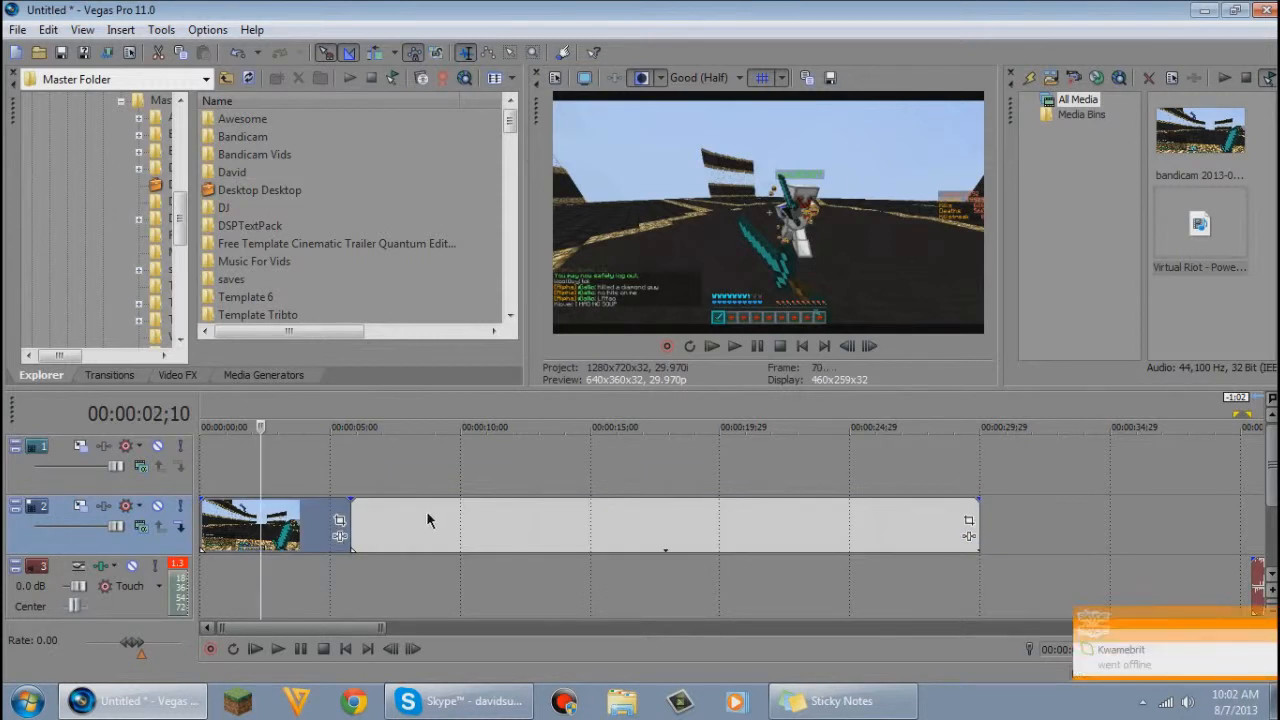
pyautogui.click(461, 533)
pyautogui.moveTo(461, 530); pyautogui.dragTo(605, 531)
pyautogui.scroll(3, 605, 531)
pyautogui.scroll(-5, 605, 535)
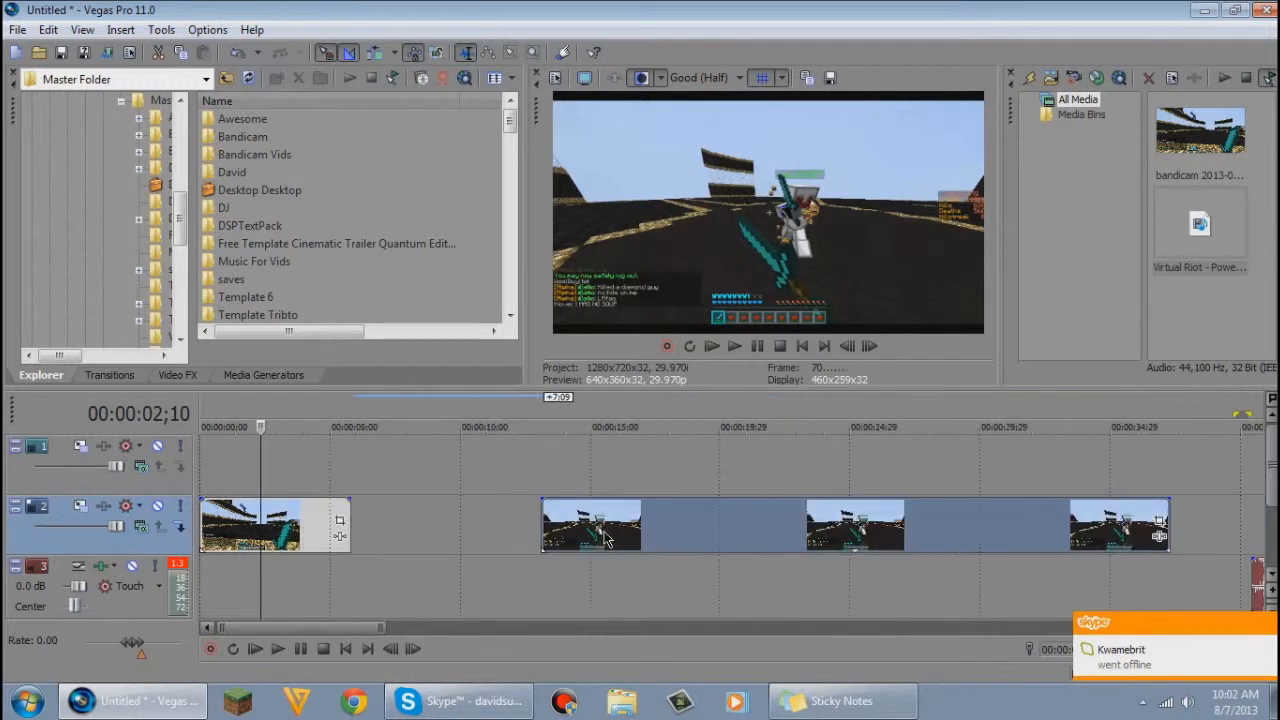
pyautogui.scroll(-5, 604, 539)
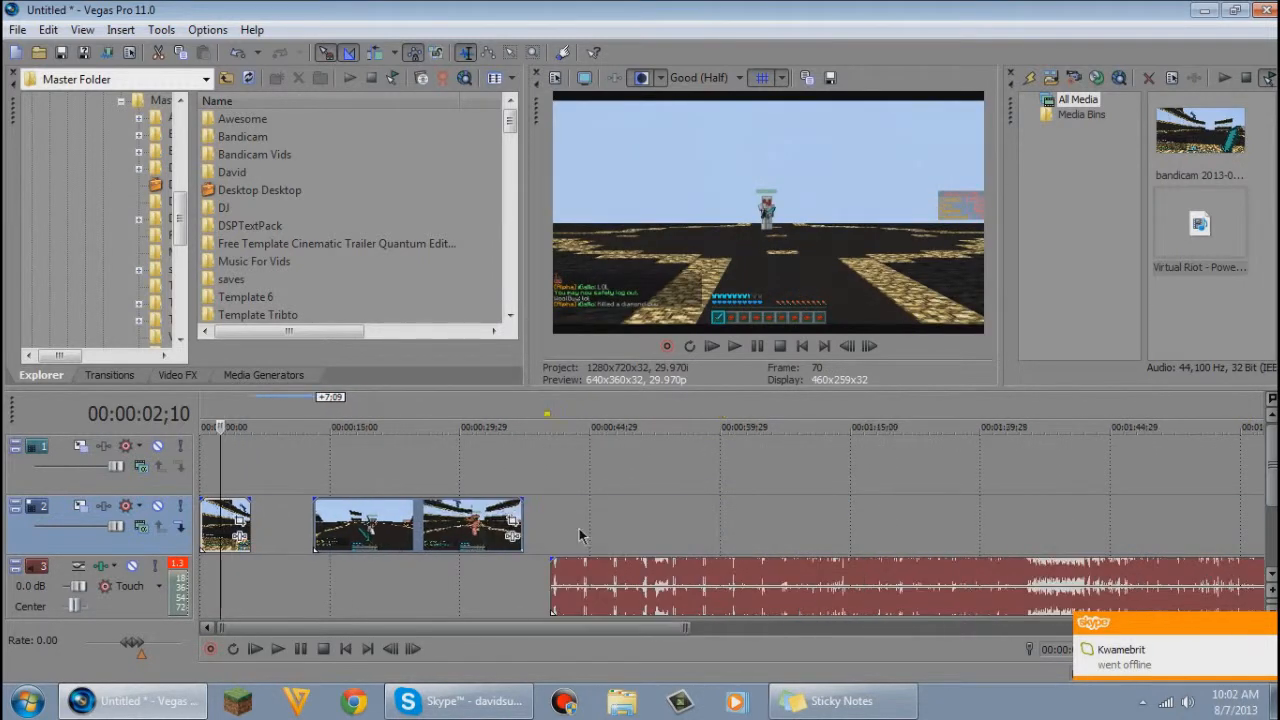
pyautogui.moveTo(365, 535); pyautogui.dragTo(645, 532)
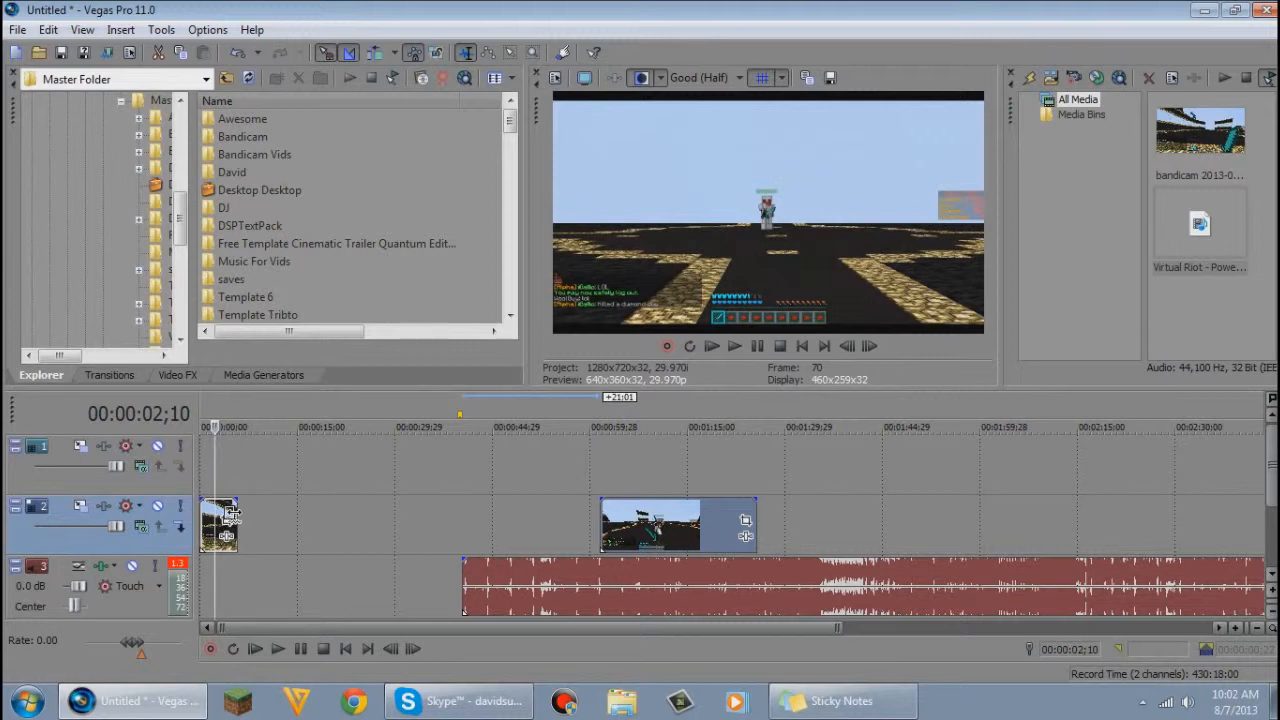
# Slow down the first gameplay piece by stretching it to about 23 seconds, and preview it from the start.
pyautogui.moveTo(230, 515); pyautogui.dragTo(350, 520)
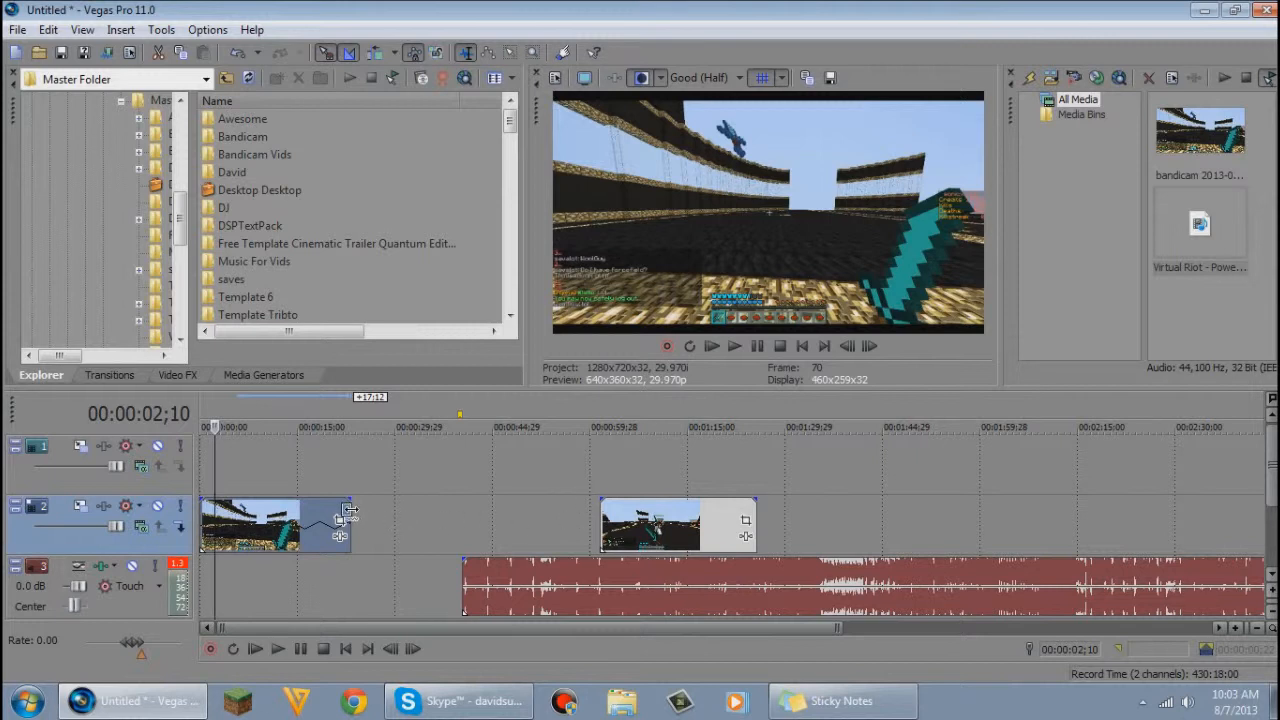
pyautogui.click(220, 487)
pyautogui.moveTo(199, 497); pyautogui.dragTo(204, 497)
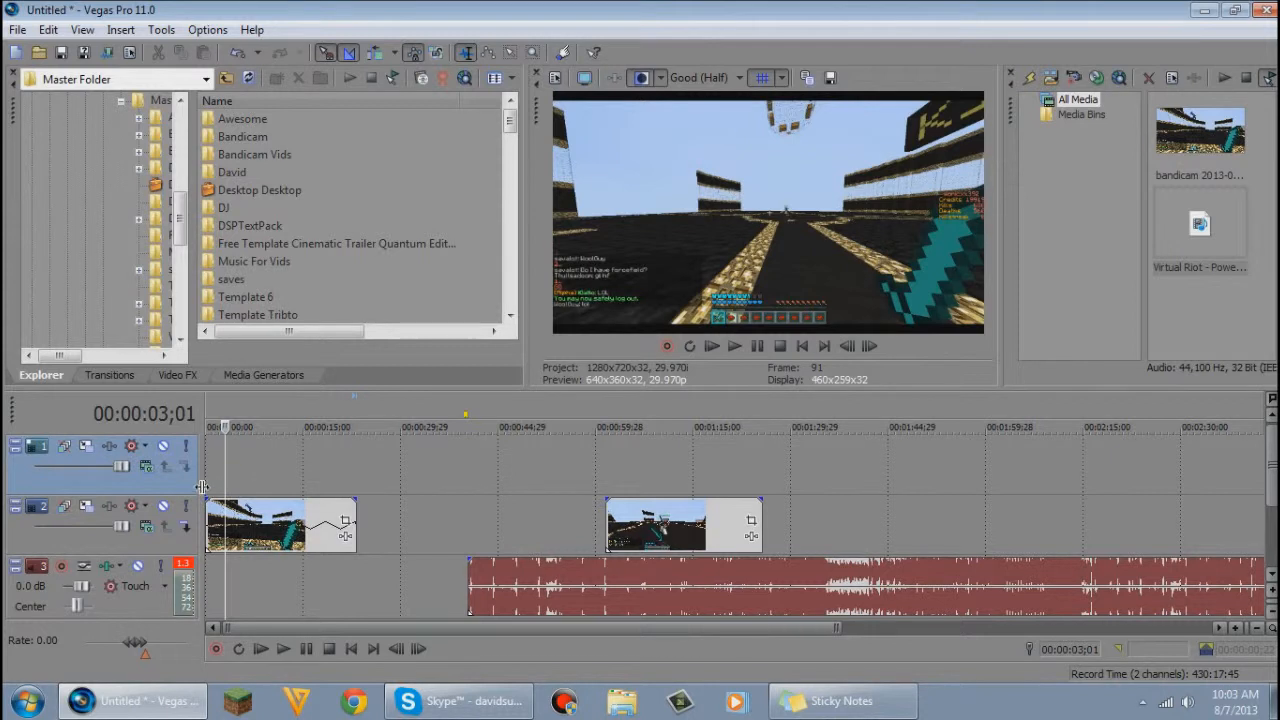
pyautogui.click(801, 346)
pyautogui.click(734, 346)
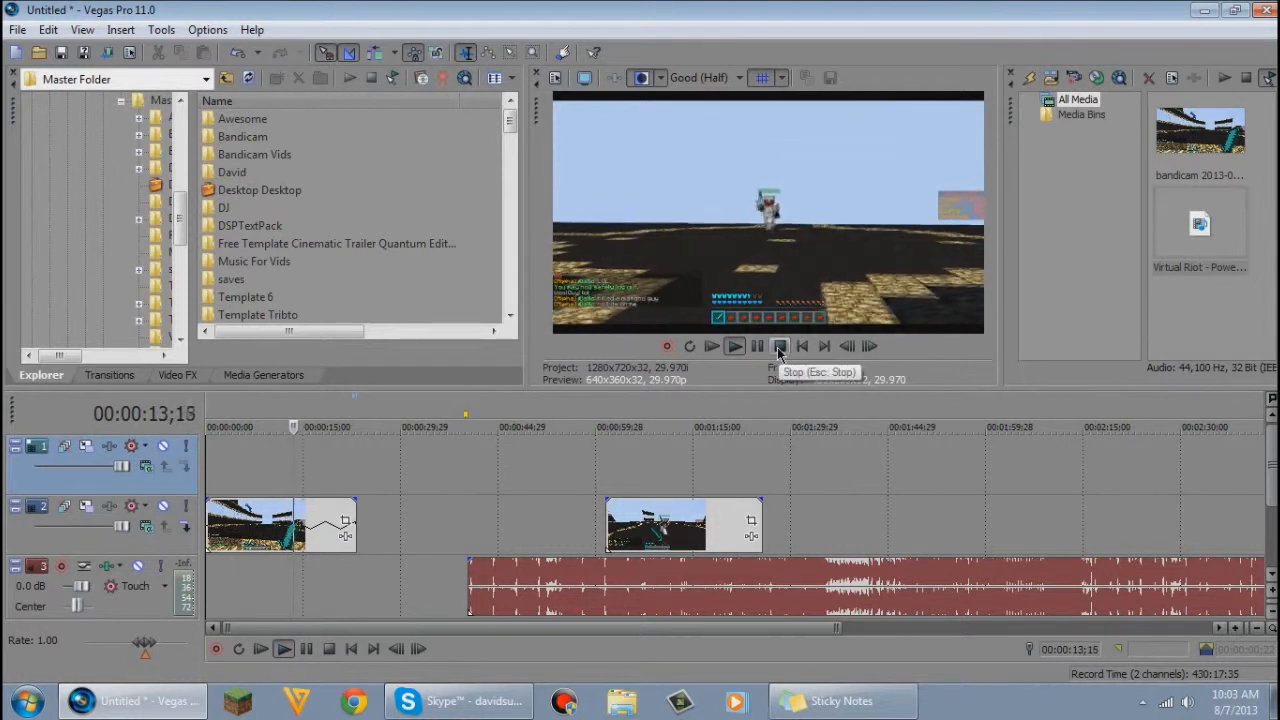
pyautogui.click(779, 346)
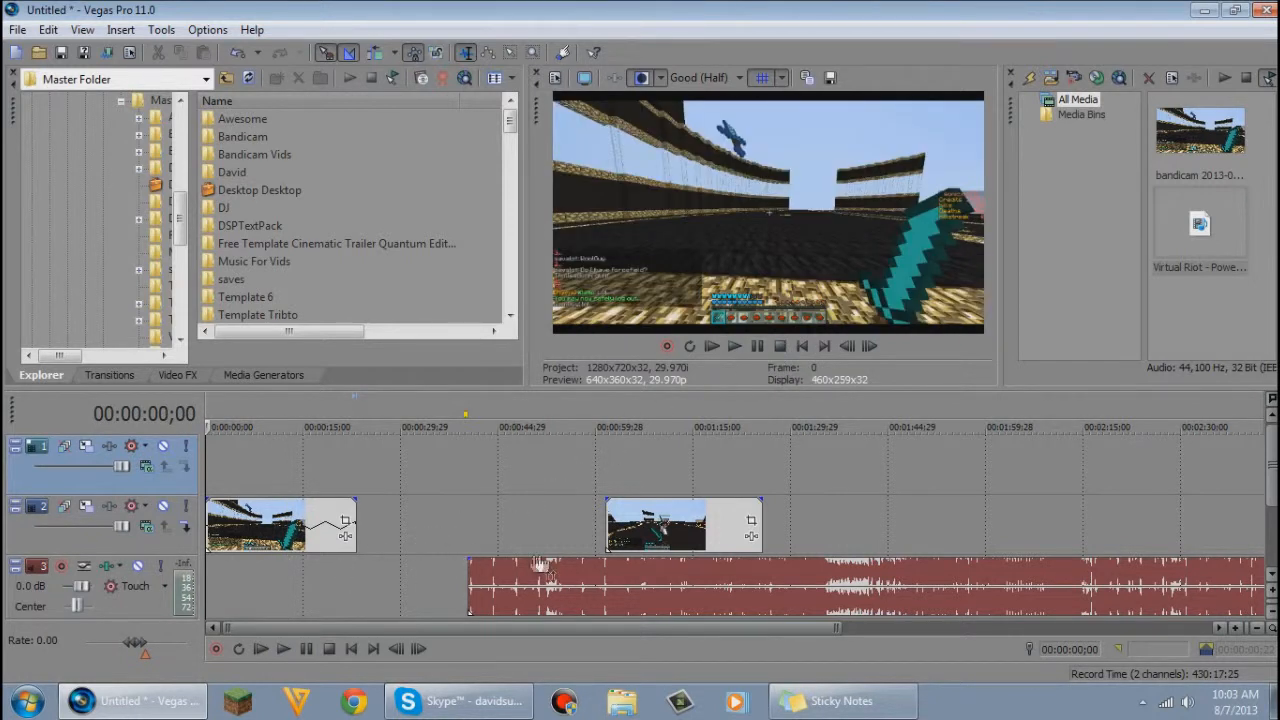
# Move the second gameplay piece closer behind the slowed one, and give the slowed piece a short fade-in and a long fade-out.
pyautogui.moveTo(663, 530); pyautogui.dragTo(379, 512)
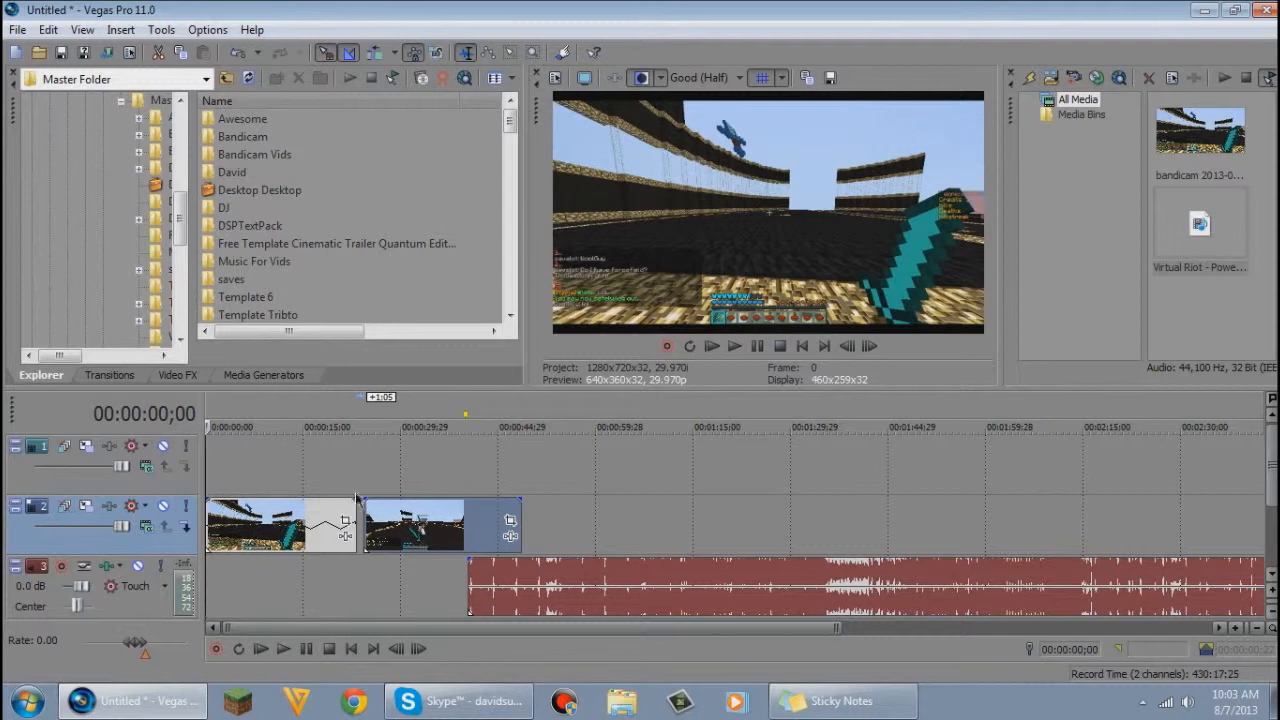
pyautogui.moveTo(358, 497); pyautogui.dragTo(236, 520)
pyautogui.moveTo(422, 530); pyautogui.dragTo(444, 528)
pyautogui.moveTo(210, 500); pyautogui.dragTo(208, 500)
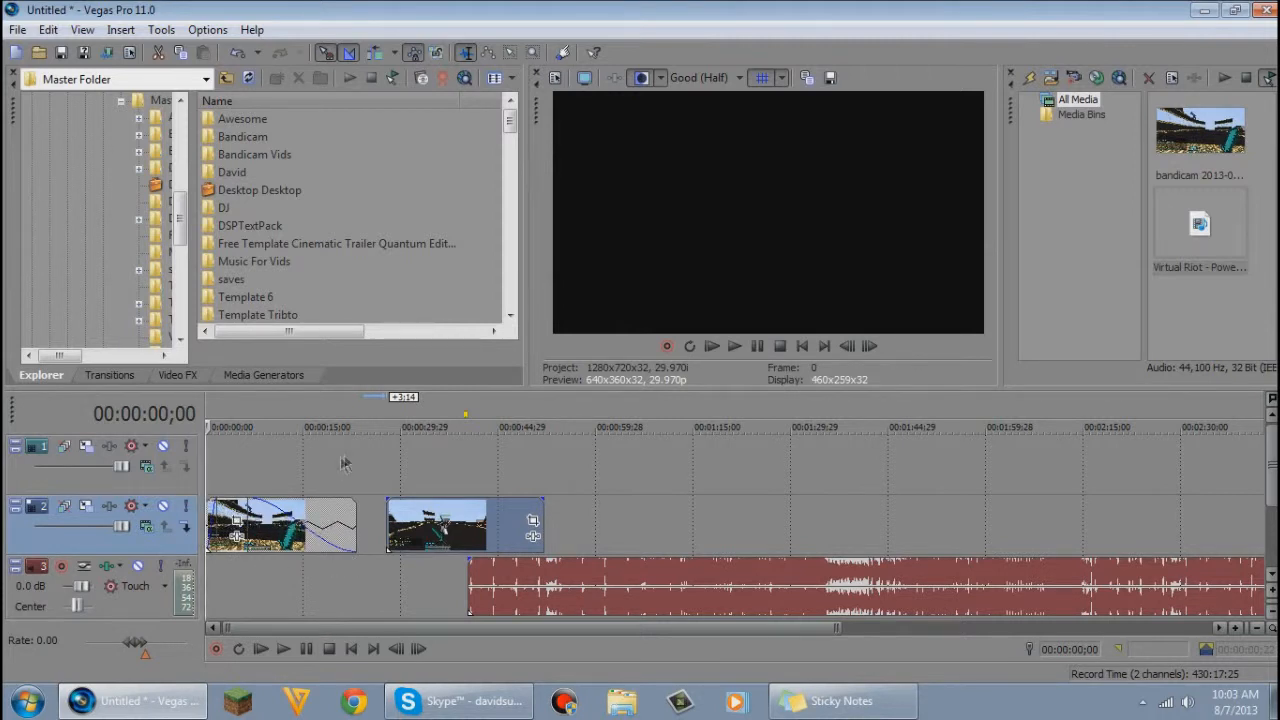
pyautogui.click(734, 345)
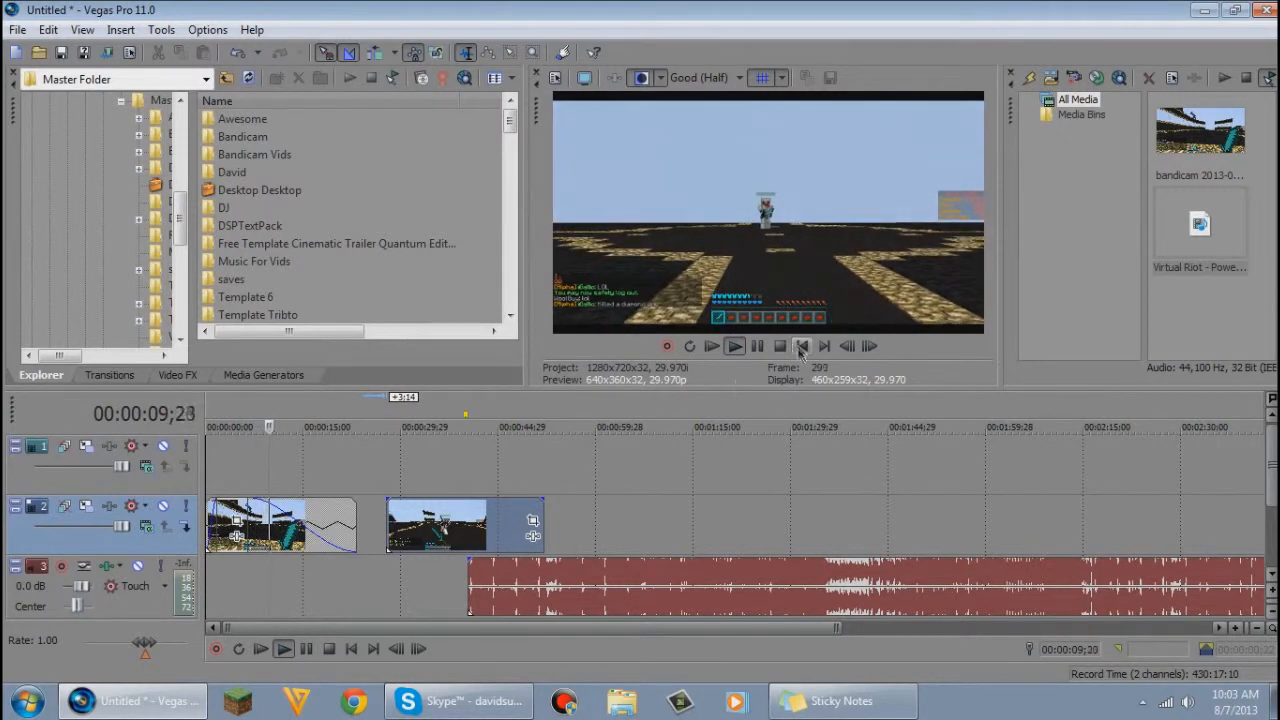
pyautogui.press('space')
# Align the second gameplay piece and the song's drop so that both start at about 00:00:30;04.
pyautogui.moveTo(437, 530)
pyautogui.mouseDown()
pyautogui.moveTo(559, 530)
pyautogui.moveTo(452, 530)
pyautogui.mouseUp()
pyautogui.moveTo(487, 572); pyautogui.dragTo(455, 582)
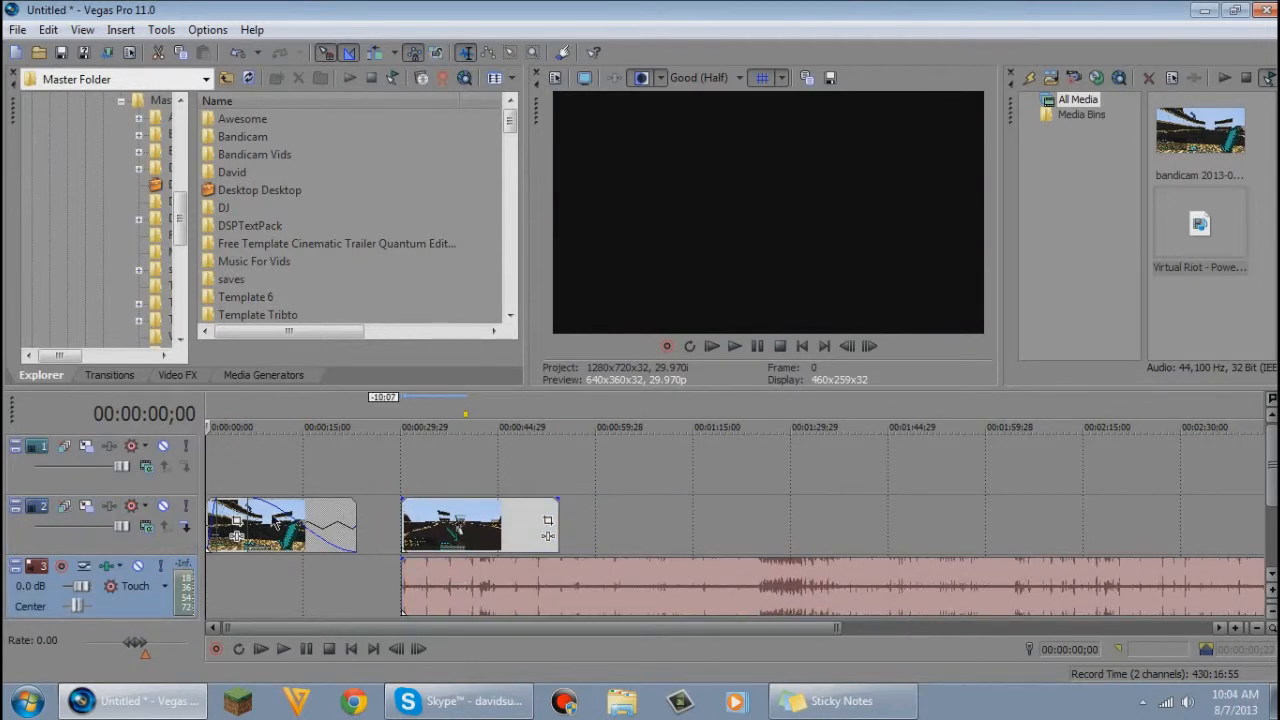
pyautogui.moveTo(418, 512)
pyautogui.mouseDown()
pyautogui.moveTo(388, 520)
pyautogui.moveTo(432, 524)
pyautogui.mouseUp()
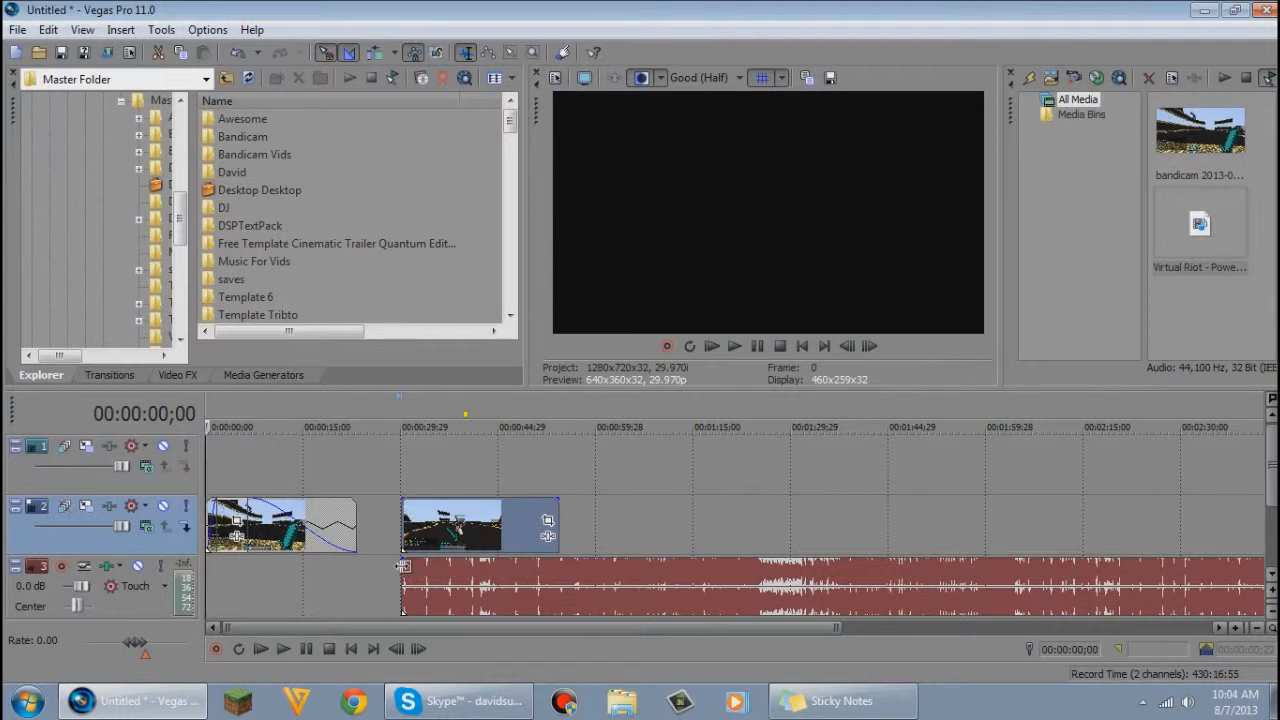
# Extend the song's beginning back to the timeline's start with a short fade-in, and play the edit through the drop.
pyautogui.moveTo(399, 569); pyautogui.dragTo(194, 583)
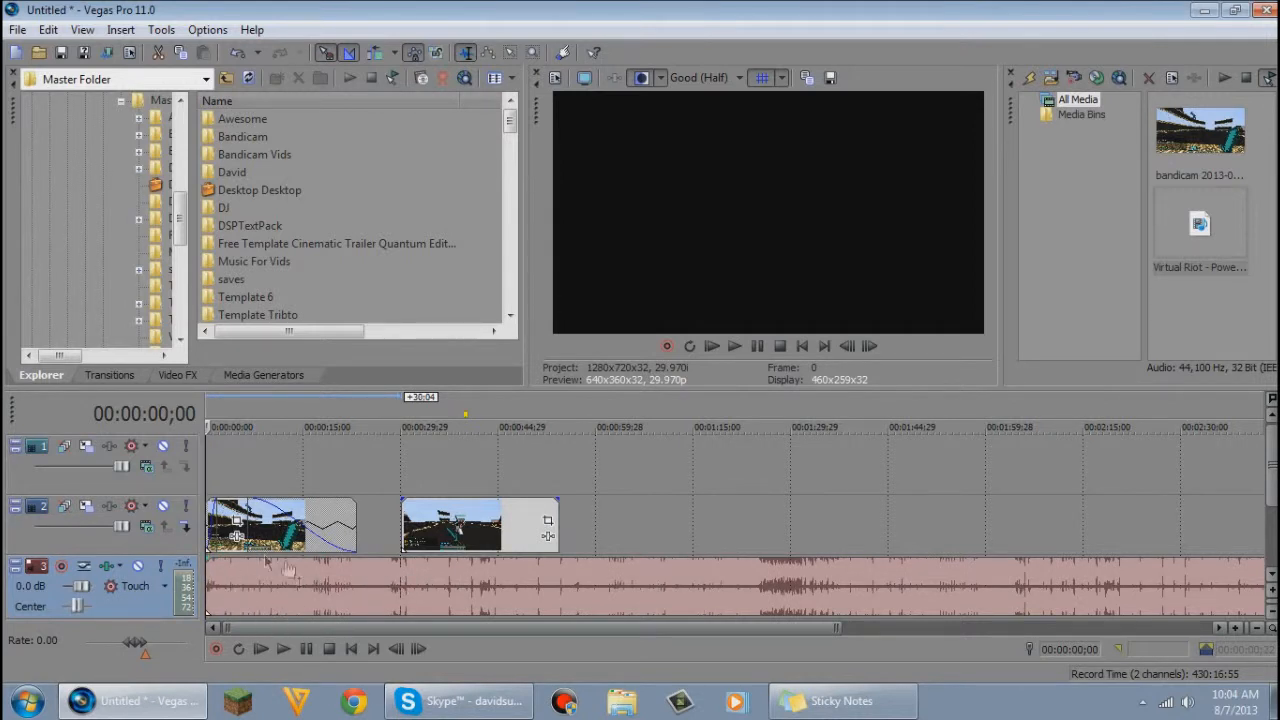
pyautogui.moveTo(207, 557); pyautogui.dragTo(216, 562)
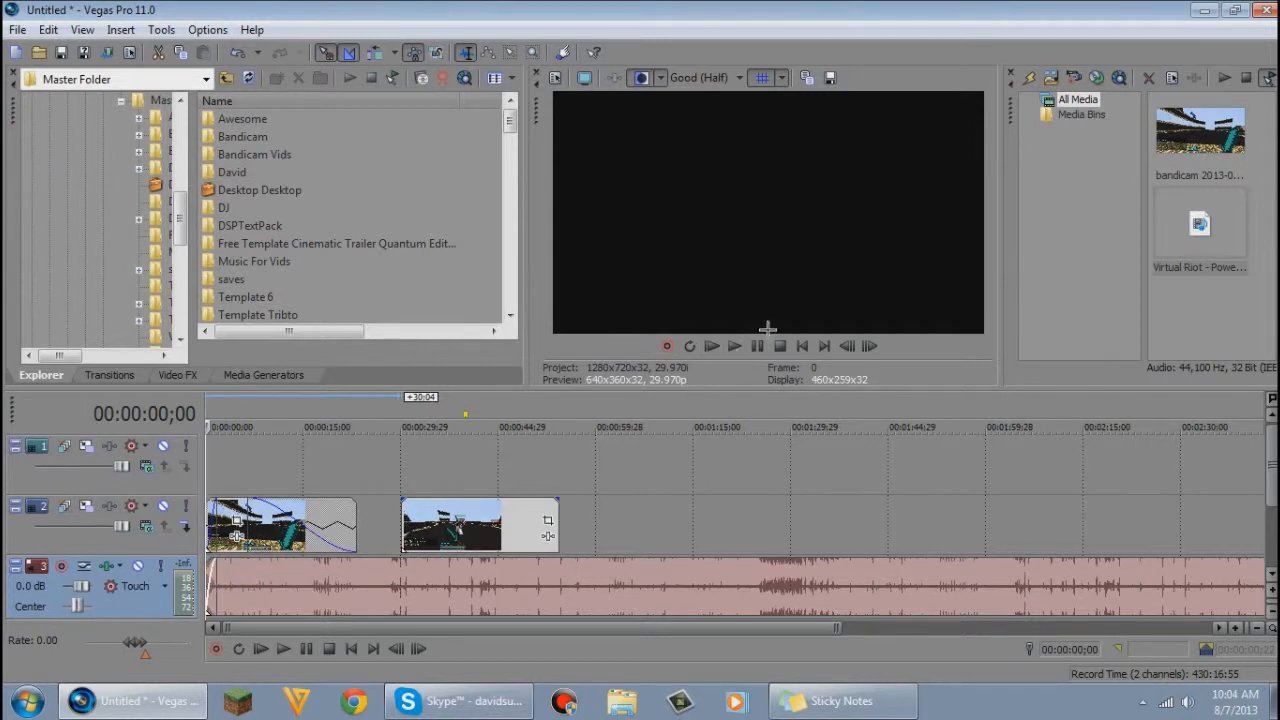
pyautogui.click(734, 345)
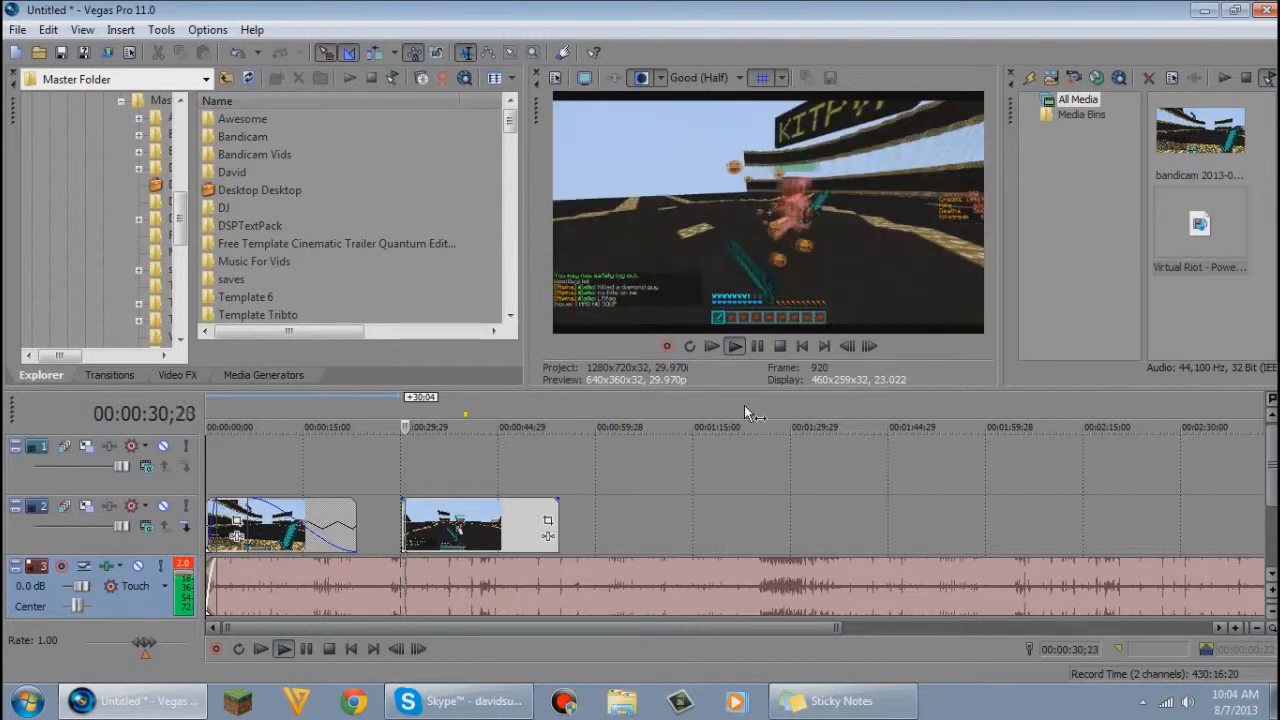
pyautogui.click(779, 346)
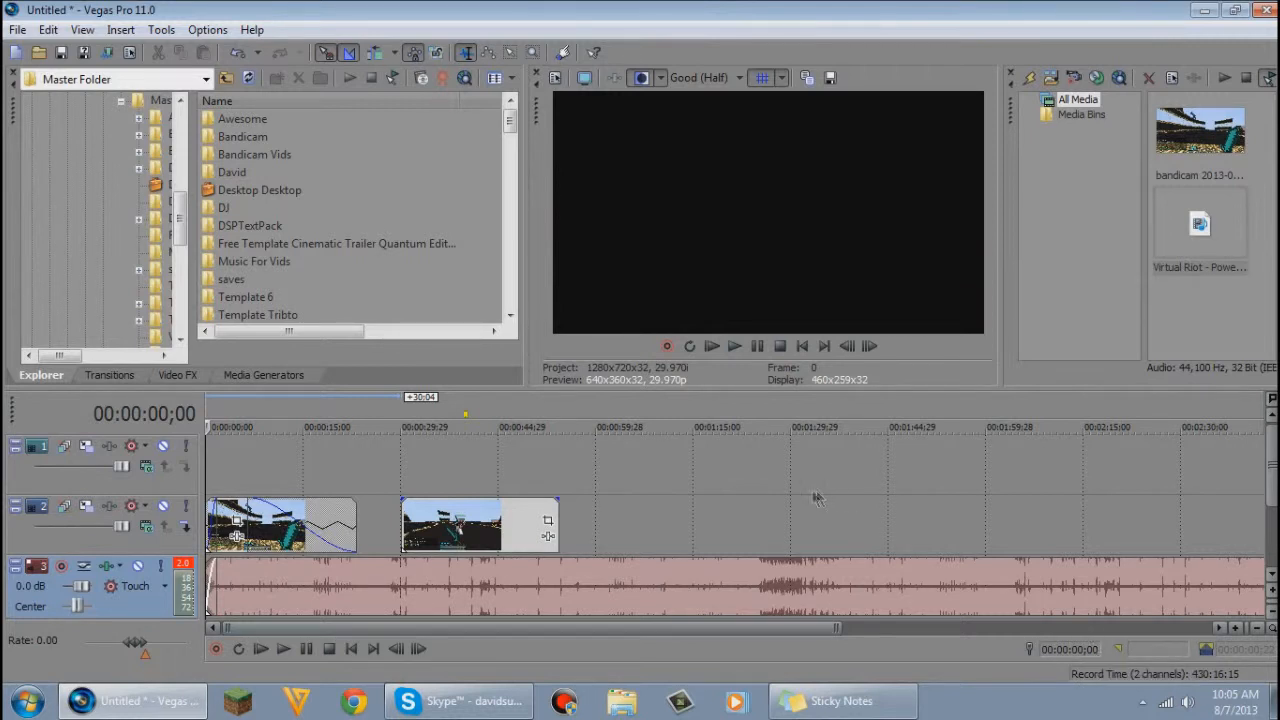
# Find the end of the fight in the second gameplay piece and split the piece at 00:00:48;16.
pyautogui.click(405, 521)
pyautogui.click(441, 470)
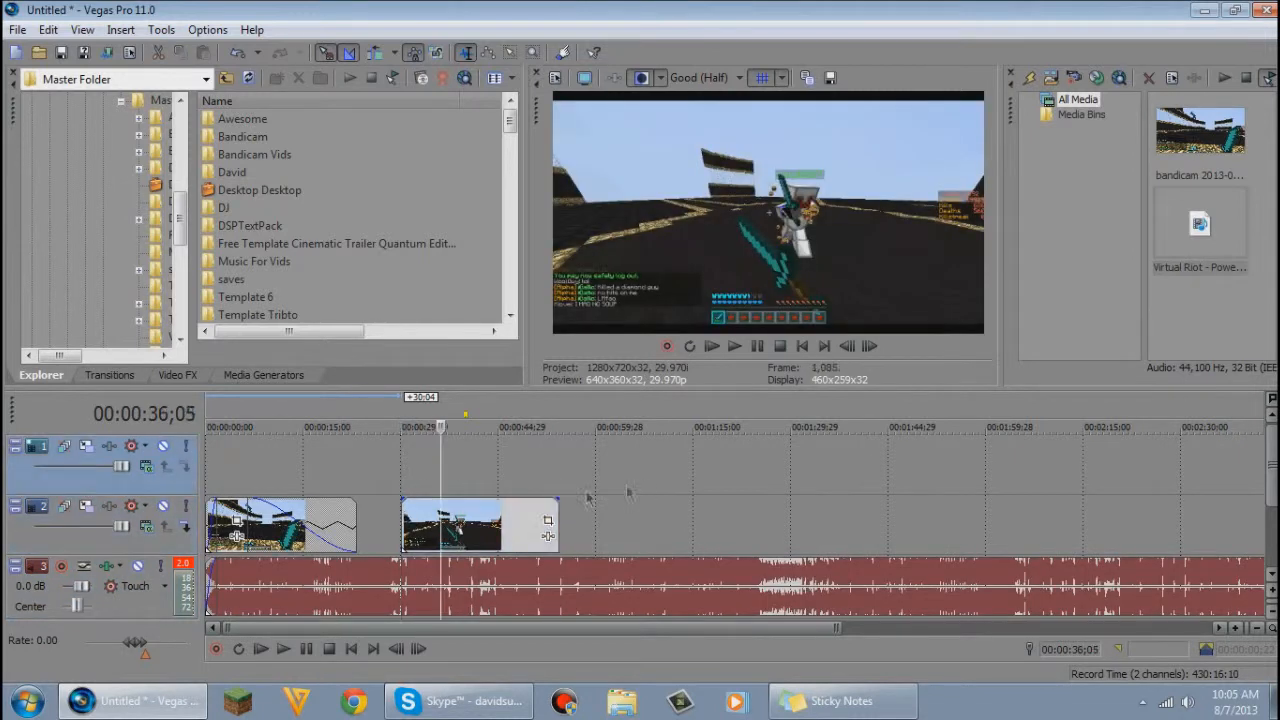
pyautogui.click(540, 506)
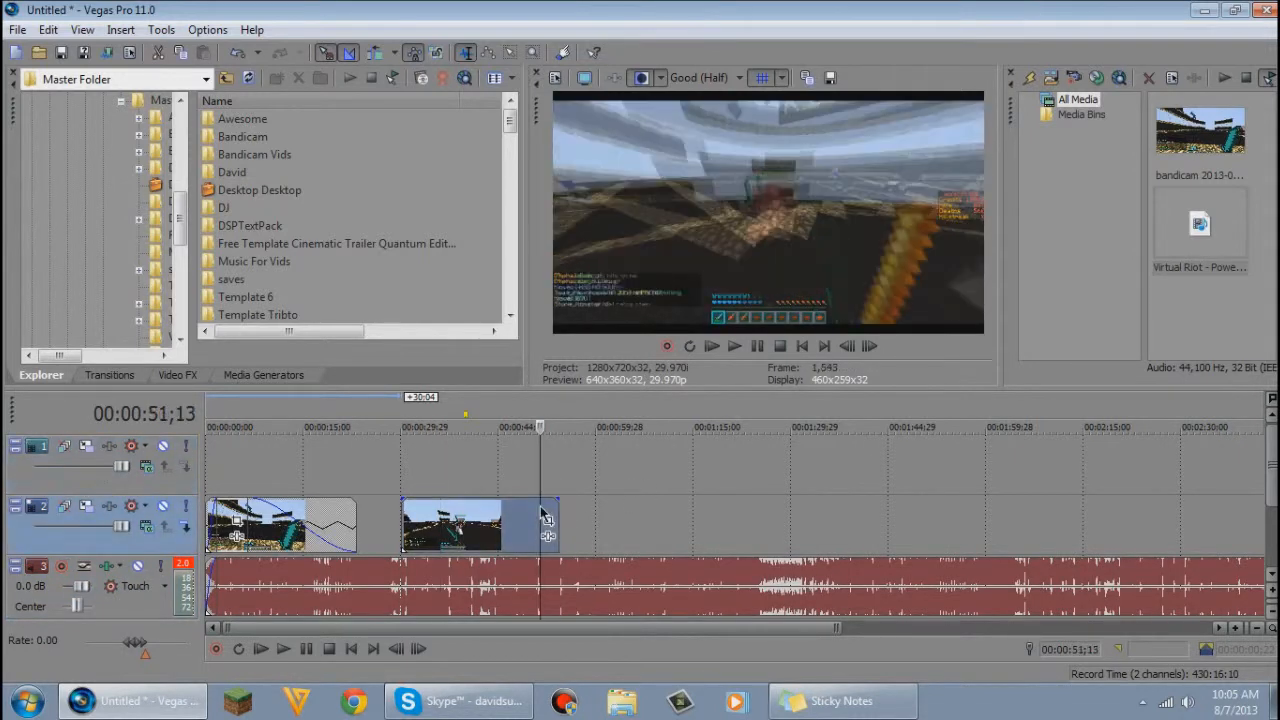
pyautogui.click(532, 506)
pyautogui.click(529, 506)
pyautogui.click(525, 507)
pyautogui.click(523, 508)
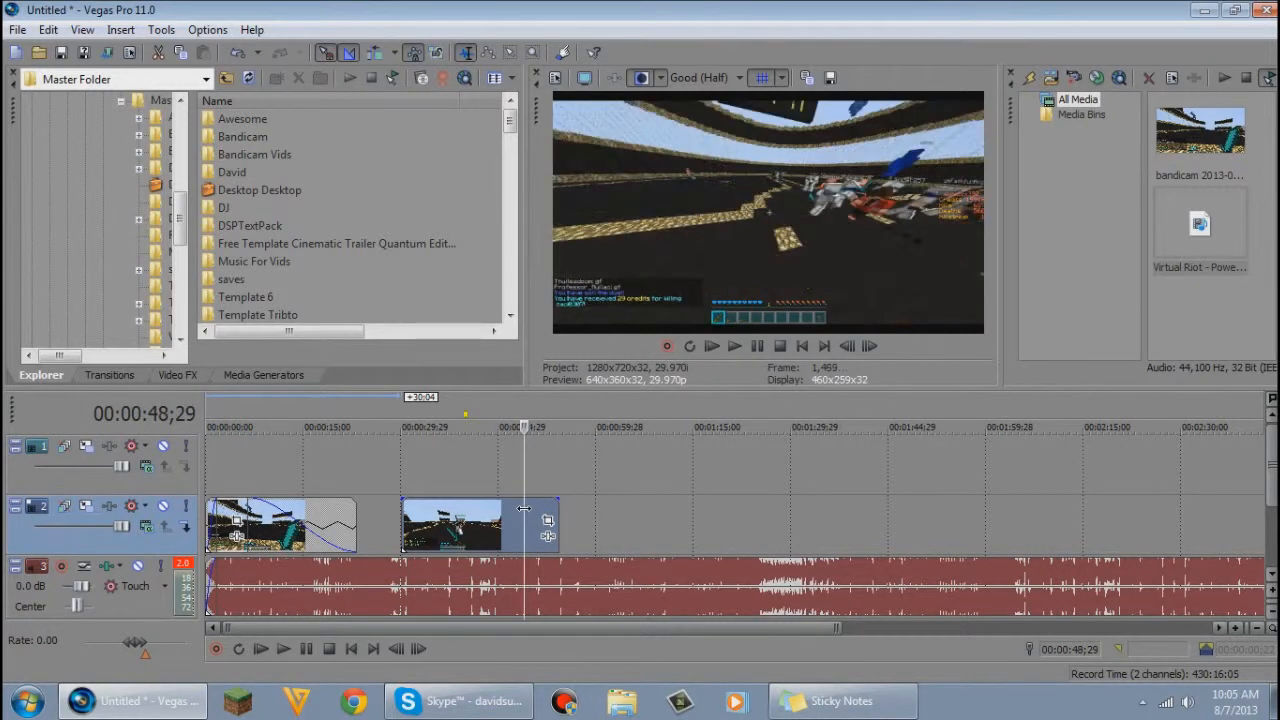
pyautogui.click(525, 508)
pyautogui.click(526, 508)
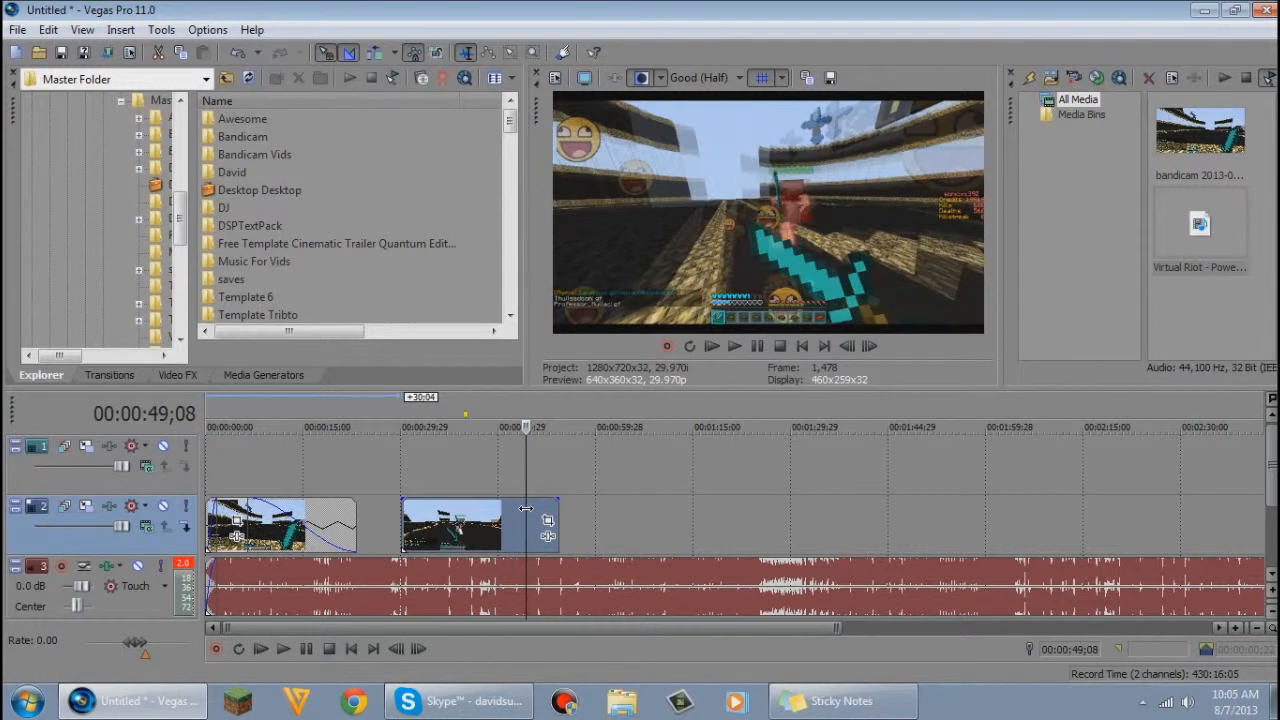
pyautogui.click(523, 508)
pyautogui.click(521, 510)
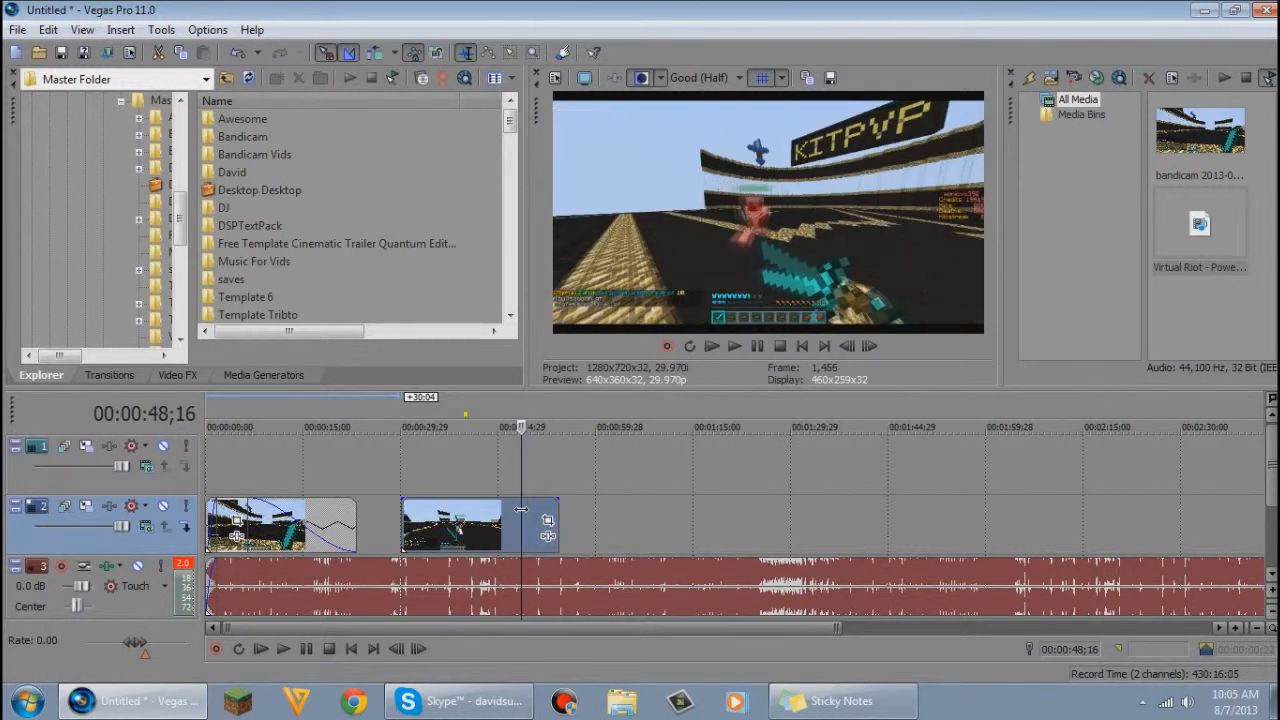
pyautogui.press('s')
pyautogui.click(547, 515)
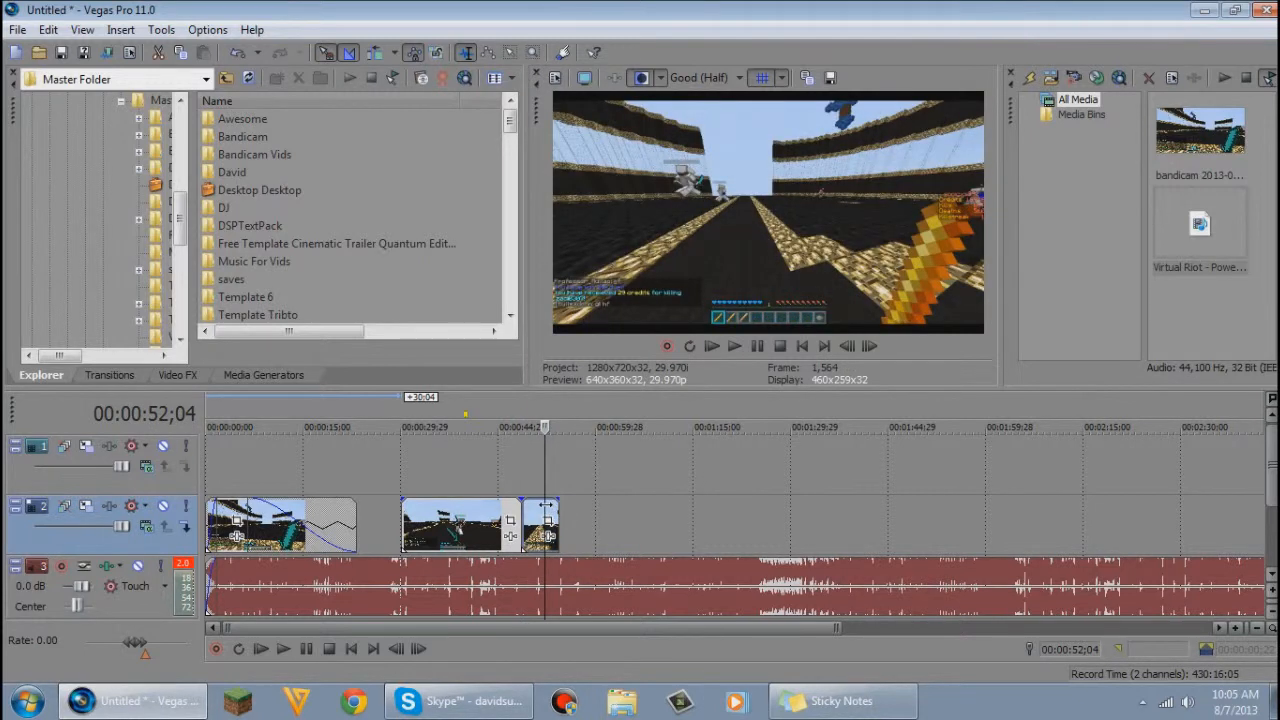
# Trim the last gameplay piece off at 00:00:53;04 and slow it down by stretching its end to about 00:01:07;00.
pyautogui.moveTo(548, 505); pyautogui.dragTo(551, 505)
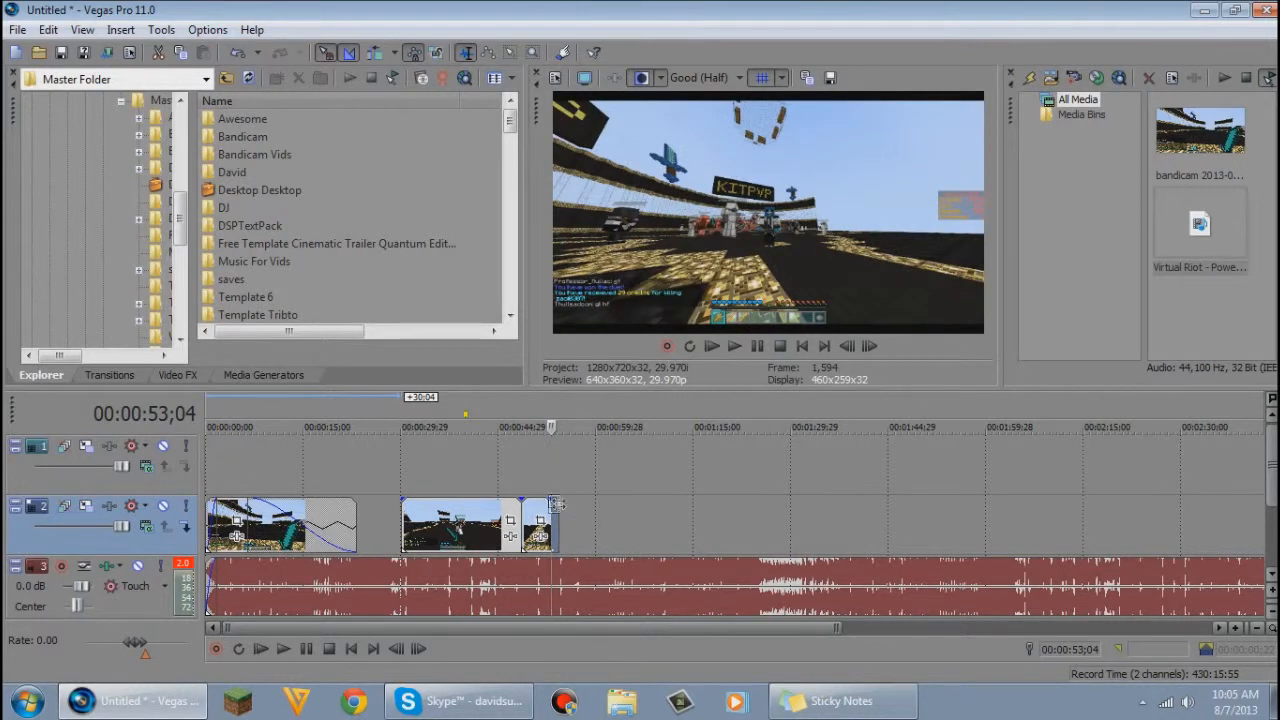
pyautogui.rightClick(558, 519)
pyautogui.click(610, 385)
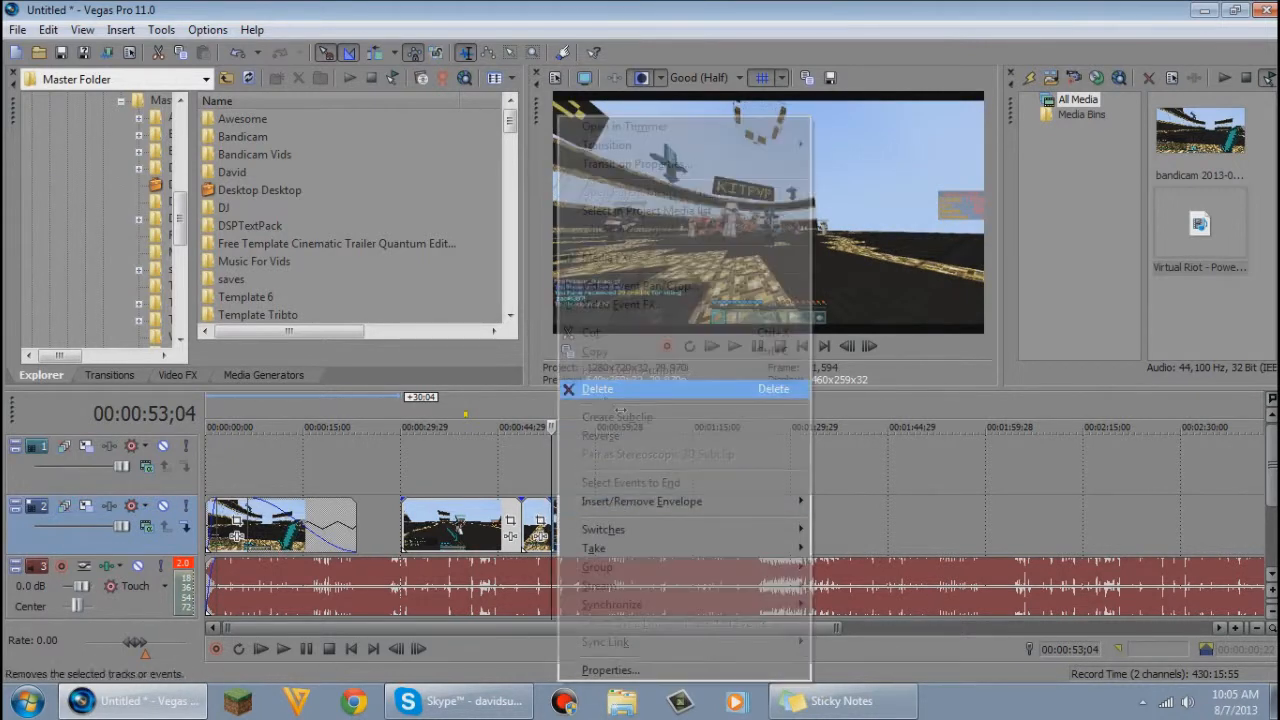
pyautogui.moveTo(549, 512); pyautogui.dragTo(733, 509)
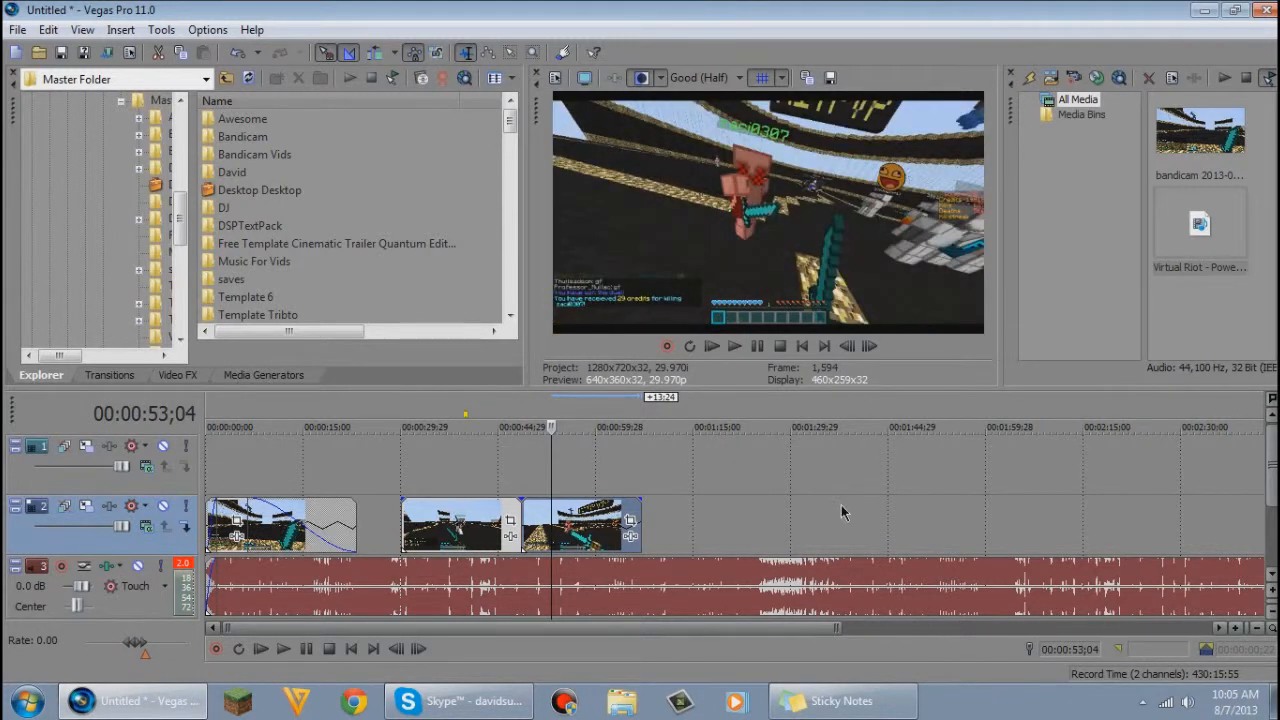
# Give the end of the last slowed gameplay piece a fade-out of about three seconds, and return to 00:00:30;04.
pyautogui.click(440, 485)
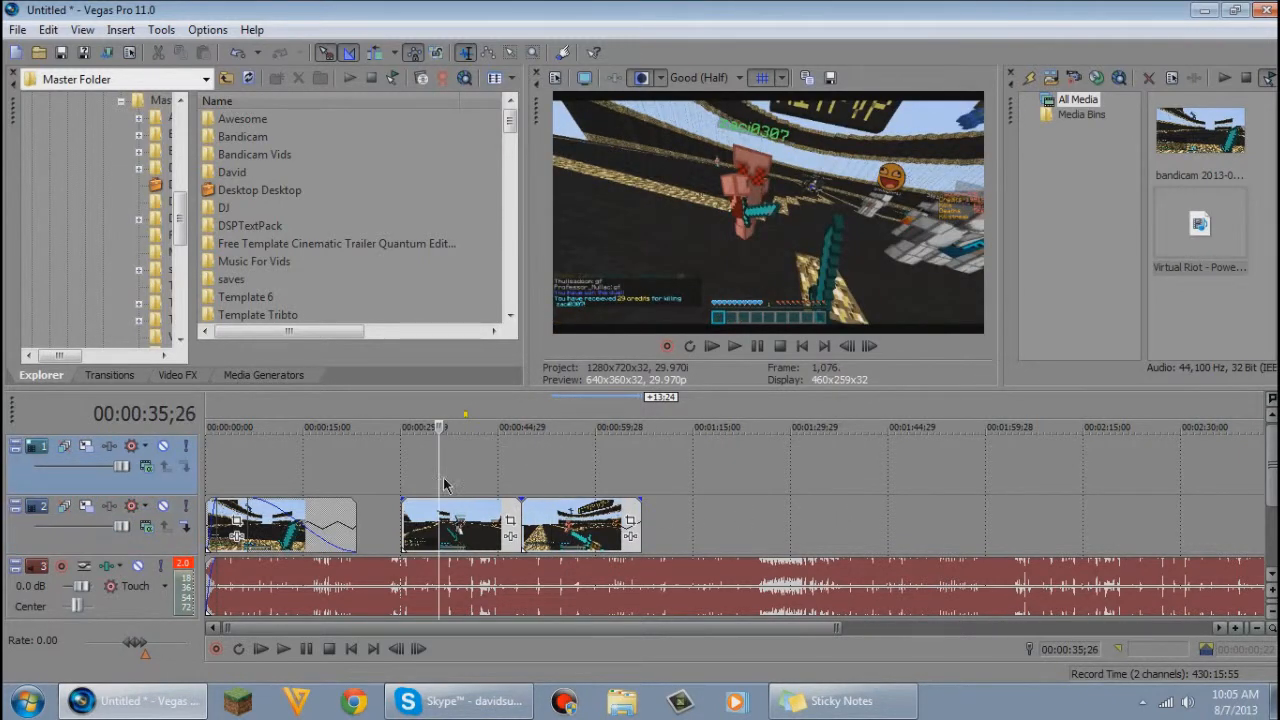
pyautogui.click(403, 484)
pyautogui.moveTo(403, 484); pyautogui.dragTo(640, 494)
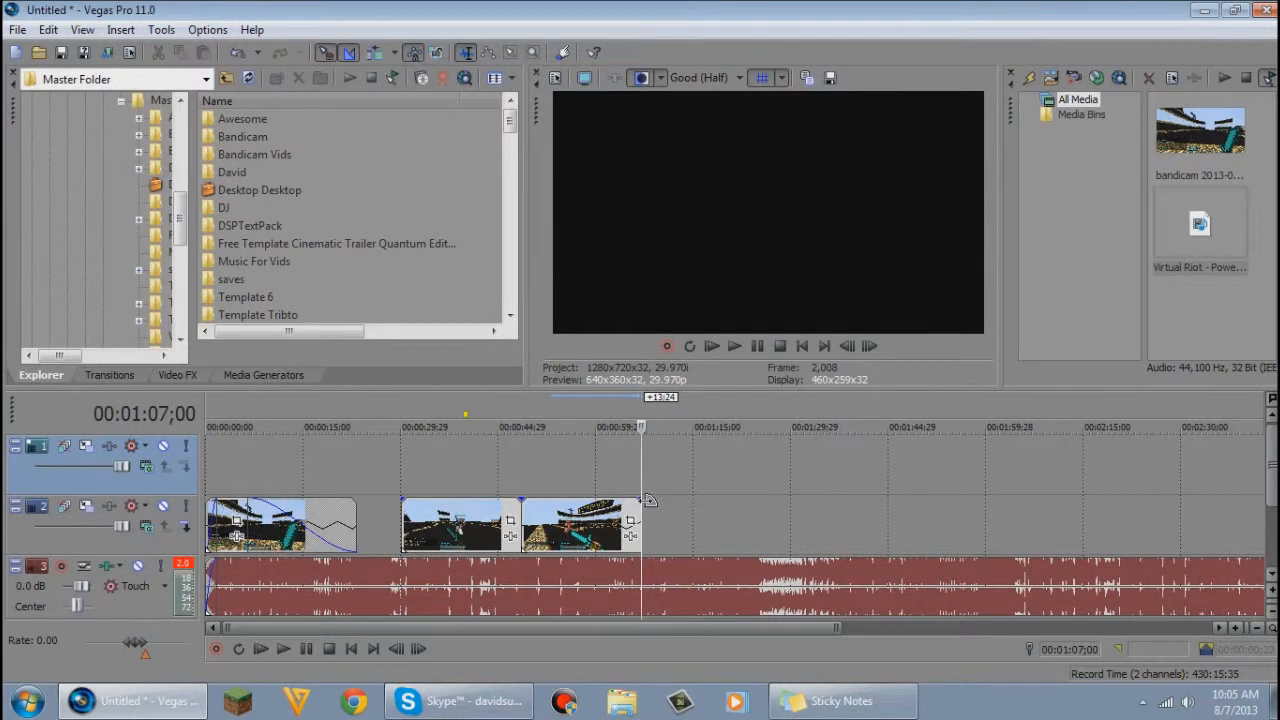
pyautogui.moveTo(640, 494); pyautogui.dragTo(623, 498)
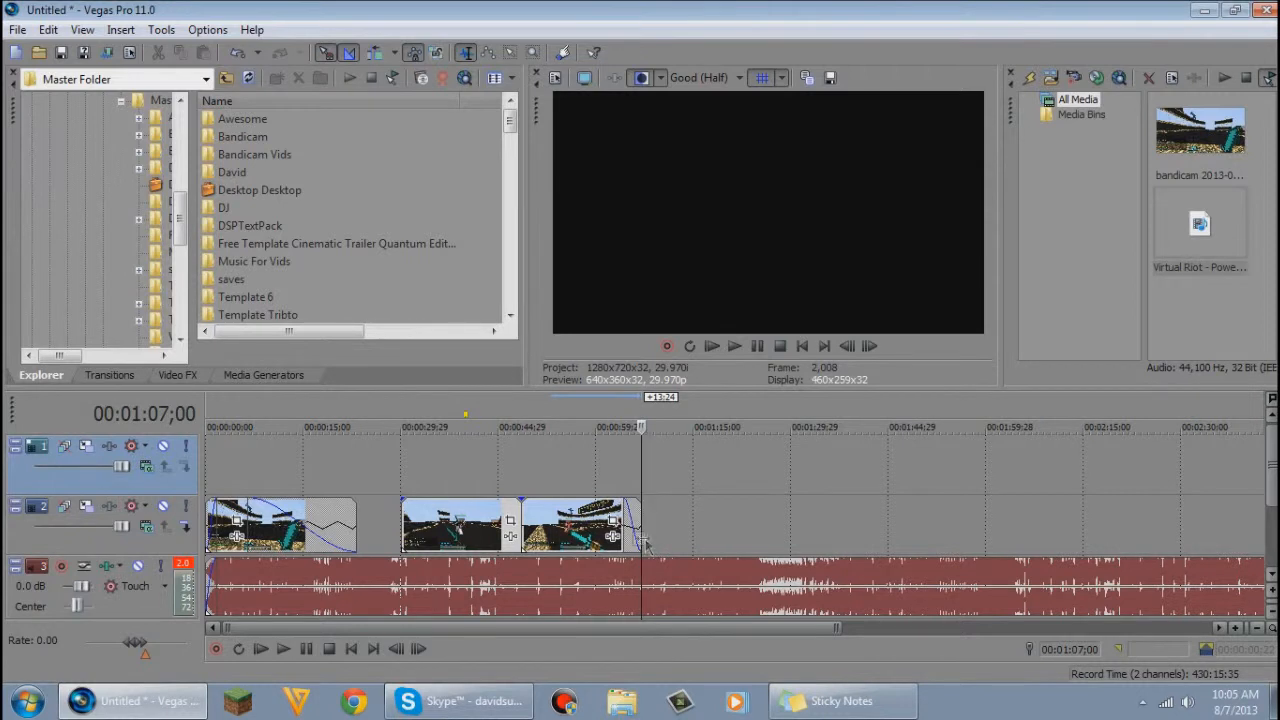
pyautogui.click(565, 482)
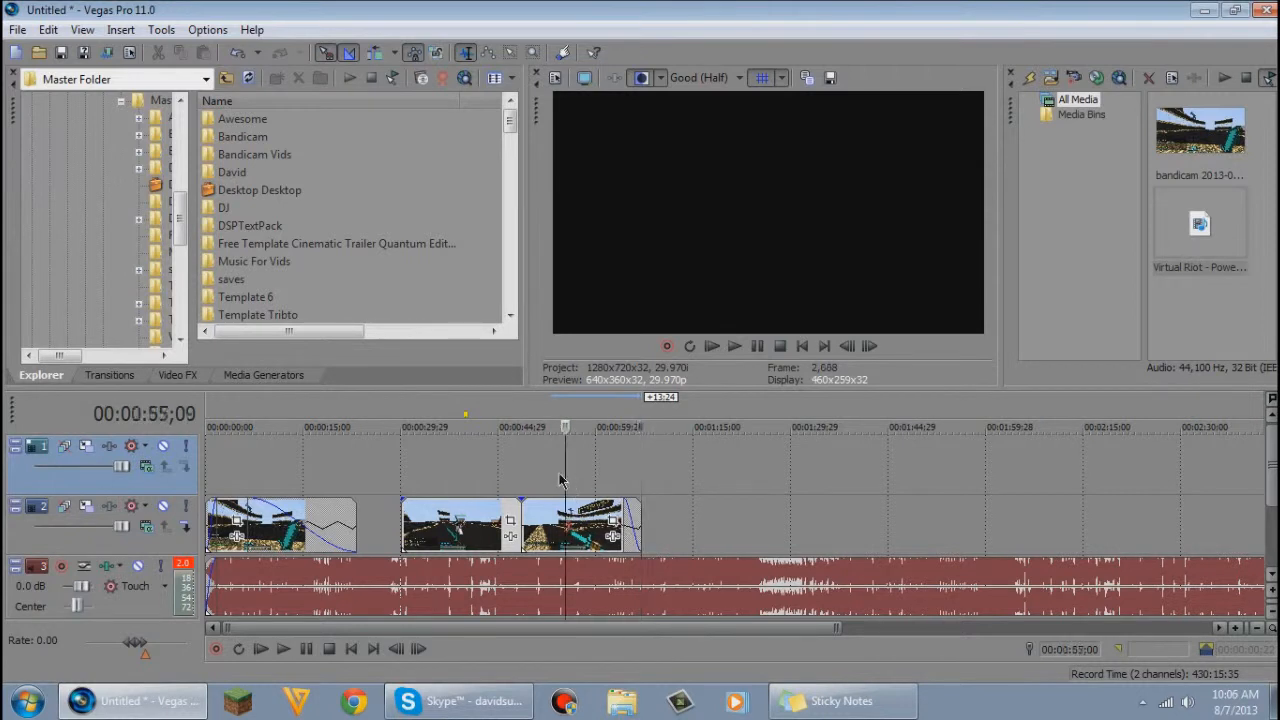
pyautogui.moveTo(565, 472); pyautogui.dragTo(402, 487)
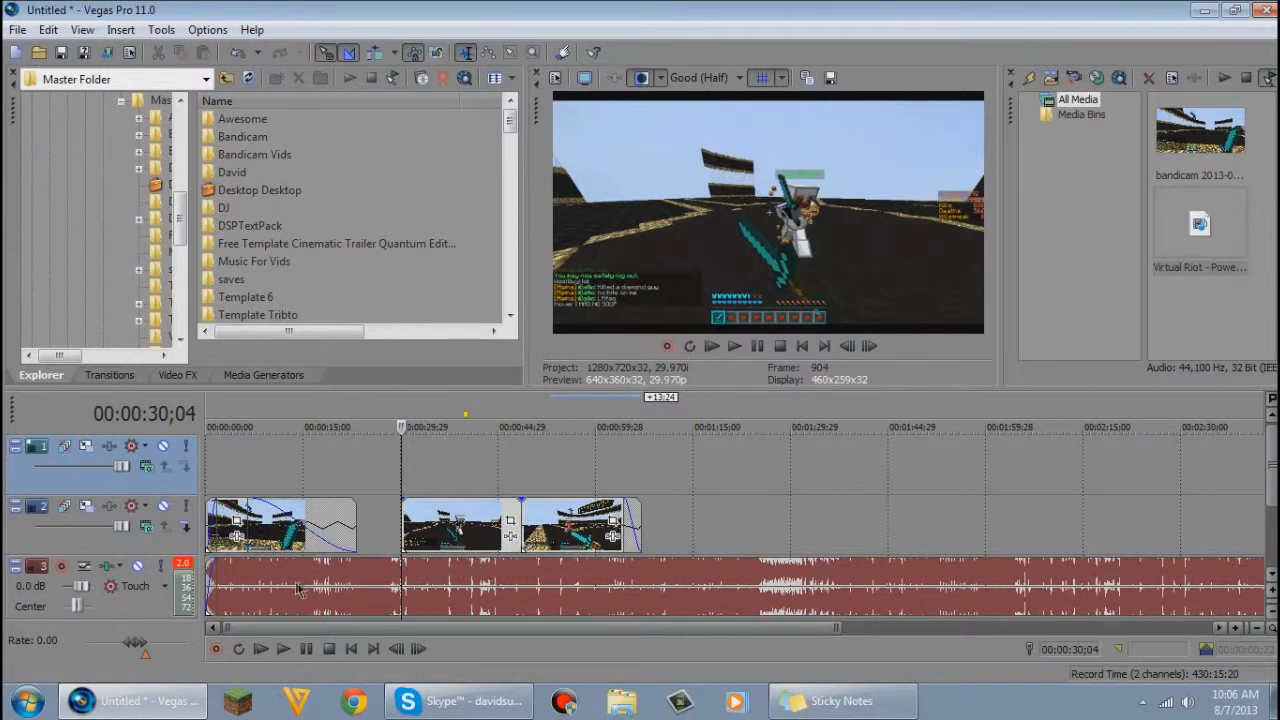
# Show the video bus track and insert a Motion Blur Amount envelope on it.
pyautogui.click(841, 458)
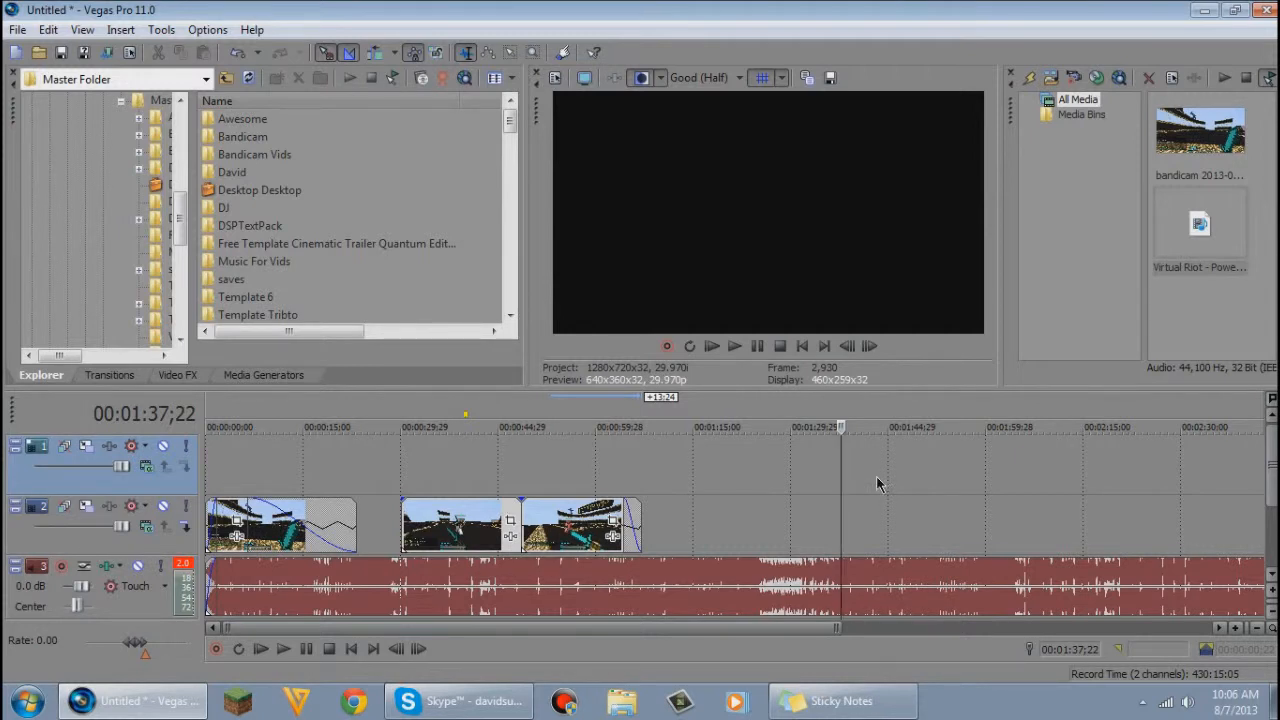
pyautogui.hotkey('ctrl', 'shift', 'b')
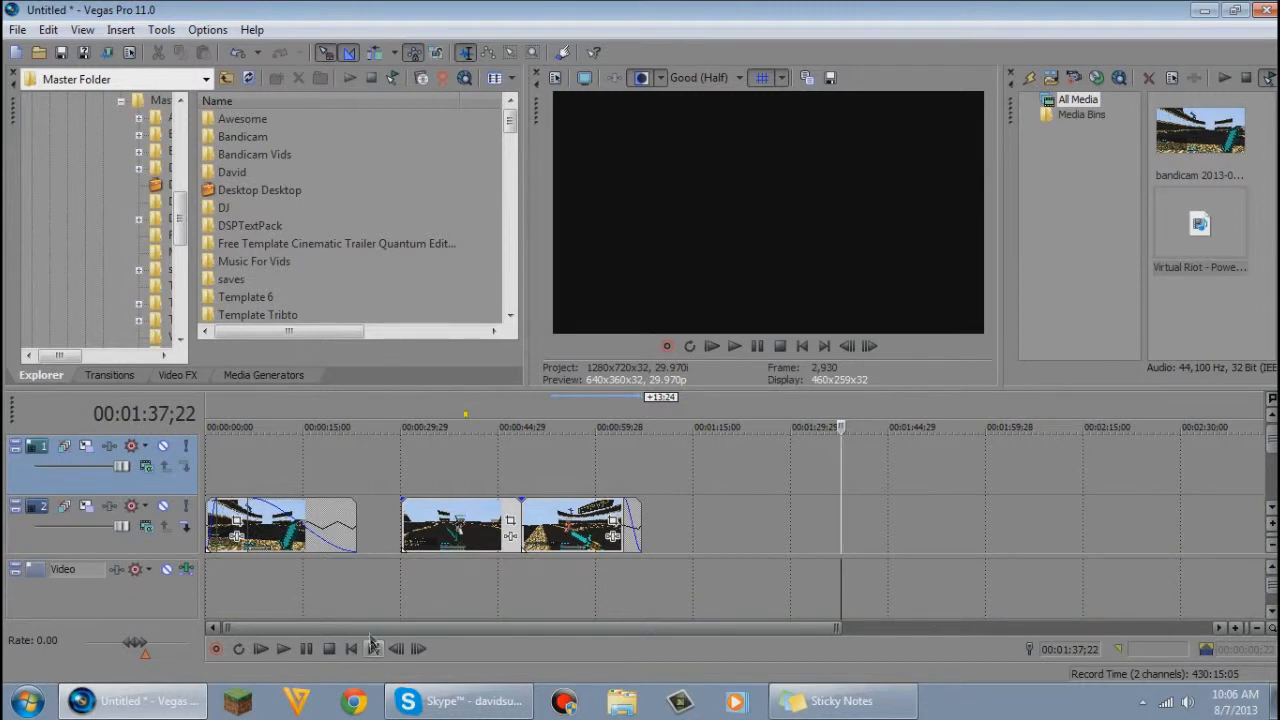
pyautogui.moveTo(330, 554); pyautogui.dragTo(408, 555)
pyautogui.rightClick(411, 579)
pyautogui.click(391, 600)
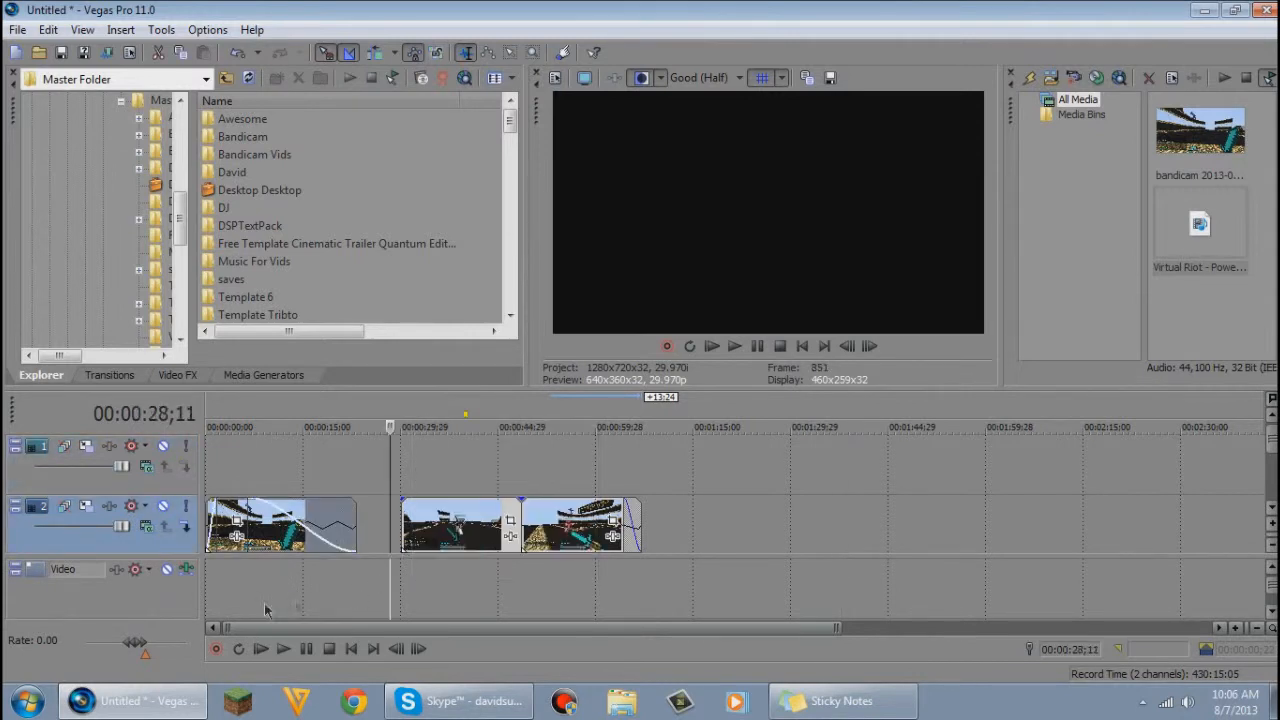
pyautogui.rightClick(370, 591)
pyautogui.moveTo(470, 524)
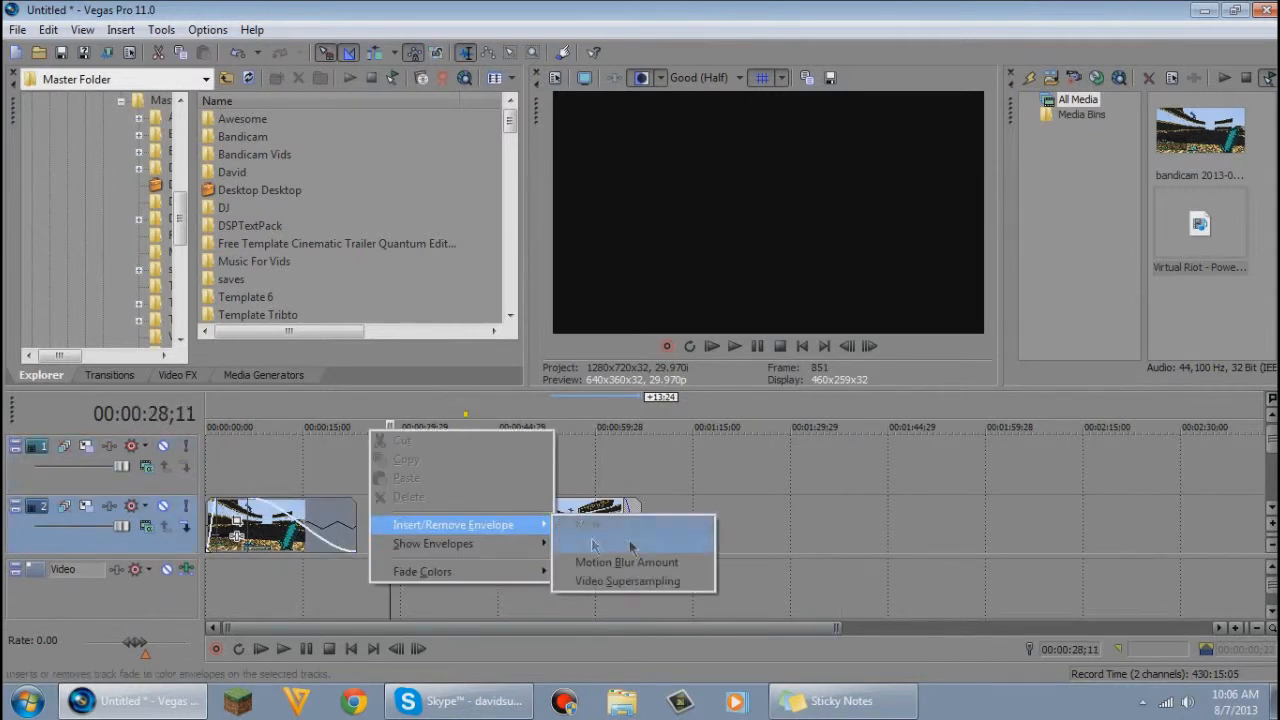
pyautogui.click(684, 565)
pyautogui.moveTo(679, 625); pyautogui.dragTo(655, 684)
pyautogui.click(714, 580)
# Remove the Motion Blur Amount envelope from the video bus track and hide the bus track.
pyautogui.click(638, 598)
pyautogui.rightClick(638, 602)
pyautogui.moveTo(737, 528)
pyautogui.click(885, 566)
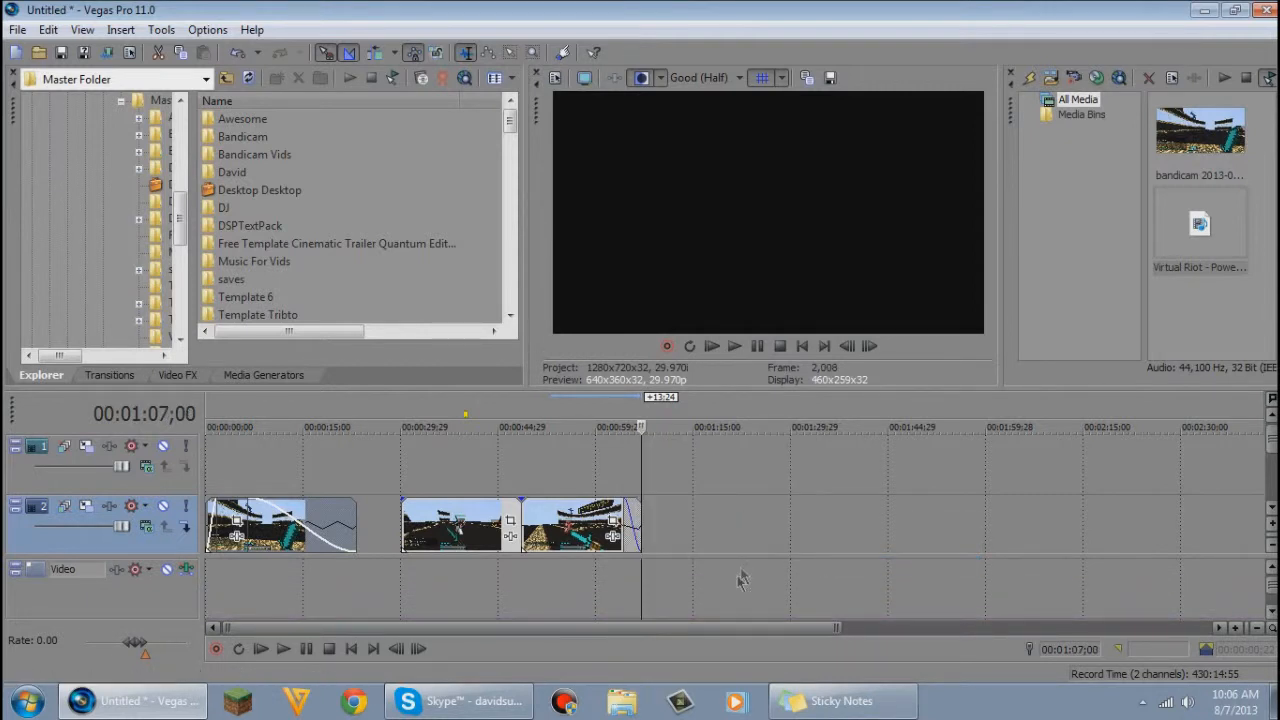
pyautogui.hotkey('ctrl', 'shift', 'b')
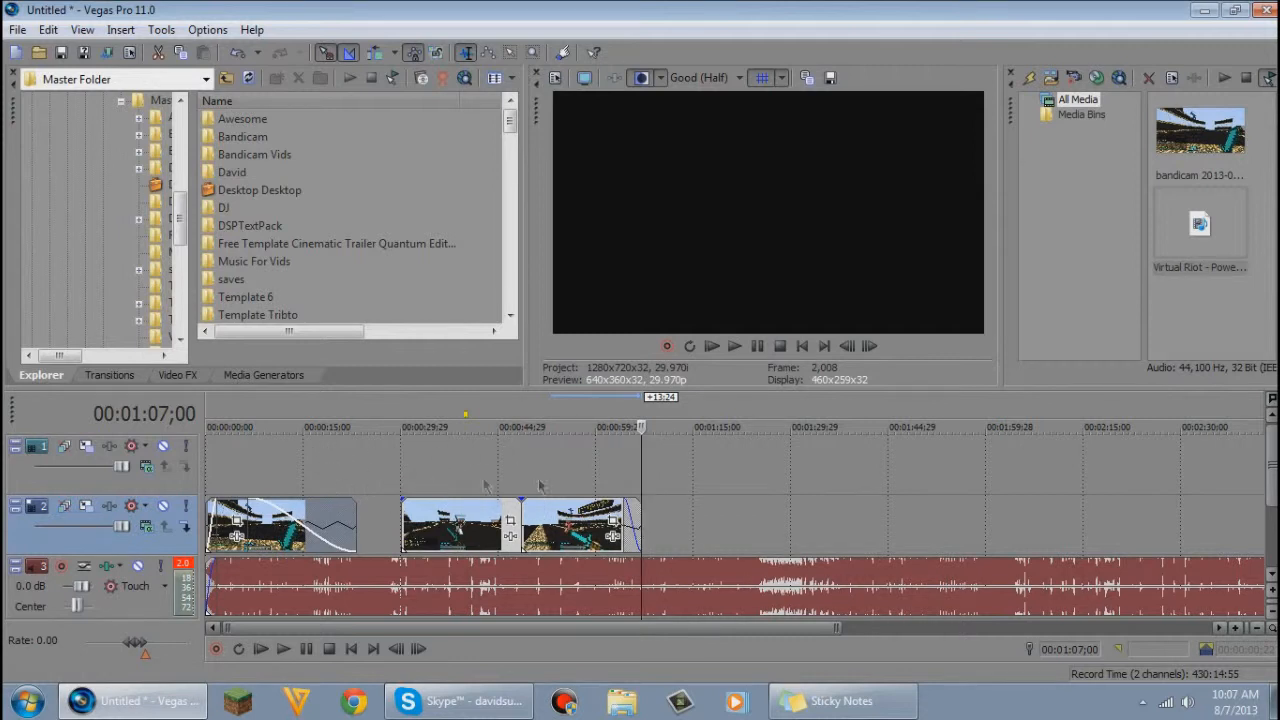
# Set the compositing mode of the empty video track above the gameplay to Screen.
pyautogui.click(145, 467)
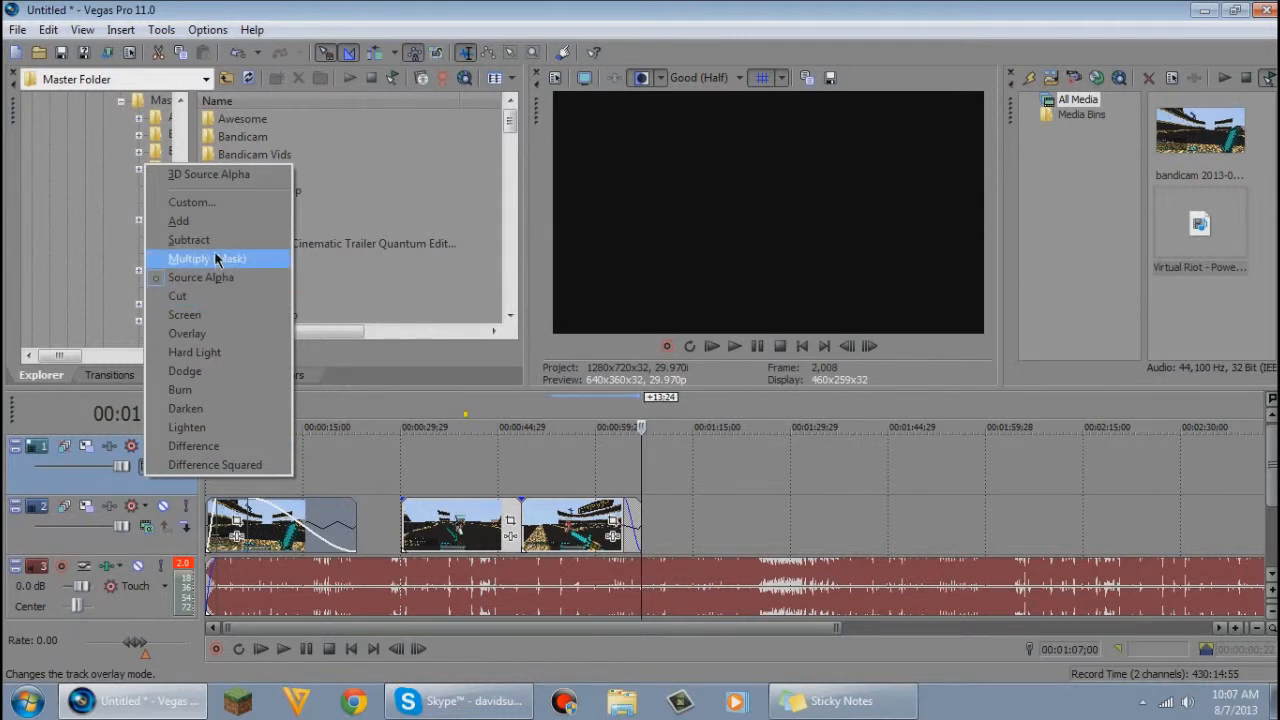
pyautogui.click(214, 318)
pyautogui.moveTo(568, 466)
pyautogui.mouseDown()
pyautogui.moveTo(521, 466)
pyautogui.moveTo(578, 467)
pyautogui.mouseUp()
pyautogui.click(620, 468)
pyautogui.click(383, 453)
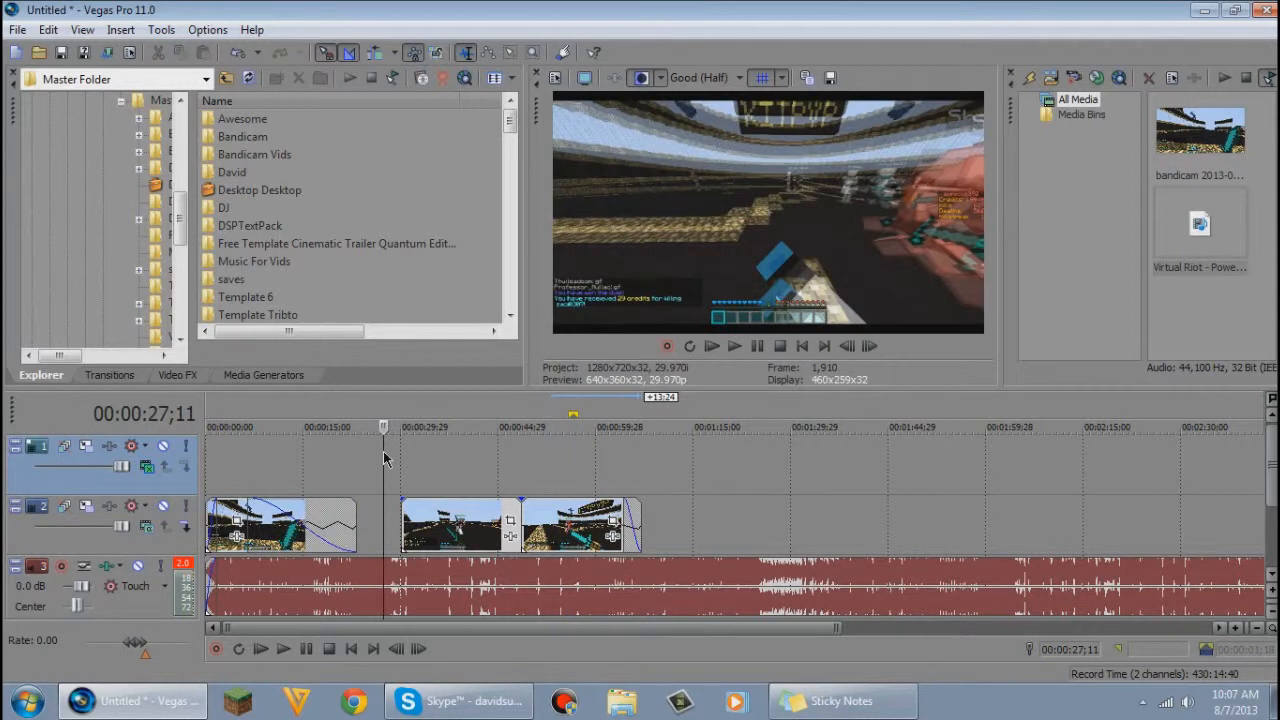
pyautogui.click(379, 459)
pyautogui.click(367, 460)
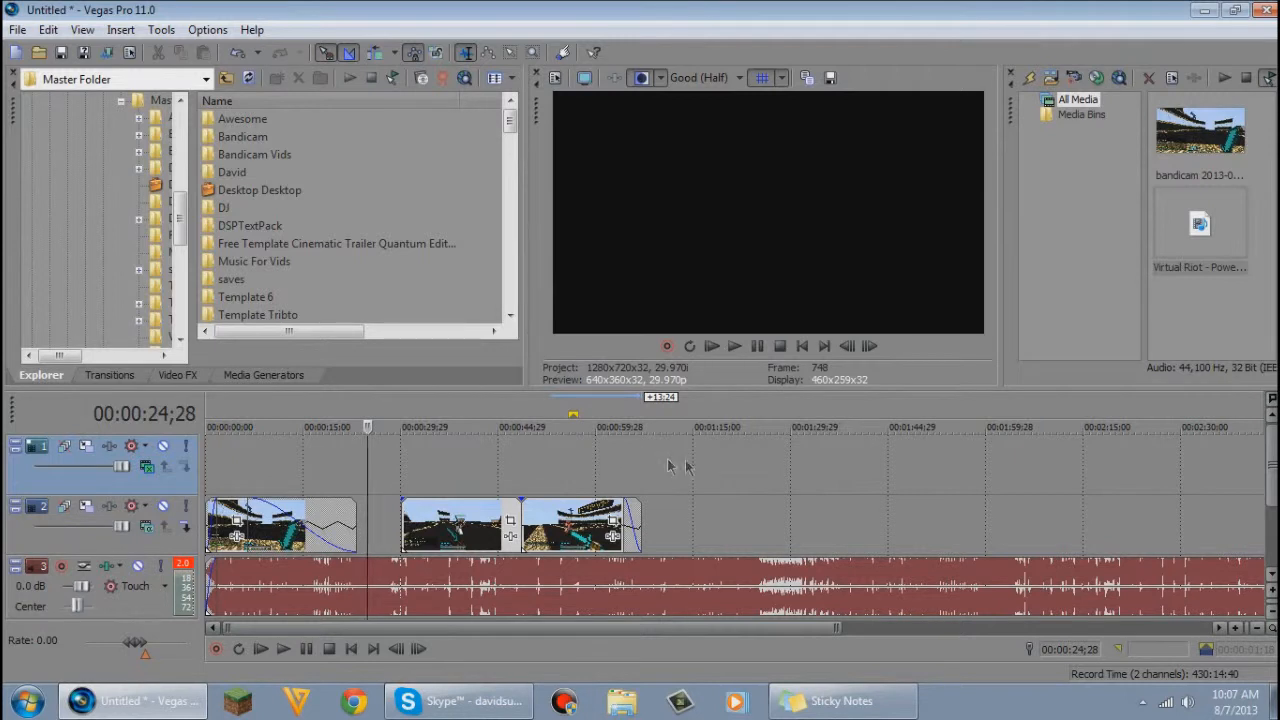
# Dismiss the Skype notification on the desktop, switch to Skype and set the presence to Do Not Disturb.
pyautogui.click(1274, 702)
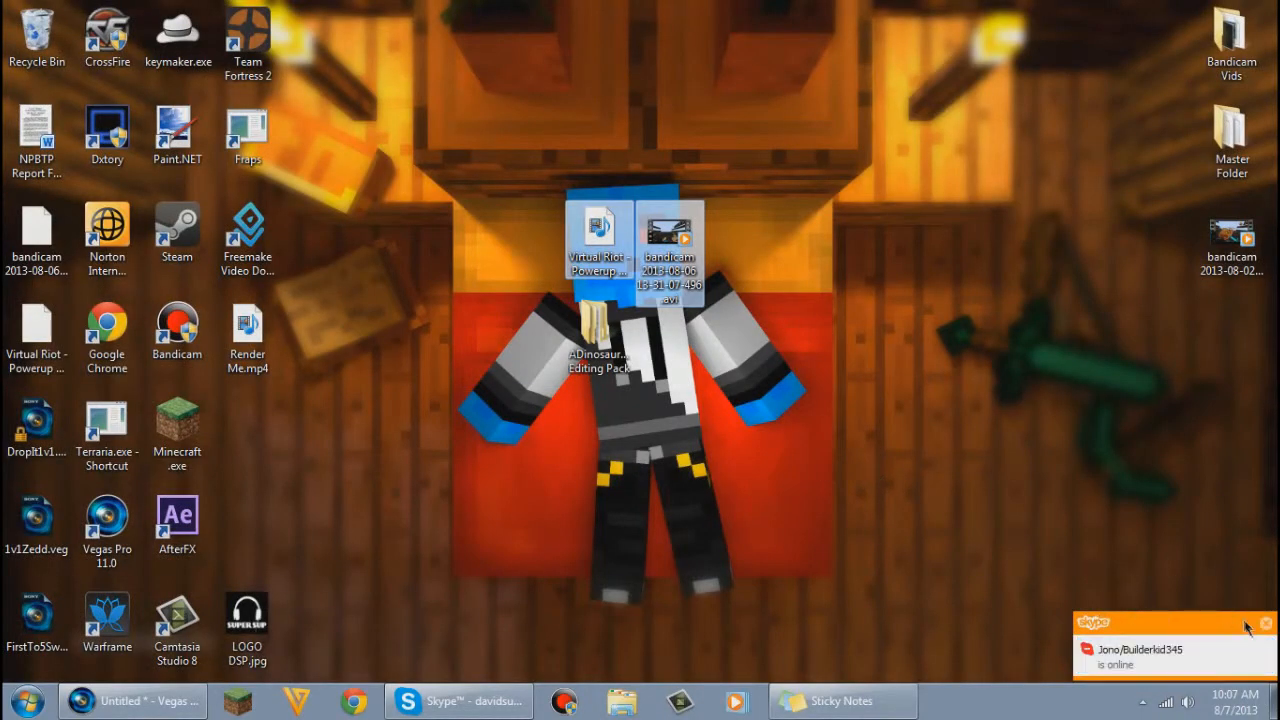
pyautogui.click(1268, 627)
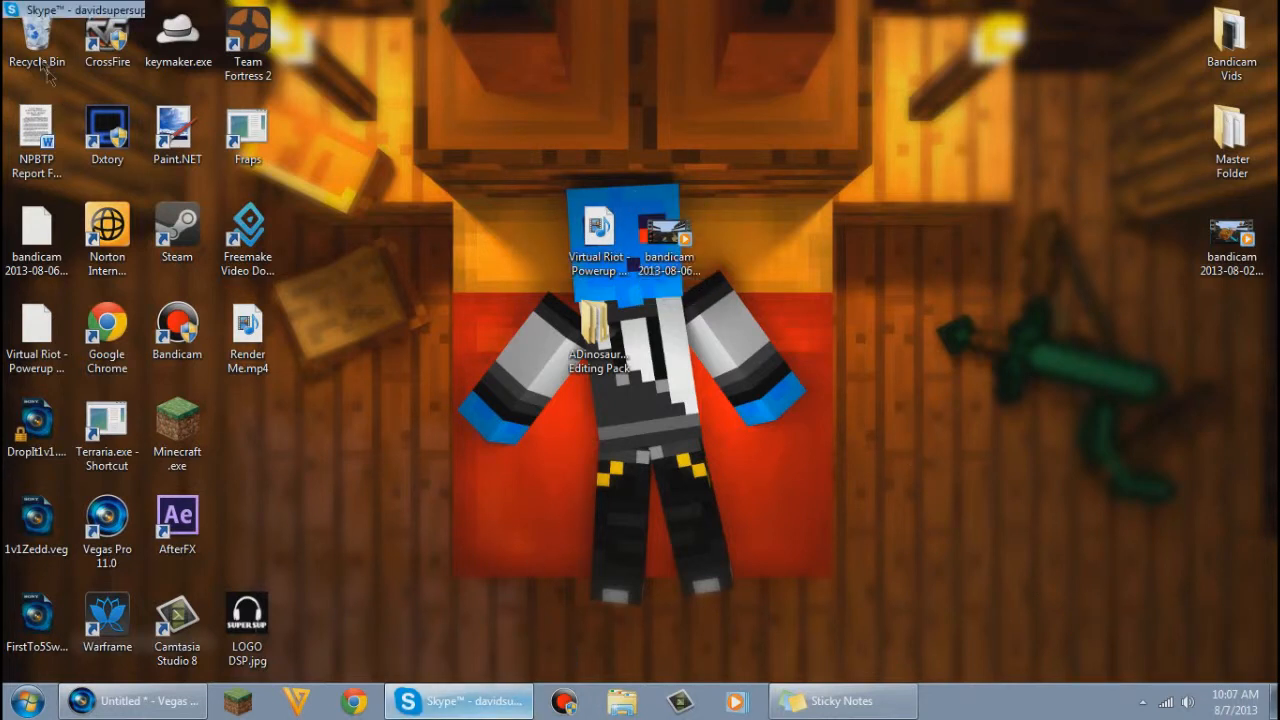
pyautogui.click(458, 701)
pyautogui.click(38, 58)
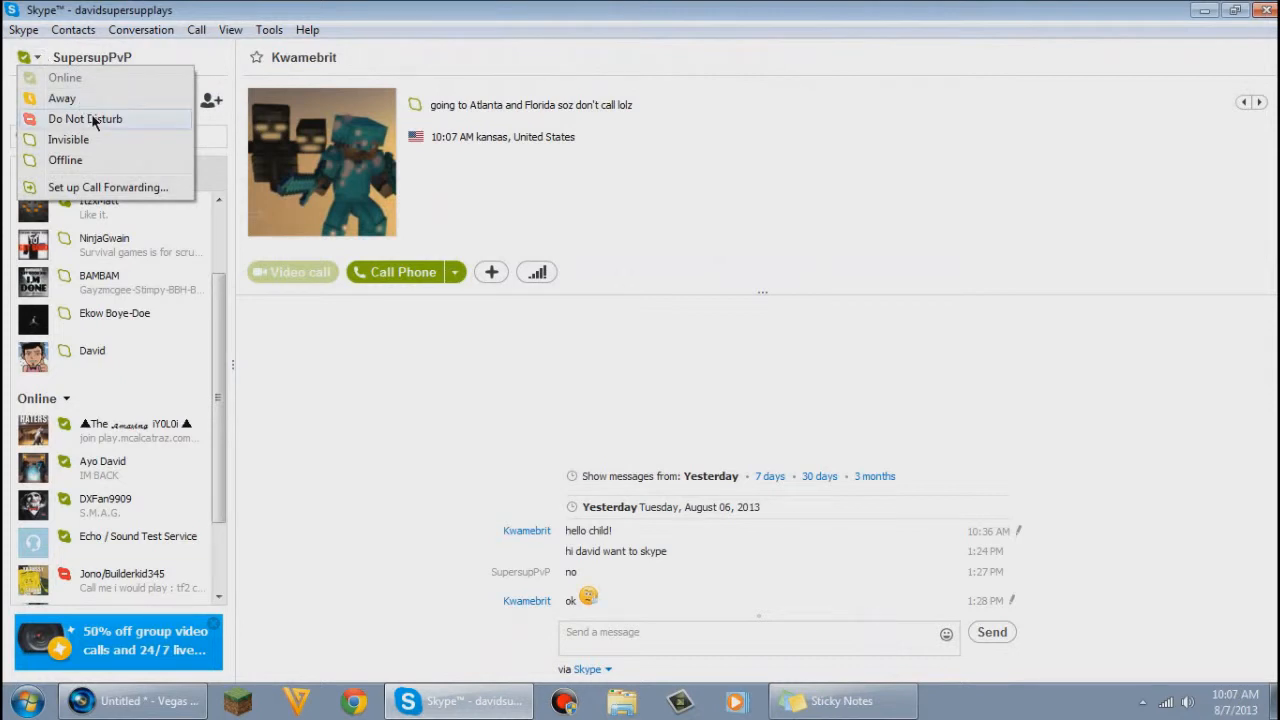
pyautogui.click(105, 120)
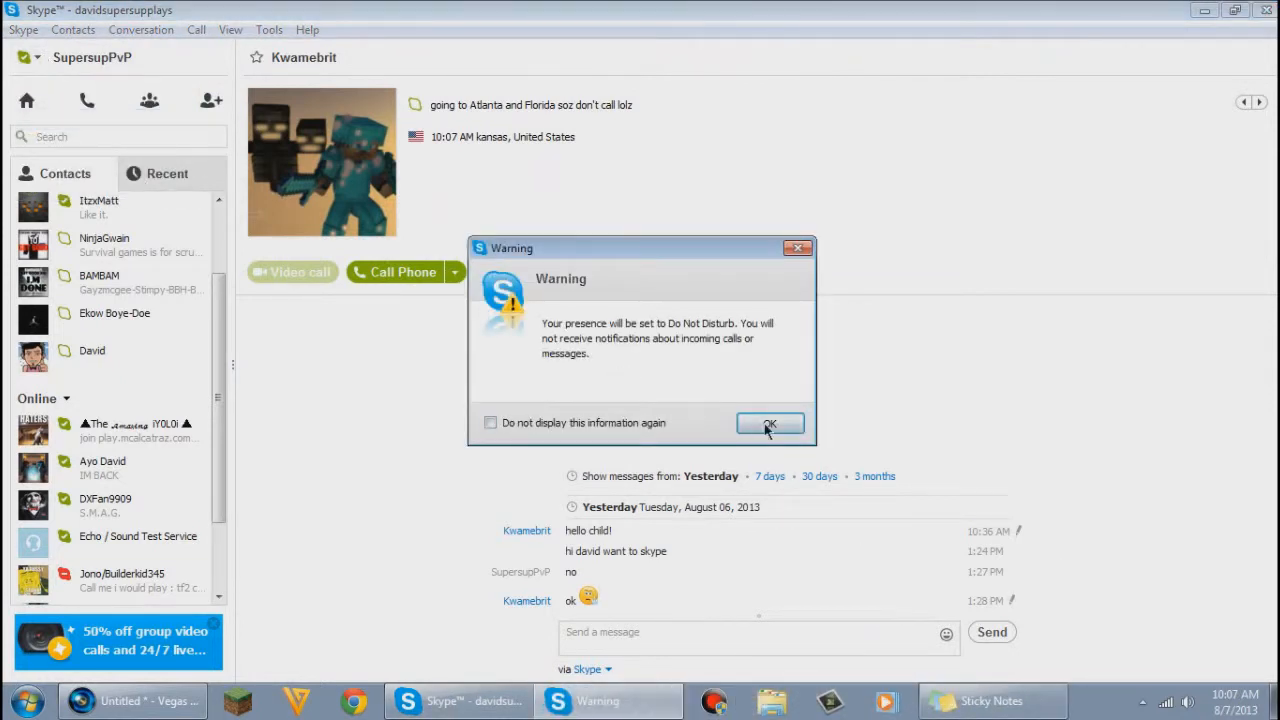
pyautogui.click(768, 424)
# From the desktop's ADinosaurBona Editing Pack folder, open Bona's Editing Pack, Optical Flares and its Optical Flares Overlay folder.
pyautogui.click(1275, 700)
pyautogui.moveTo(834, 456); pyautogui.dragTo(456, 100)
pyautogui.click(827, 338)
pyautogui.doubleClick(625, 338)
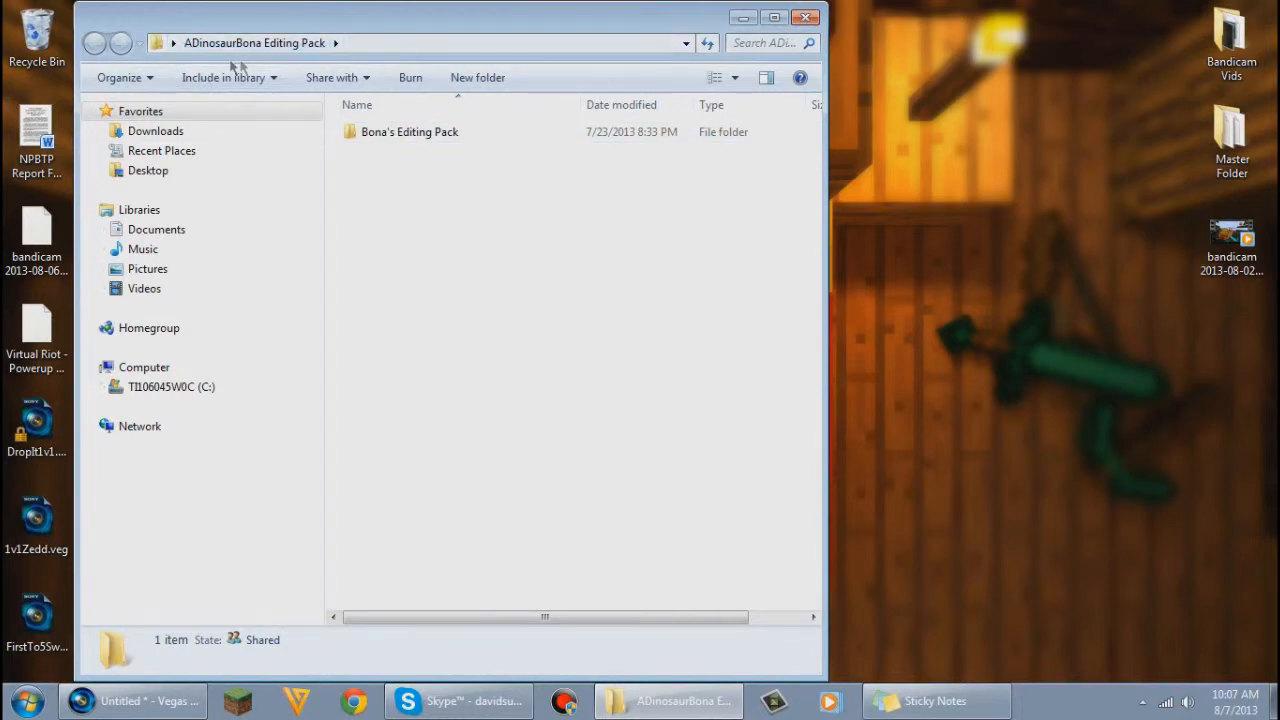
pyautogui.doubleClick(396, 133)
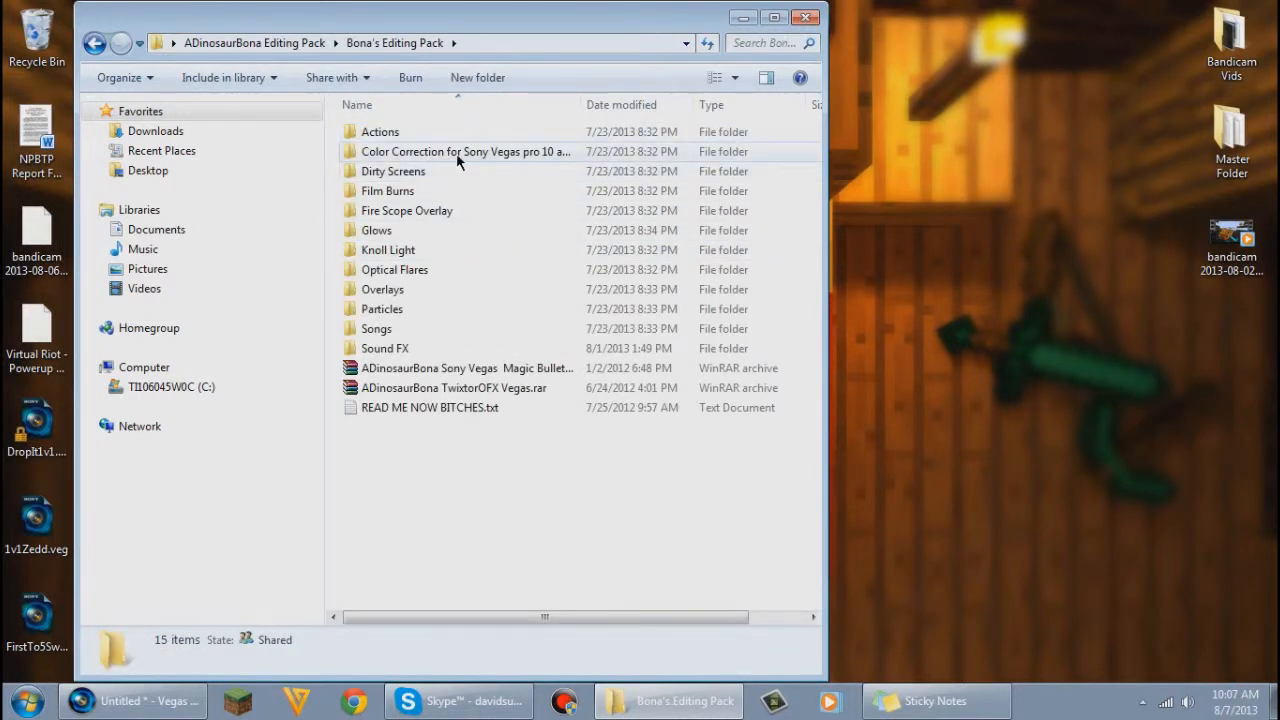
pyautogui.doubleClick(411, 275)
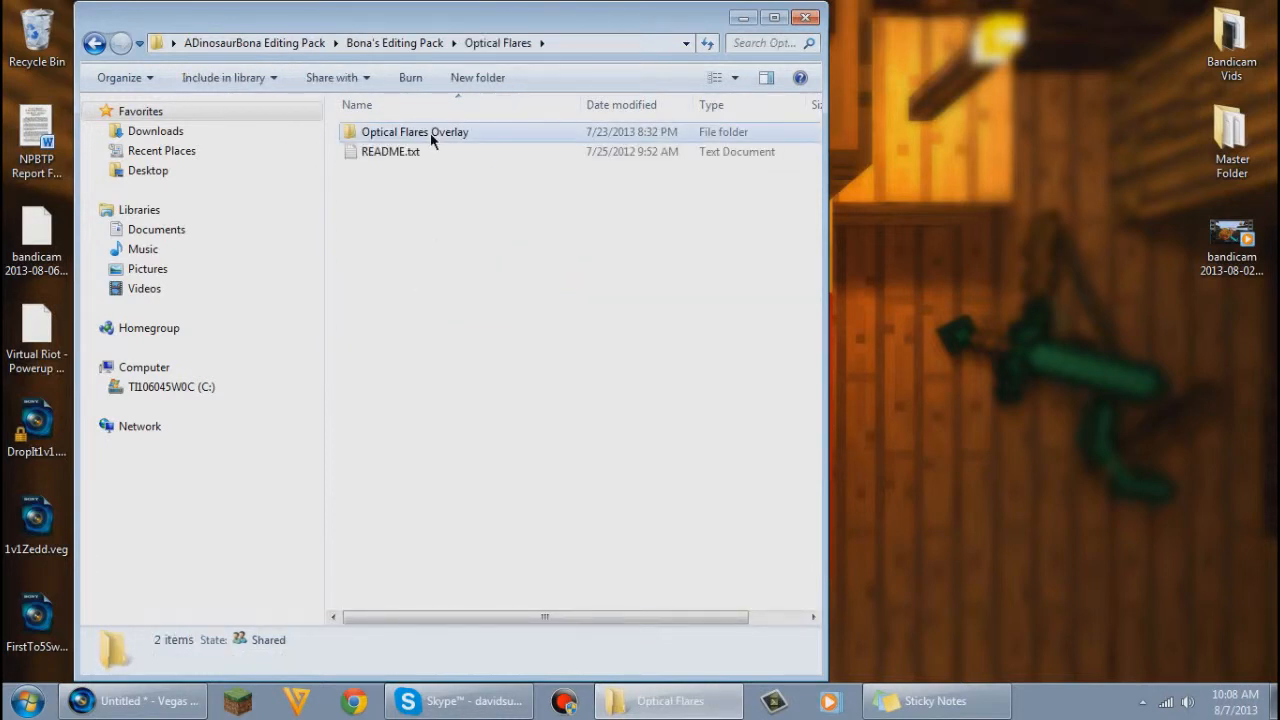
pyautogui.doubleClick(430, 133)
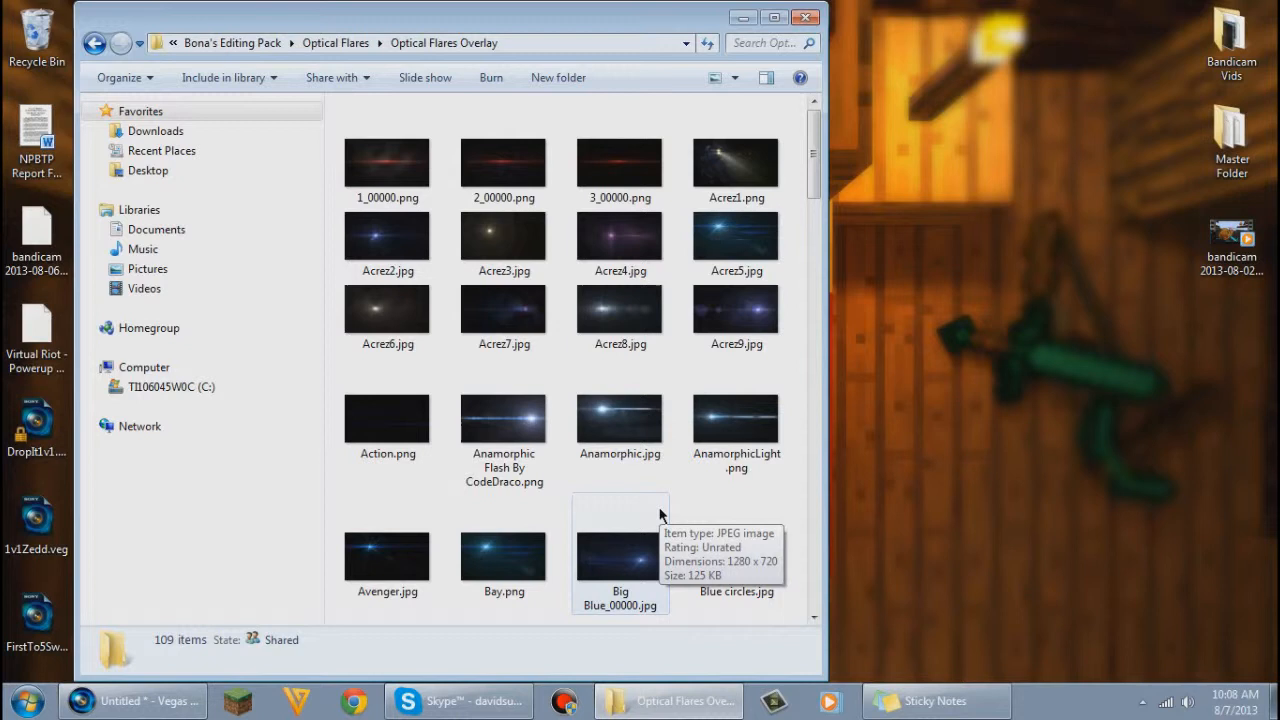
# Place Acrez2.jpg above the last gameplay piece from 00:00:48;16, about 12 seconds long with long fades in and out, and play the result.
pyautogui.click(350, 262)
pyautogui.moveTo(385, 240); pyautogui.dragTo(561, 442)
pyautogui.click(524, 456)
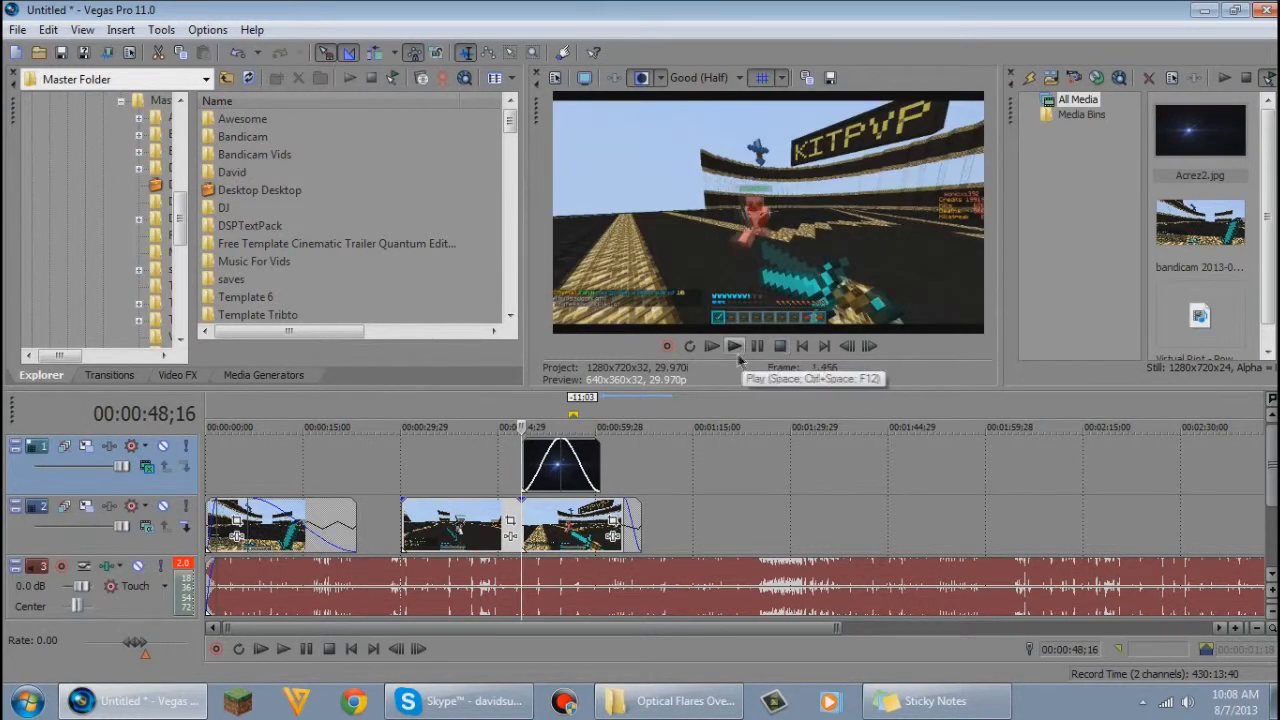
pyautogui.press('space')
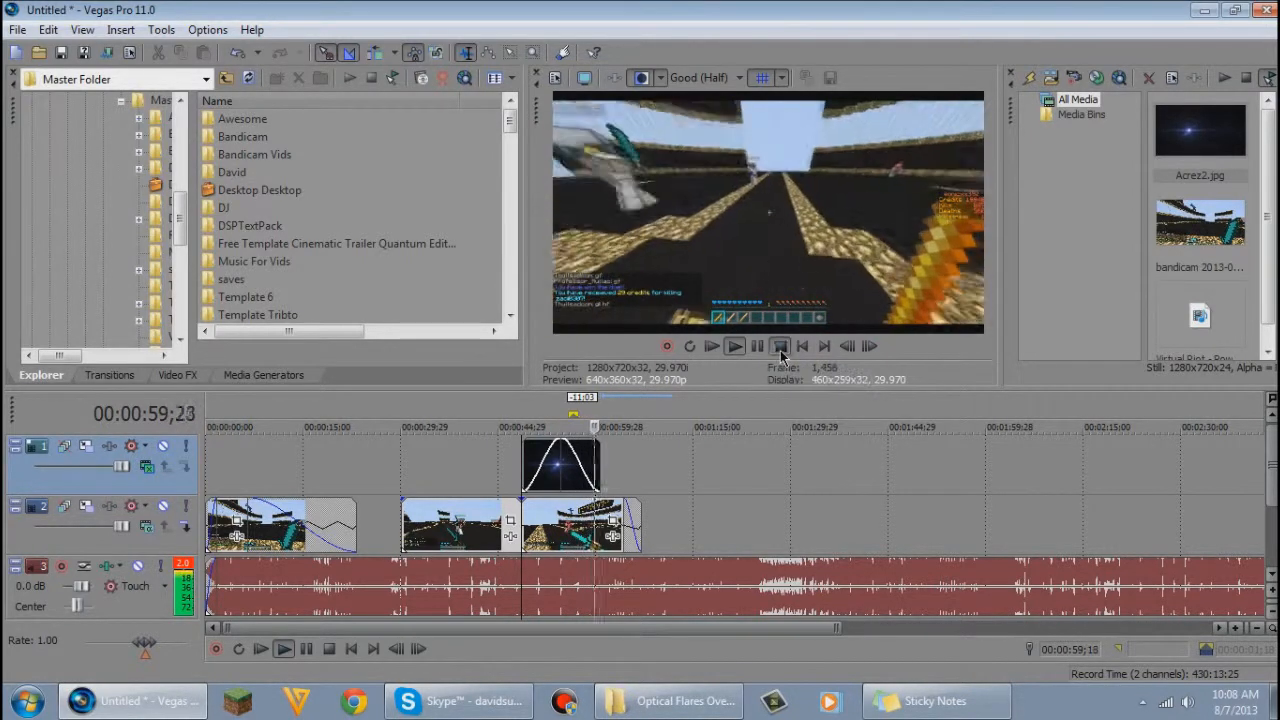
pyautogui.click(780, 347)
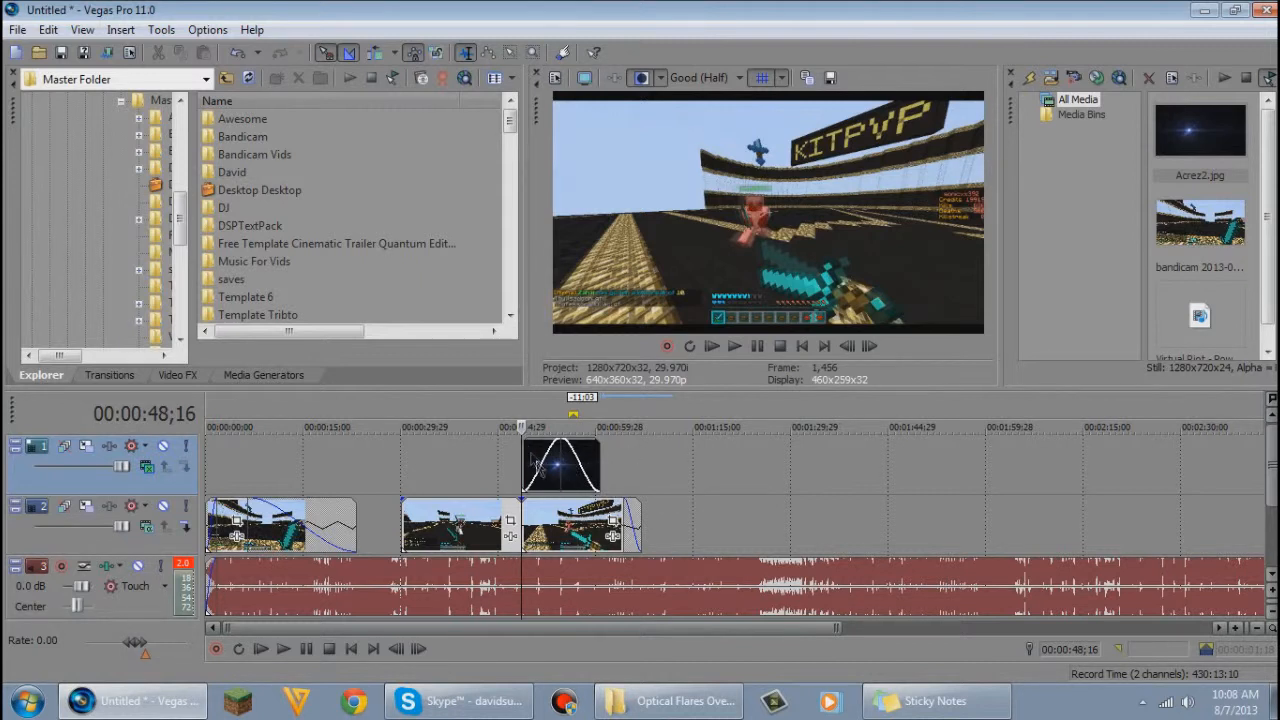
# Add Diry screen (4).png from the editing pack's Dirty Screens folder to the overlay track at about 00:01:41.
pyautogui.click(675, 701)
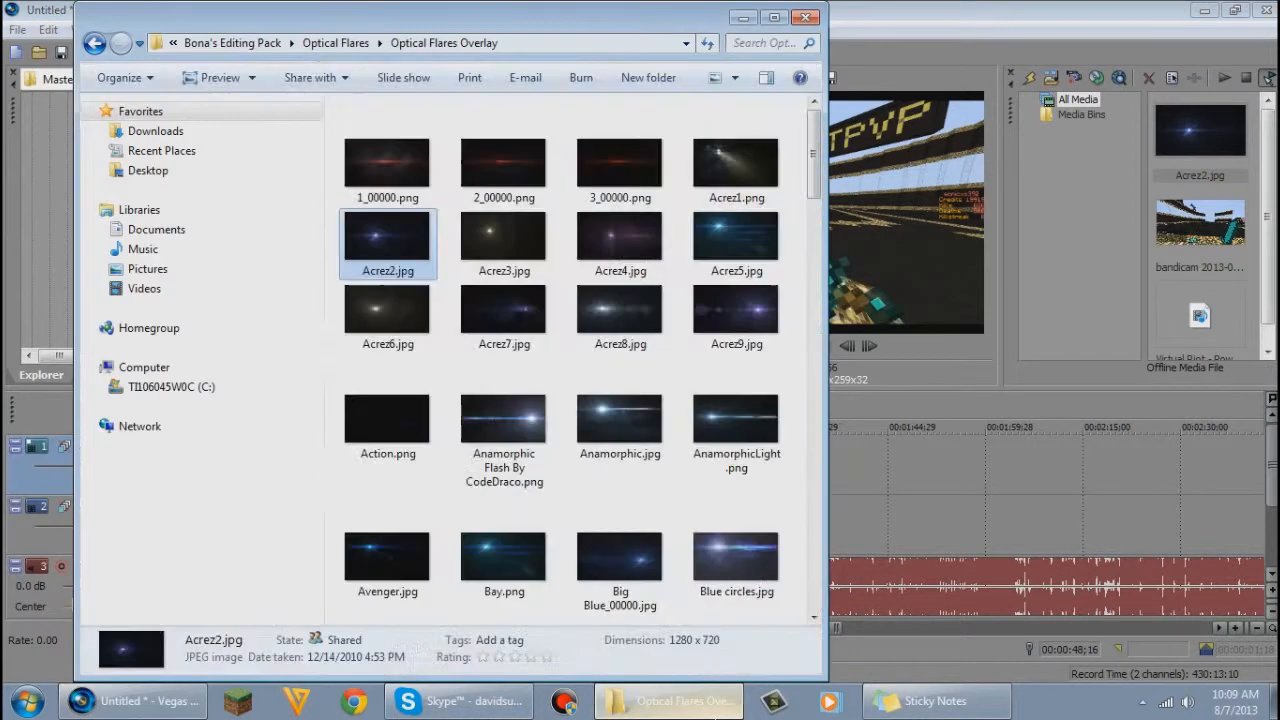
pyautogui.click(338, 44)
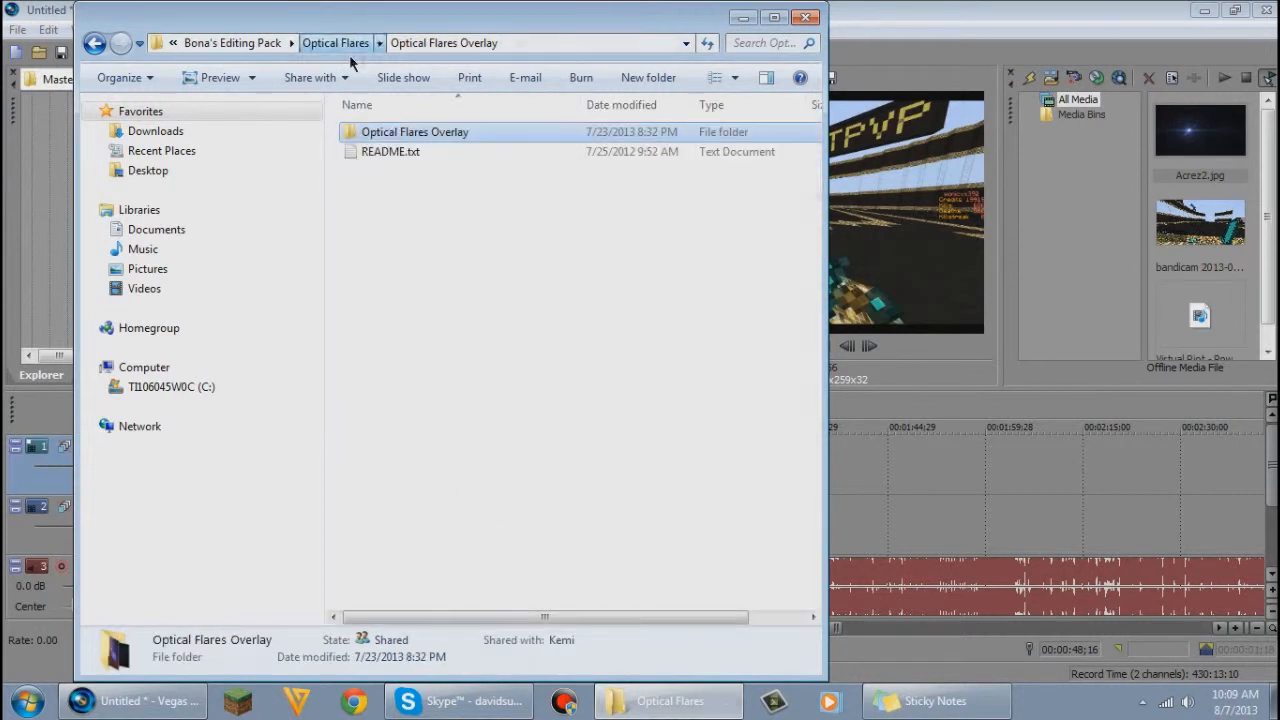
pyautogui.click(394, 43)
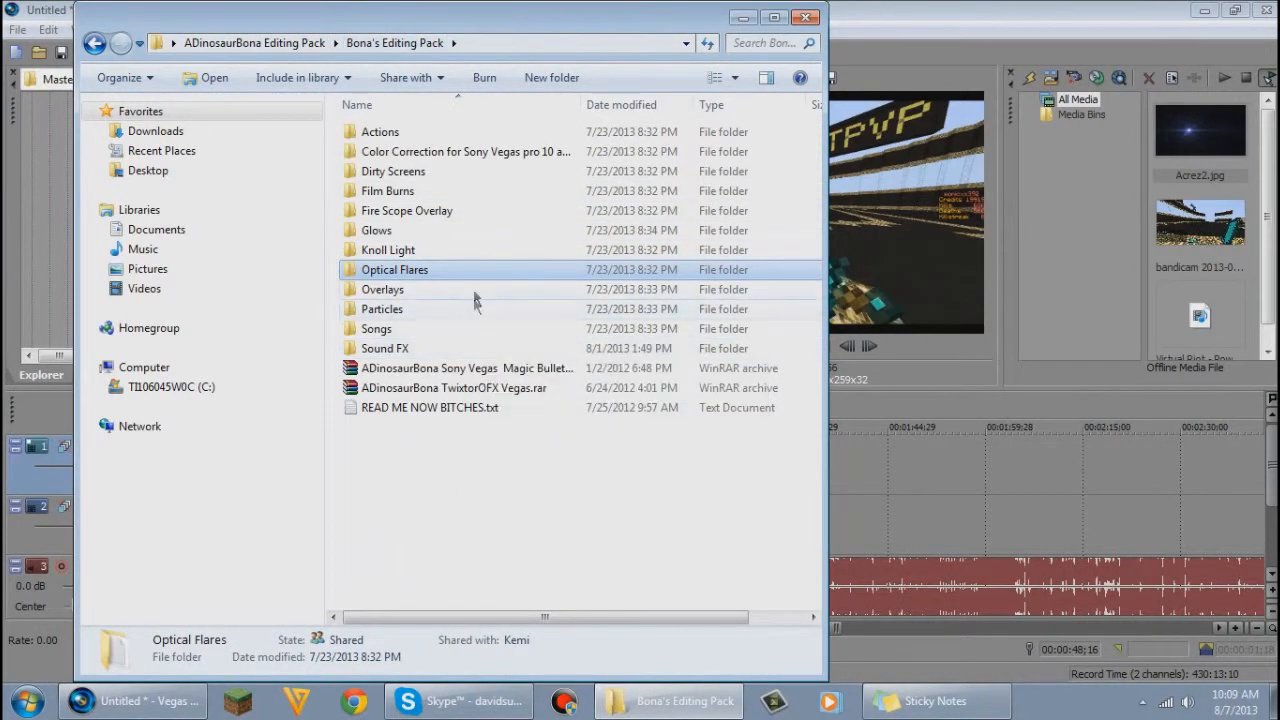
pyautogui.doubleClick(470, 171)
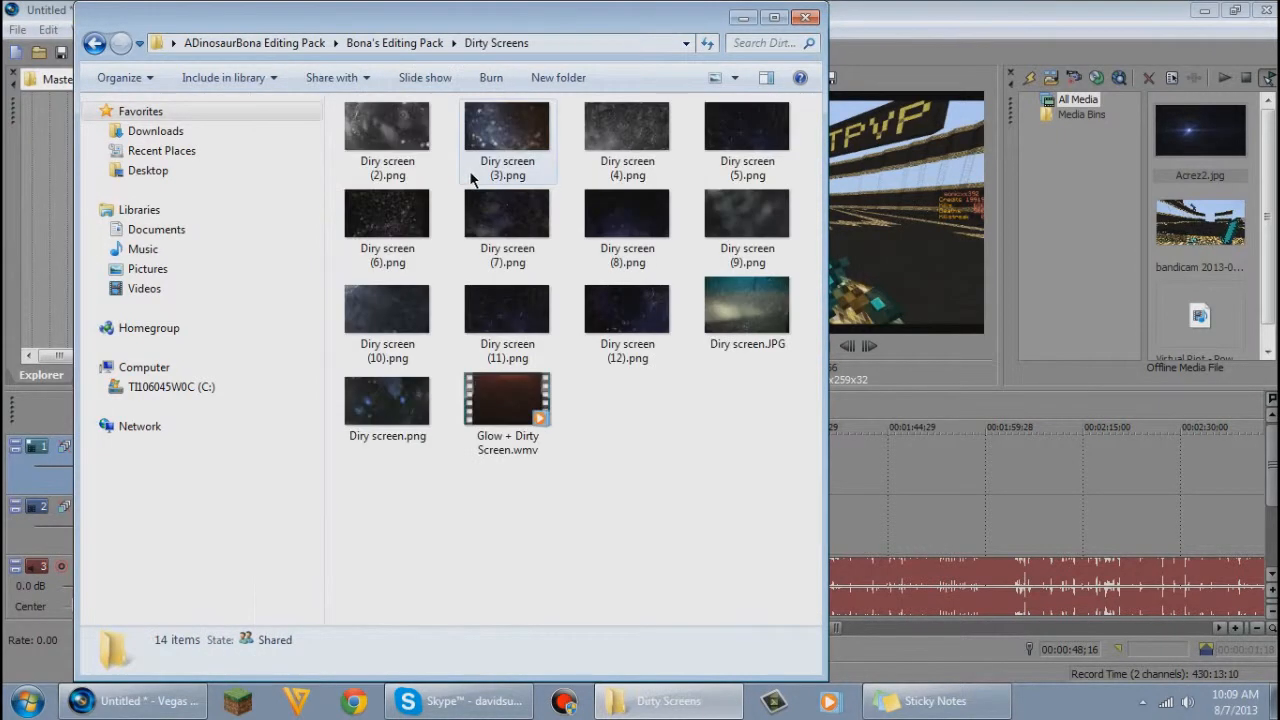
pyautogui.moveTo(505, 140); pyautogui.dragTo(878, 355)
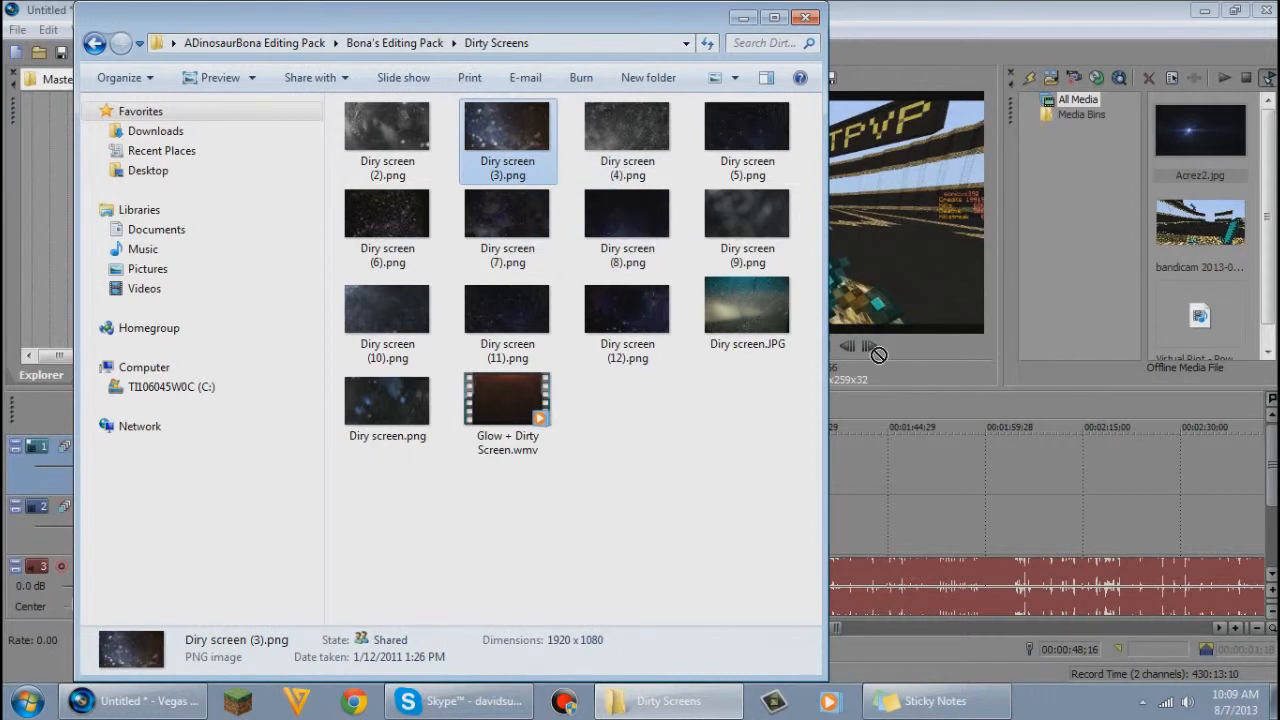
pyautogui.moveTo(626, 136); pyautogui.dragTo(893, 466)
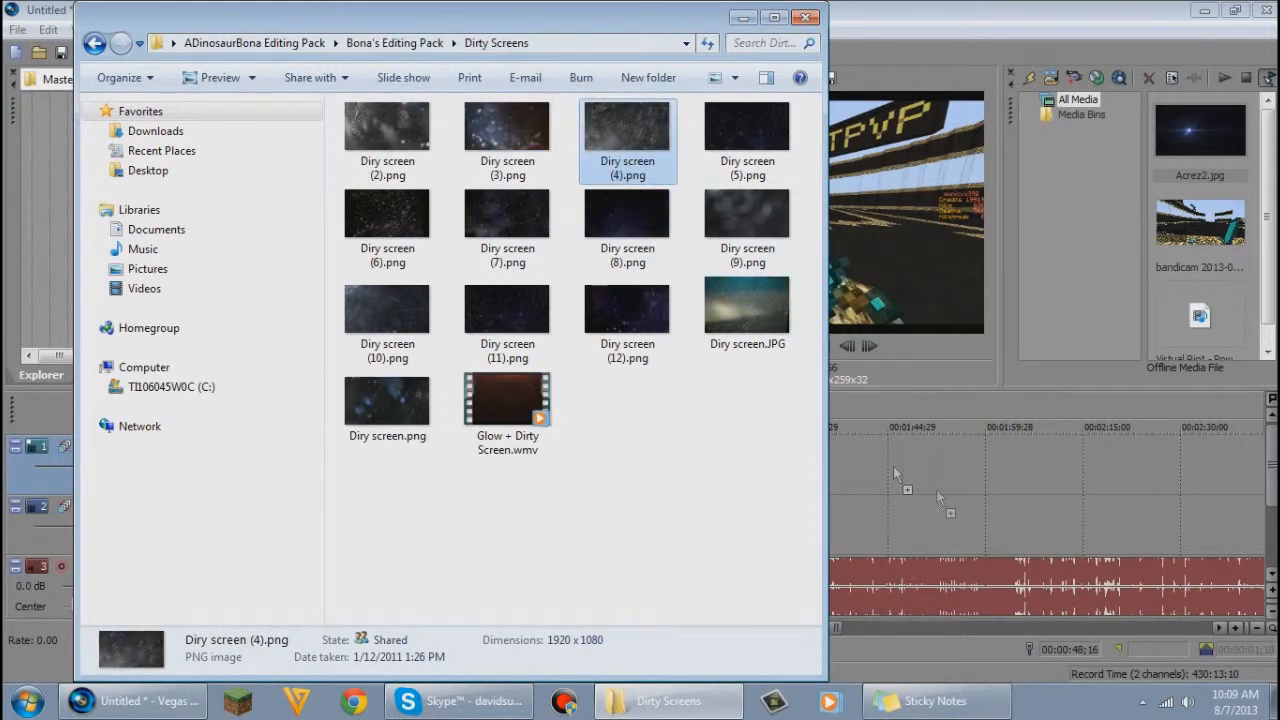
pyautogui.click(1007, 446)
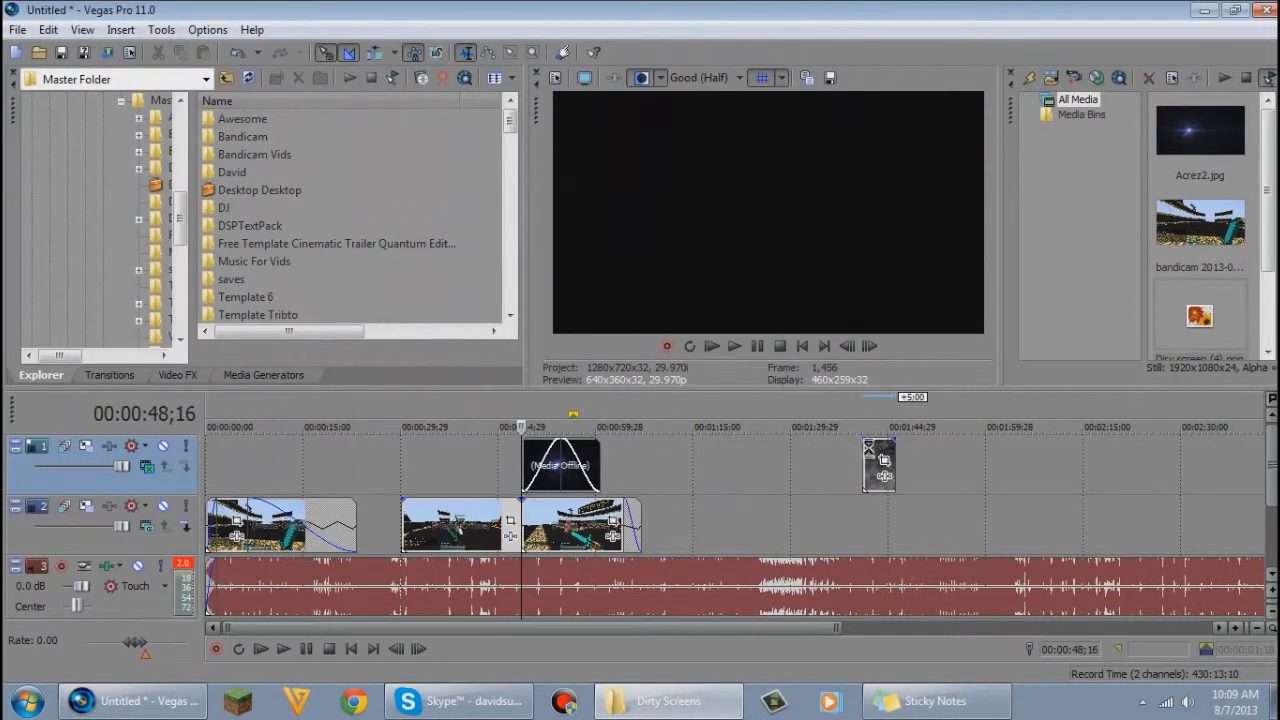
# Move the dirty-screen image to the timeline start, stretch it to the end of the first gameplay piece, with a short fade-in and long fade-out.
pyautogui.moveTo(668, 458); pyautogui.dragTo(222, 472)
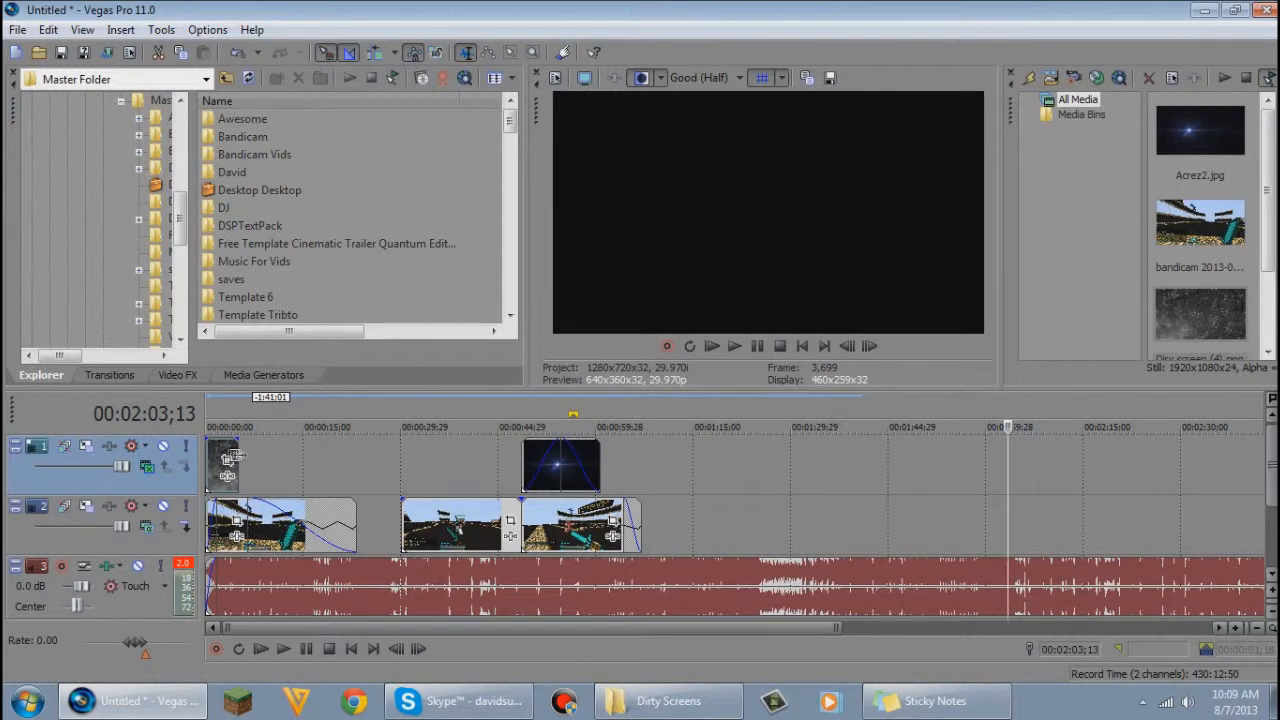
pyautogui.moveTo(240, 460)
pyautogui.mouseDown()
pyautogui.moveTo(357, 458)
pyautogui.moveTo(228, 440)
pyautogui.moveTo(246, 445)
pyautogui.mouseUp()
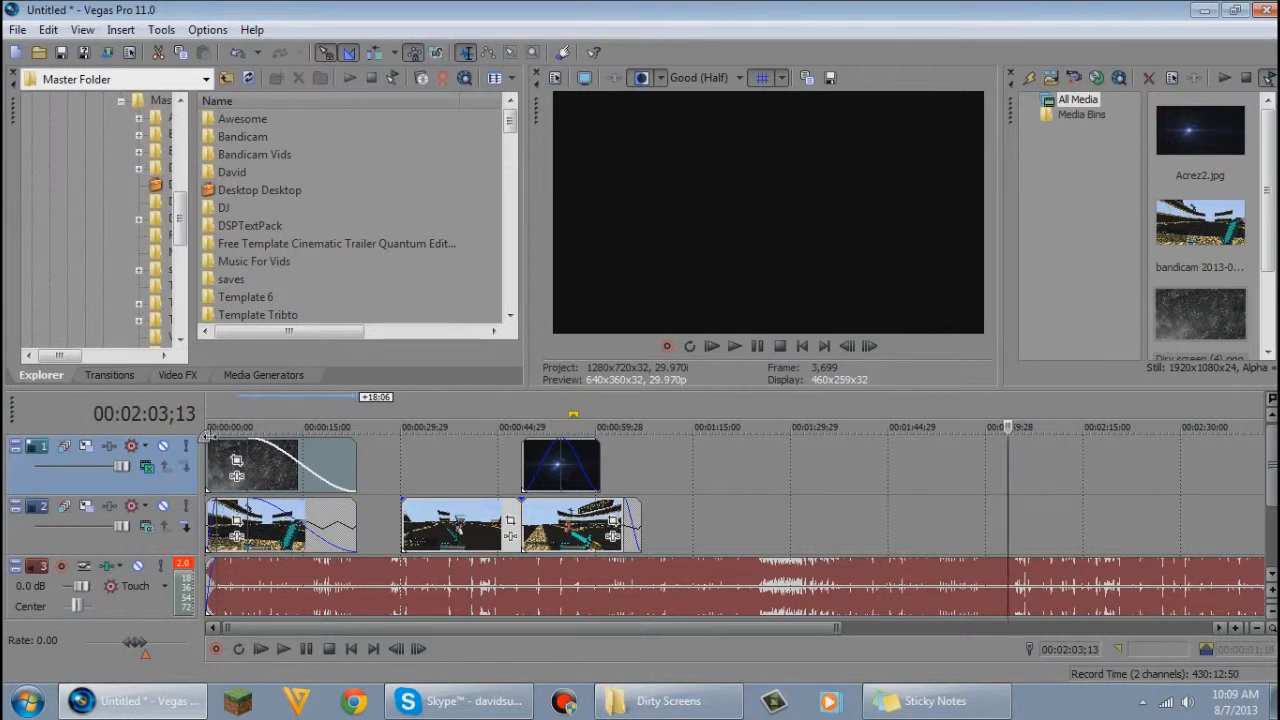
pyautogui.moveTo(204, 437); pyautogui.dragTo(207, 437)
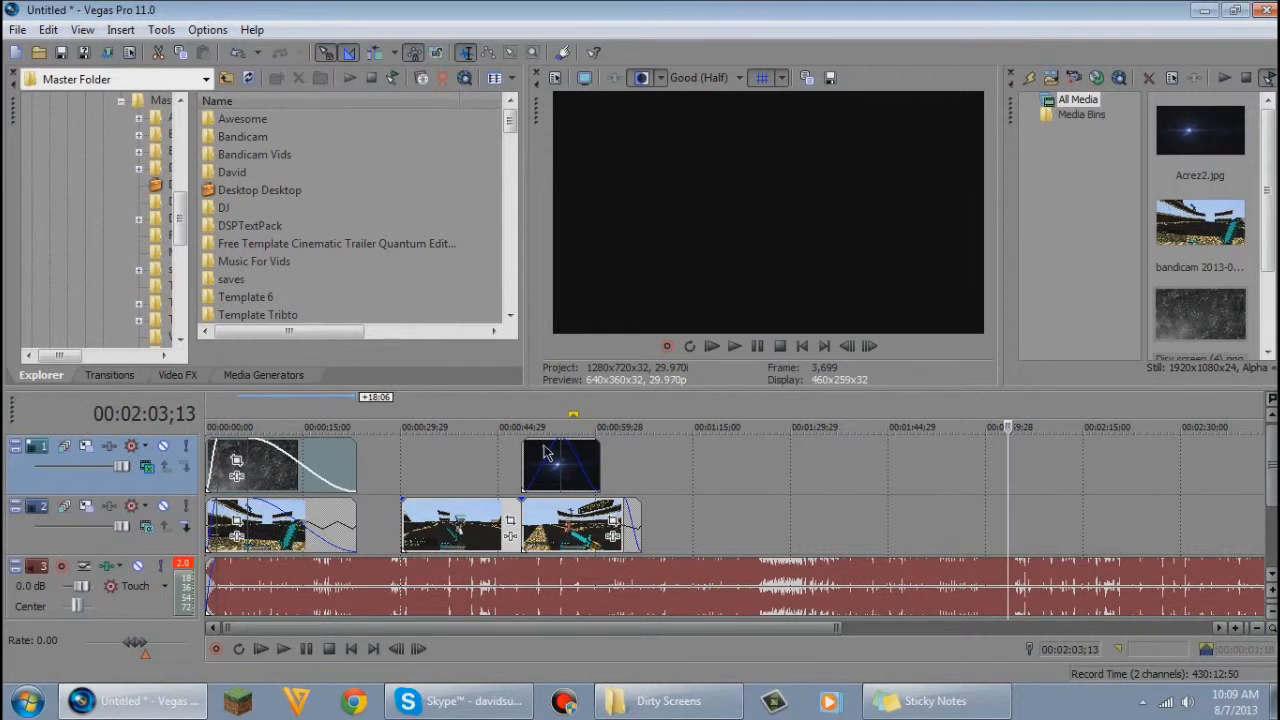
pyautogui.moveTo(550, 438); pyautogui.dragTo(476, 412)
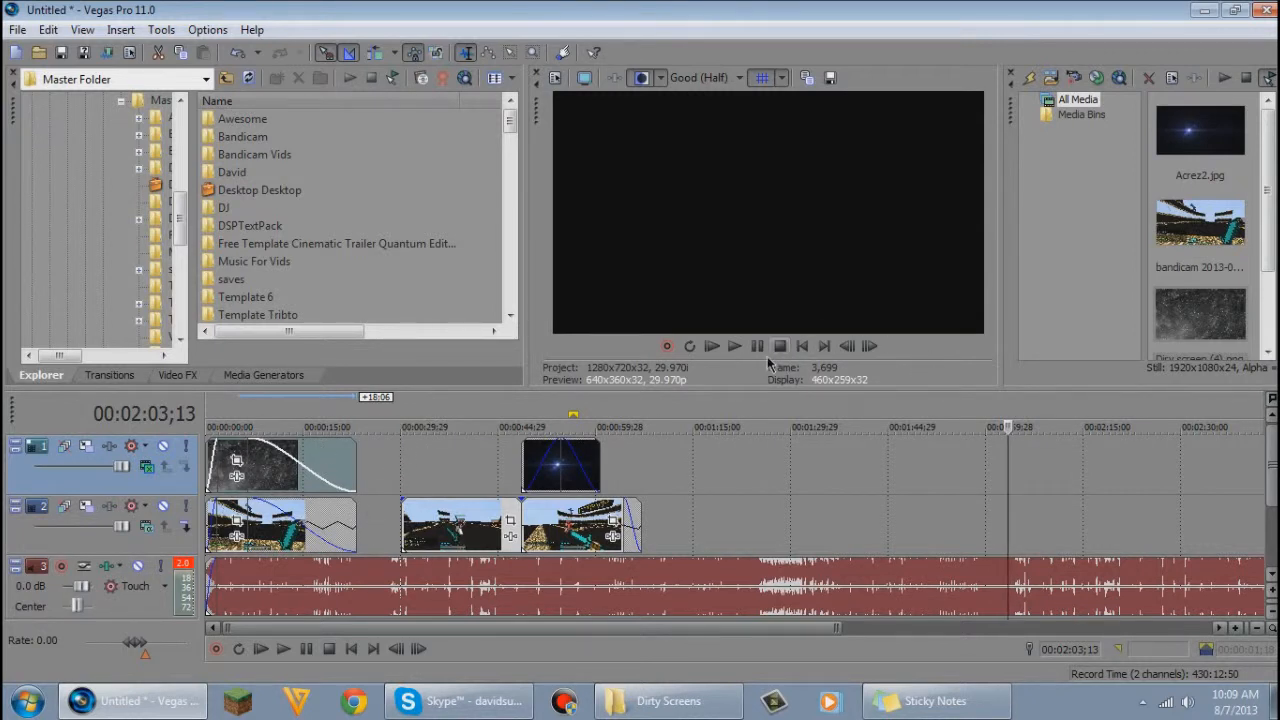
# Play the project from the start to check the dirty-screen overlay over the first gameplay piece.
pyautogui.click(802, 347)
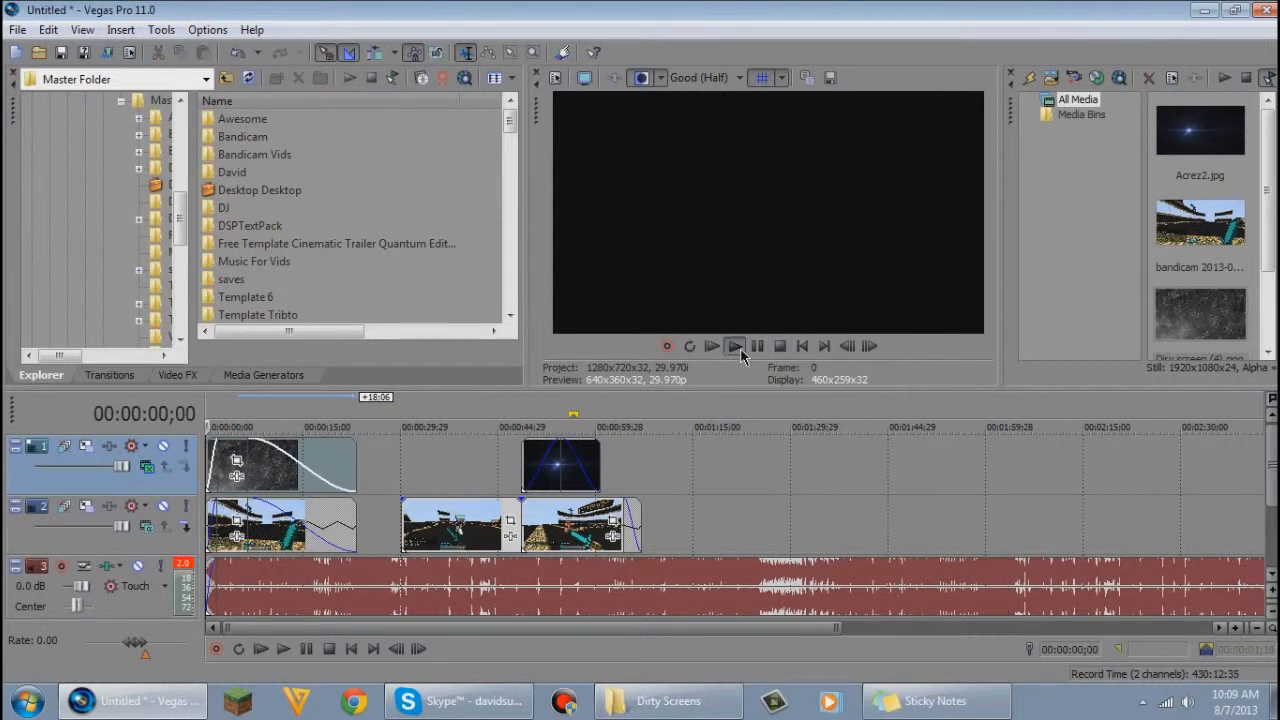
pyautogui.click(739, 349)
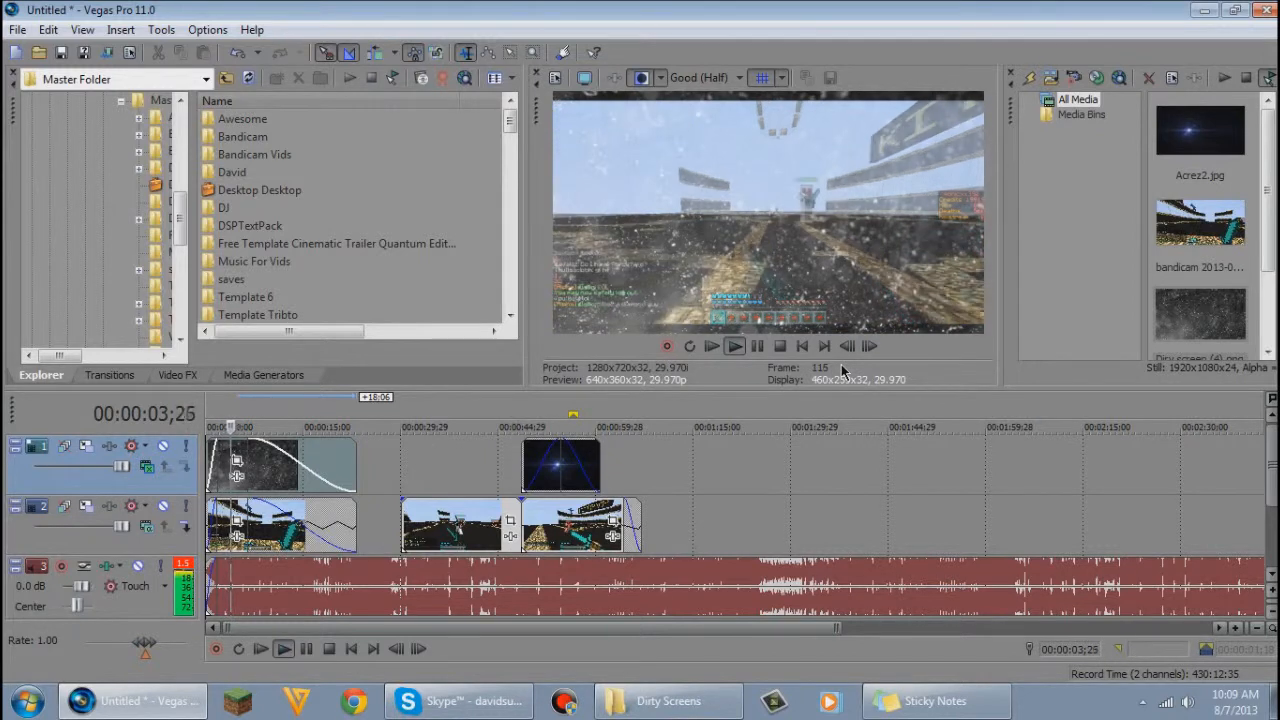
pyautogui.click(780, 346)
# Look through the editing pack's Overlays, Montage Loading Lines, Scopes and Sound FX folders for more overlay material.
pyautogui.click(670, 705)
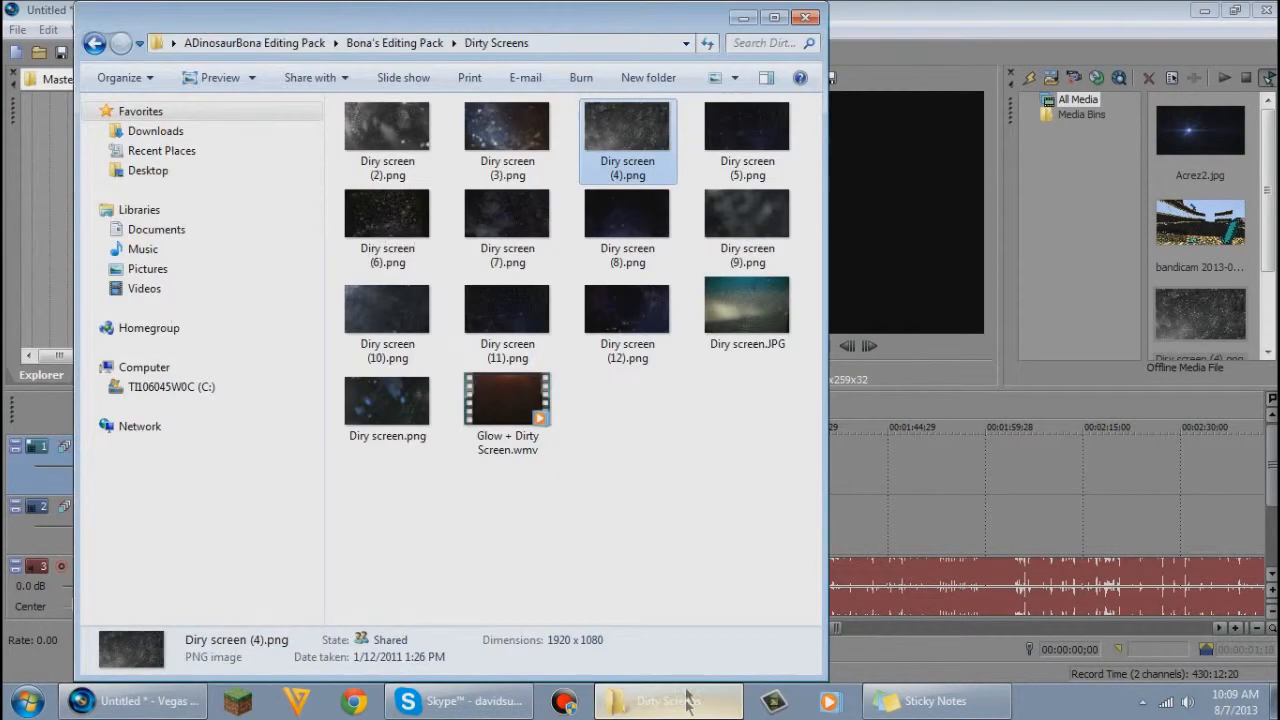
pyautogui.click(424, 45)
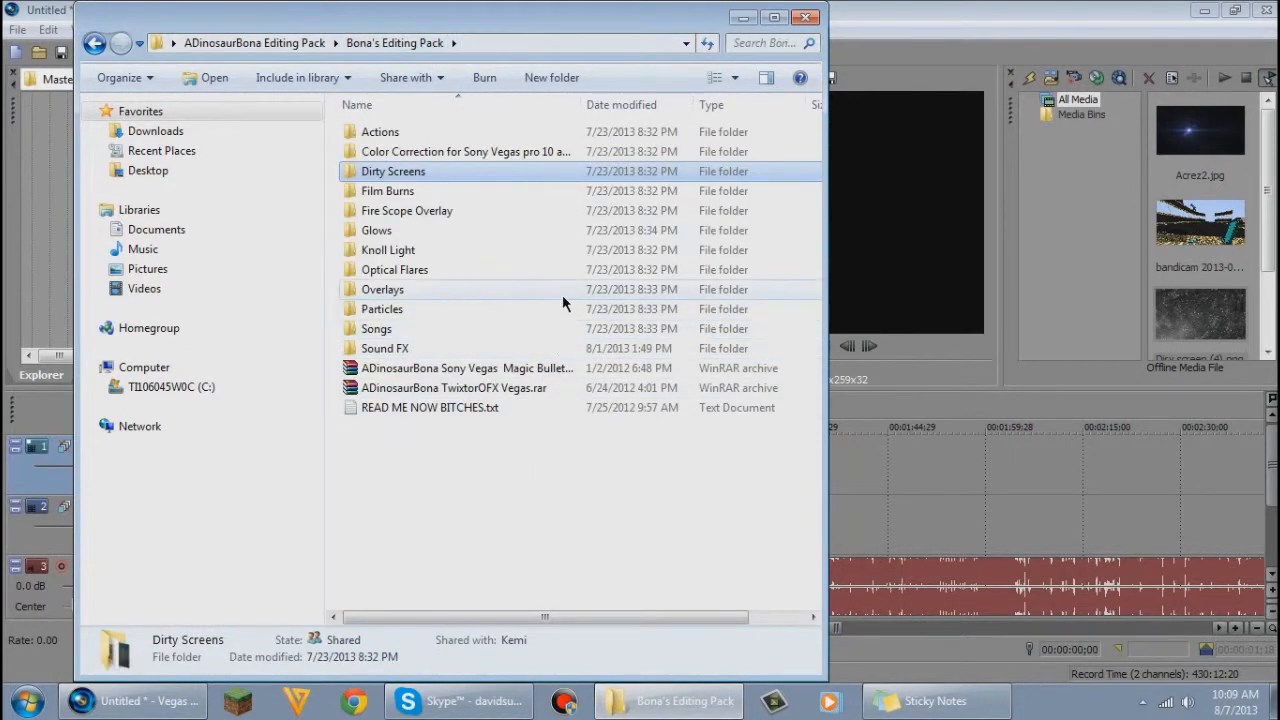
pyautogui.doubleClick(562, 294)
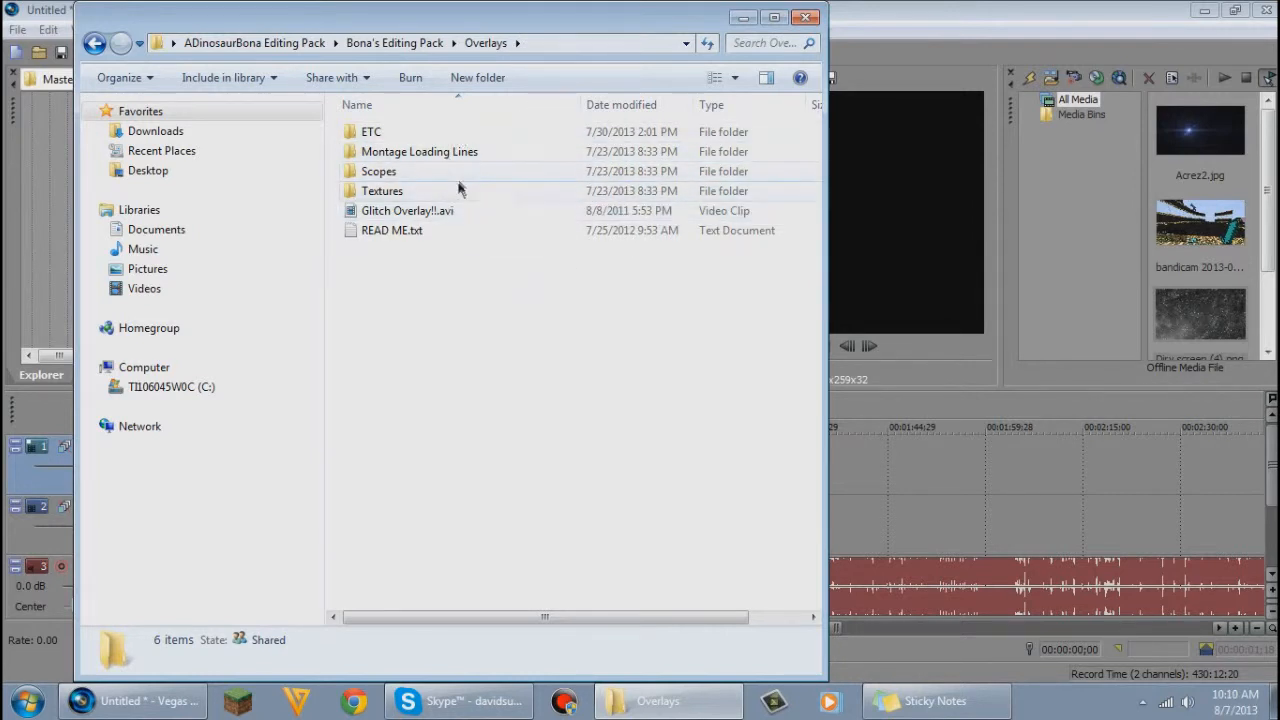
pyautogui.doubleClick(471, 151)
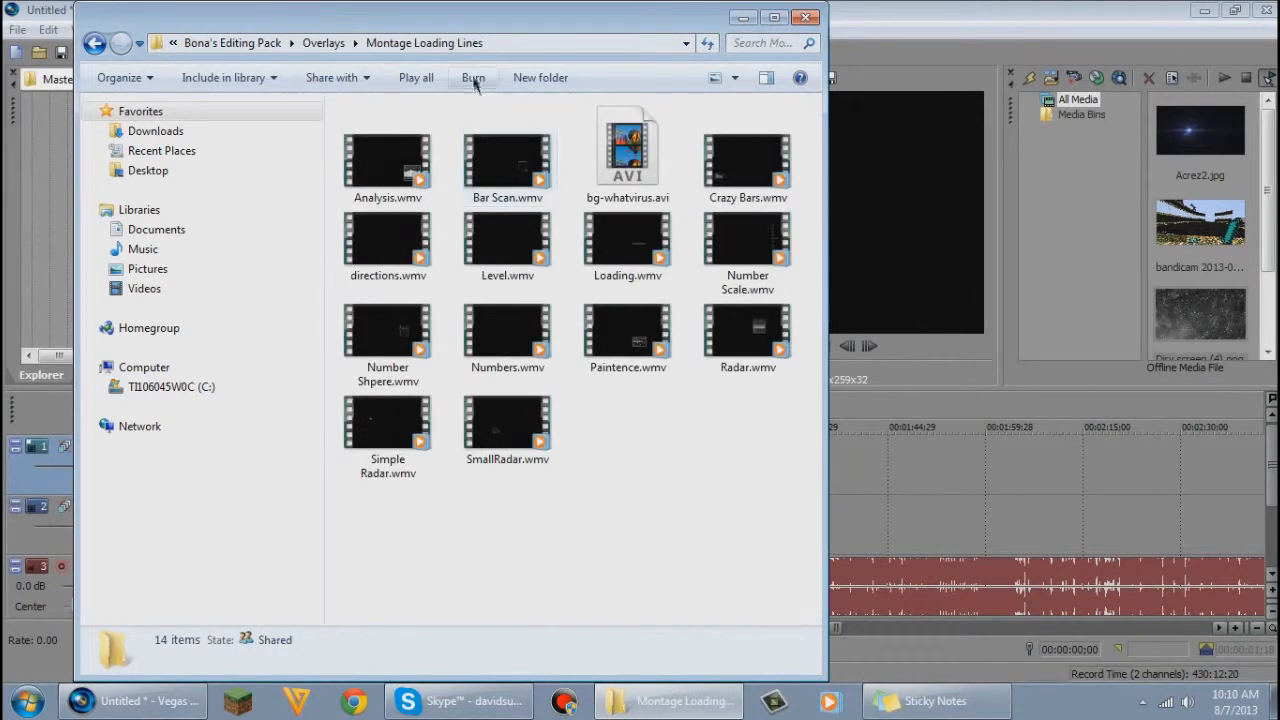
pyautogui.moveTo(395, 165); pyautogui.dragTo(865, 276)
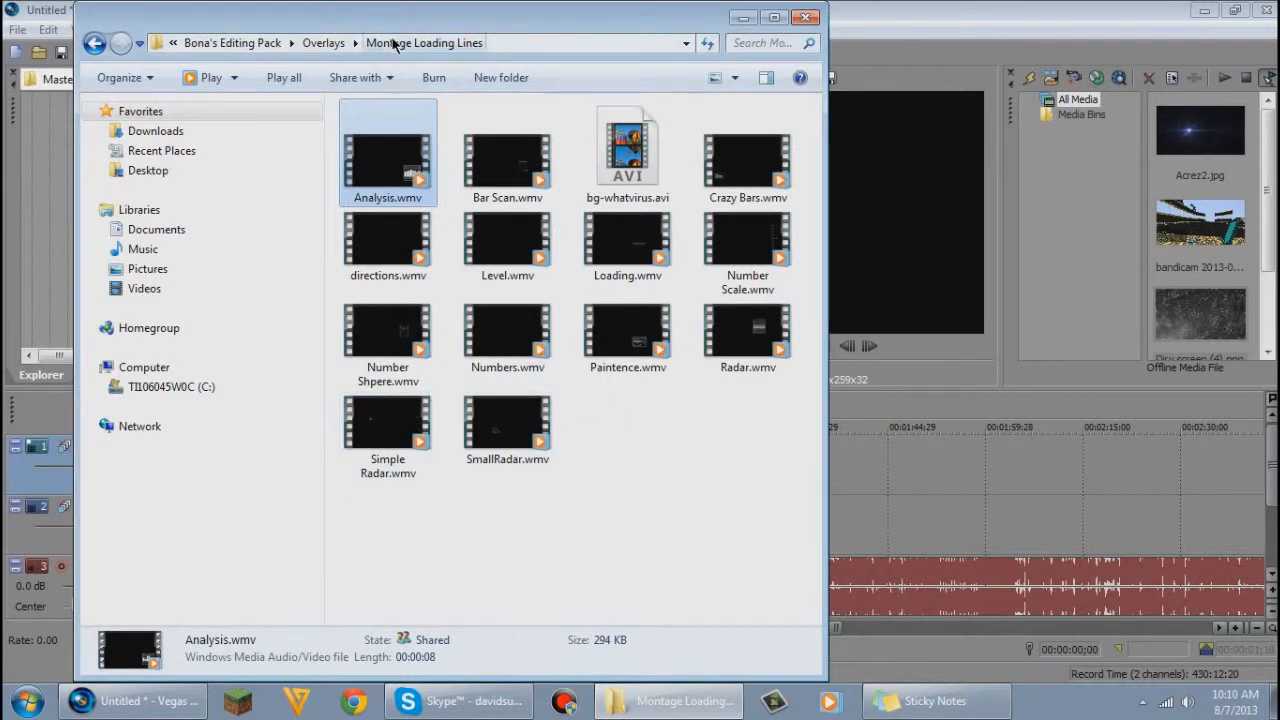
pyautogui.click(330, 42)
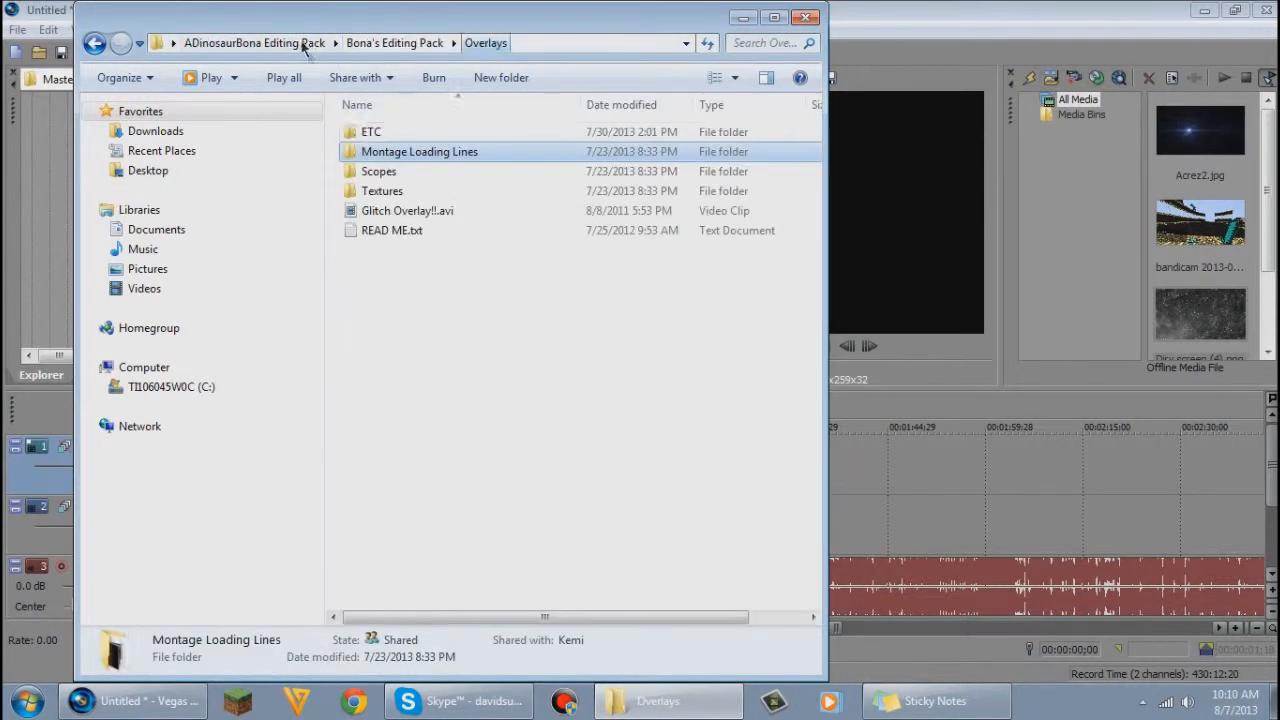
pyautogui.doubleClick(416, 158)
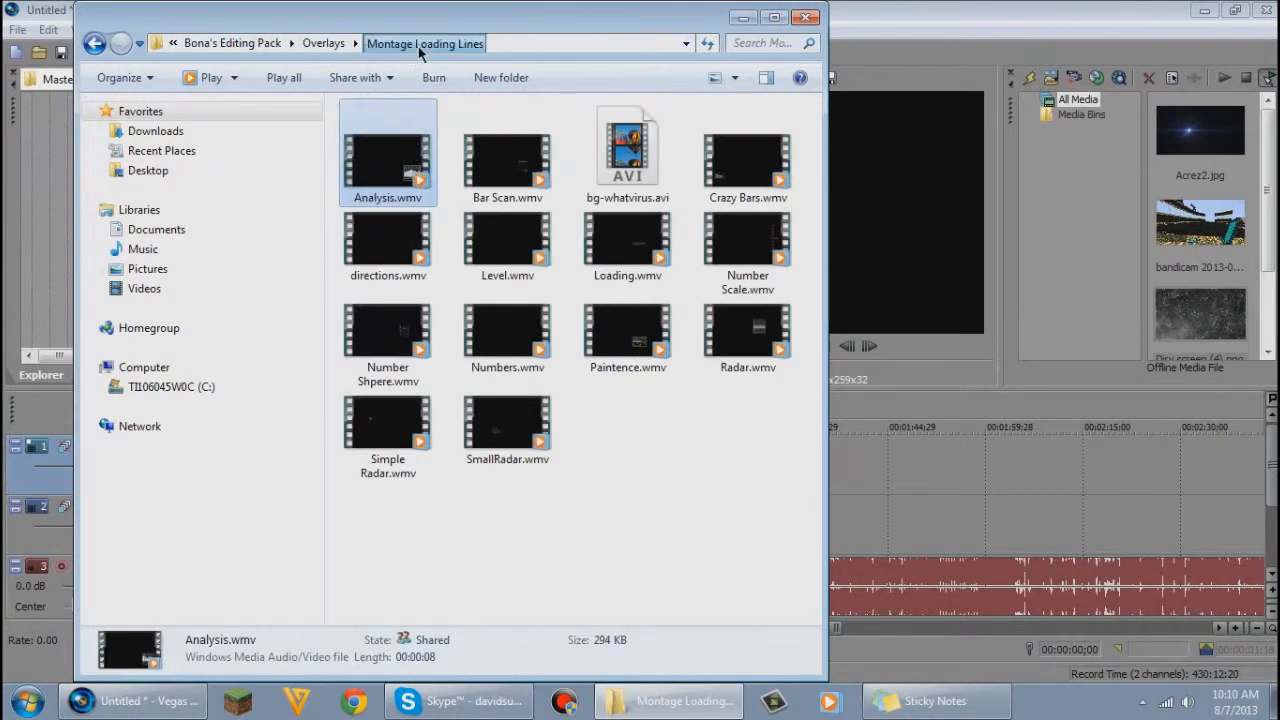
pyautogui.click(323, 43)
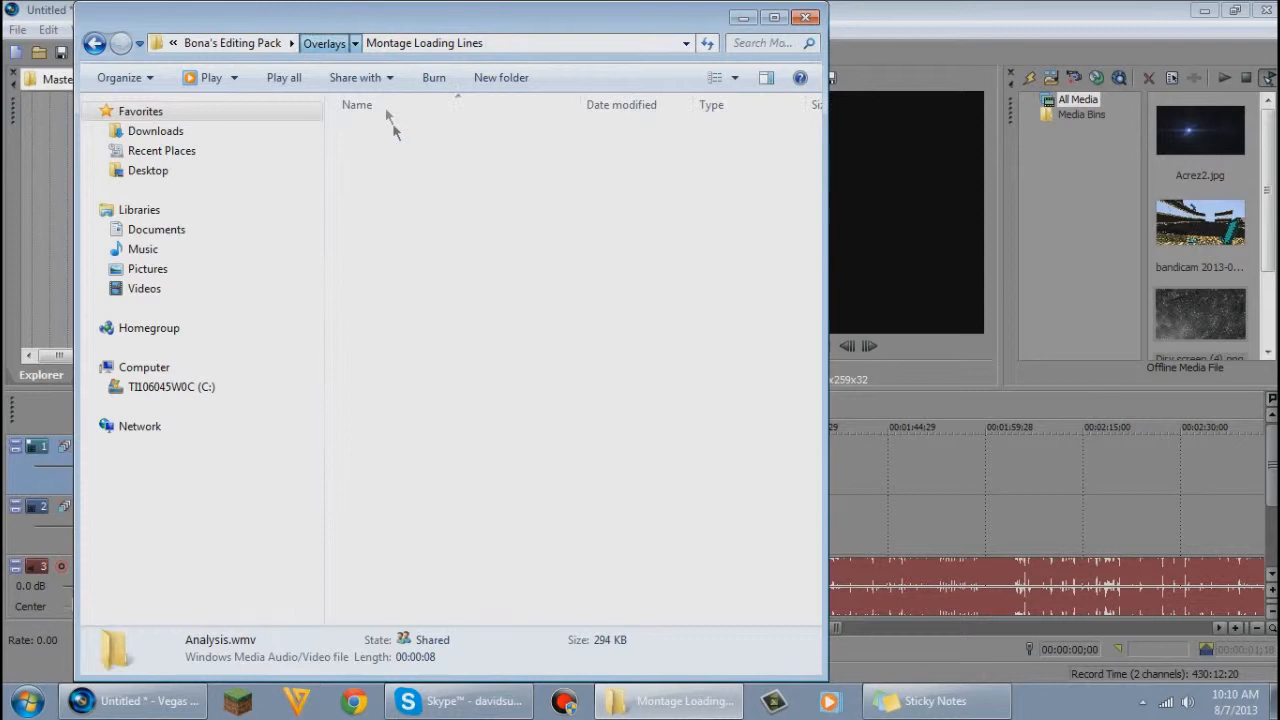
pyautogui.doubleClick(420, 170)
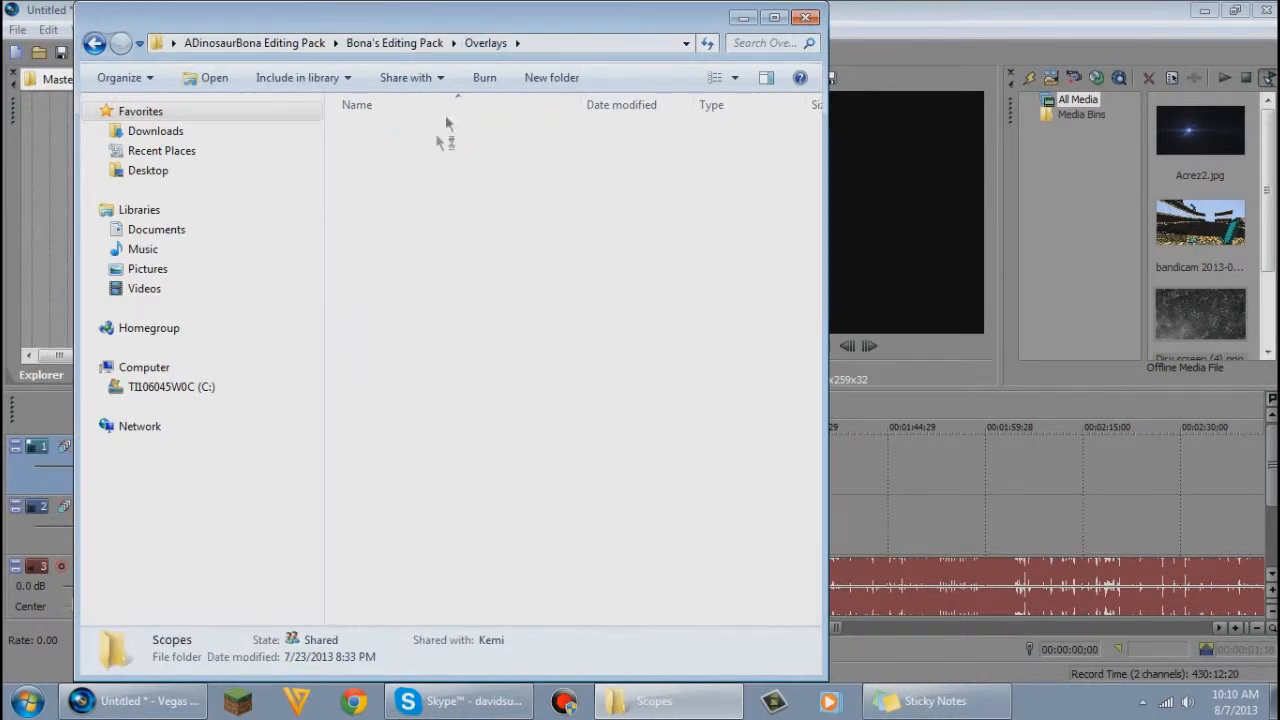
pyautogui.click(424, 46)
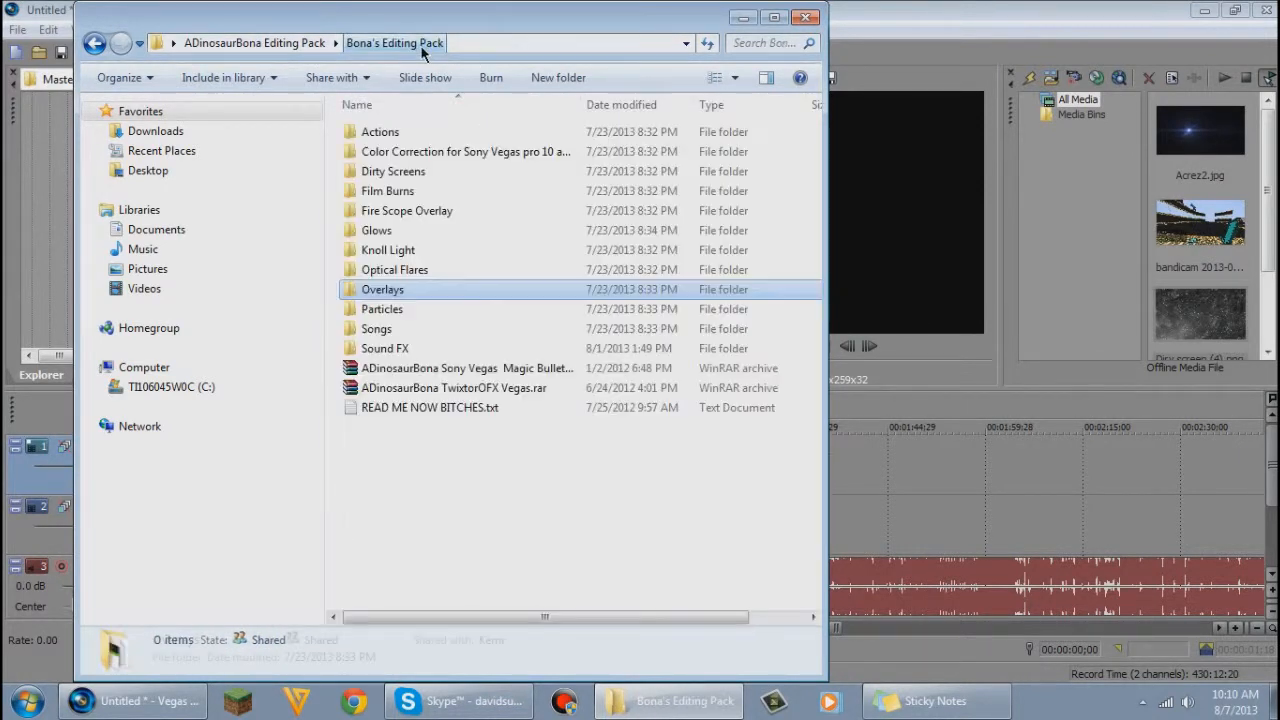
pyautogui.click(451, 348)
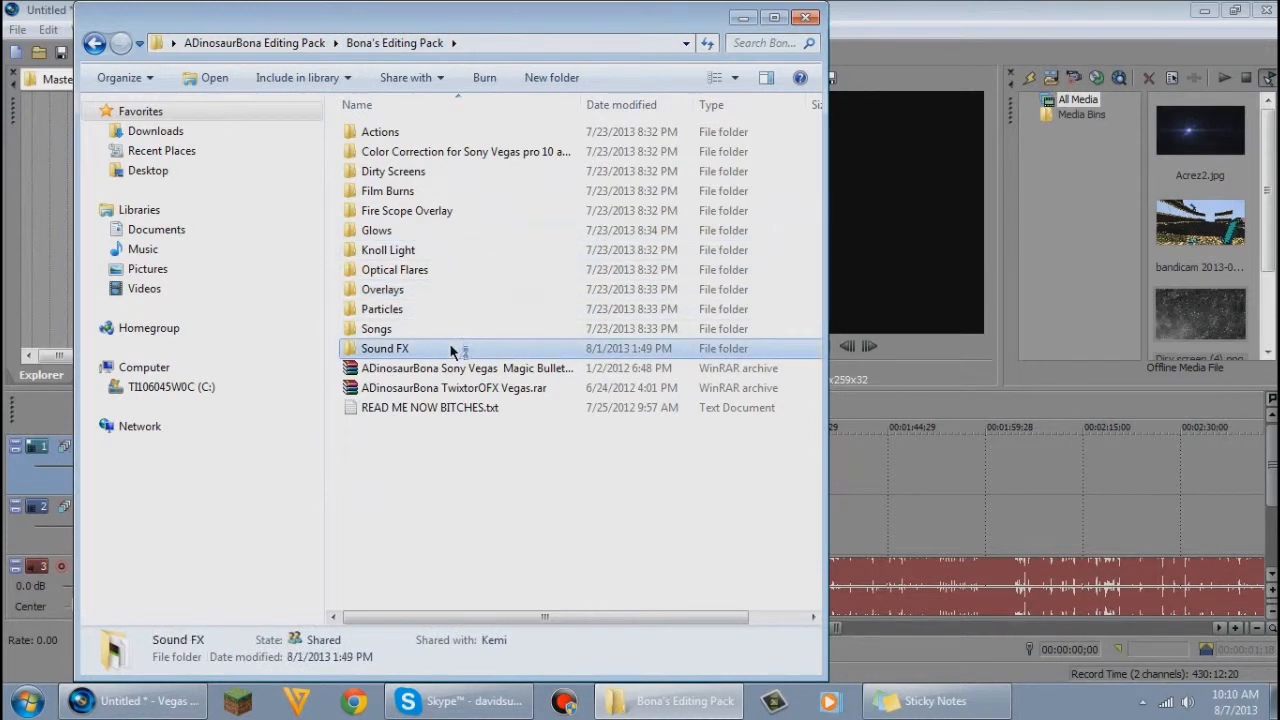
pyautogui.doubleClick(451, 348)
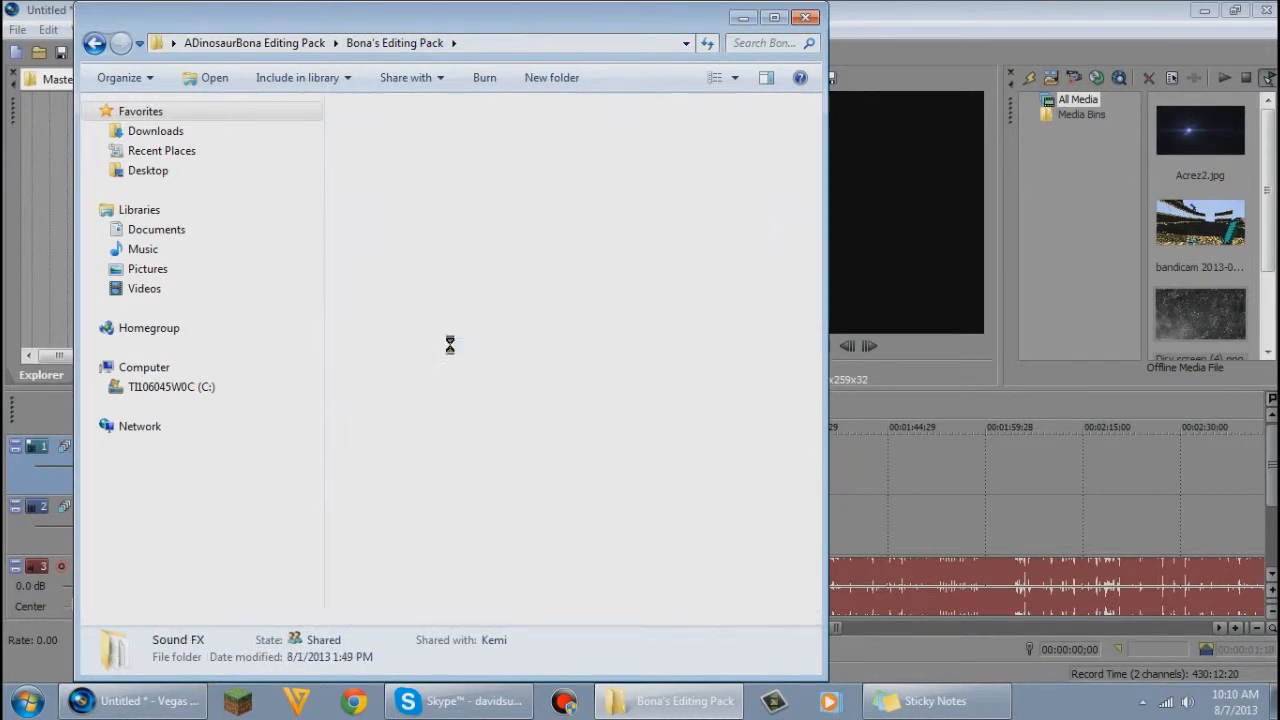
pyautogui.click(392, 45)
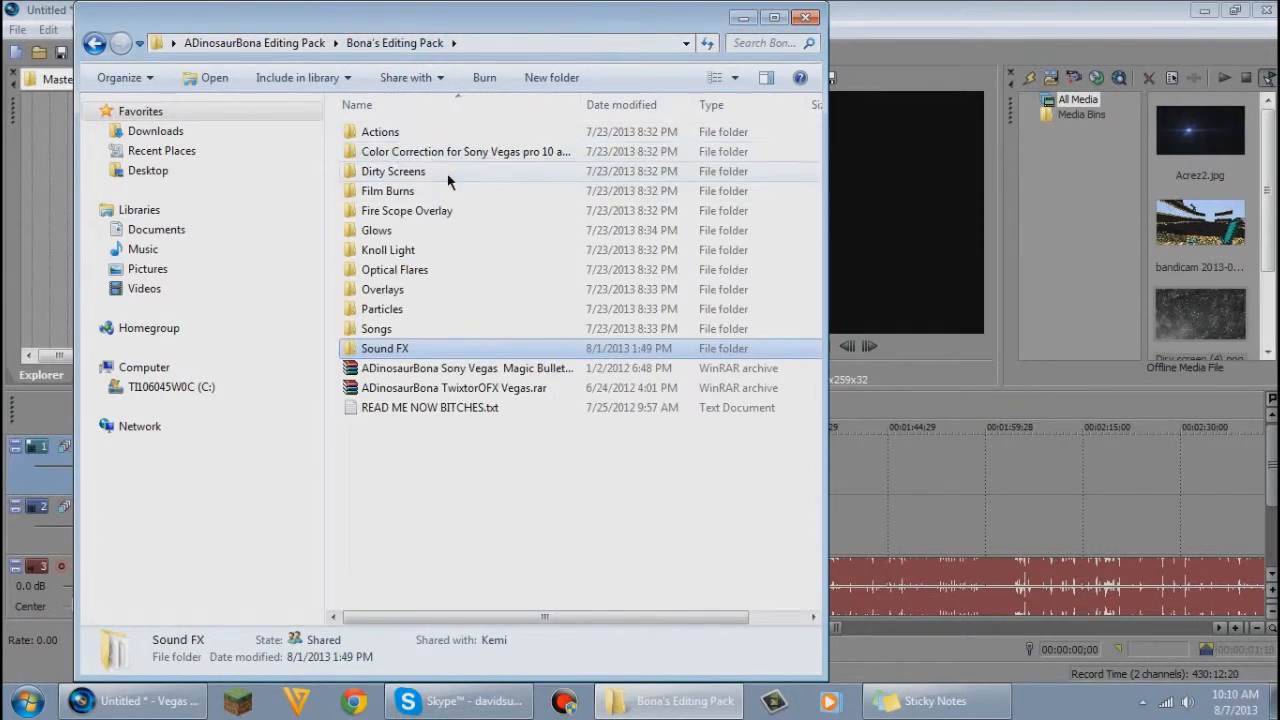
# Add Glow (6).wmv from the editing pack's Glows folder to the overlay track at about 00:01:54, closing the folder and the audio proxy message.
pyautogui.doubleClick(456, 229)
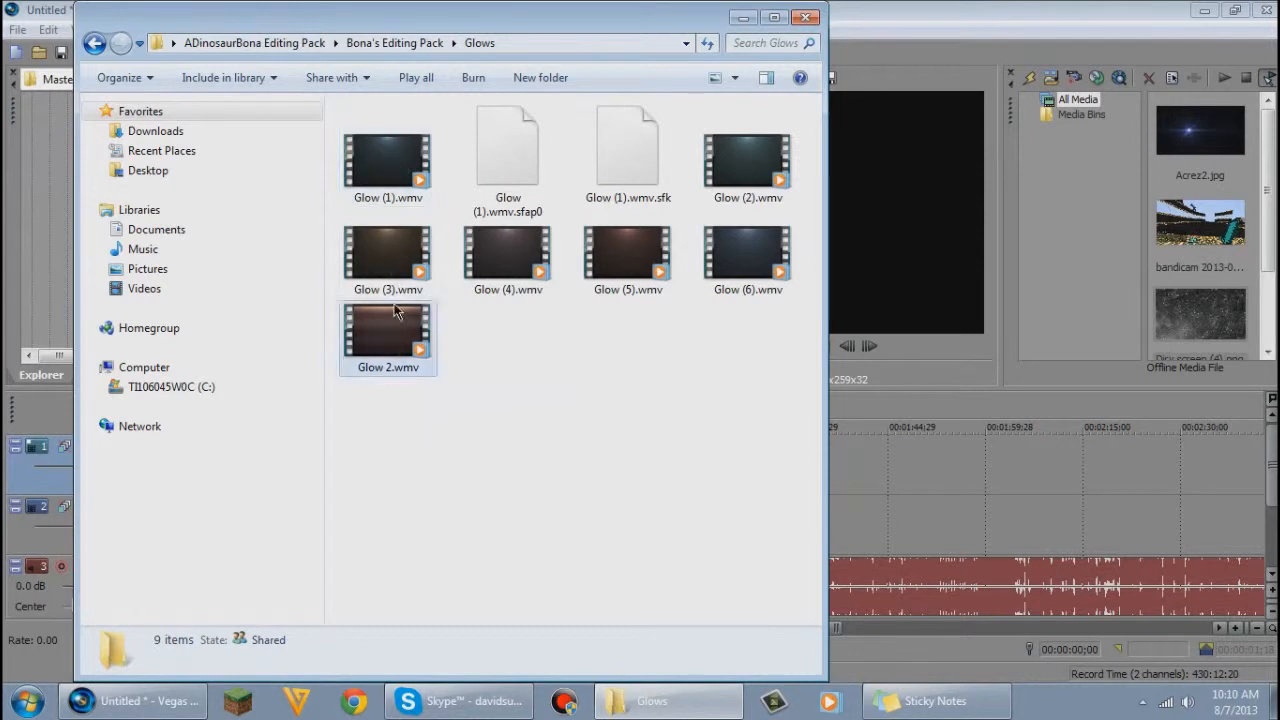
pyautogui.click(395, 312)
pyautogui.click(405, 197)
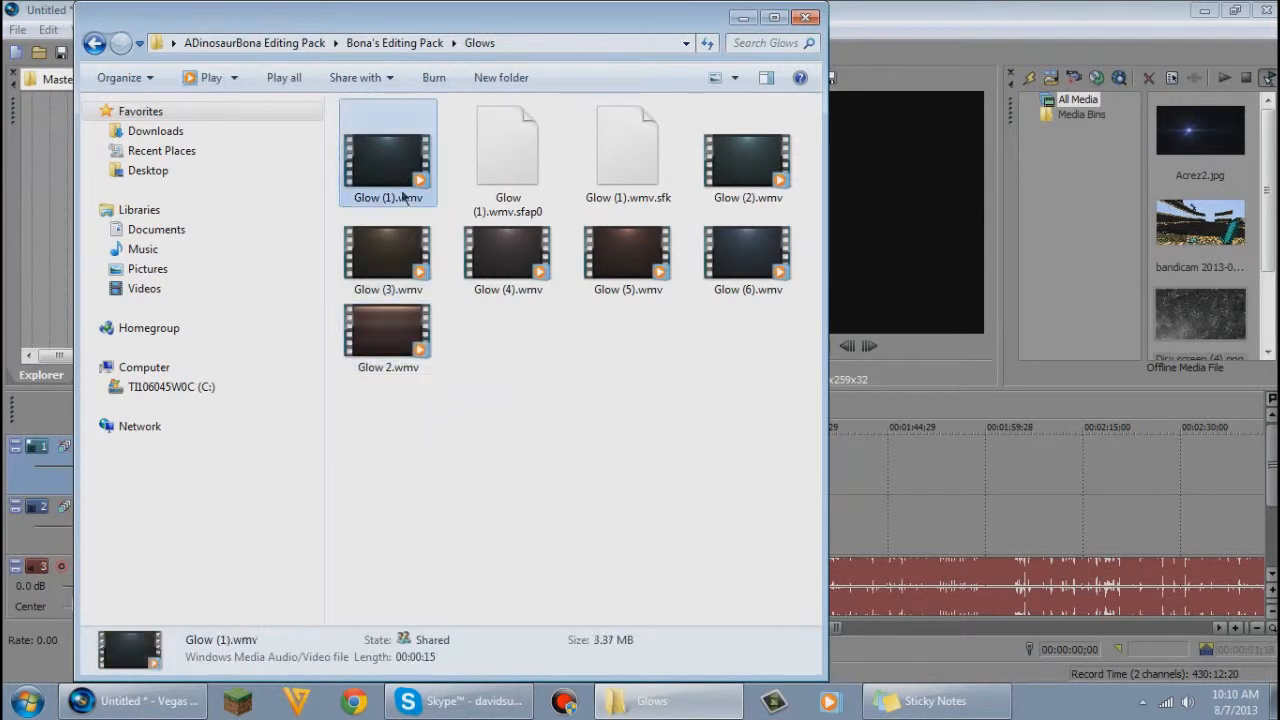
pyautogui.click(408, 343)
pyautogui.click(406, 167)
pyautogui.click(538, 262)
pyautogui.click(628, 258)
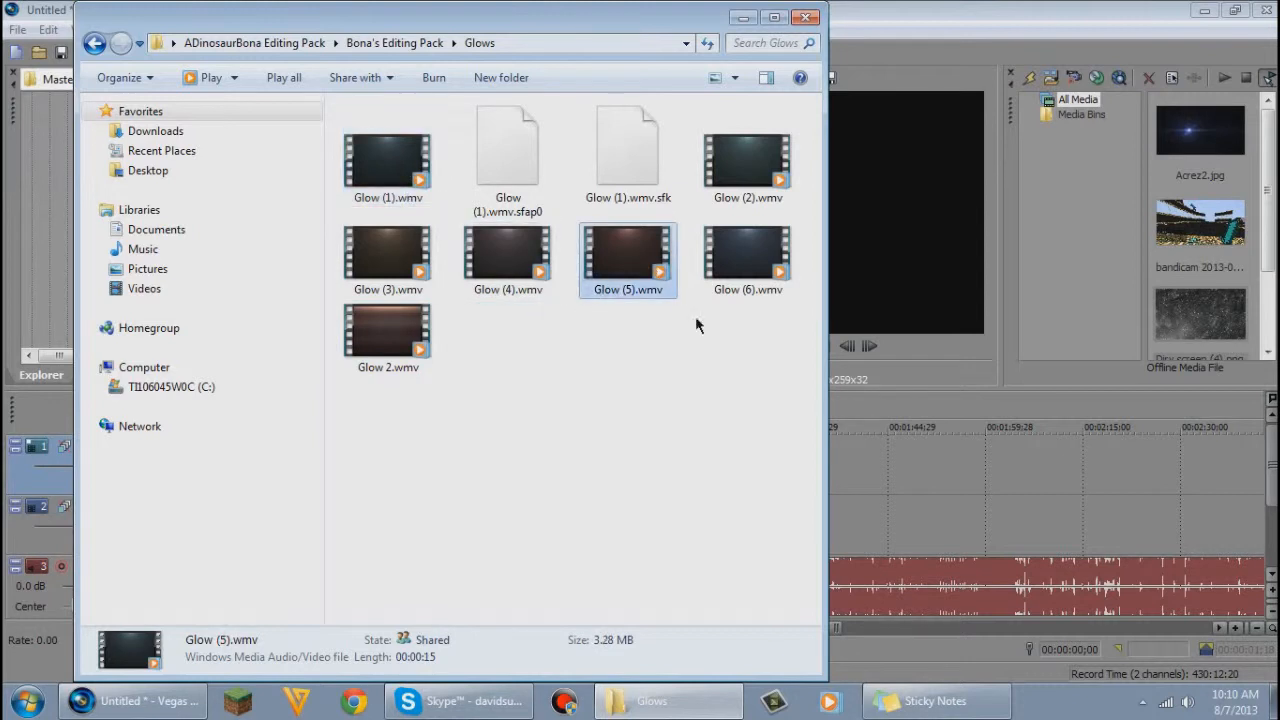
pyautogui.click(510, 255)
pyautogui.click(757, 257)
pyautogui.moveTo(964, 493); pyautogui.dragTo(970, 479)
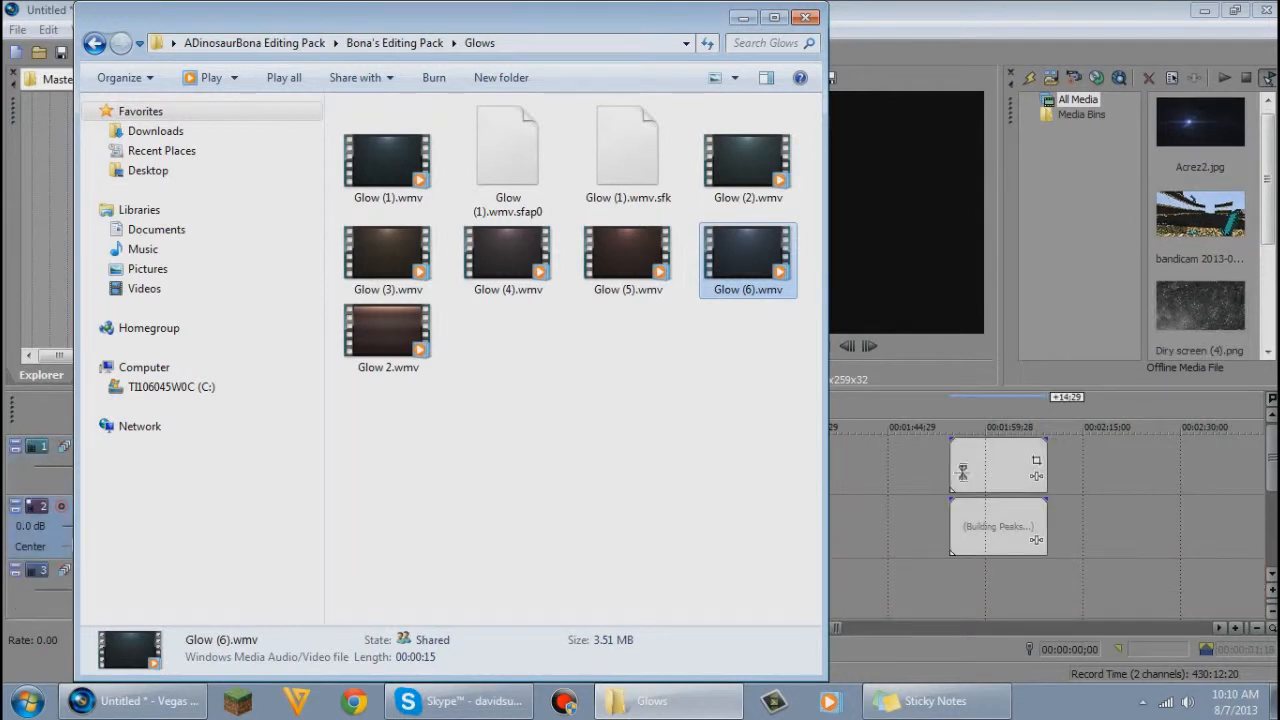
pyautogui.click(807, 18)
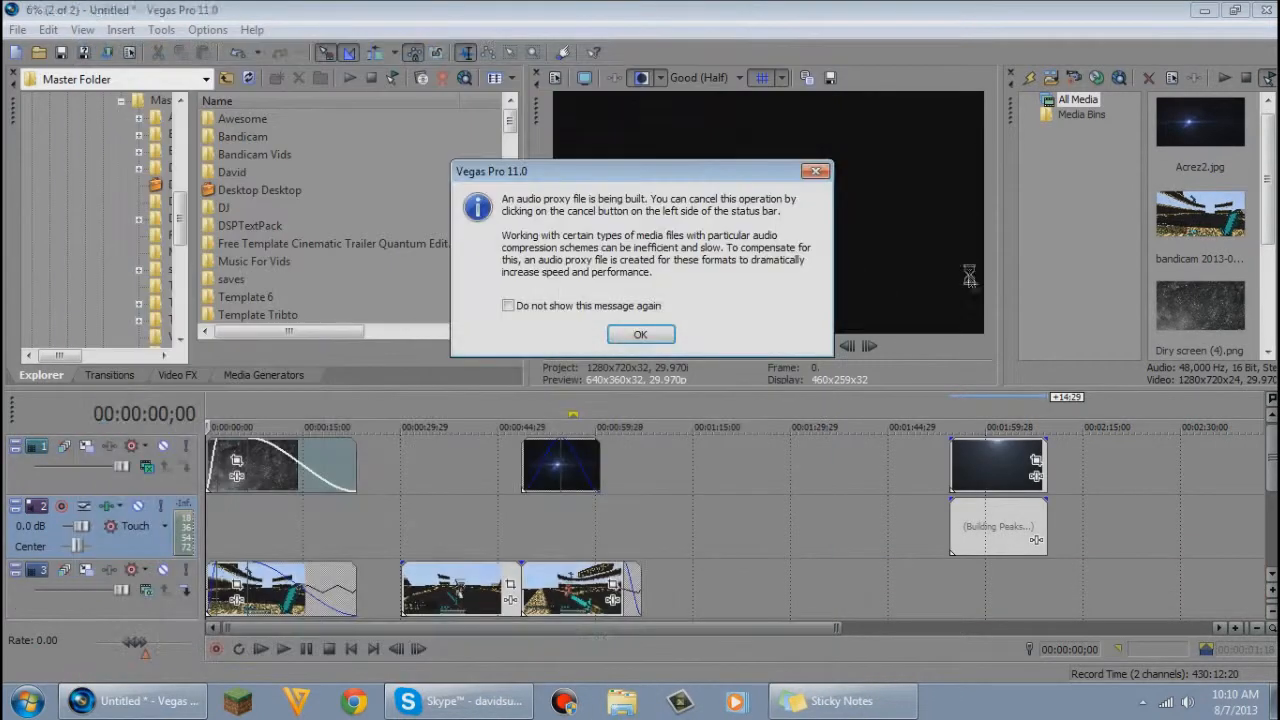
pyautogui.click(641, 336)
# Remove the glow clip's audio event and delete the empty audio track it was on.
pyautogui.click(988, 460)
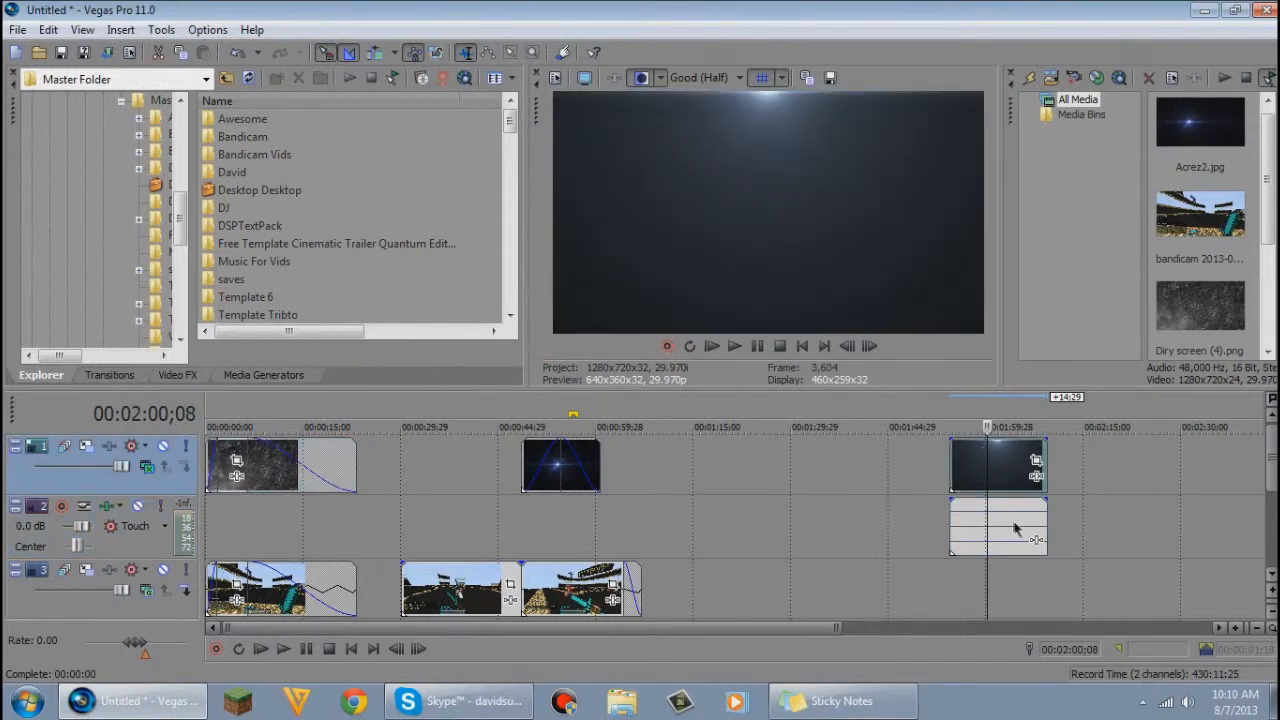
pyautogui.click(1006, 518)
pyautogui.rightClick(1006, 518)
pyautogui.click(1045, 407)
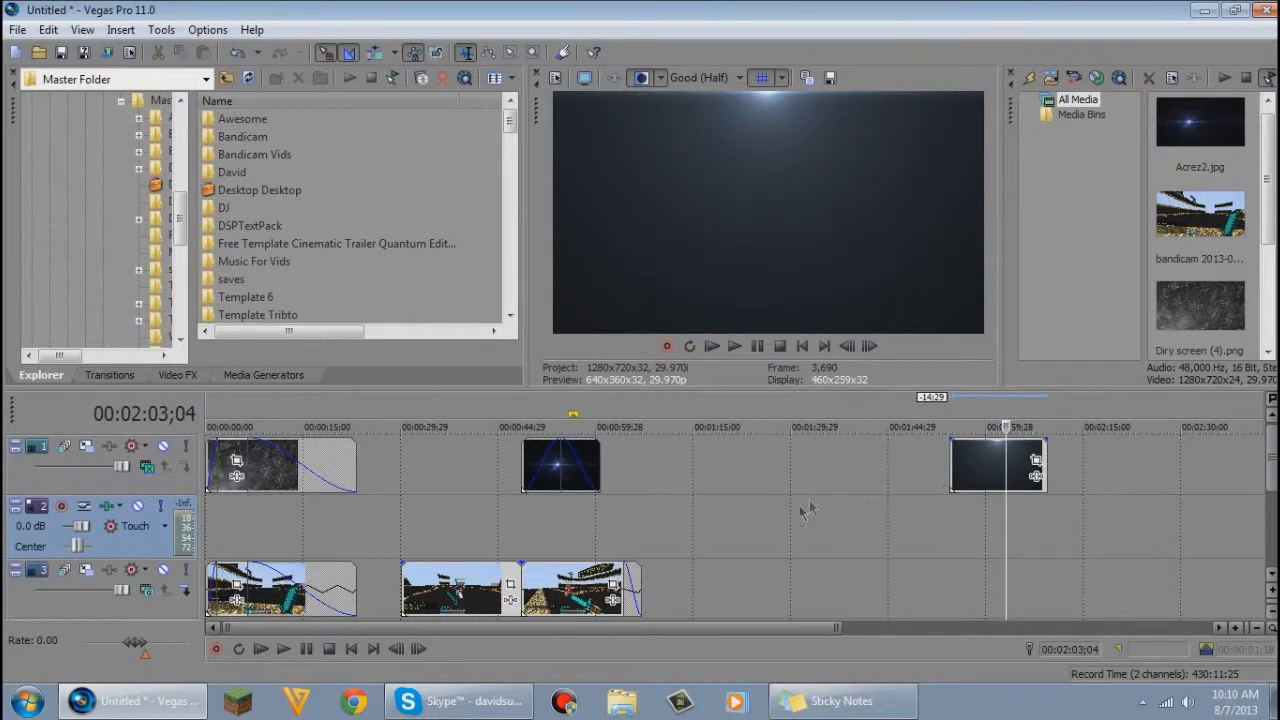
pyautogui.click(767, 520)
pyautogui.rightClick(810, 518)
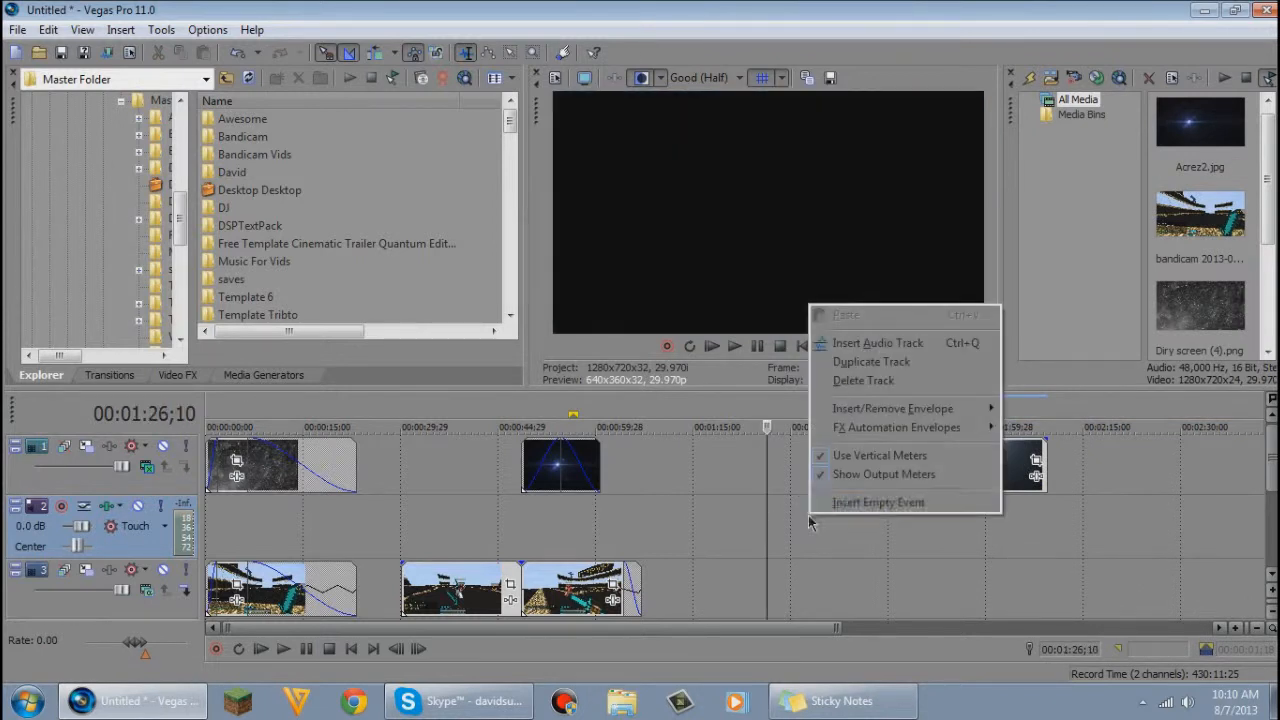
pyautogui.click(893, 380)
# Move the glow clip along the overlay track to about 00:00:26, between the dirty screen and the flare.
pyautogui.moveTo(995, 462); pyautogui.dragTo(711, 471)
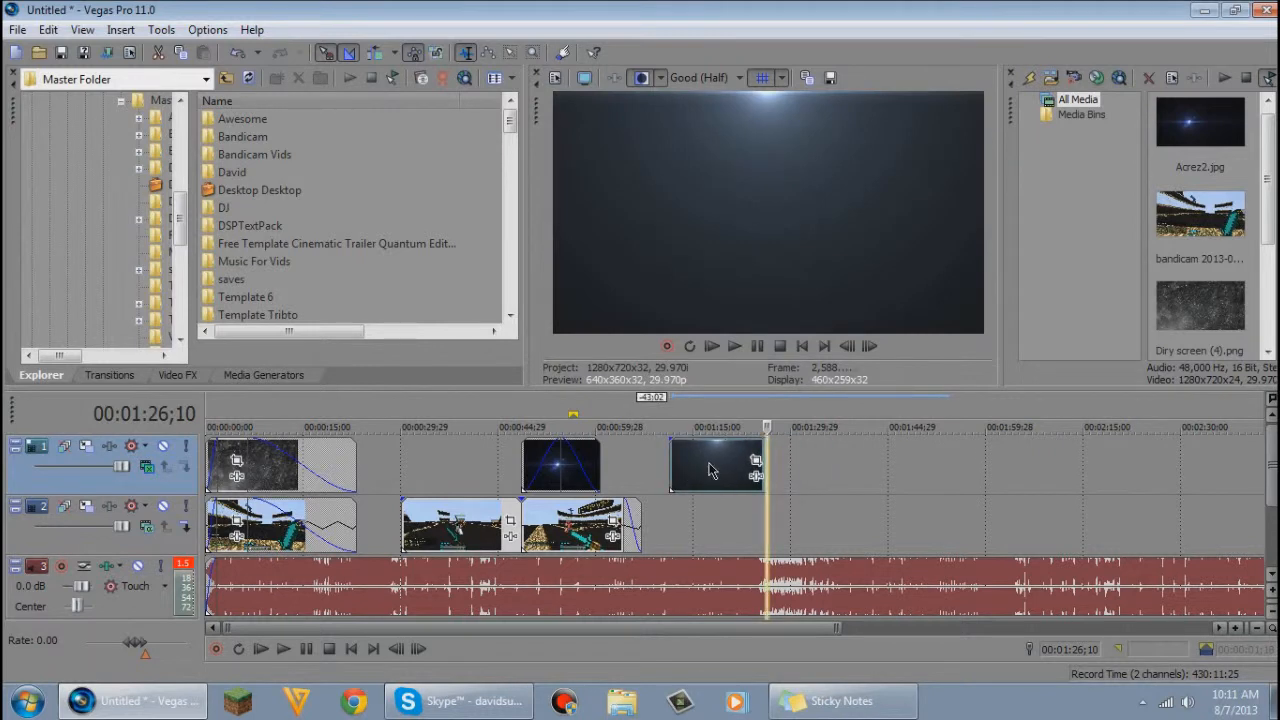
pyautogui.moveTo(620, 457); pyautogui.dragTo(430, 465)
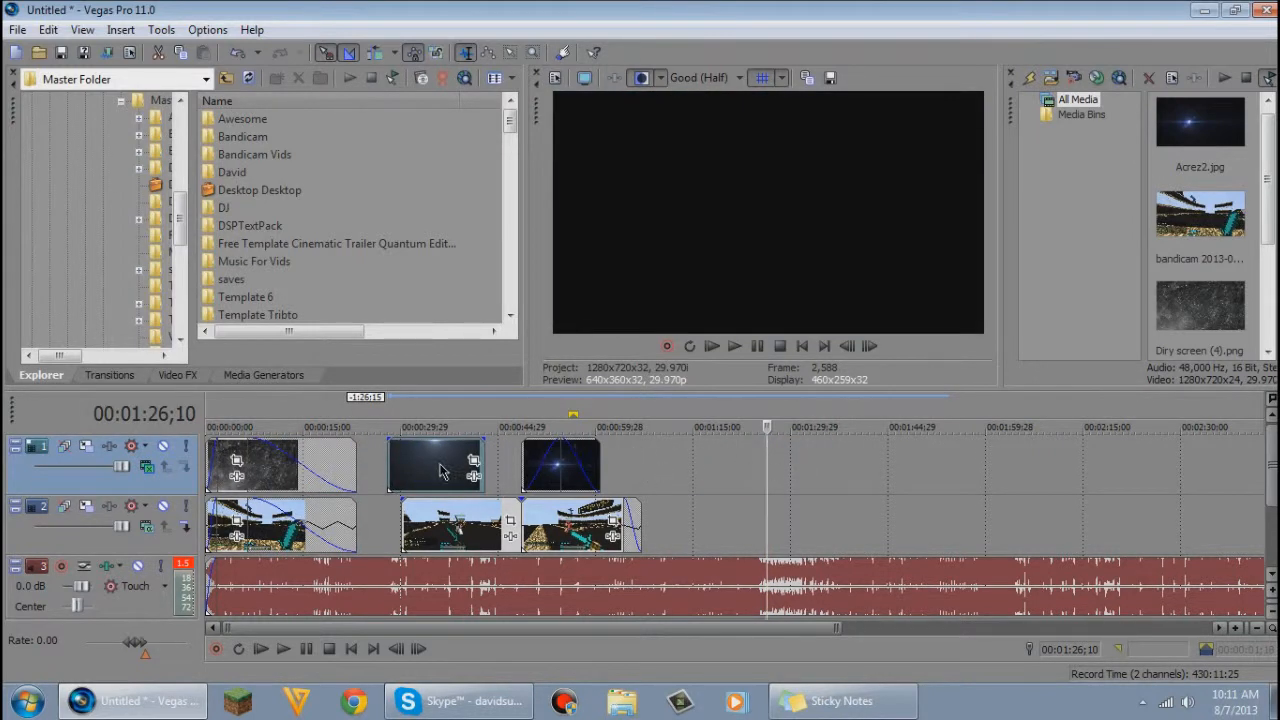
pyautogui.moveTo(418, 464); pyautogui.dragTo(408, 469)
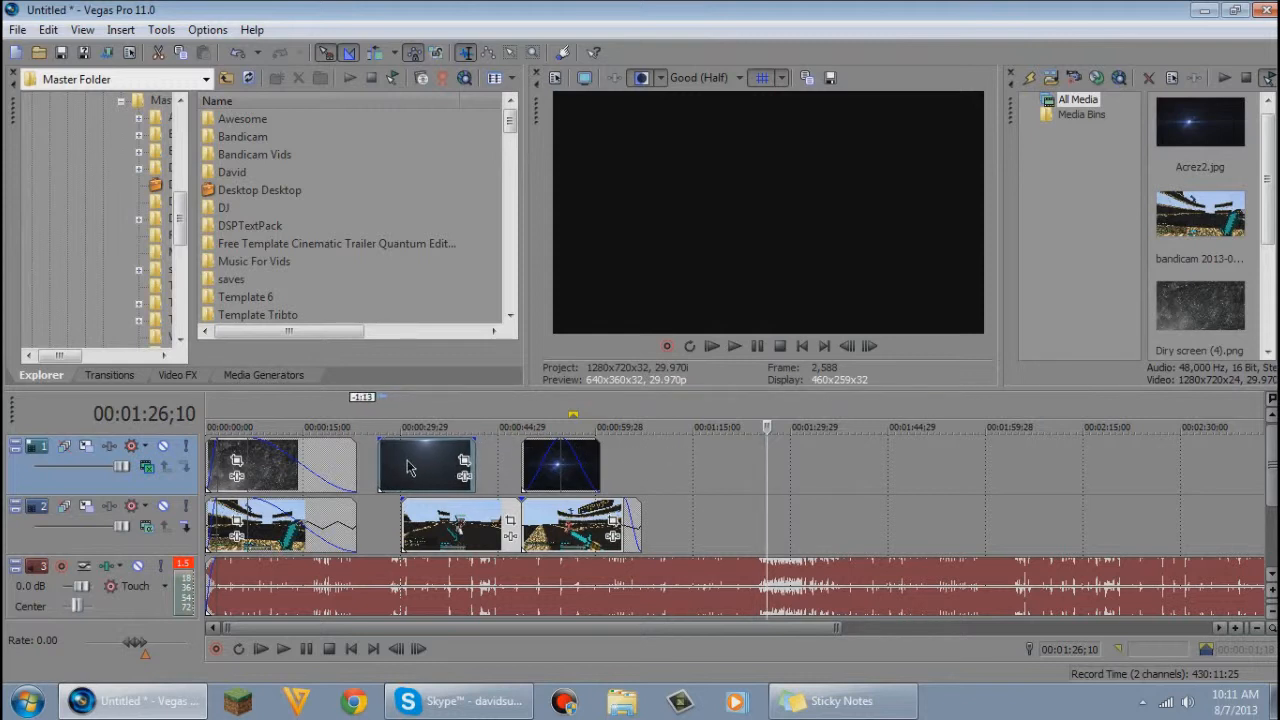
# Insert a new video track above the overlay track and set its compositing mode to Screen.
pyautogui.rightClick(727, 465)
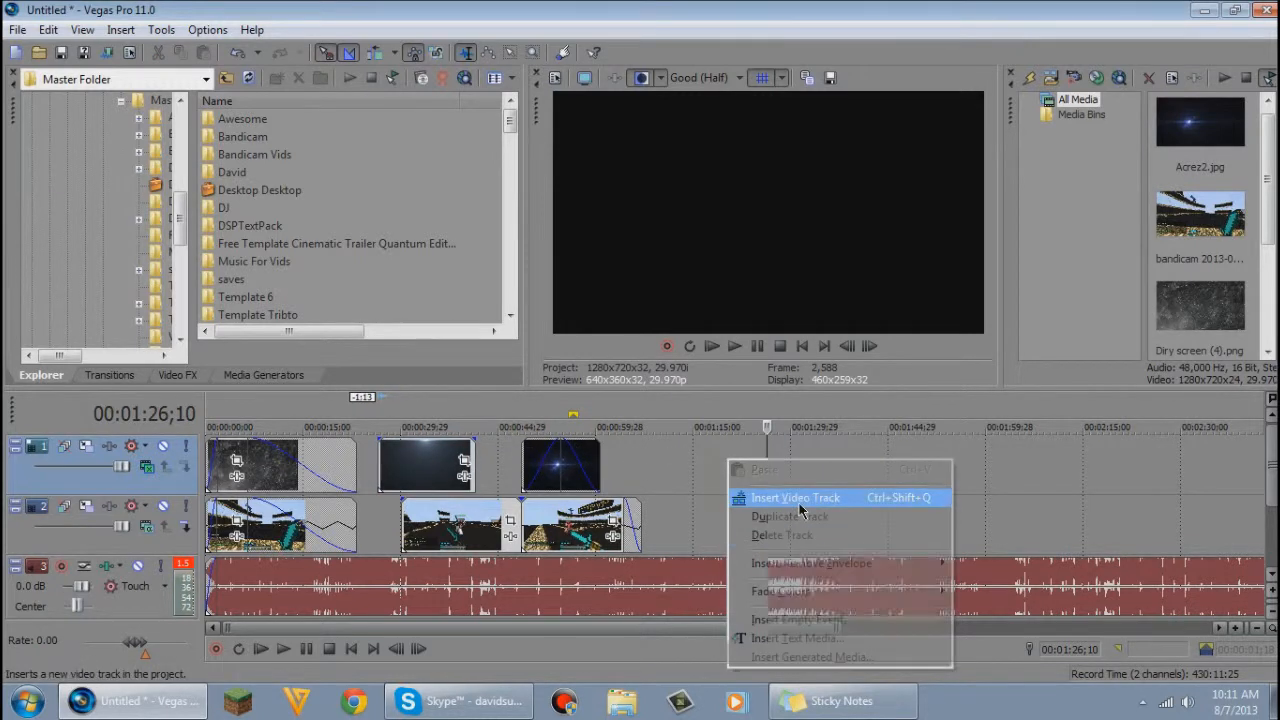
pyautogui.click(790, 488)
pyautogui.click(146, 466)
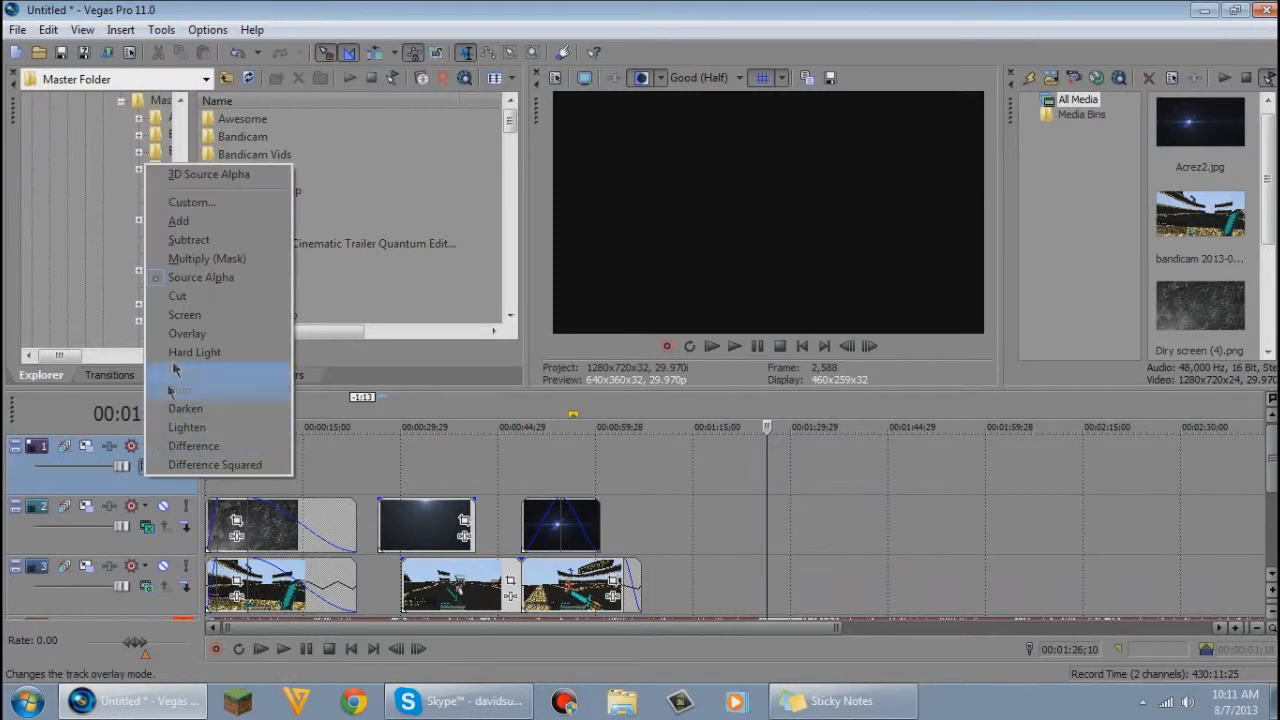
pyautogui.click(180, 315)
# Place the glow clip at the start of the new track, about 23 seconds long with fades in and out, and play the result.
pyautogui.moveTo(440, 525)
pyautogui.mouseDown()
pyautogui.moveTo(316, 497)
pyautogui.moveTo(361, 438)
pyautogui.moveTo(236, 455)
pyautogui.moveTo(253, 456)
pyautogui.moveTo(213, 445)
pyautogui.mouseUp()
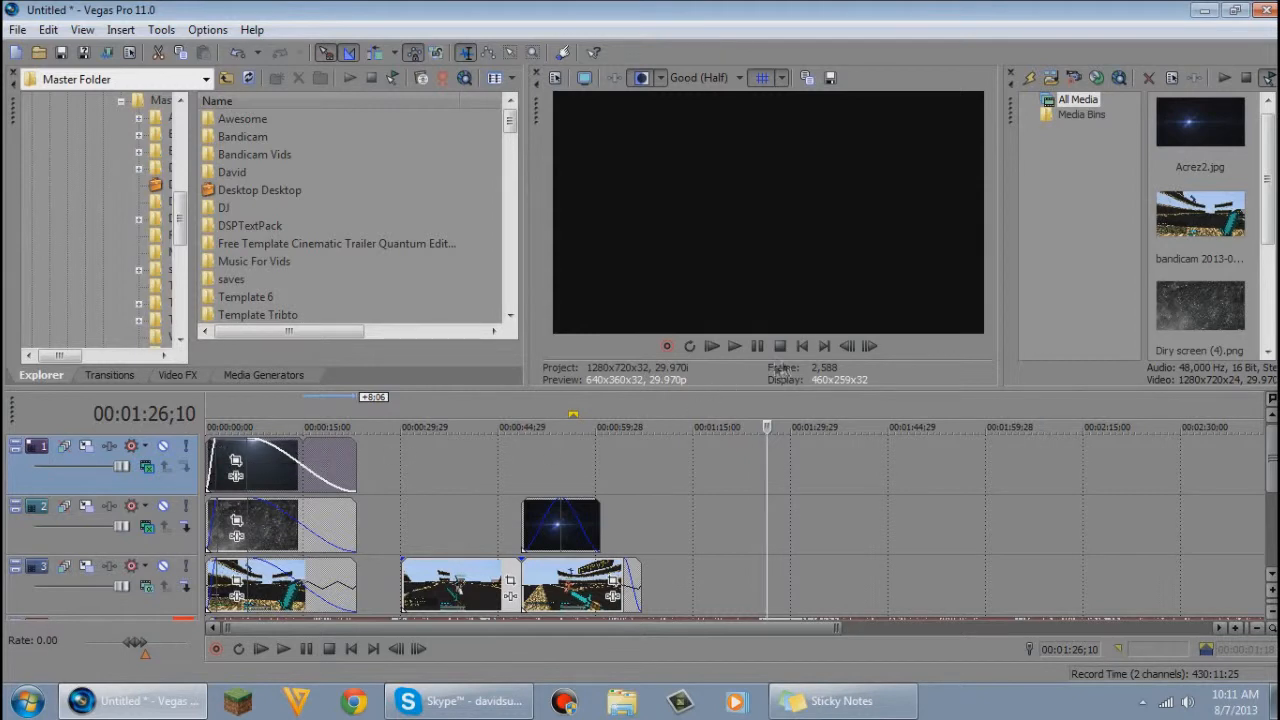
pyautogui.click(803, 347)
pyautogui.click(734, 346)
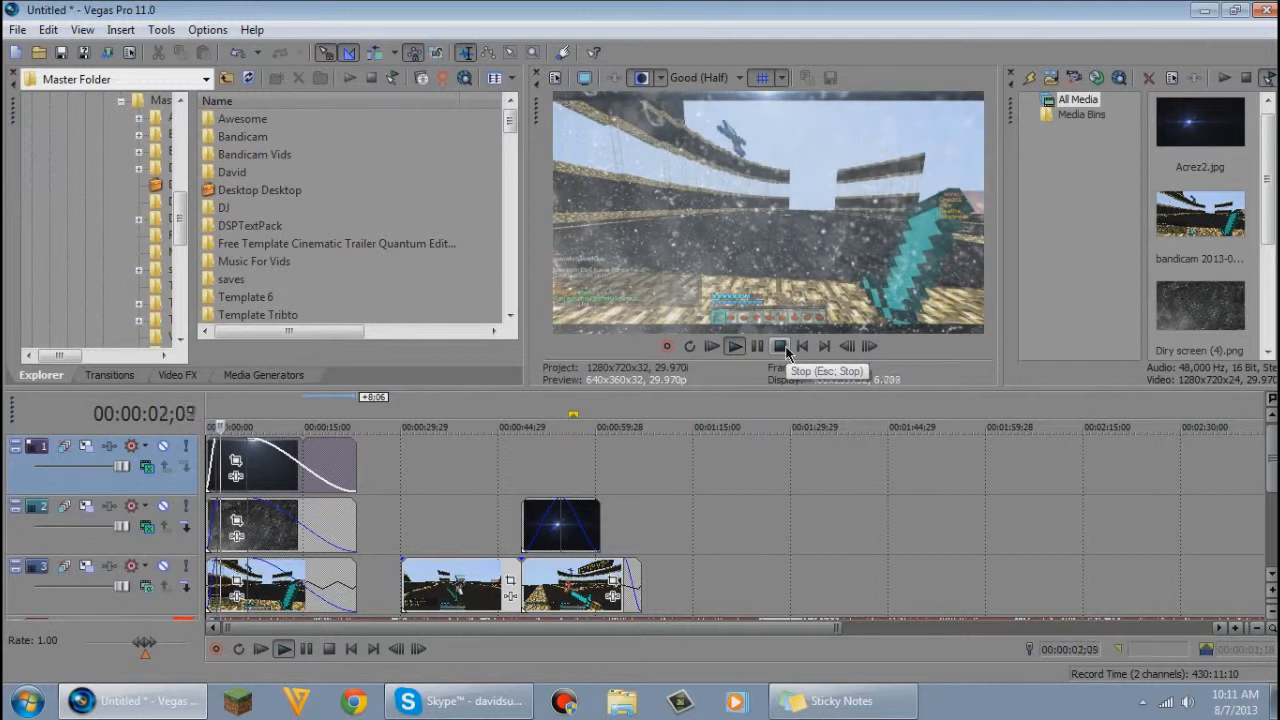
pyautogui.click(784, 347)
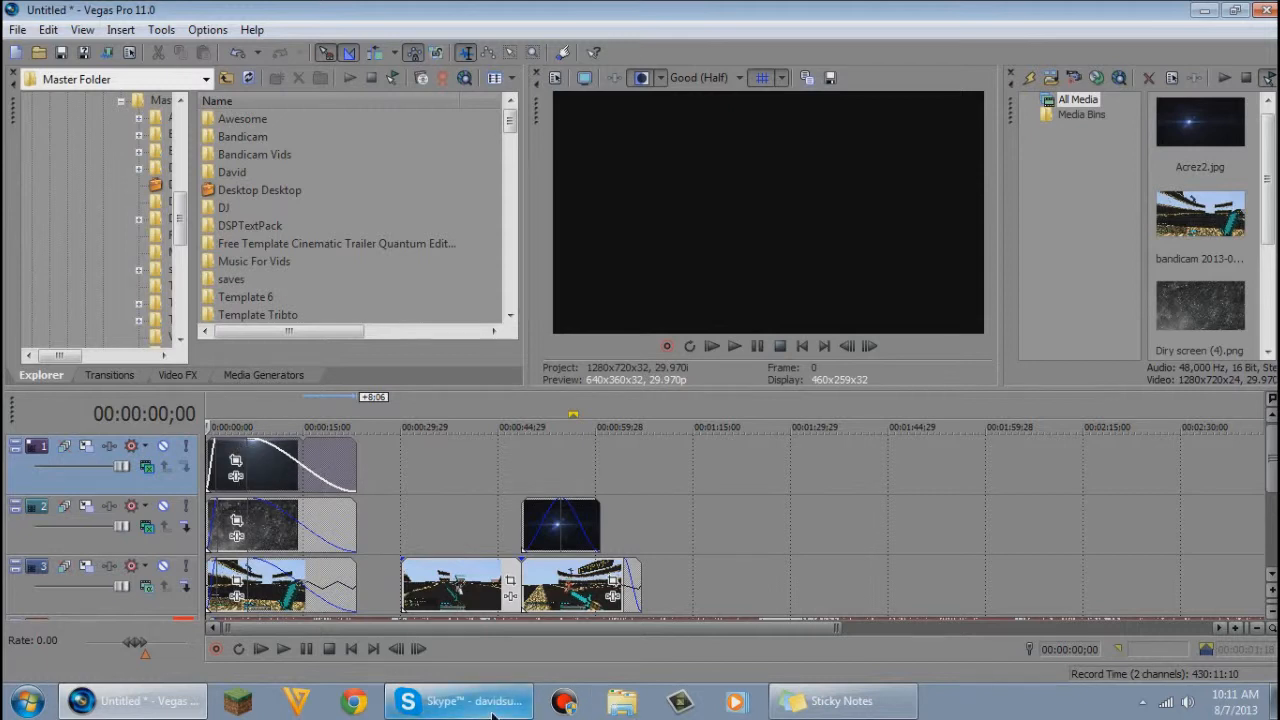
# Insert a new video track above the glow track.
pyautogui.moveTo(491, 712)
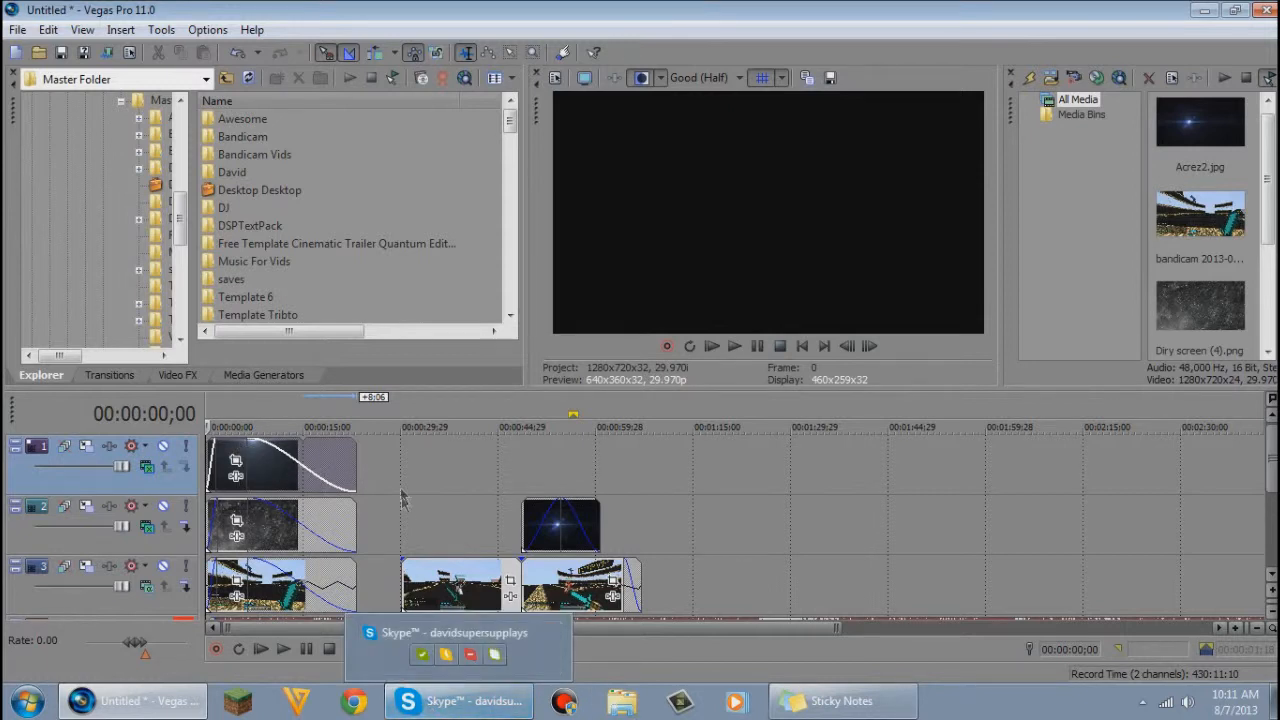
pyautogui.rightClick(422, 467)
pyautogui.click(519, 504)
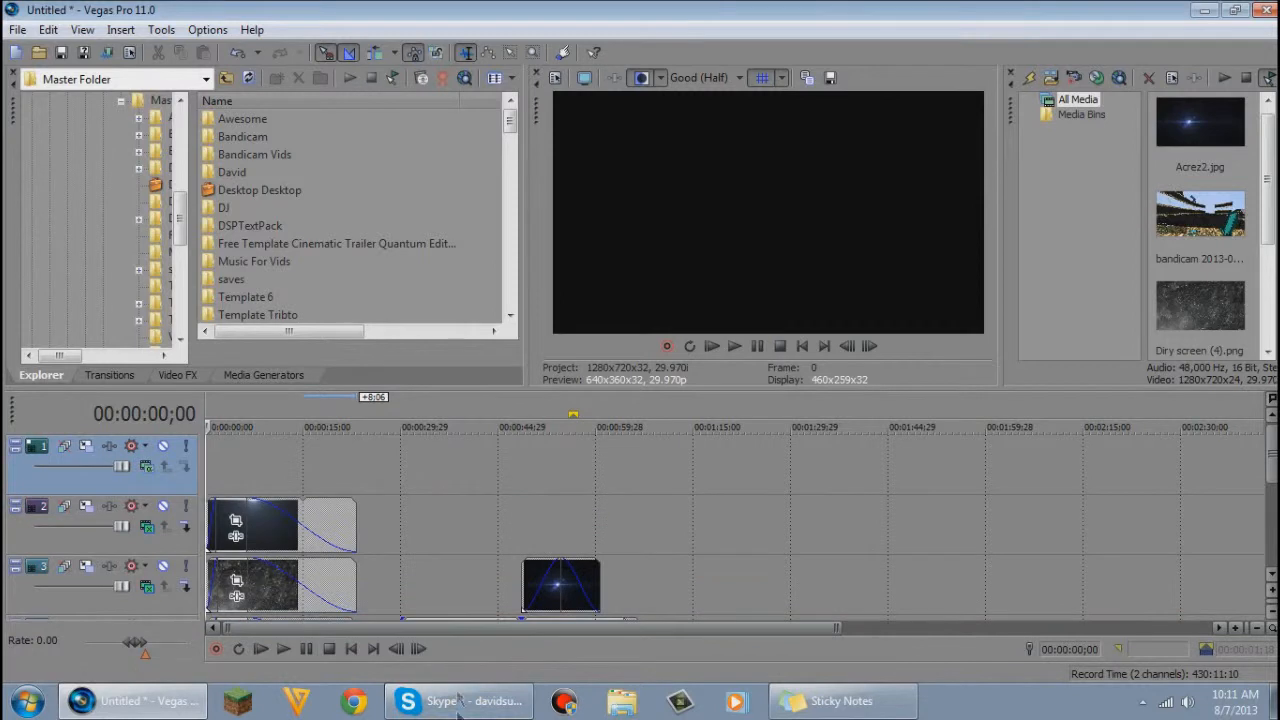
# Switch to the ADinosaurBona Editing Pack folder and locate Black Bars (WIDE SCREEN EFFECT).png in Bona's Editing Pack > Overlays > ETC.
pyautogui.click(458, 701)
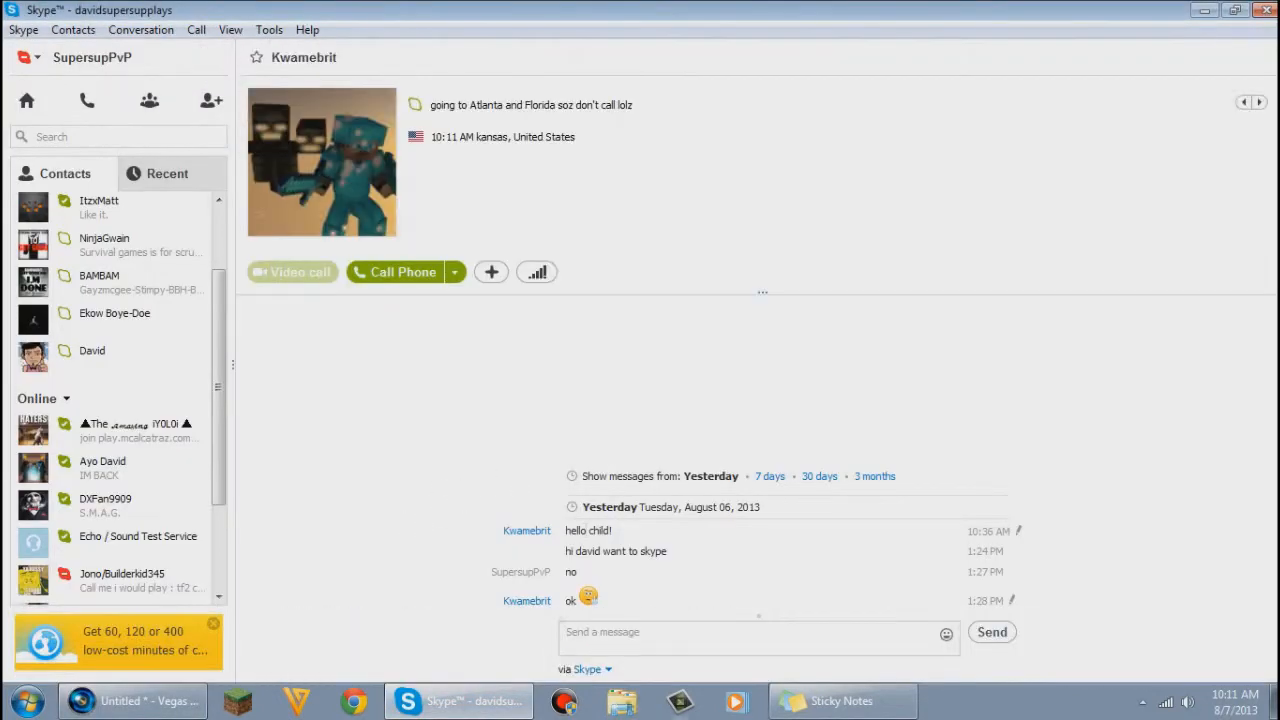
pyautogui.click(1273, 704)
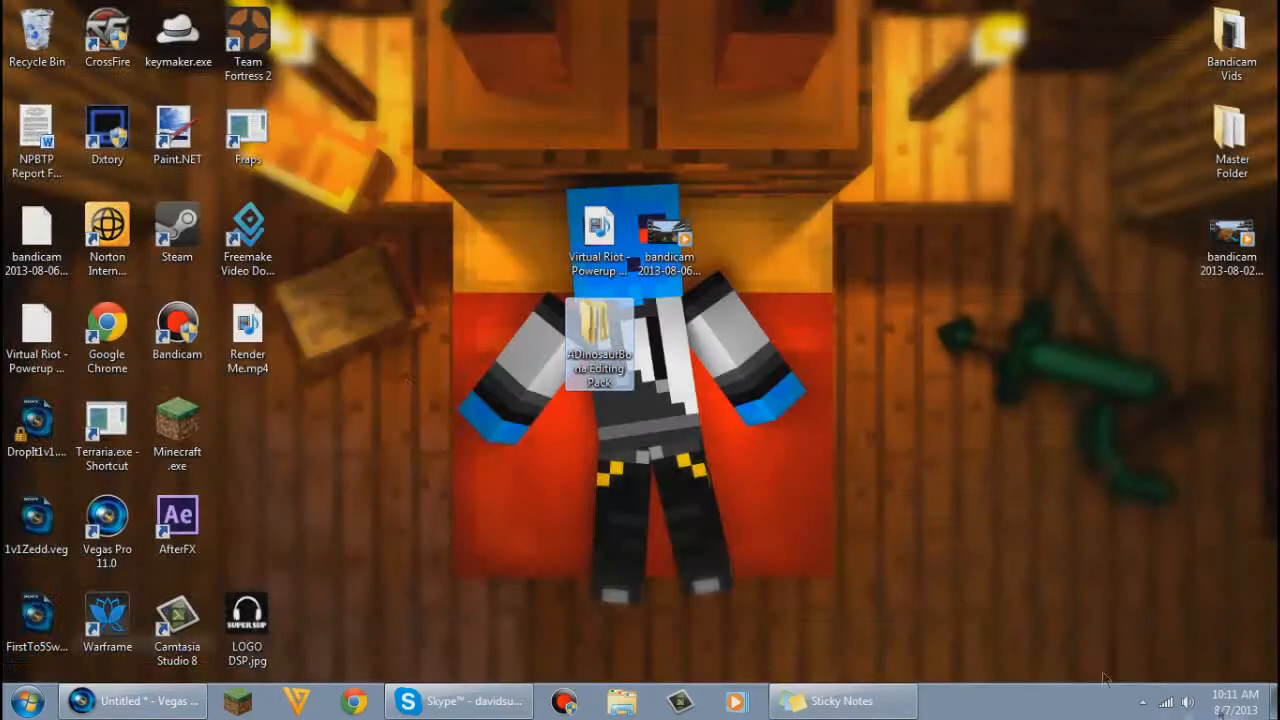
pyautogui.doubleClick(583, 350)
pyautogui.doubleClick(416, 139)
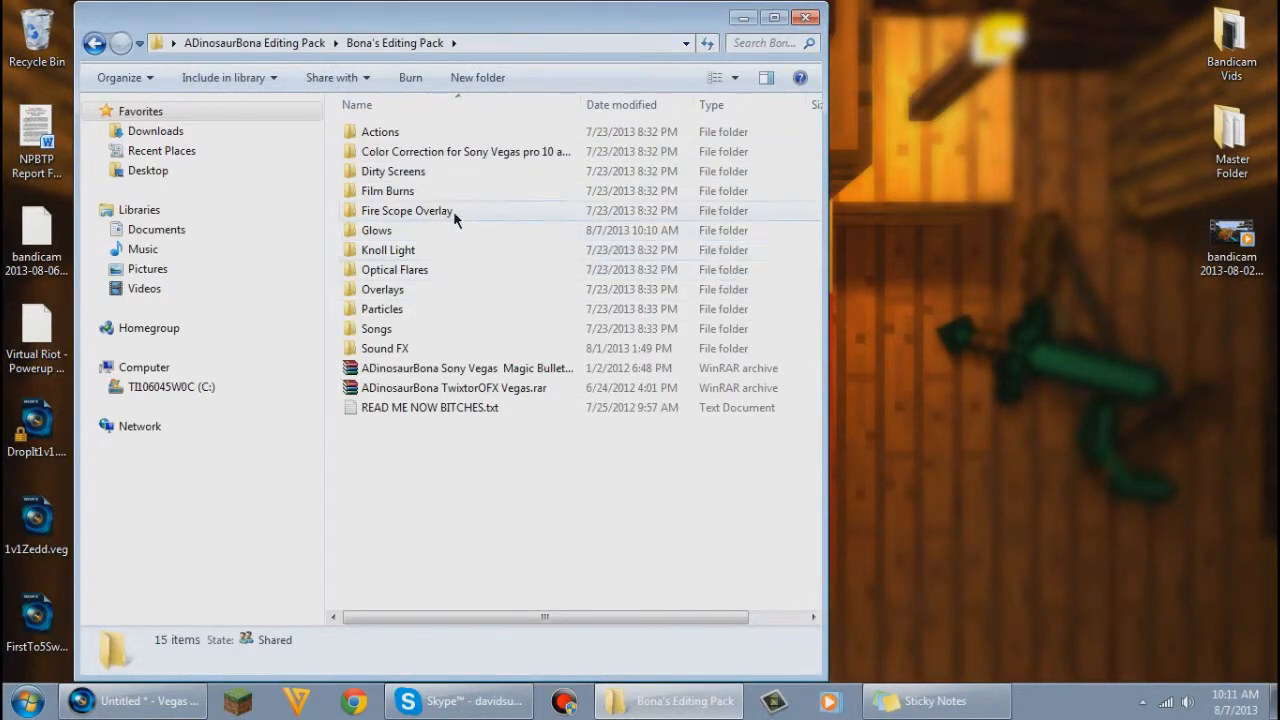
pyautogui.doubleClick(427, 289)
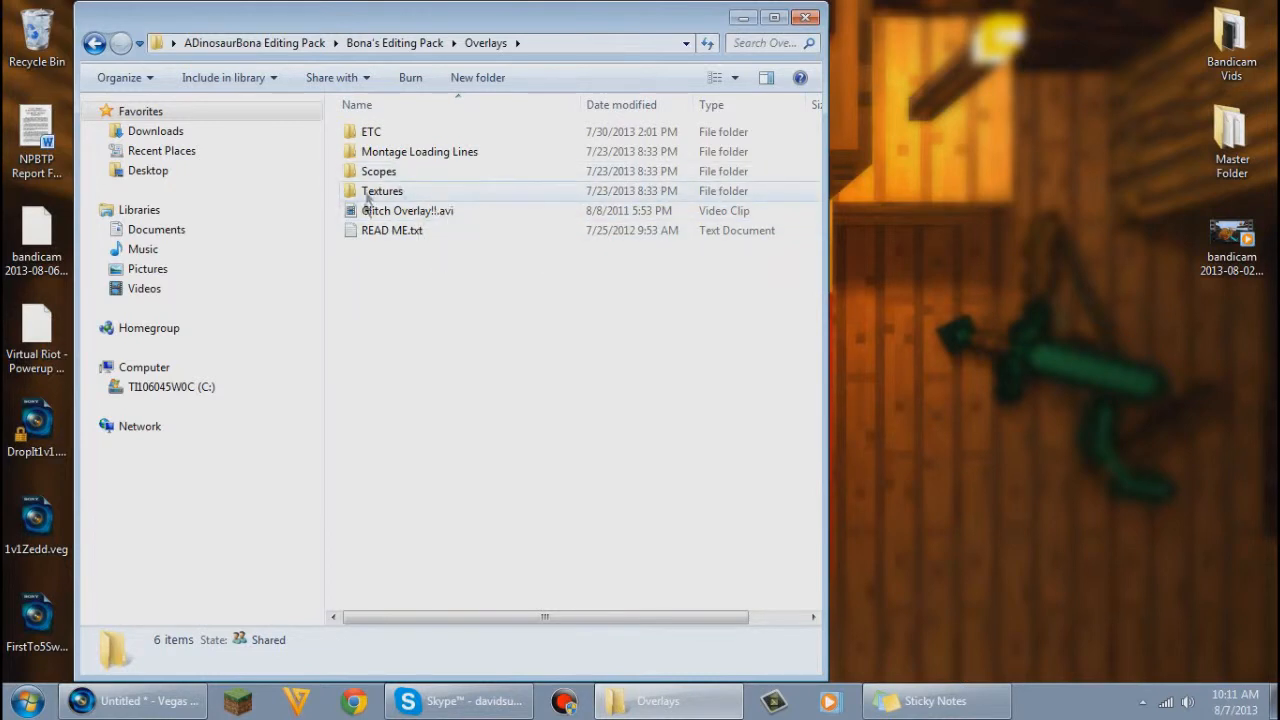
pyautogui.doubleClick(438, 155)
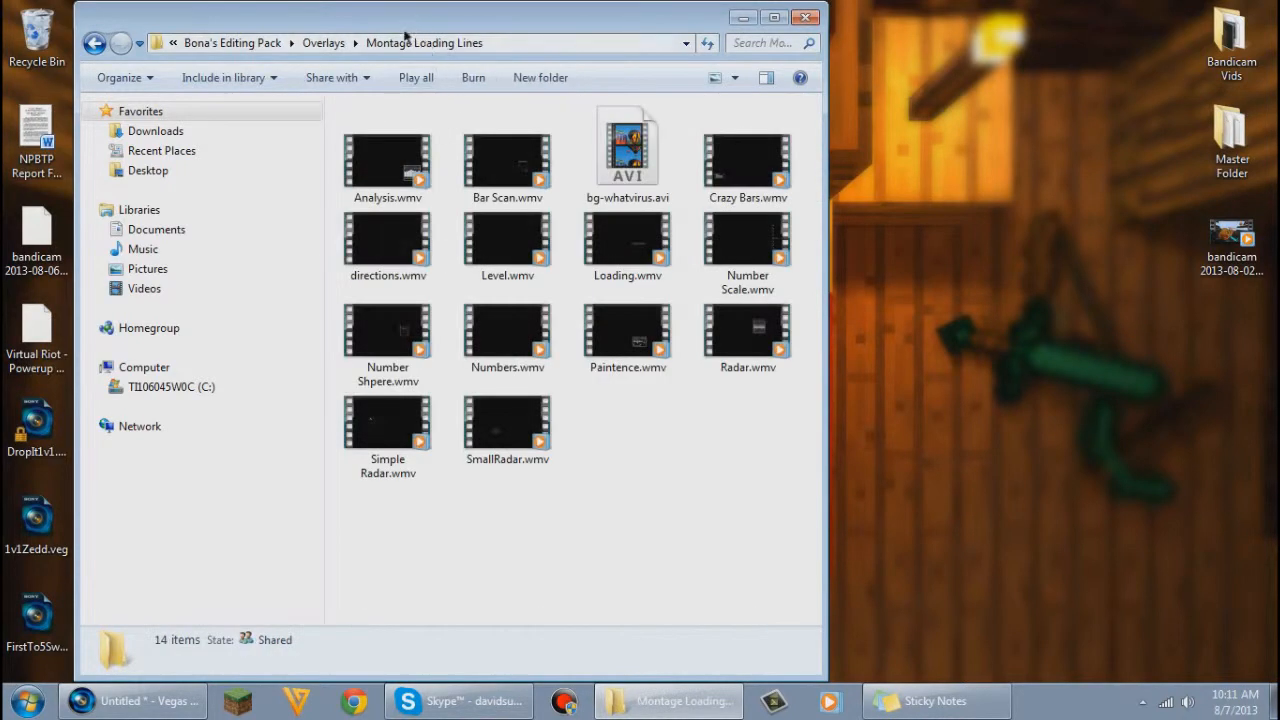
pyautogui.click(326, 44)
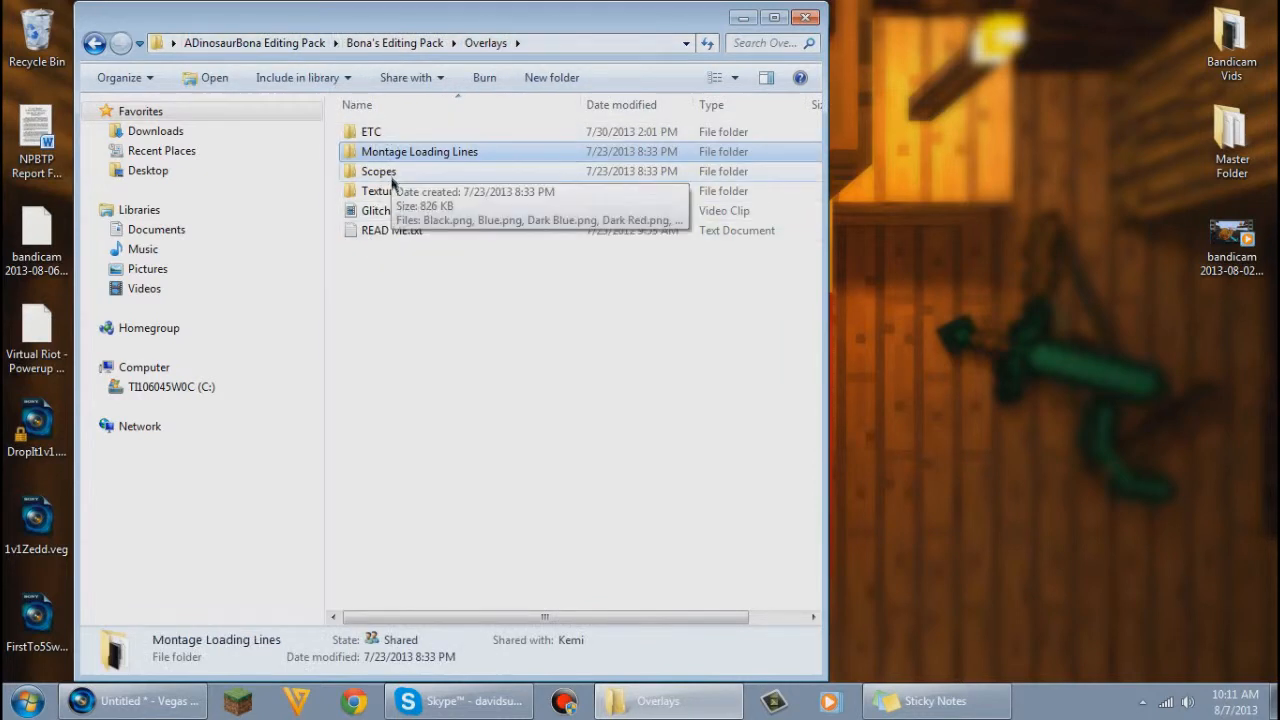
pyautogui.doubleClick(372, 131)
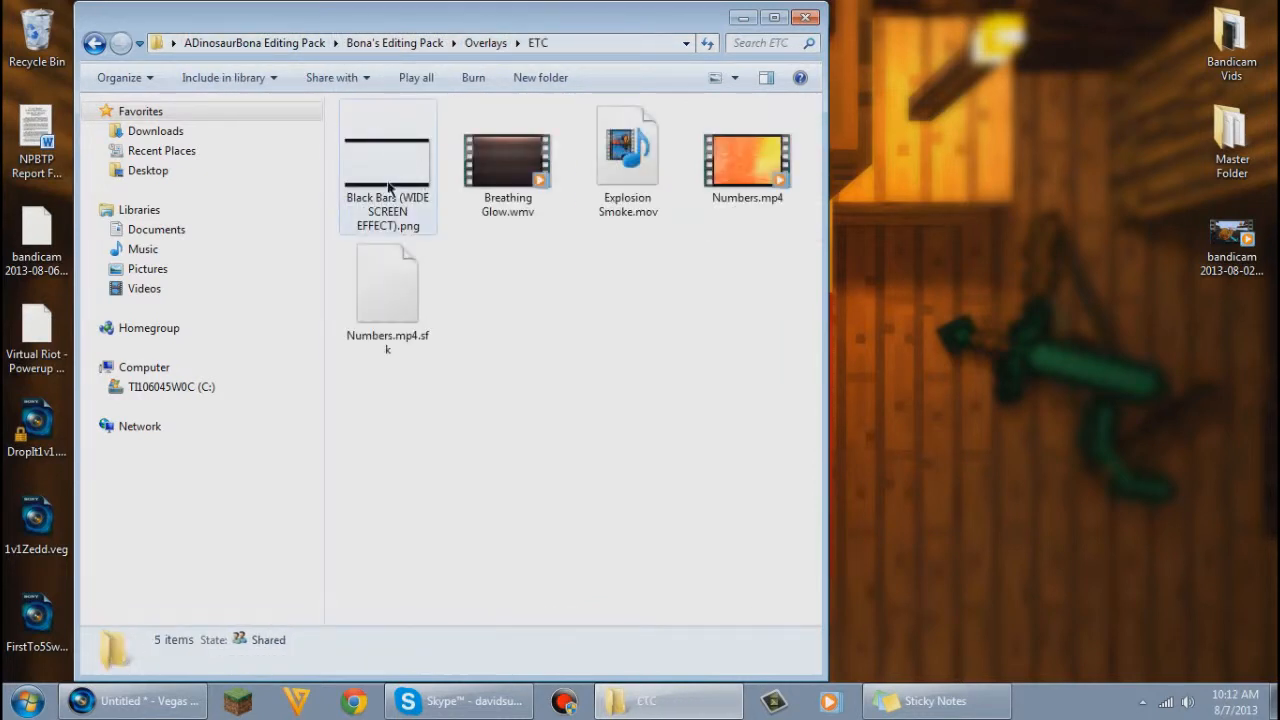
pyautogui.click(388, 186)
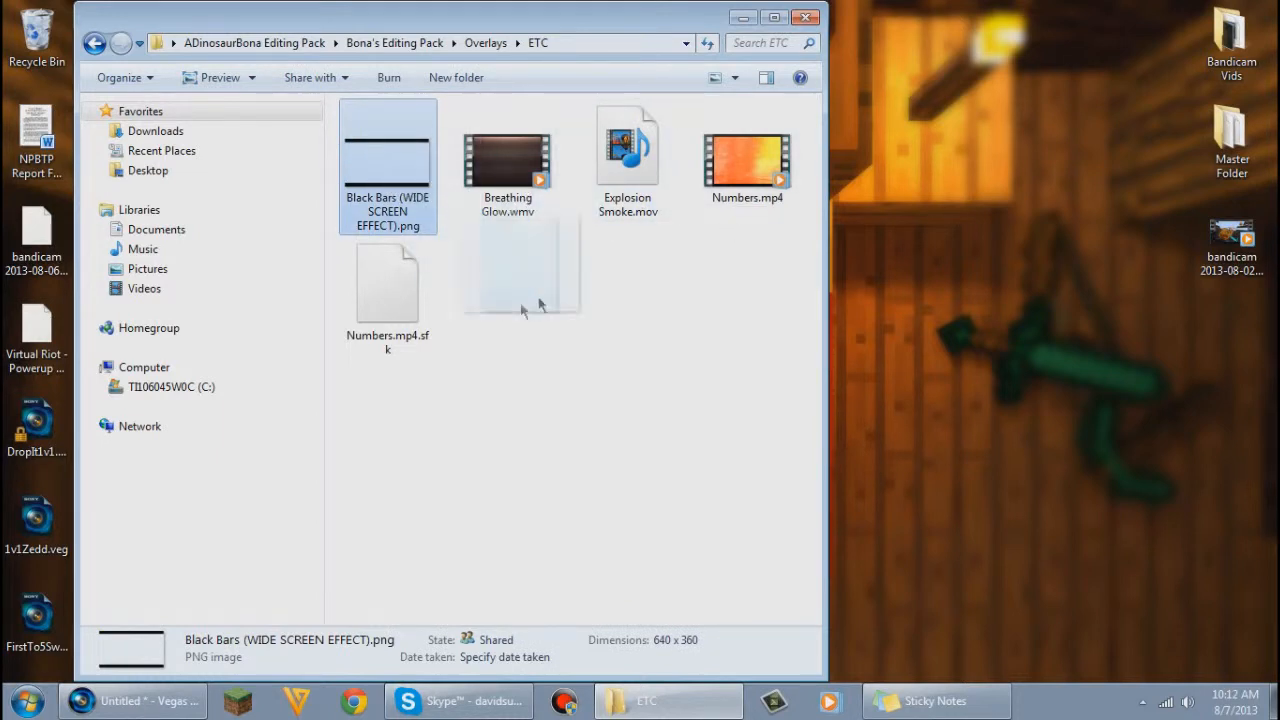
# Place the black bars image on the new track over the drop fight clip from 00:00:48;16, about 18 seconds long with a fade-out.
pyautogui.moveTo(388, 165); pyautogui.dragTo(407, 526)
pyautogui.moveTo(243, 483); pyautogui.dragTo(690, 450)
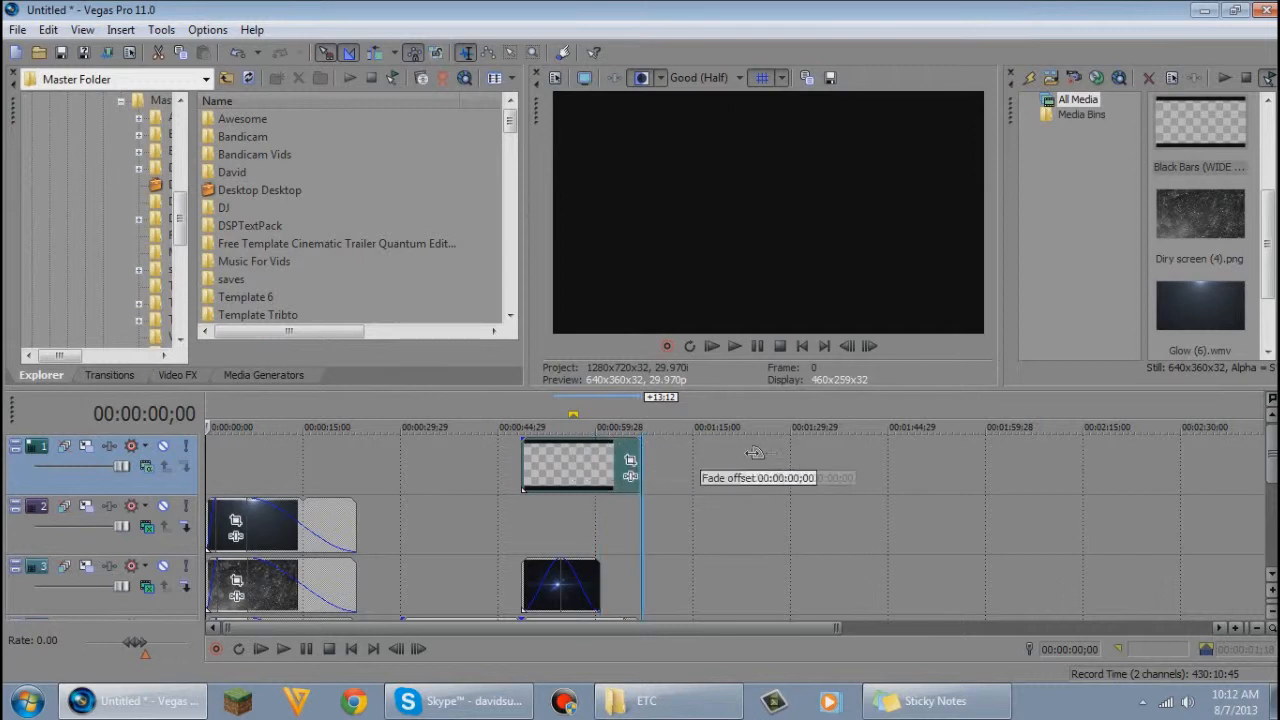
pyautogui.moveTo(640, 441)
pyautogui.mouseDown()
pyautogui.moveTo(606, 445)
pyautogui.moveTo(621, 450)
pyautogui.mouseUp()
pyautogui.click(542, 463)
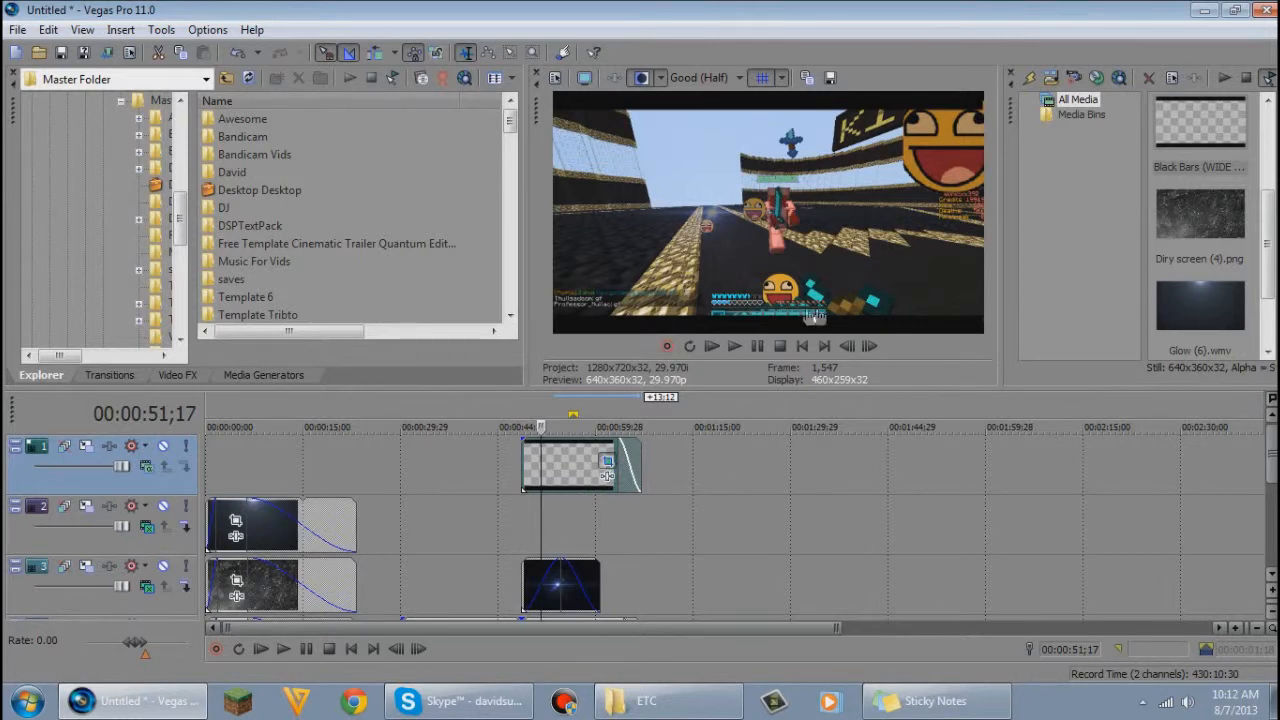
# Try animating the black bars' Pan/Crop with an enlarged crop frame at the clip's end and a full-size one at 00:00:57;01.
pyautogui.click(607, 461)
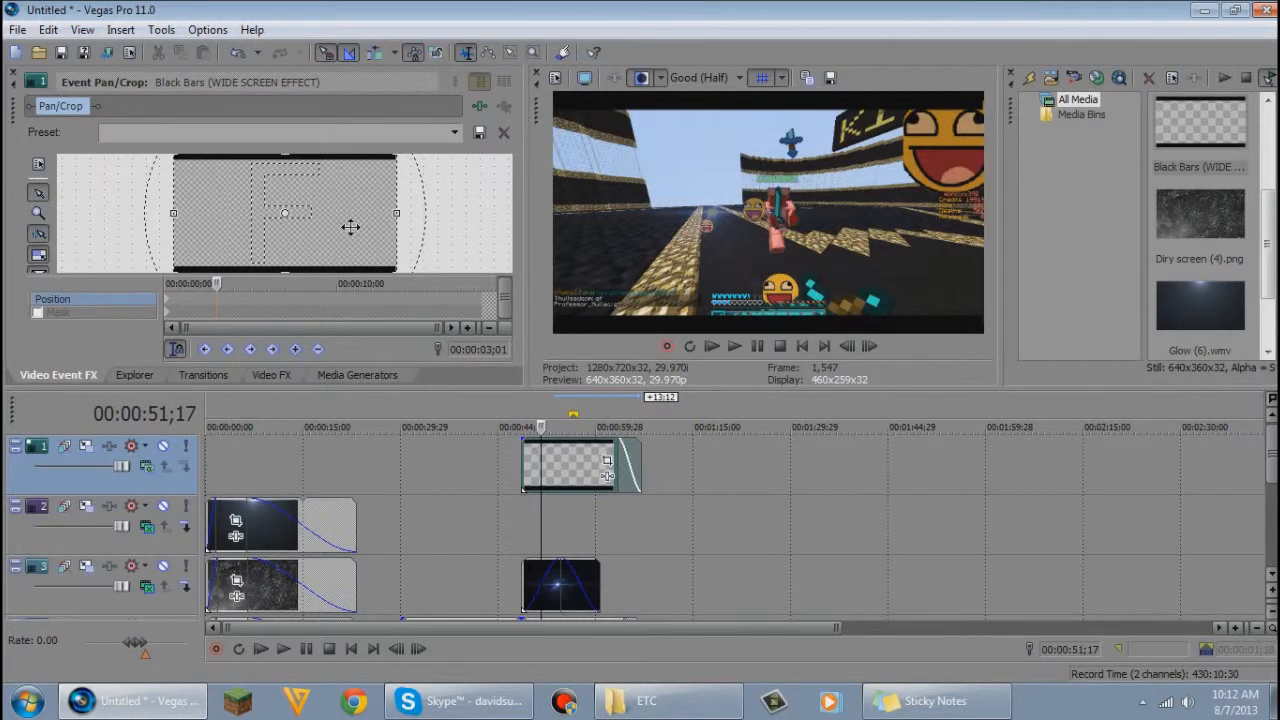
pyautogui.rightClick(580, 461)
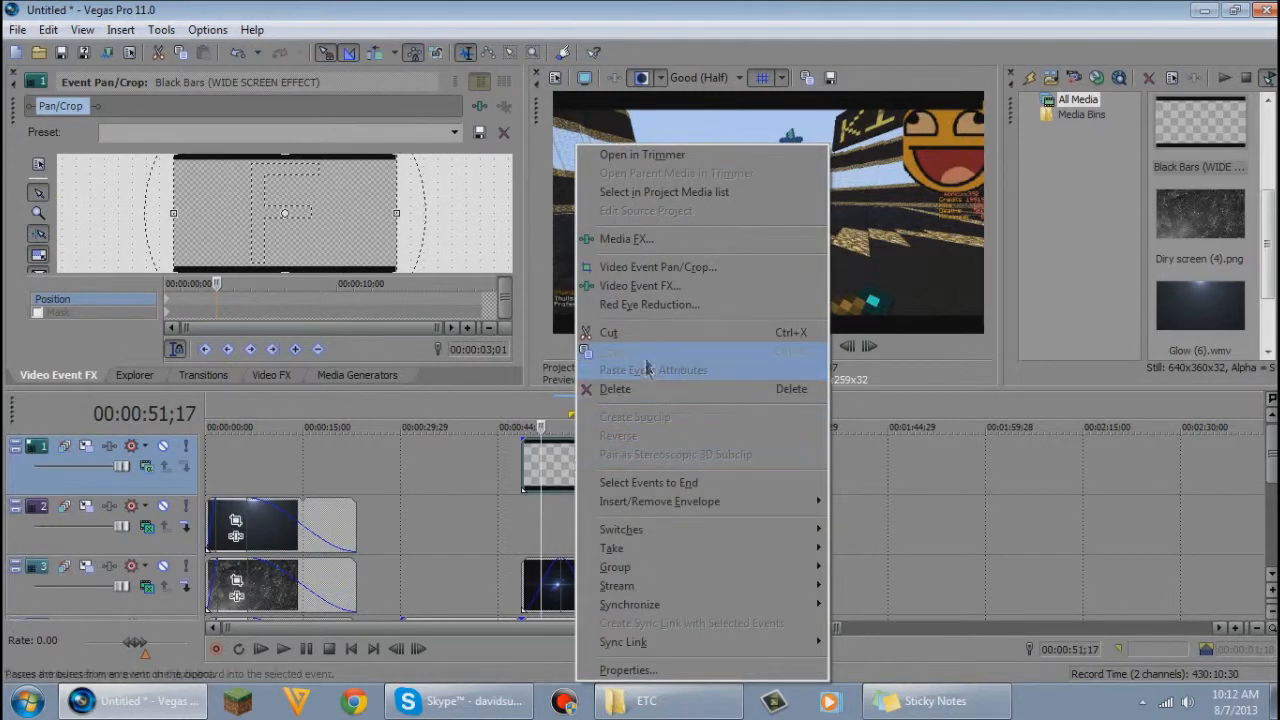
pyautogui.click(980, 430)
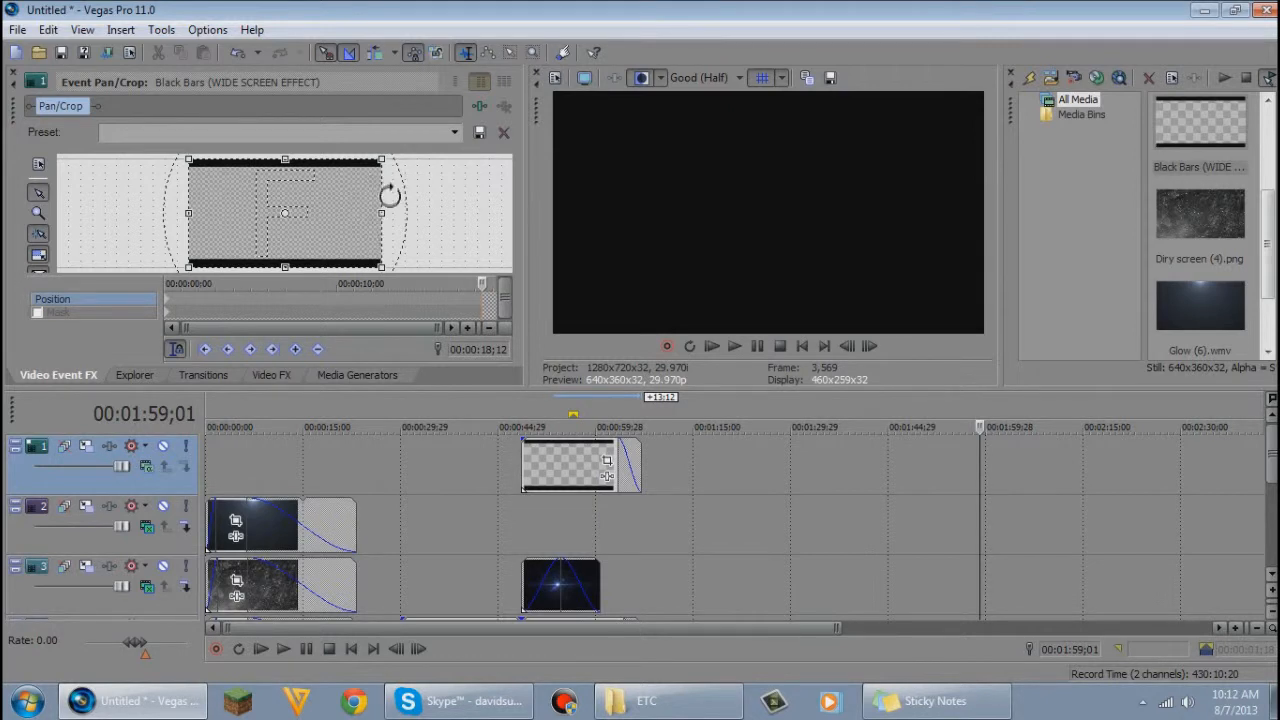
pyautogui.moveTo(380, 211); pyautogui.dragTo(397, 214)
pyautogui.click(576, 450)
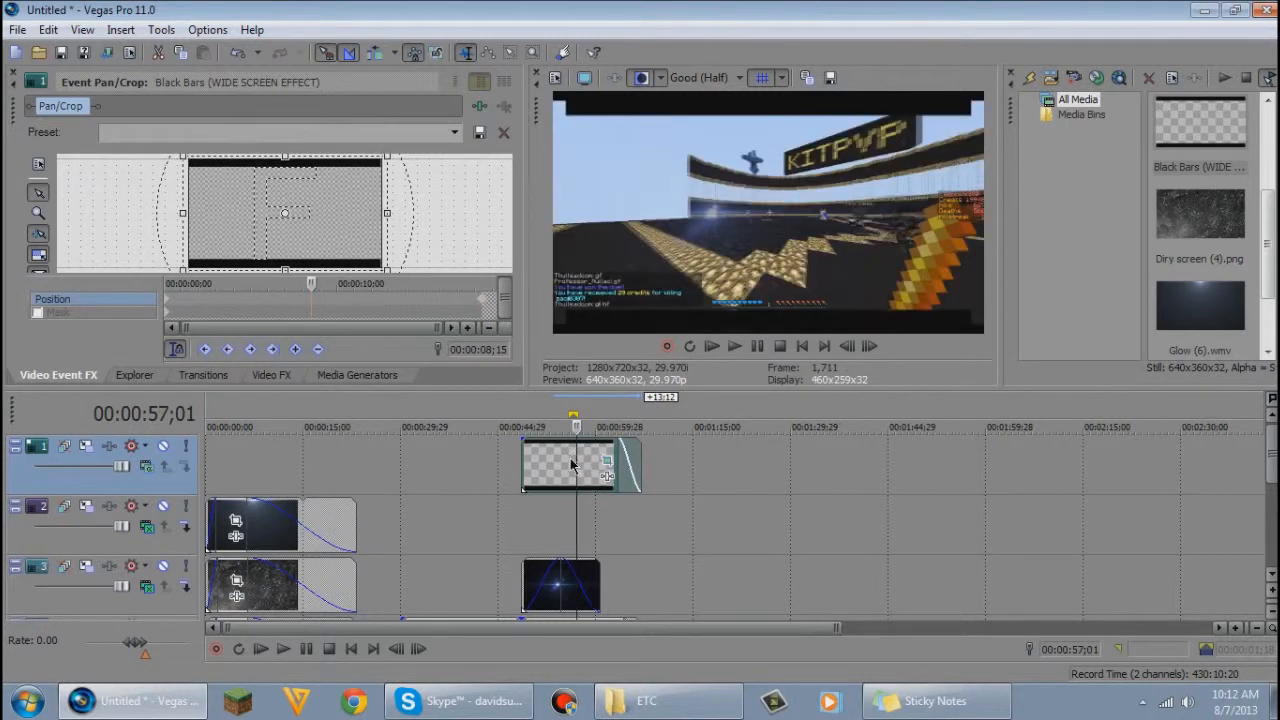
pyautogui.moveTo(388, 211); pyautogui.dragTo(383, 211)
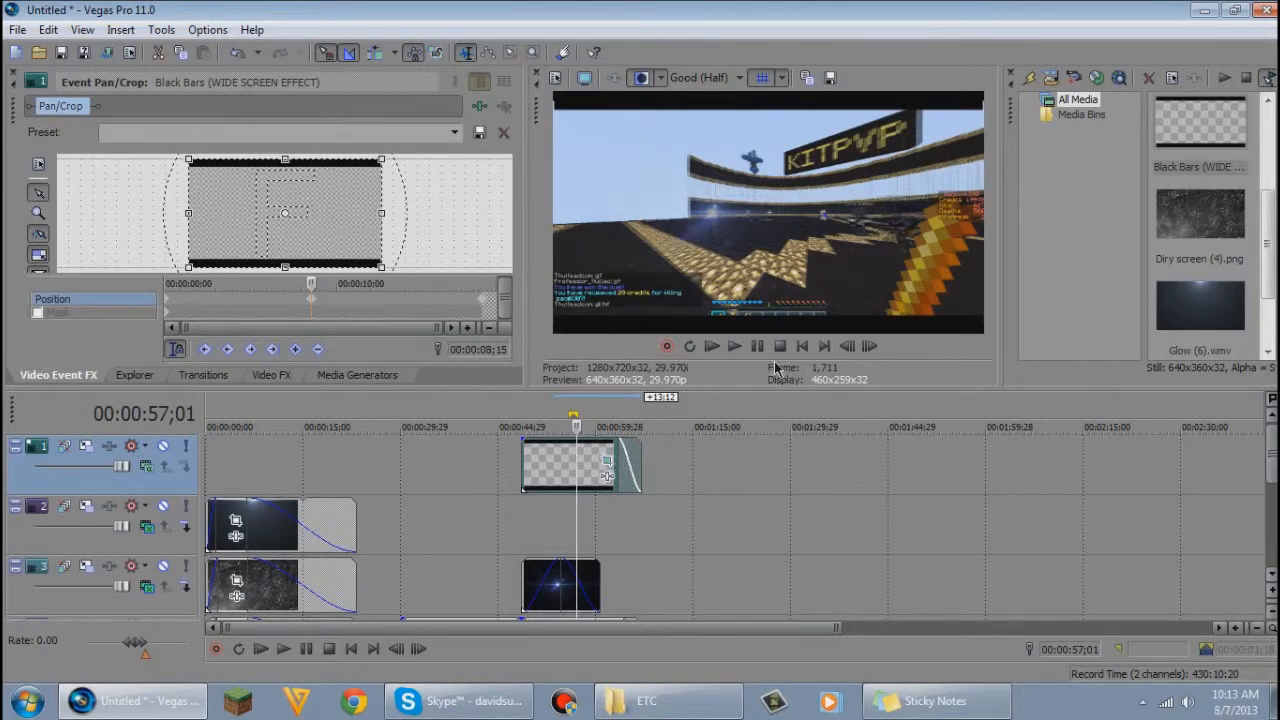
# Play the black bars section from 00:00:46;24 and try a smaller crop frame at the clip's start.
pyautogui.click(521, 458)
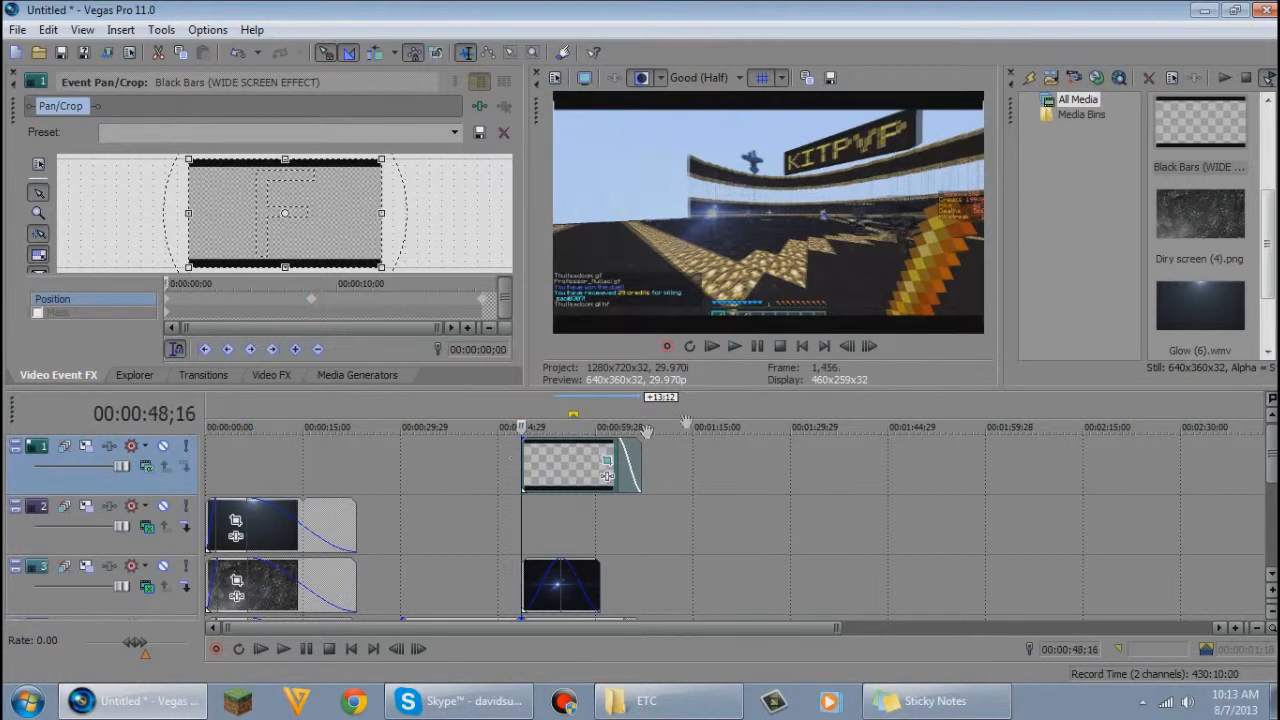
pyautogui.click(510, 455)
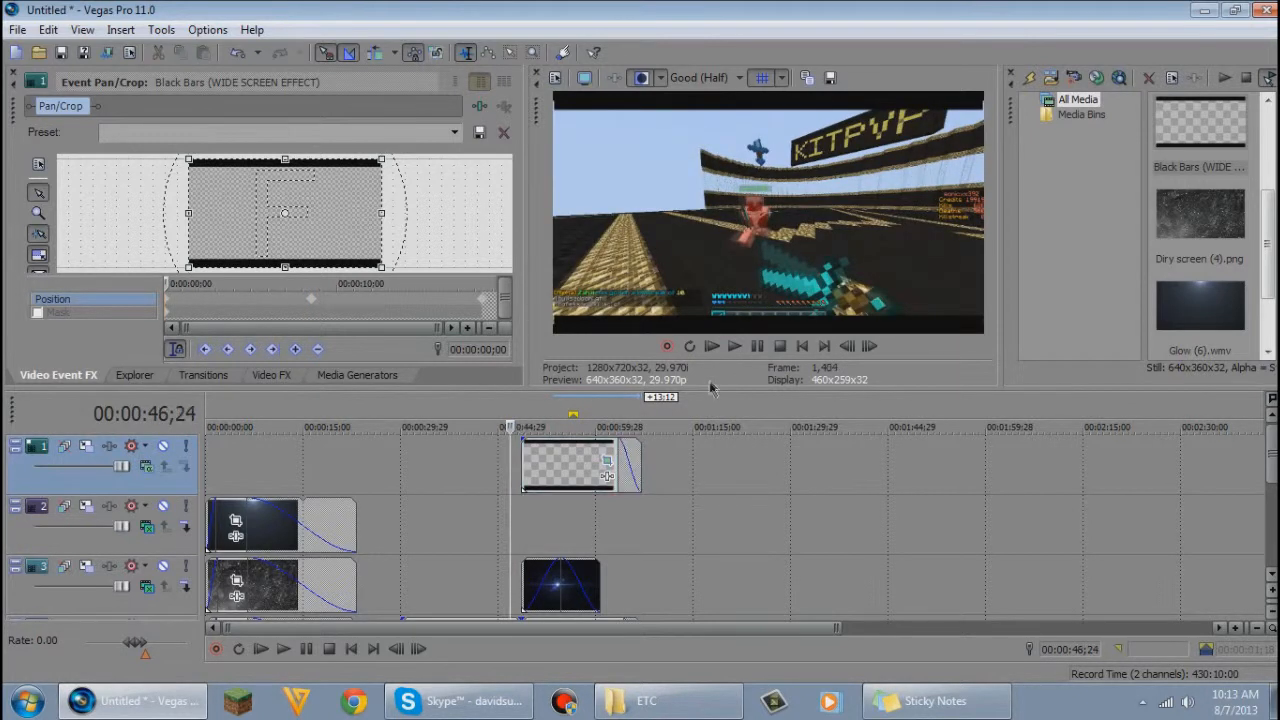
pyautogui.click(731, 347)
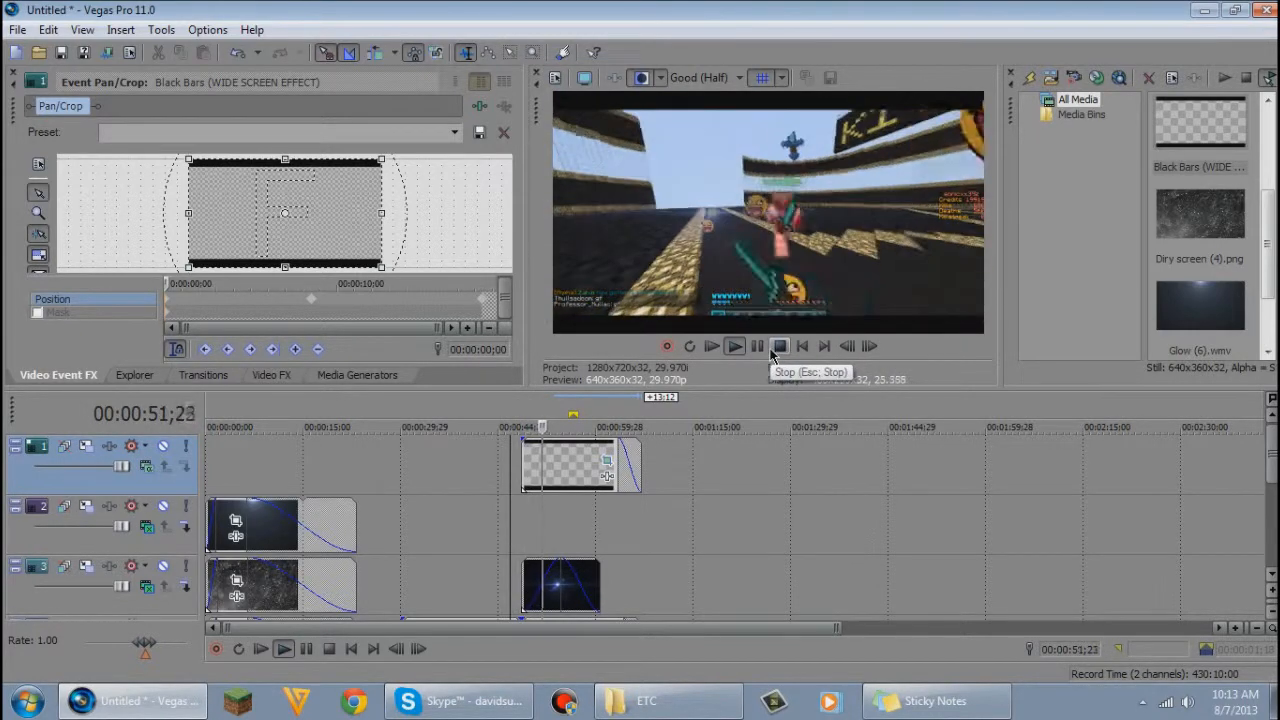
pyautogui.moveTo(385, 213); pyautogui.dragTo(376, 213)
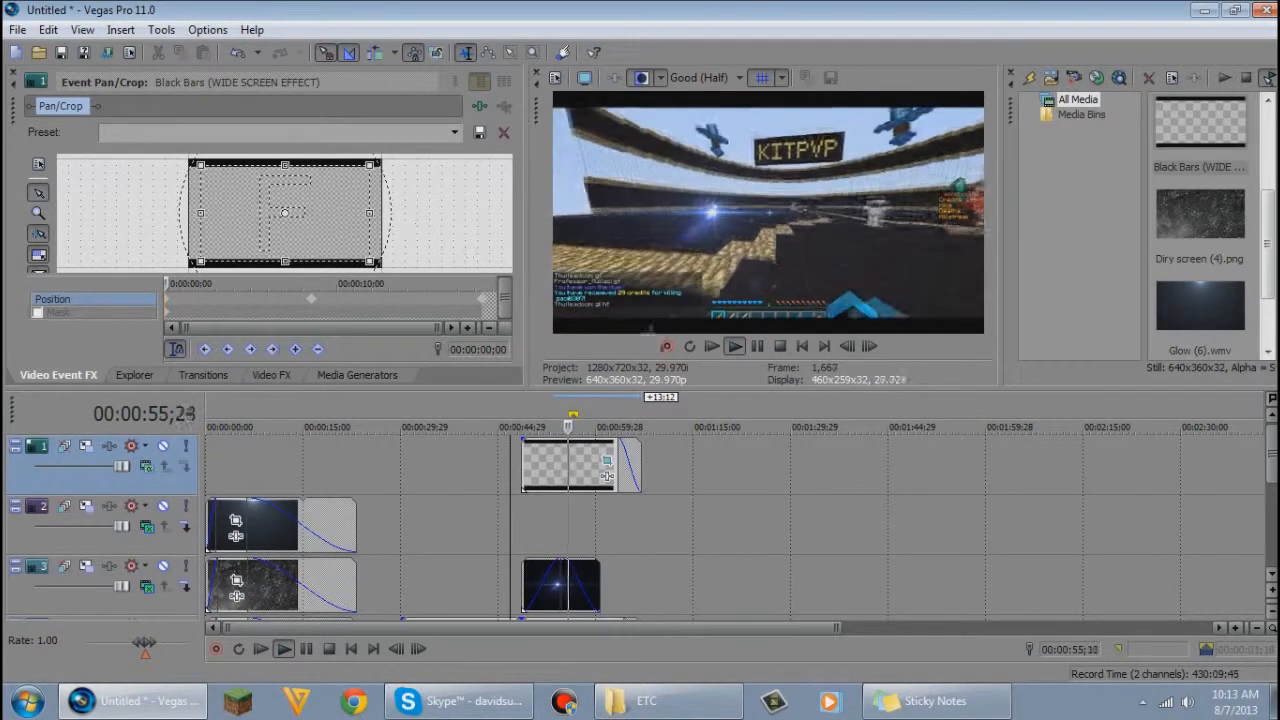
pyautogui.click(781, 348)
# Delete the middle and end position keyframes from the black bars' Pan/Crop.
pyautogui.rightClick(314, 303)
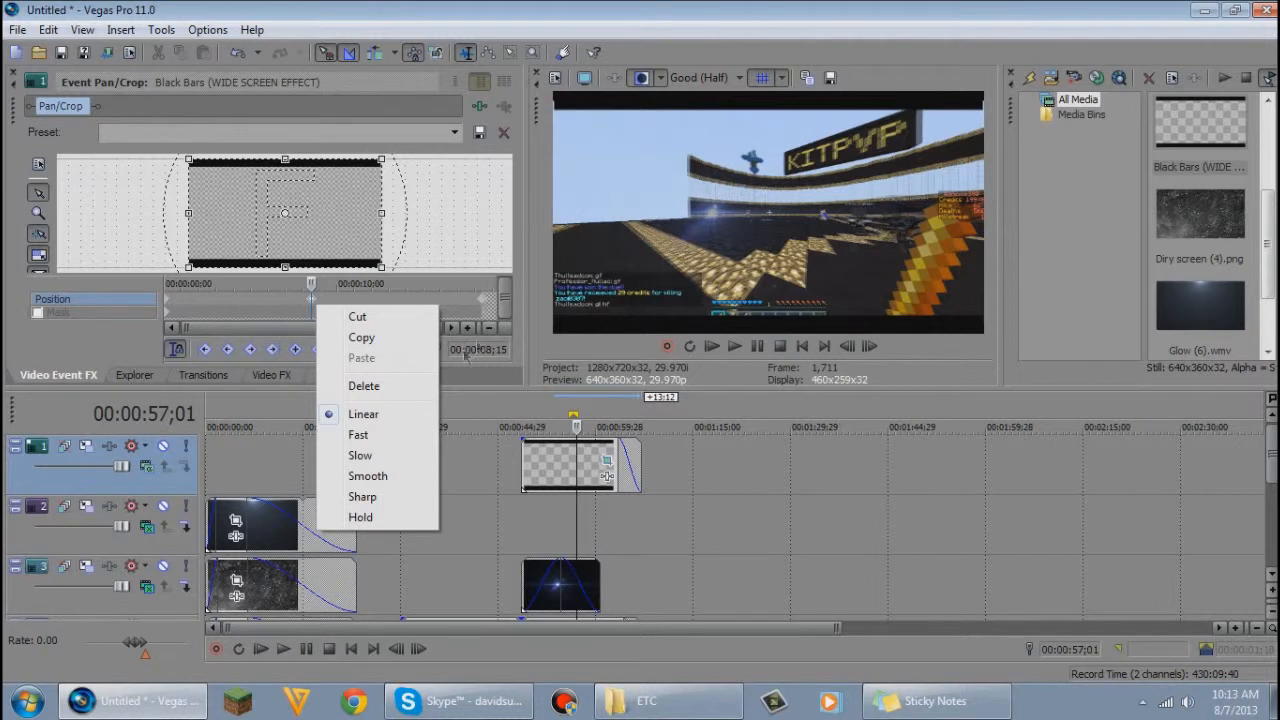
pyautogui.click(364, 386)
pyautogui.rightClick(483, 302)
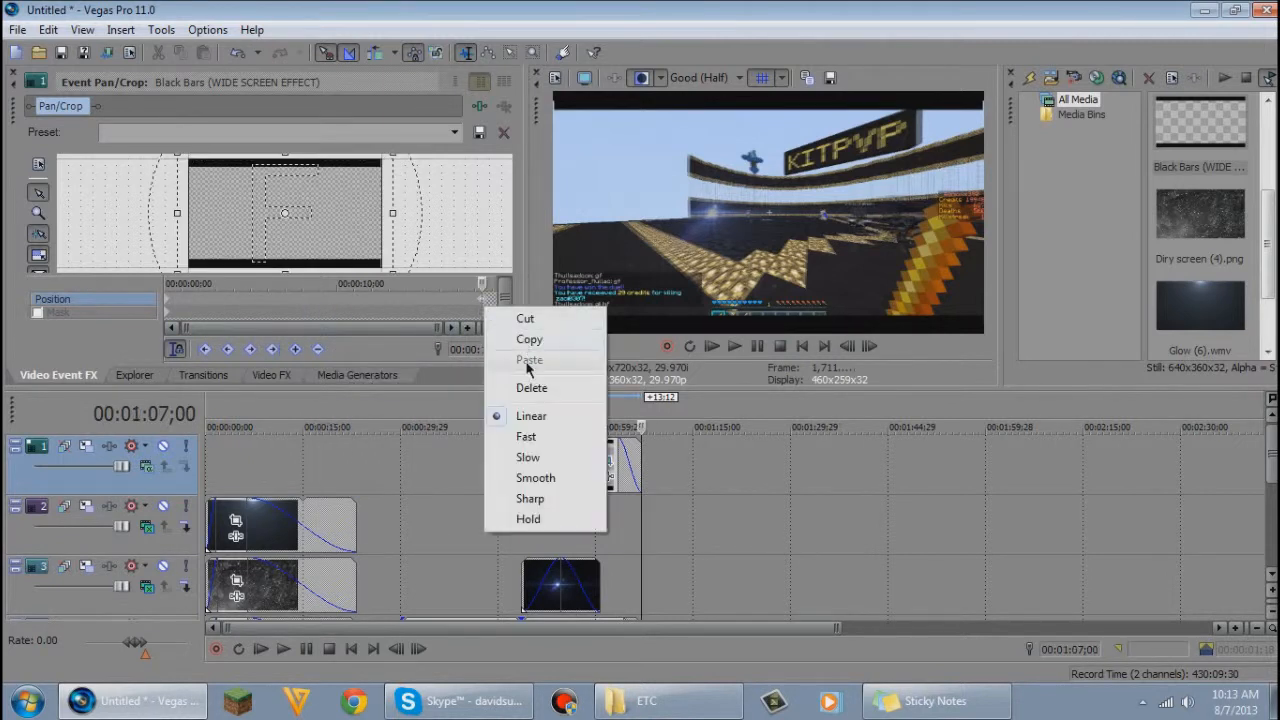
pyautogui.click(530, 387)
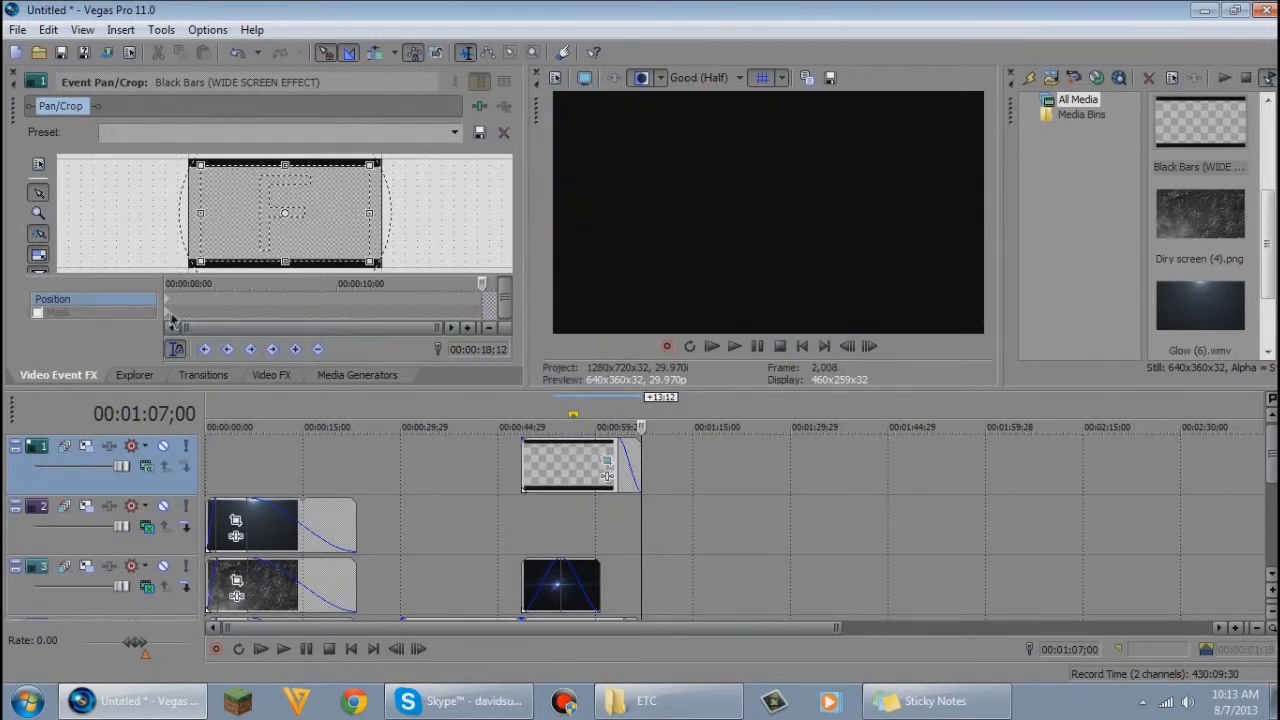
# Restore the black bars' crop frame at the clip's start to the full image size.
pyautogui.click(171, 307)
pyautogui.rightClick(171, 307)
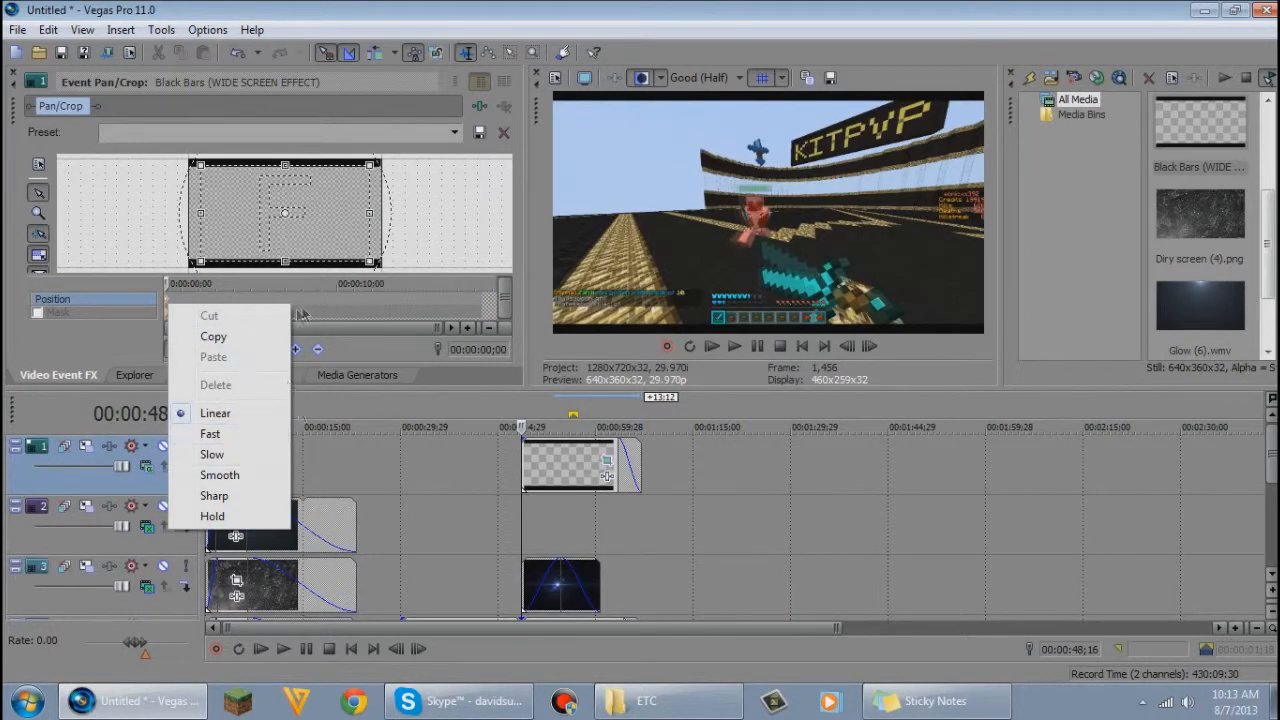
pyautogui.click(174, 299)
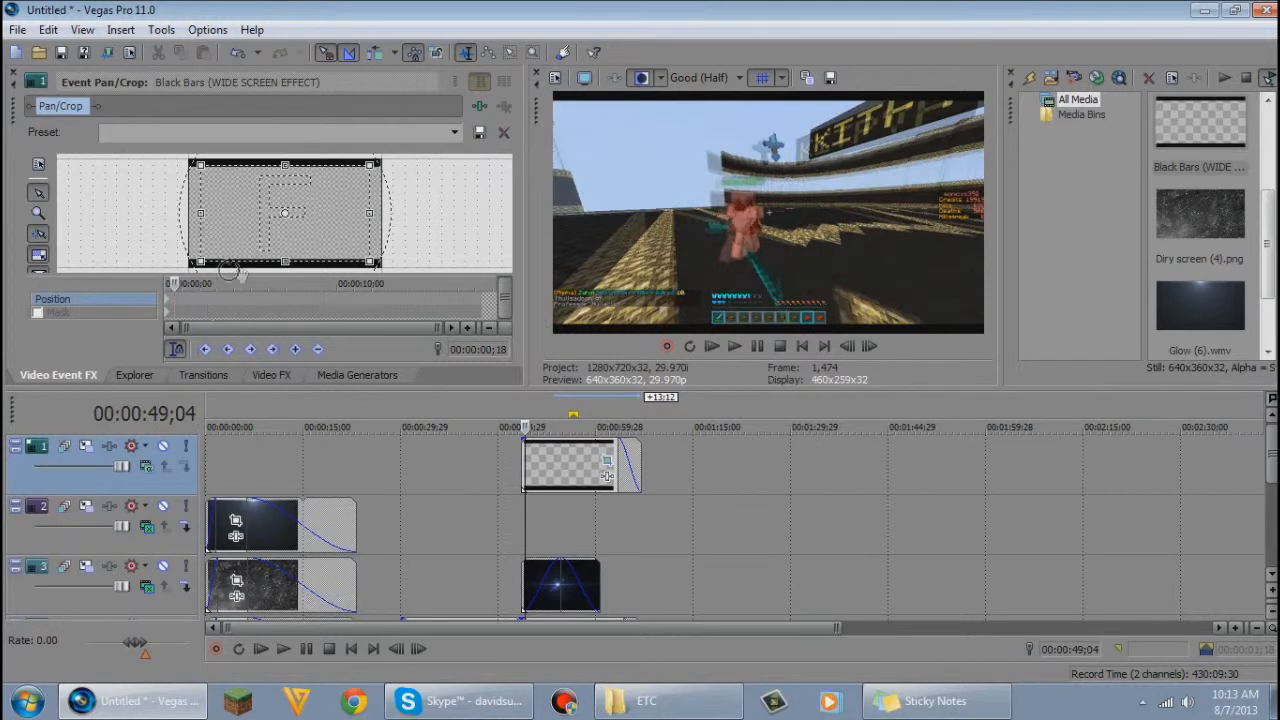
pyautogui.click(170, 307)
pyautogui.moveTo(200, 213); pyautogui.dragTo(190, 214)
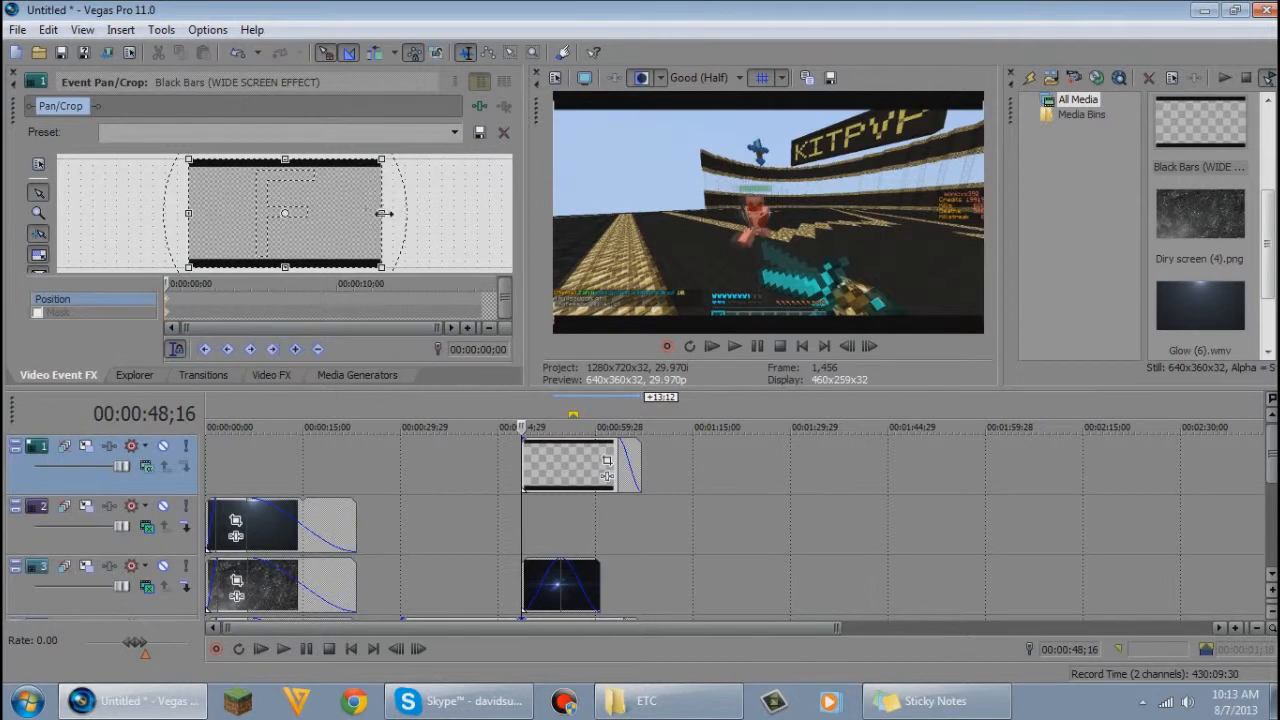
pyautogui.moveTo(384, 213); pyautogui.dragTo(370, 213)
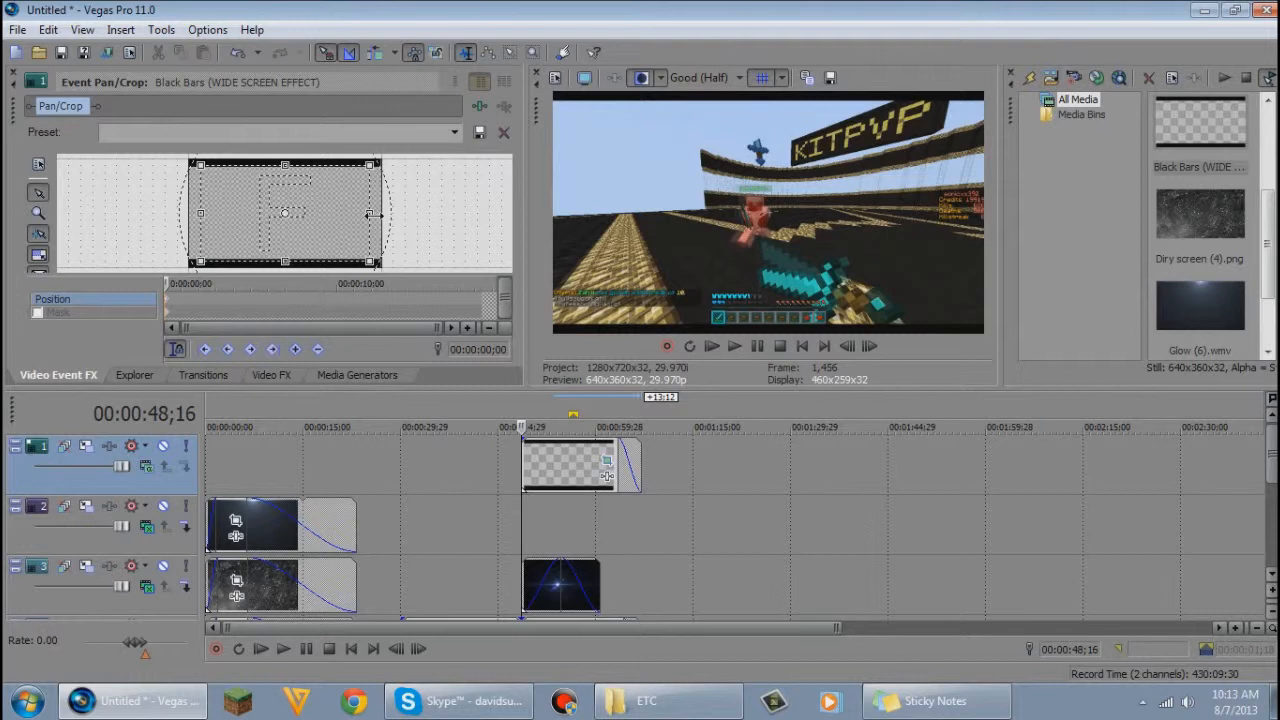
pyautogui.moveTo(369, 213); pyautogui.dragTo(383, 215)
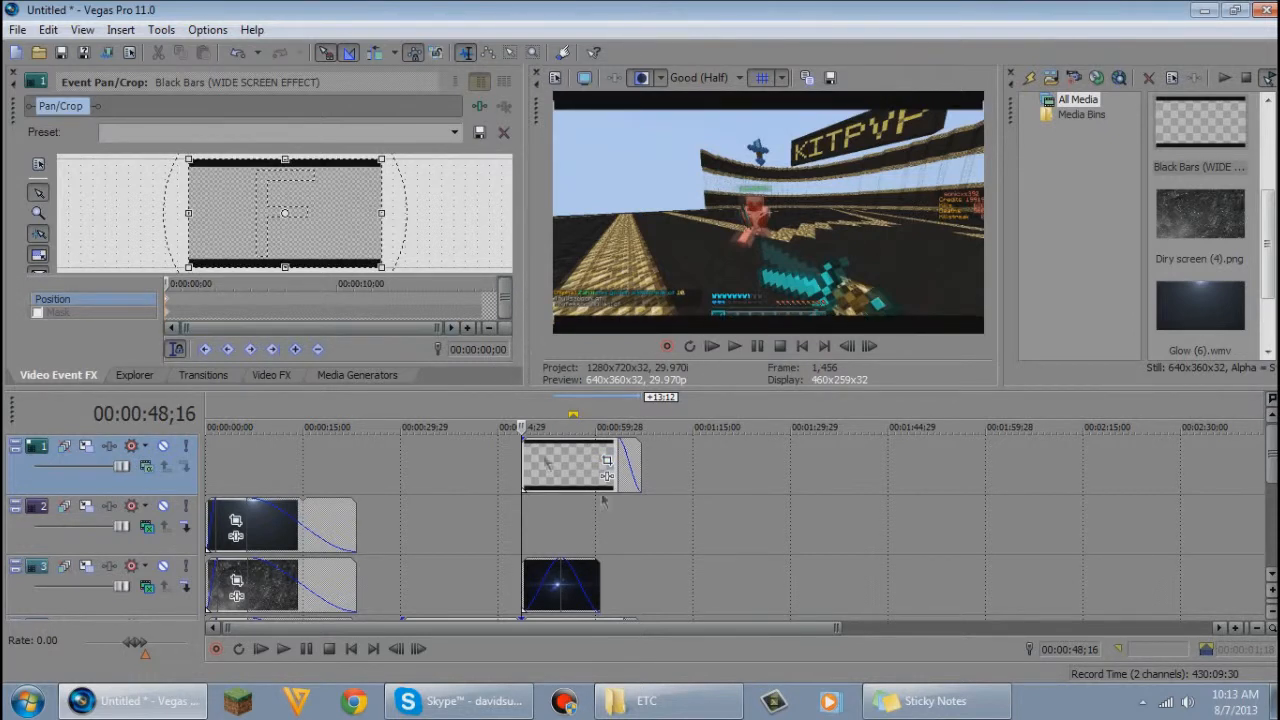
# Add Numbers.mp4 from the ETC folder to the glow track at about 00:01:38 and close the folder window.
pyautogui.click(646, 701)
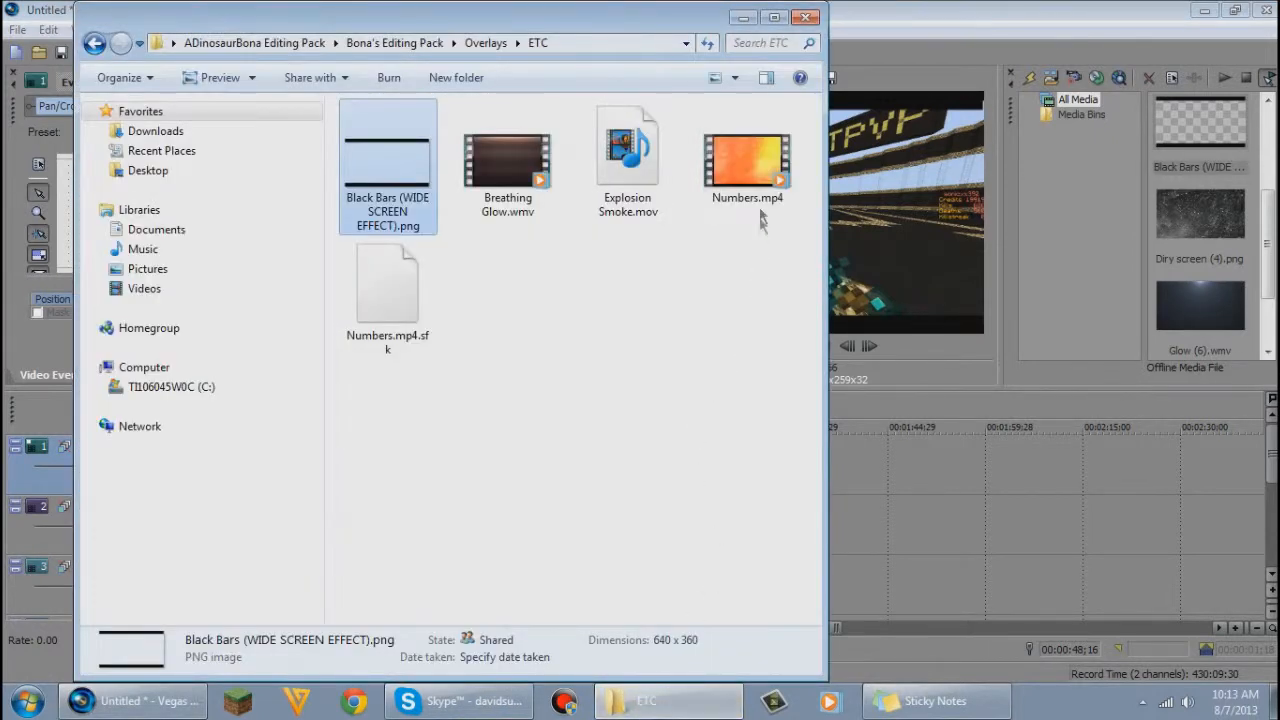
pyautogui.click(765, 163)
pyautogui.moveTo(765, 163); pyautogui.dragTo(895, 561)
pyautogui.moveTo(853, 517); pyautogui.dragTo(851, 512)
pyautogui.click(808, 20)
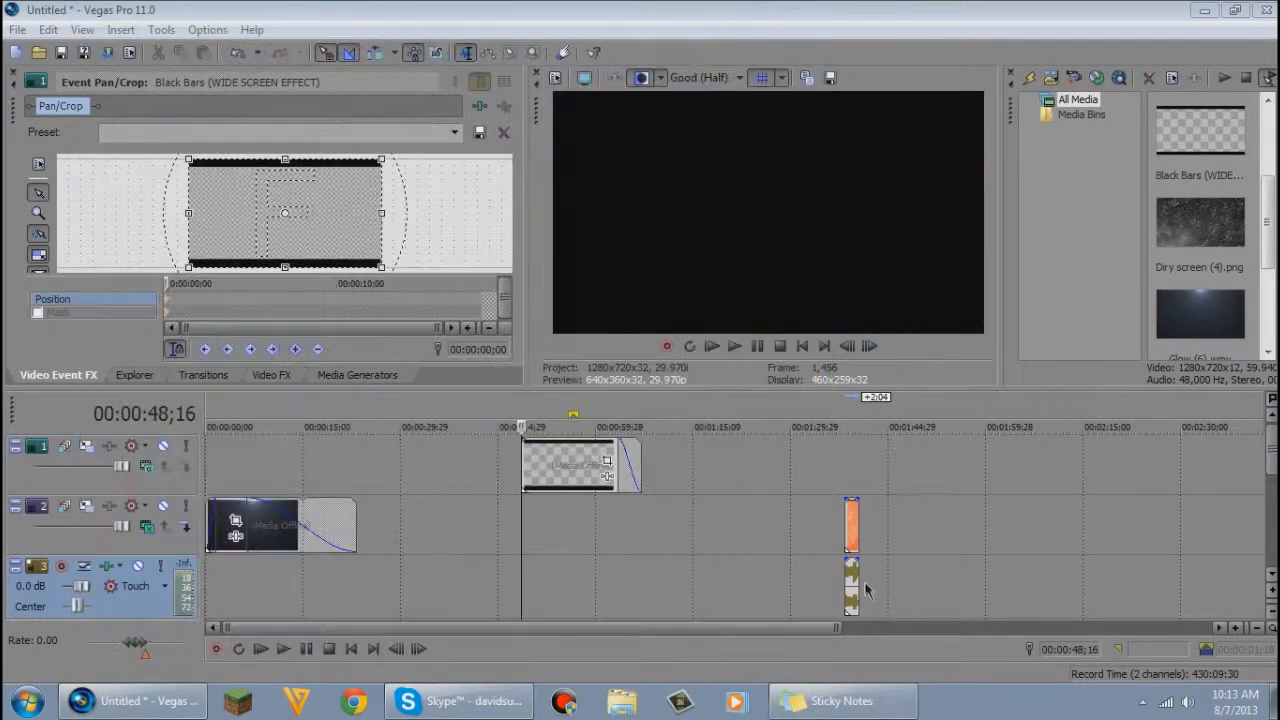
# Play the Numbers clip from its start to preview the effect.
pyautogui.click(858, 526)
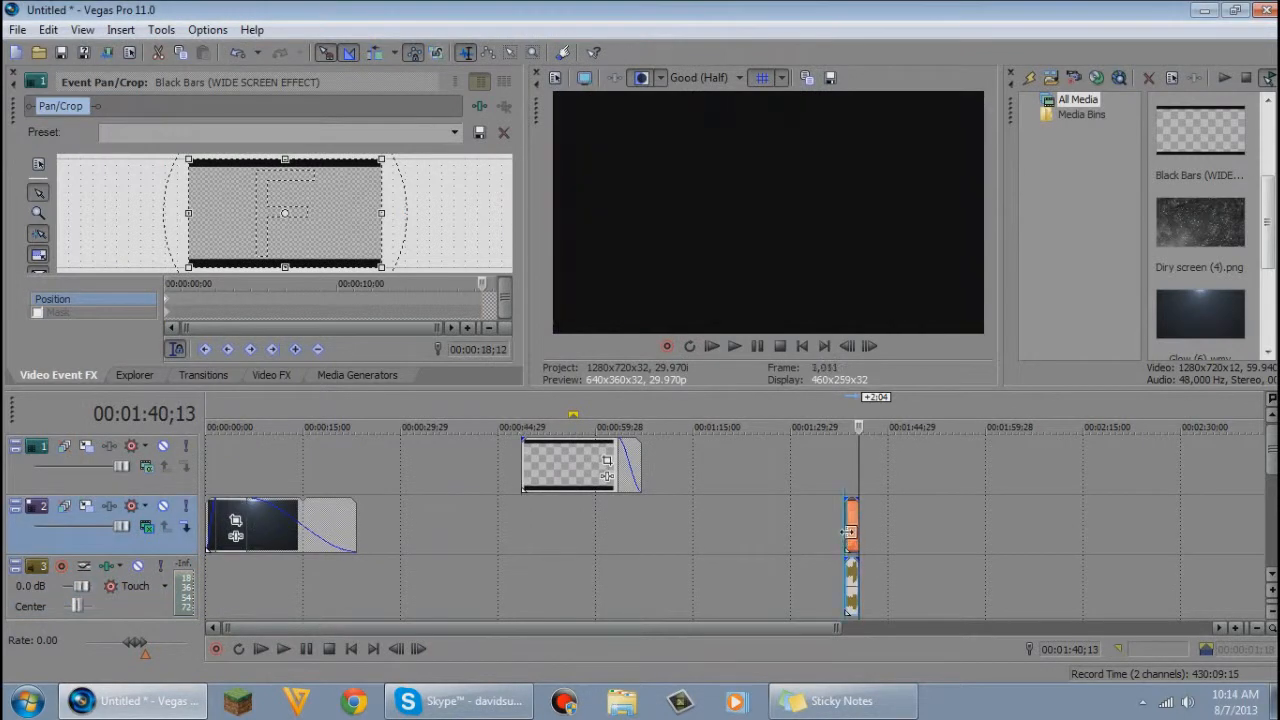
pyautogui.click(847, 526)
pyautogui.click(734, 347)
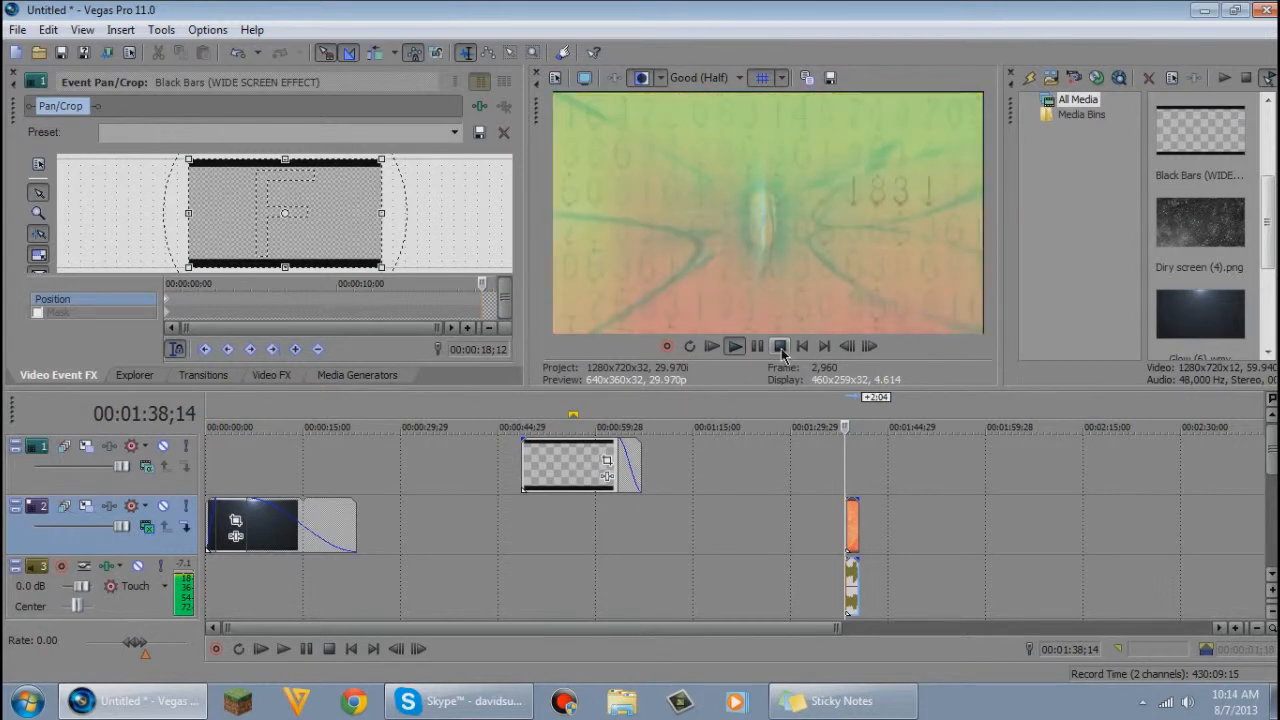
pyautogui.click(781, 347)
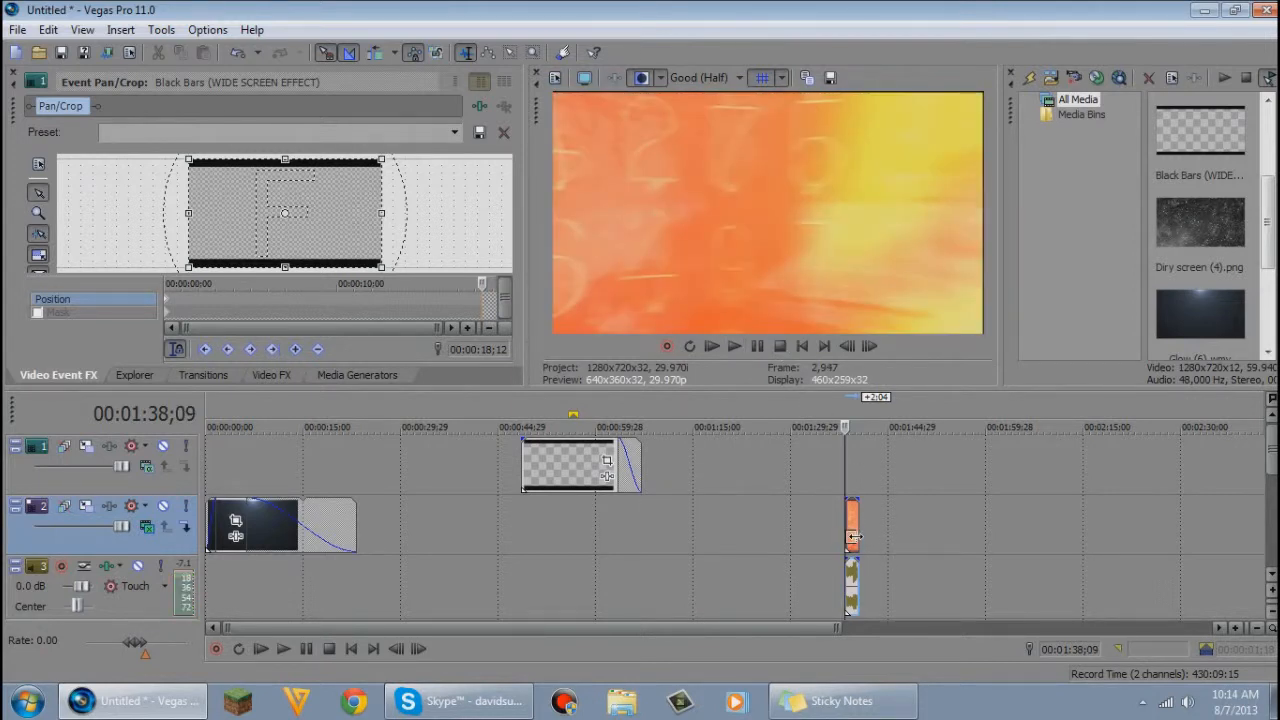
pyautogui.press('j')
pyautogui.click(781, 347)
# Delete the Numbers clip's audio and place its video beneath the black bars clip, spanning the same length.
pyautogui.rightClick(852, 578)
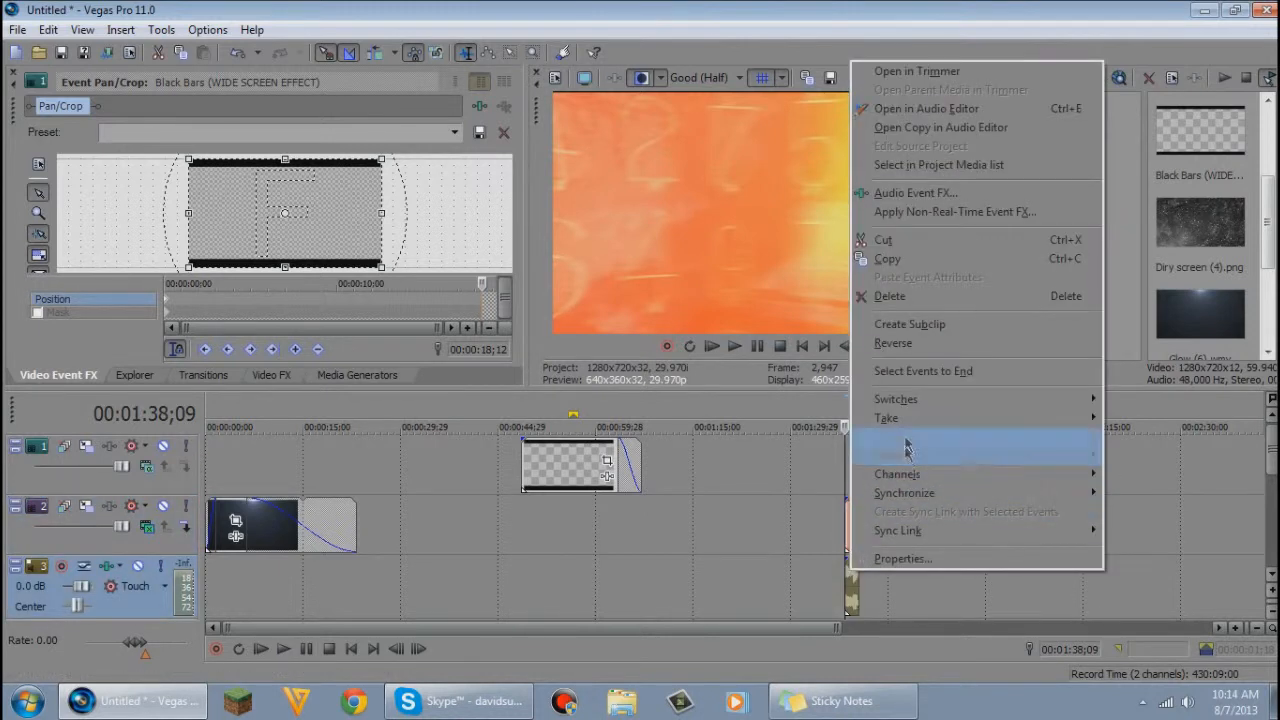
pyautogui.click(938, 308)
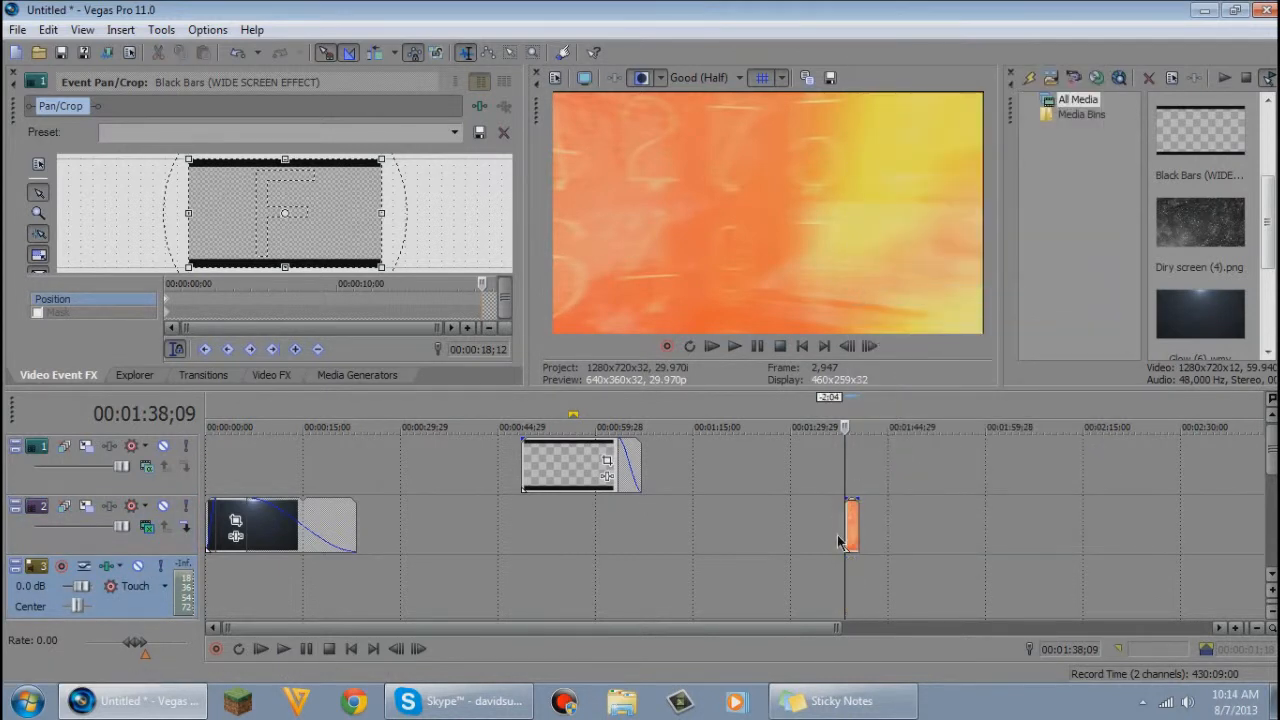
pyautogui.moveTo(852, 528)
pyautogui.mouseDown()
pyautogui.moveTo(545, 530)
pyautogui.moveTo(636, 519)
pyautogui.mouseUp()
# Add a fade-out to the end of the Numbers clip, about as long as the black bars' fade-out.
pyautogui.click(415, 550)
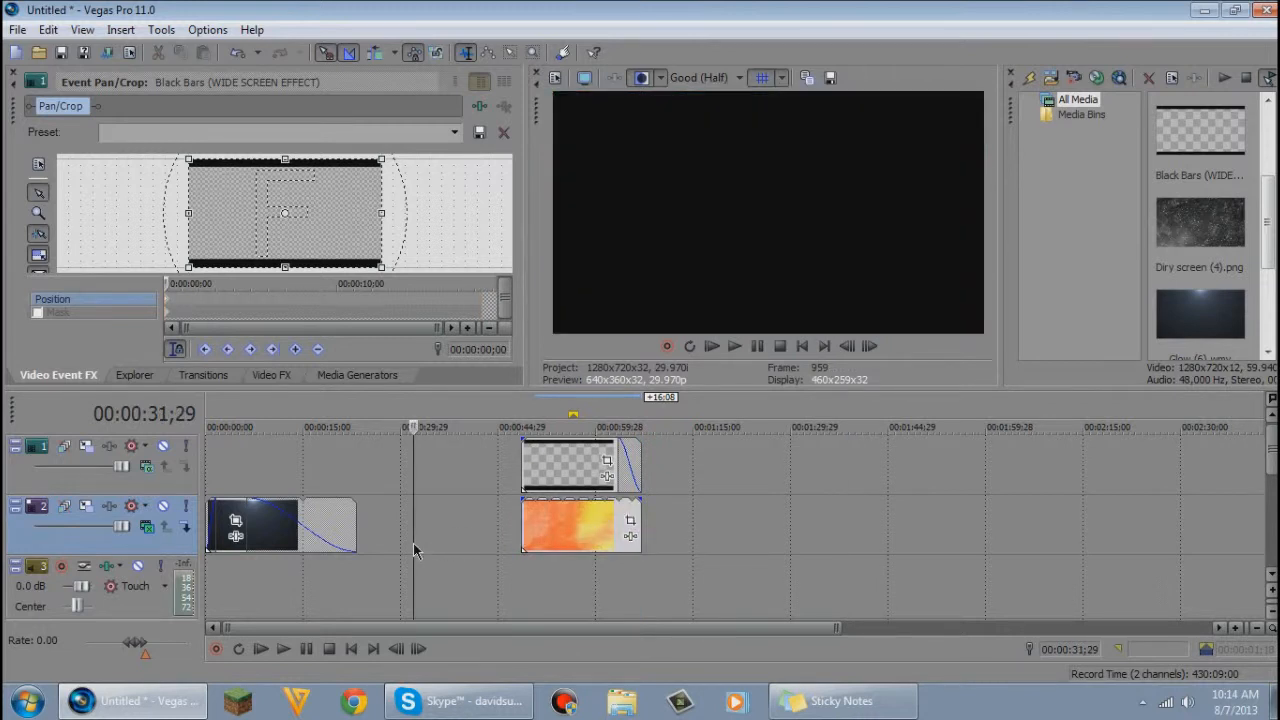
pyautogui.click(555, 537)
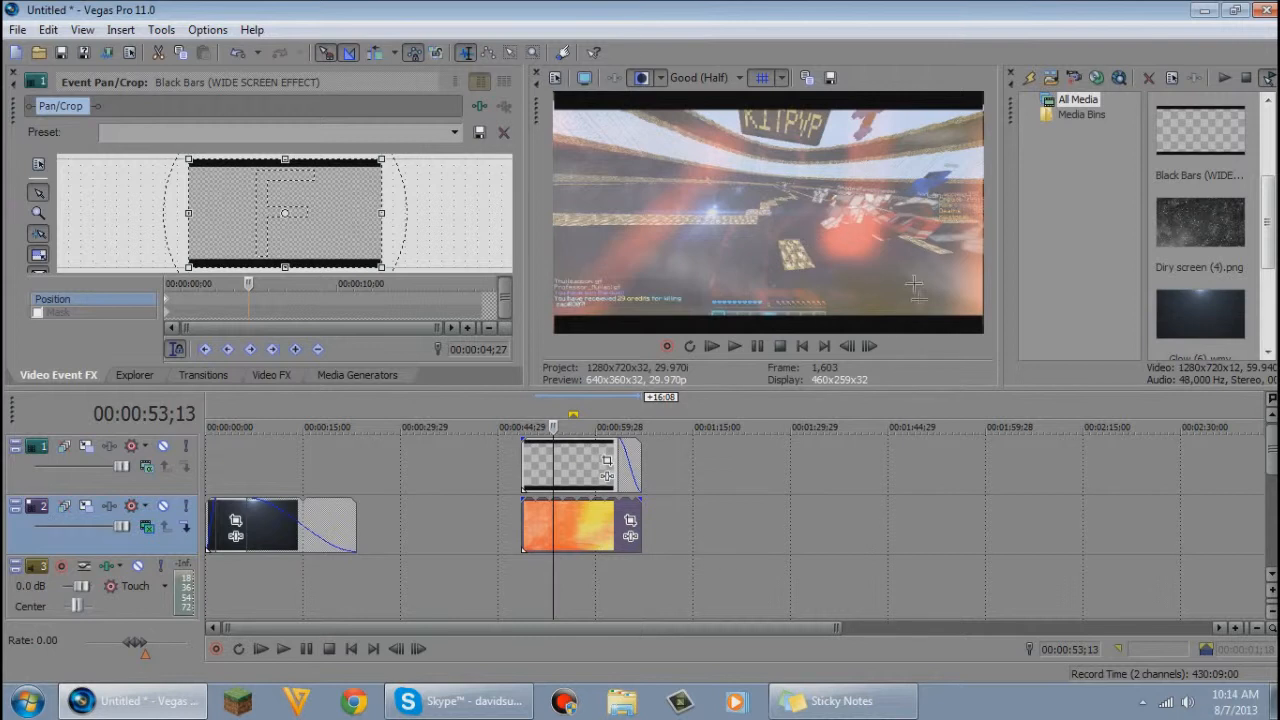
pyautogui.moveTo(639, 499); pyautogui.dragTo(617, 499)
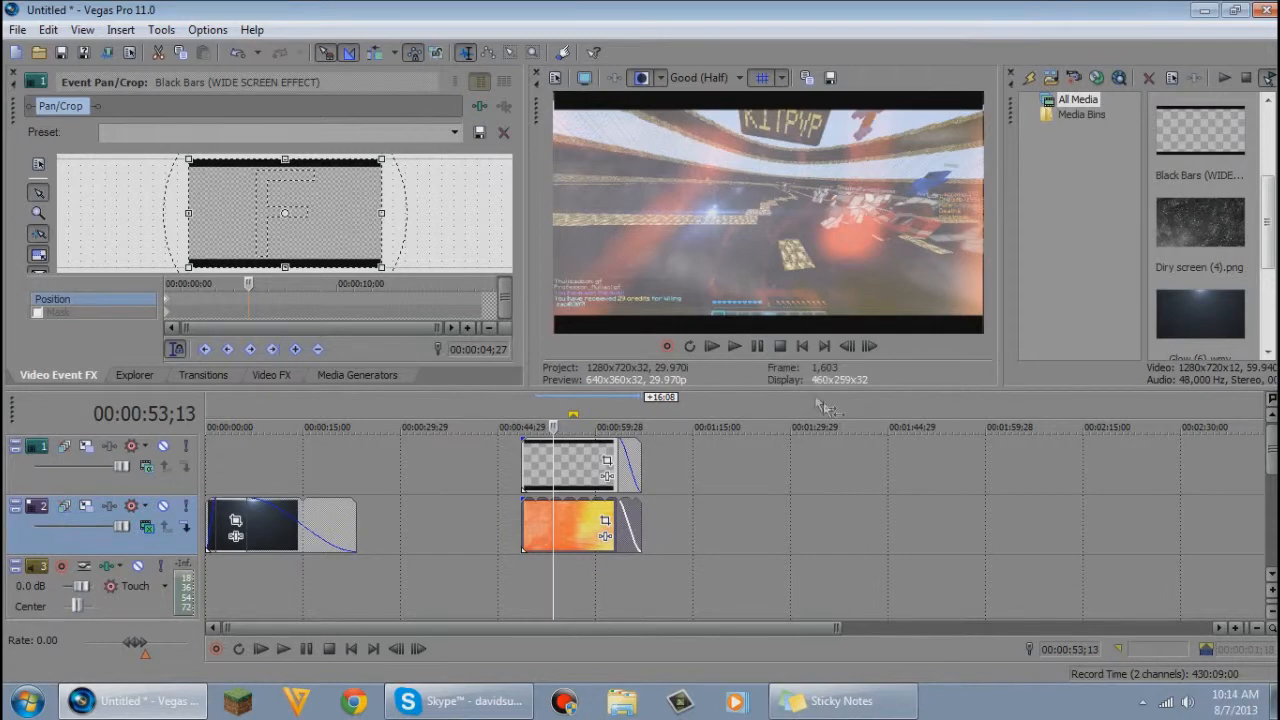
# Trim the music to end with the last fight clip at 00:01:07;00 and give it a short fade-out.
pyautogui.moveTo(1272, 452); pyautogui.dragTo(1272, 521)
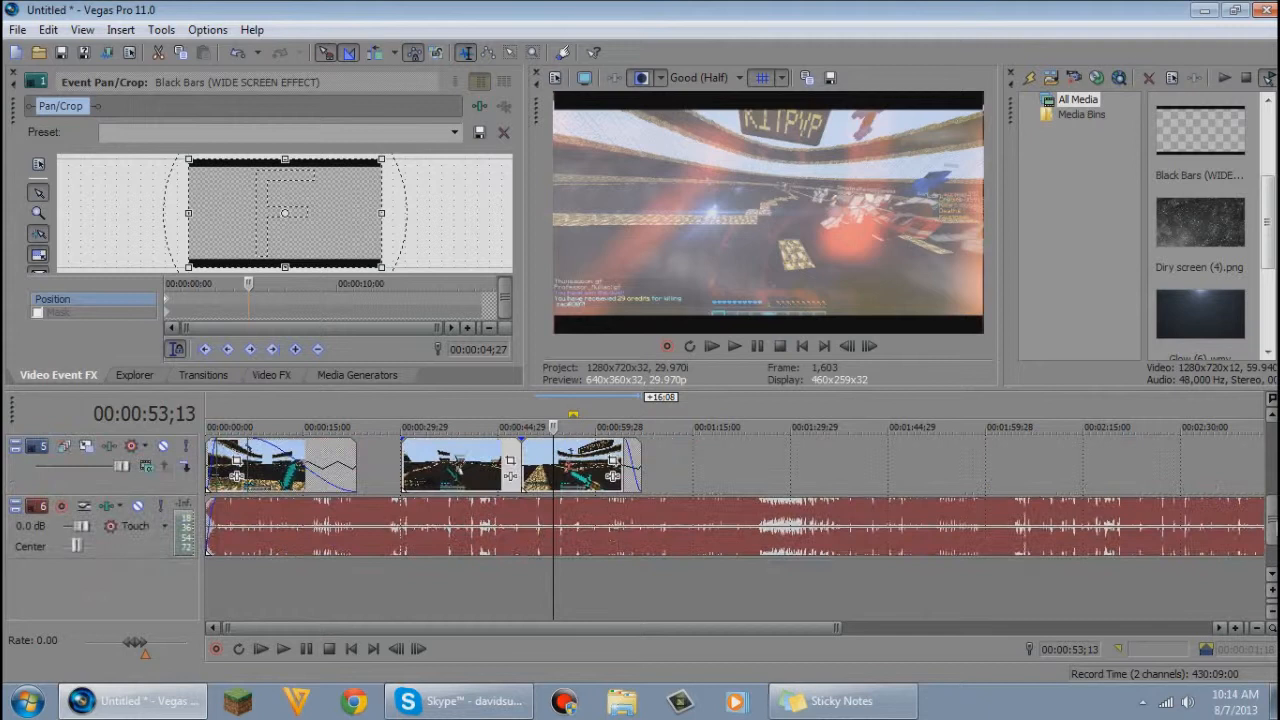
pyautogui.click(641, 465)
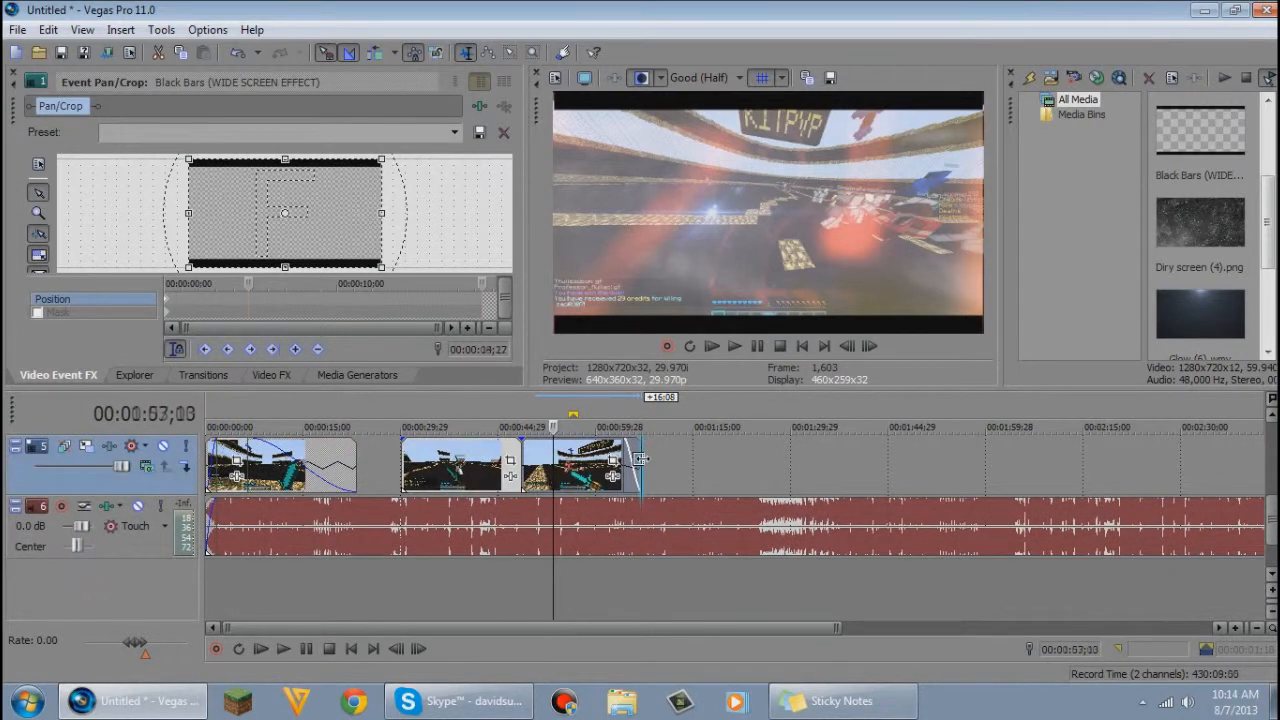
pyautogui.click(642, 532)
pyautogui.press('s')
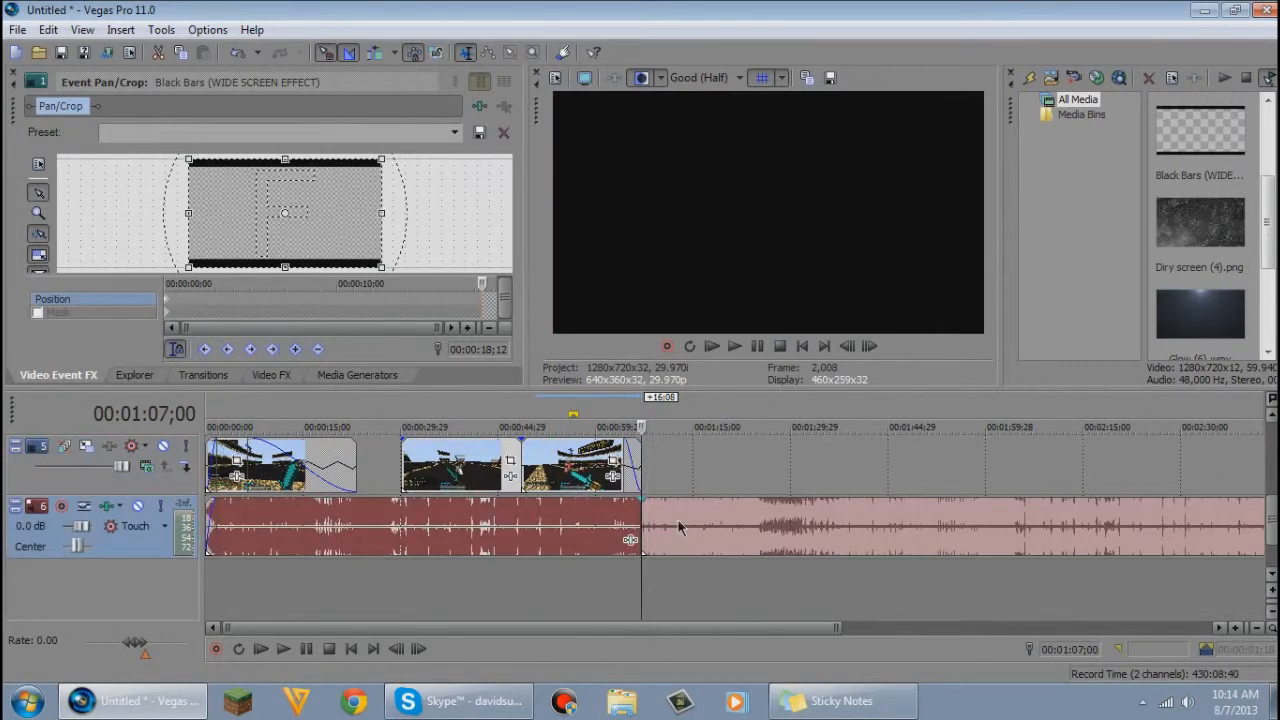
pyautogui.rightClick(679, 523)
pyautogui.rightClick(652, 533)
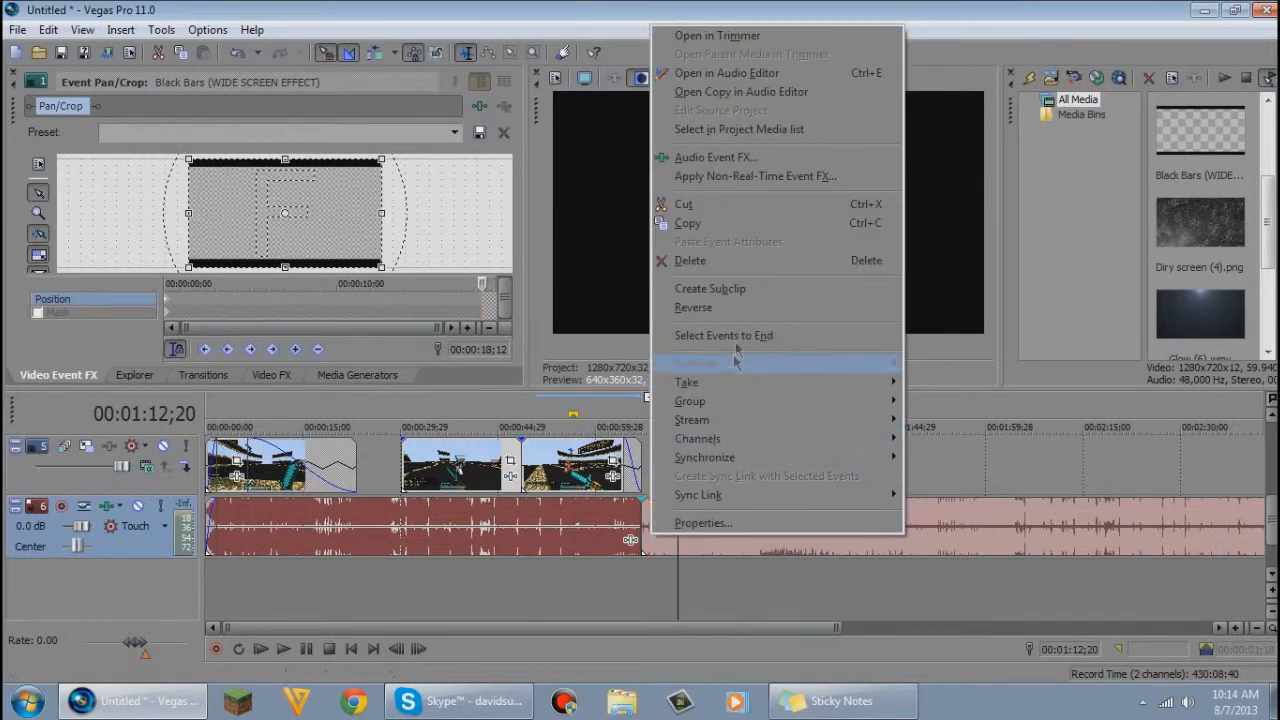
pyautogui.click(743, 266)
pyautogui.moveTo(641, 500); pyautogui.dragTo(633, 503)
pyautogui.scroll(1, 612, 600)
pyautogui.scroll(-2, 612, 600)
pyautogui.scroll(2, 612, 480)
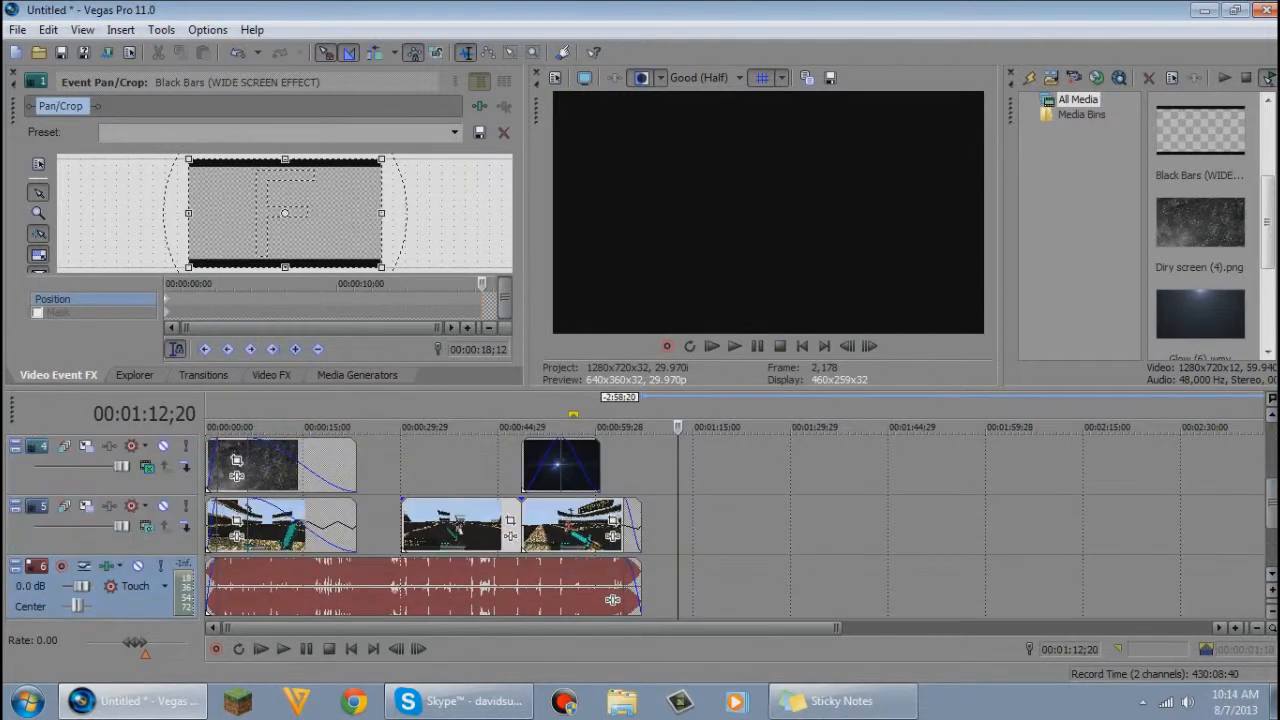
pyautogui.scroll(-2, 640, 527)
pyautogui.scroll(2, 640, 527)
pyautogui.scroll(-2, 612, 600)
pyautogui.scroll(2, 612, 600)
pyautogui.scroll(-1, 612, 600)
pyautogui.scroll(-1, 612, 600)
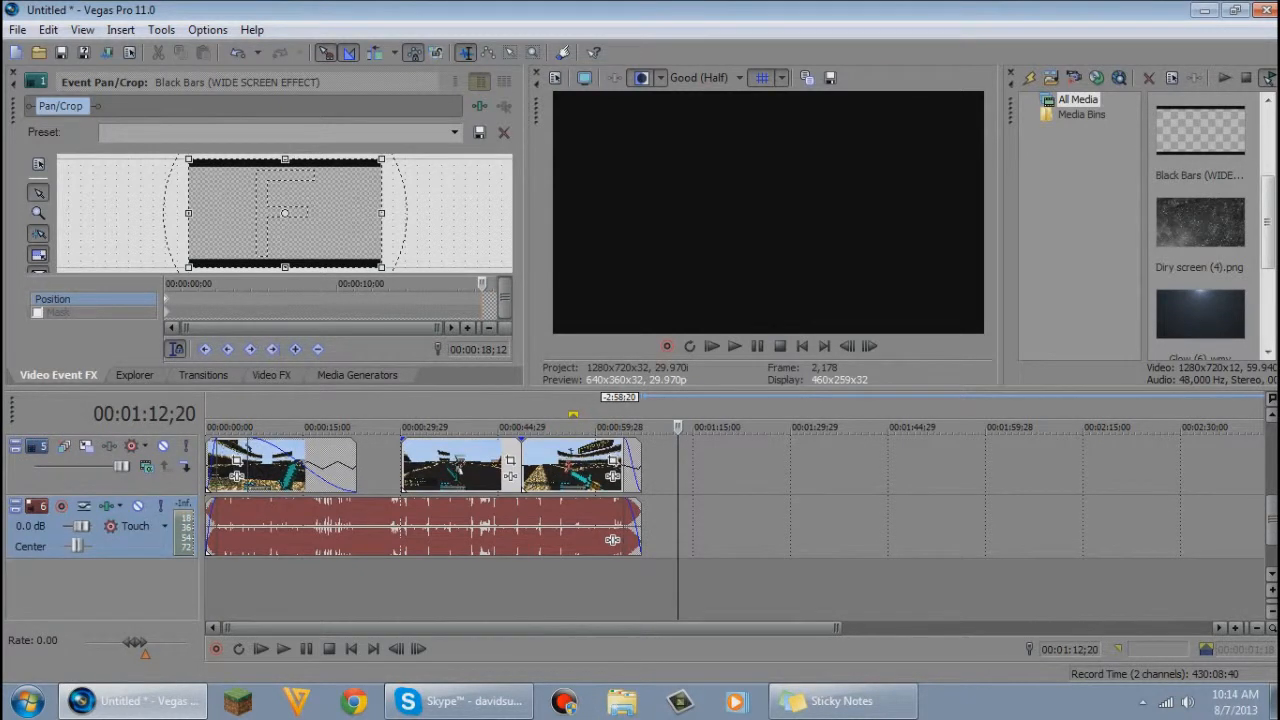
pyautogui.scroll(4, 612, 540)
pyautogui.scroll(-3, 612, 540)
pyautogui.scroll(2, 612, 540)
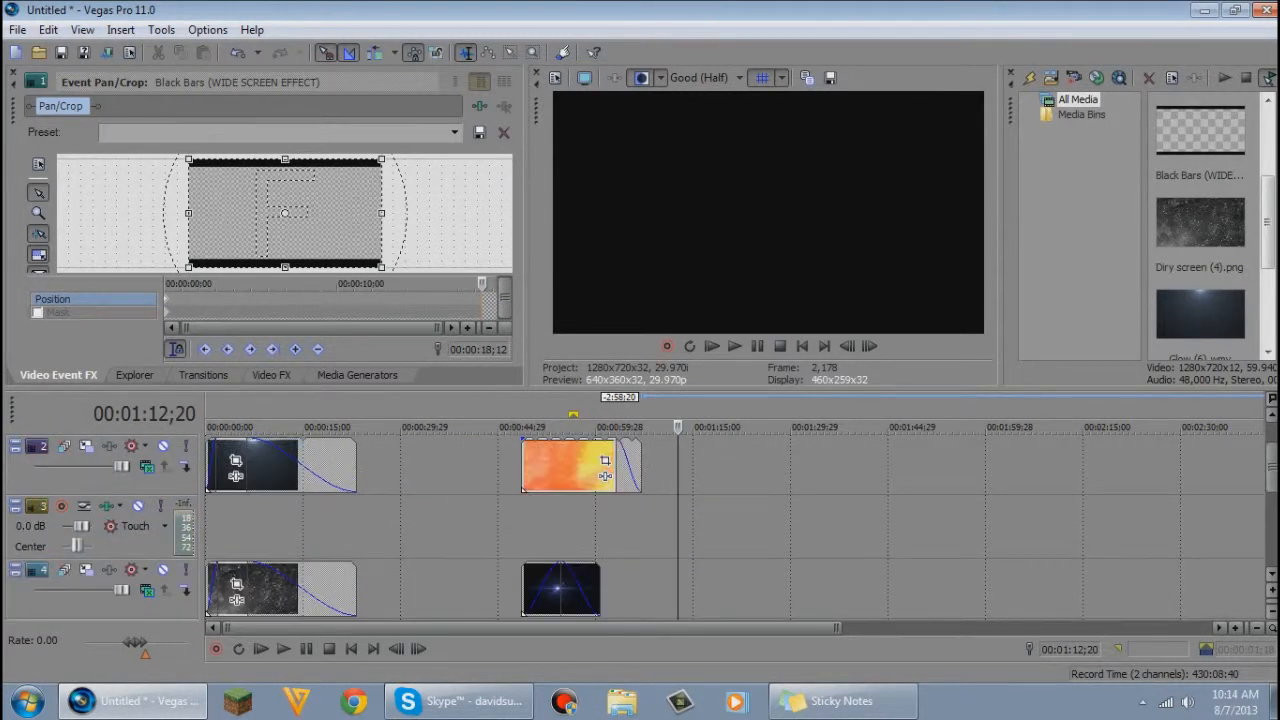
pyautogui.scroll(1, 612, 540)
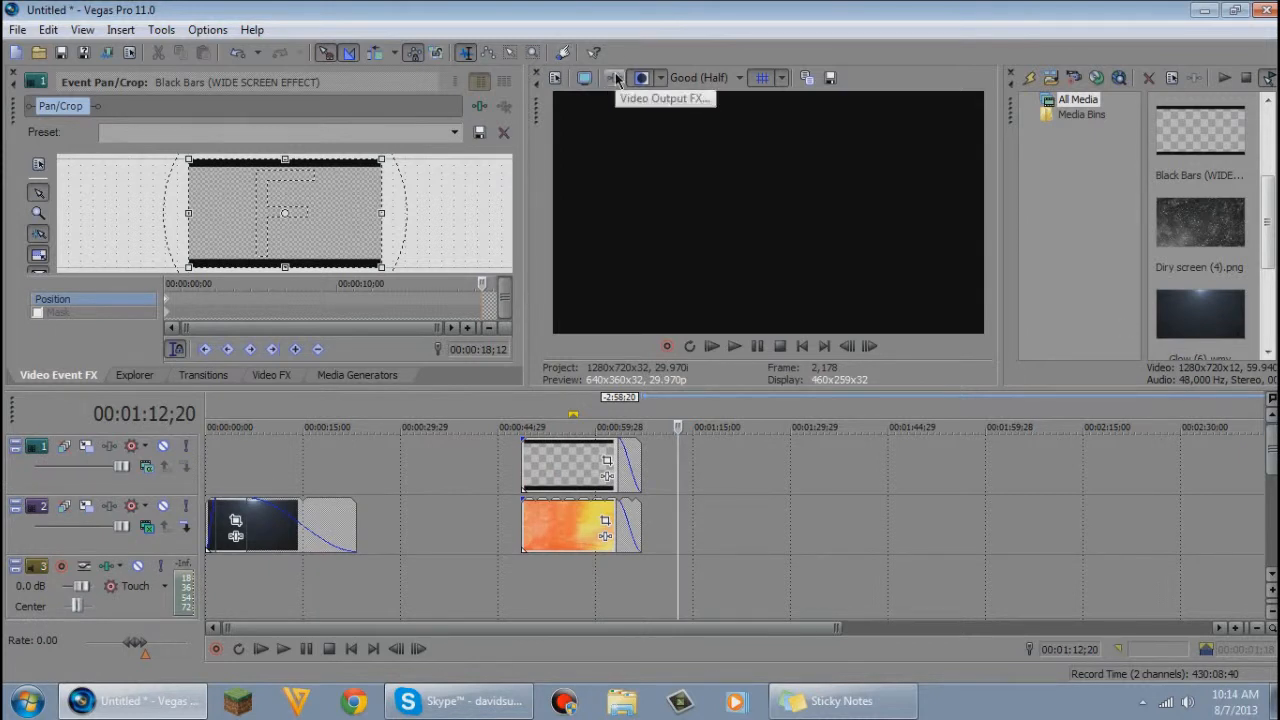
# Add the Sony Cookie Cutter plug-in to the video output effects.
pyautogui.click(588, 78)
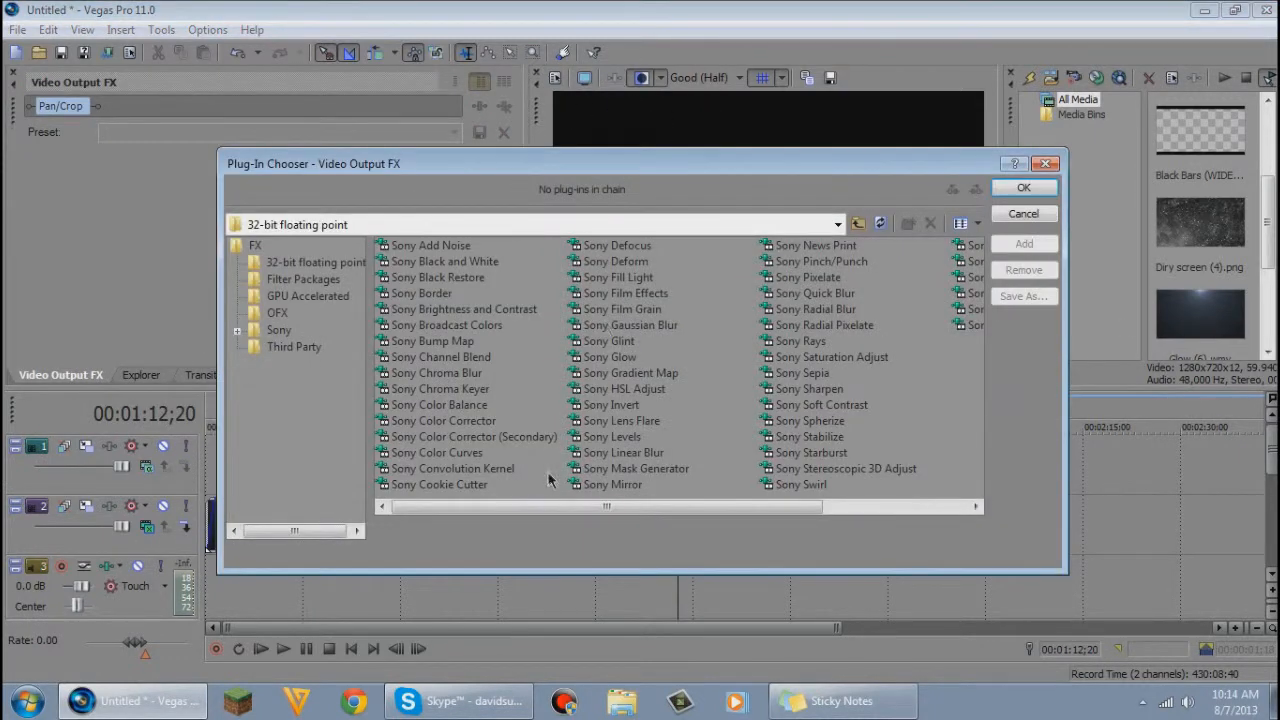
pyautogui.click(476, 486)
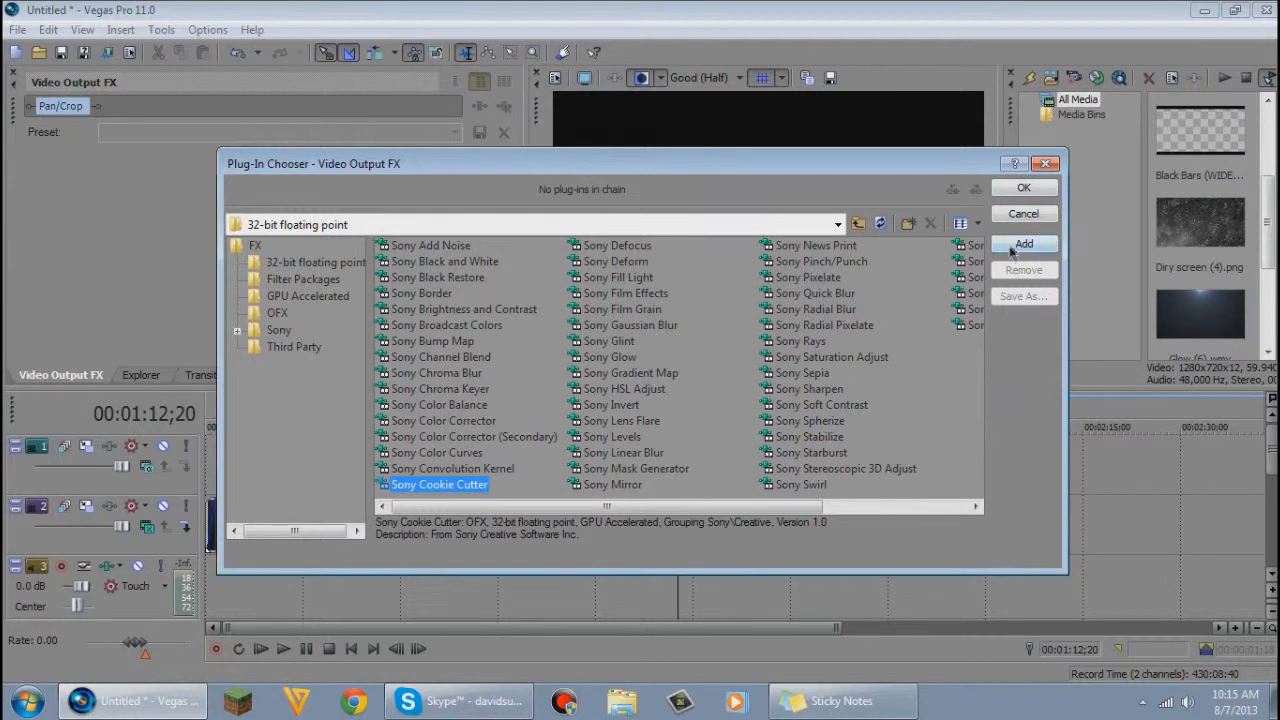
pyautogui.moveTo(715, 509); pyautogui.dragTo(470, 498)
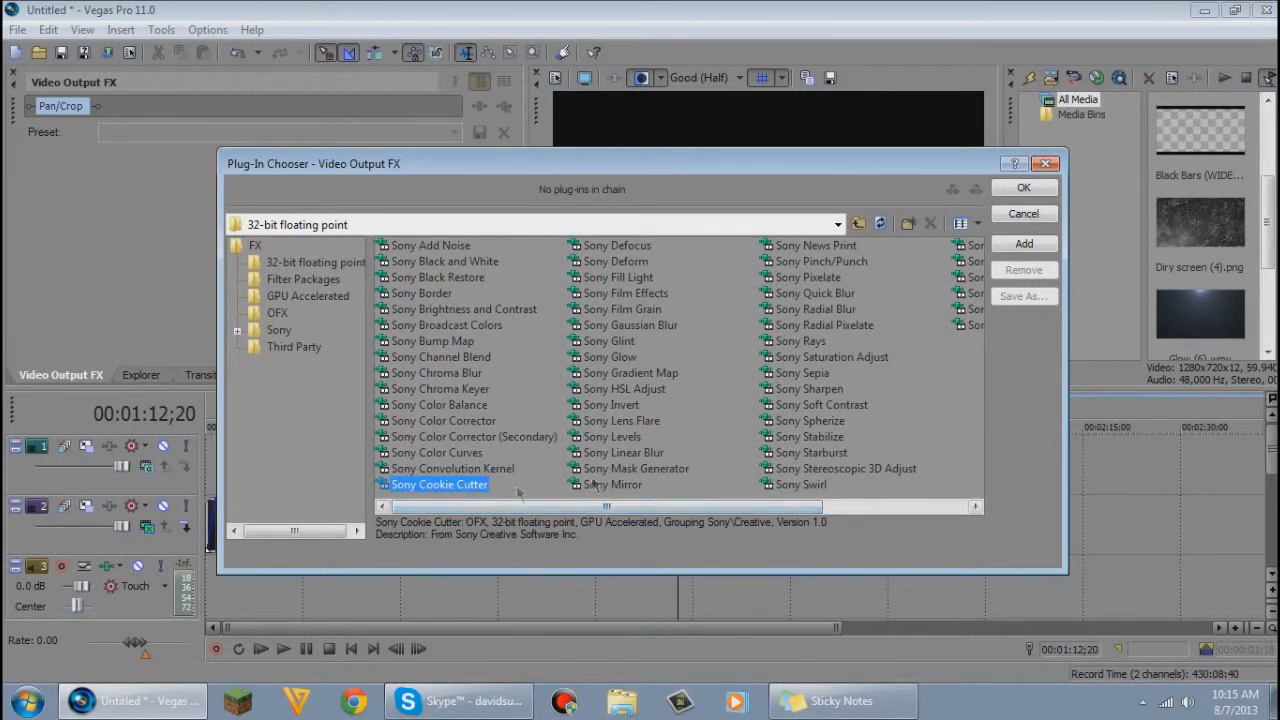
pyautogui.click(1024, 245)
pyautogui.click(1024, 187)
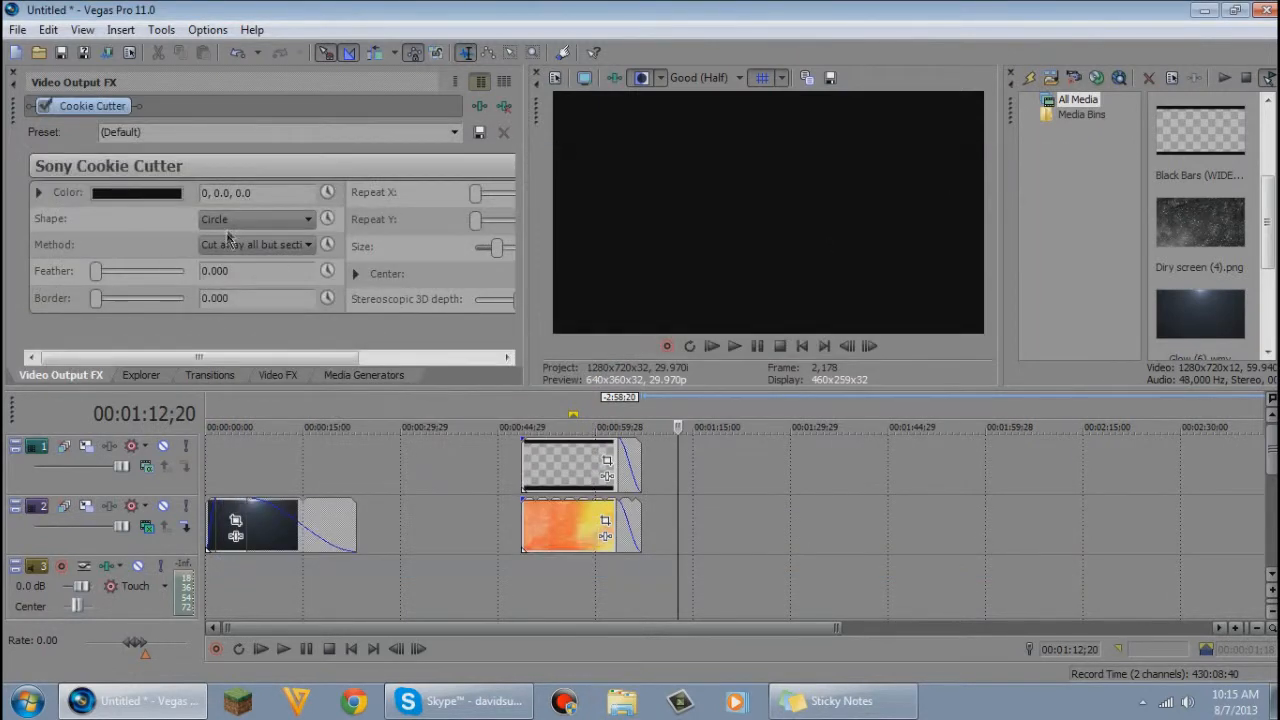
# Set the Cookie Cutter's shape to Rectangle and raise its feather to the maximum.
pyautogui.click(228, 220)
pyautogui.click(257, 266)
pyautogui.moveTo(93, 273); pyautogui.dragTo(340, 278)
# Set the Cookie Cutter's size to 0.474, using the frame at 00:00:56;05 to judge the dark edges.
pyautogui.moveTo(165, 361); pyautogui.dragTo(292, 370)
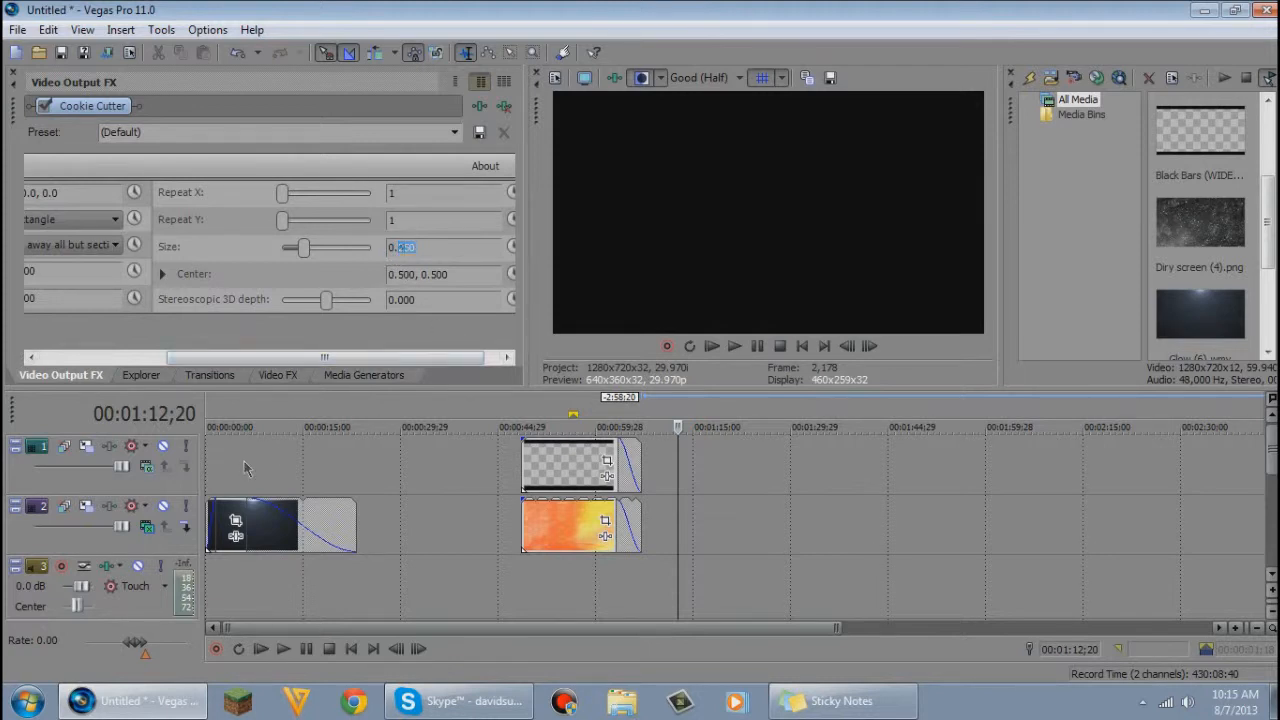
pyautogui.press('Return')
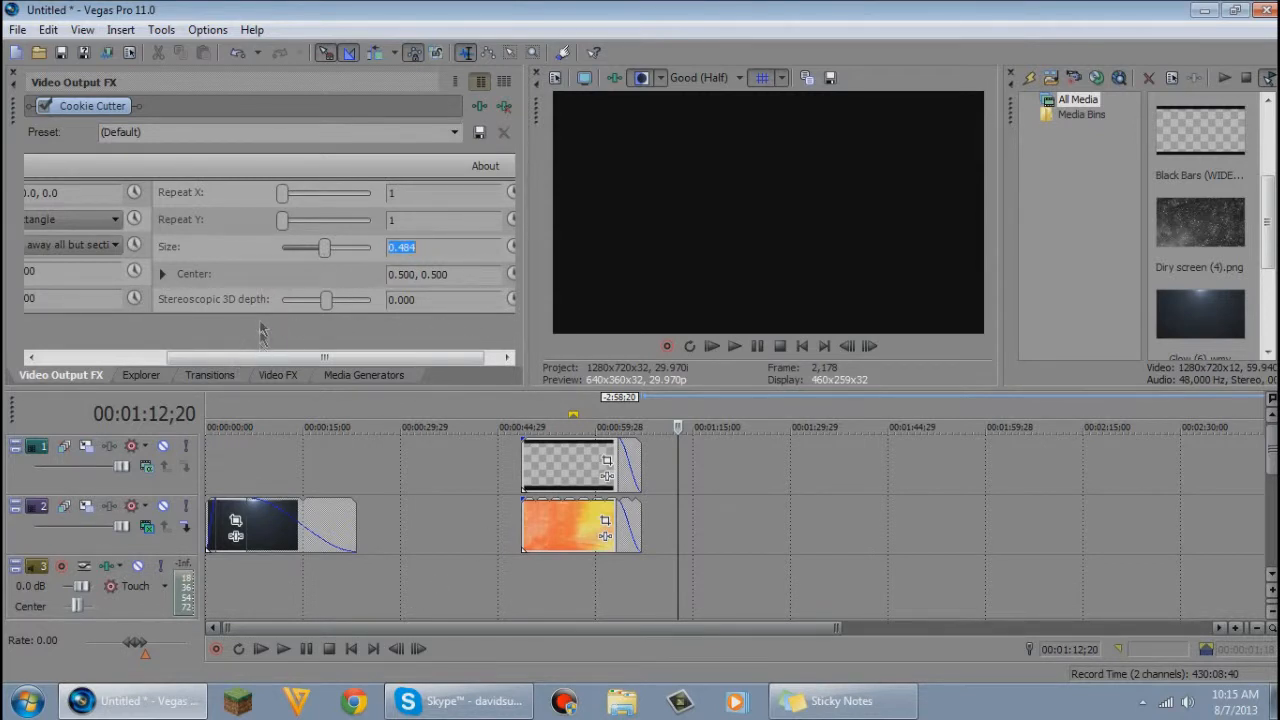
pyautogui.moveTo(391, 367); pyautogui.dragTo(421, 370)
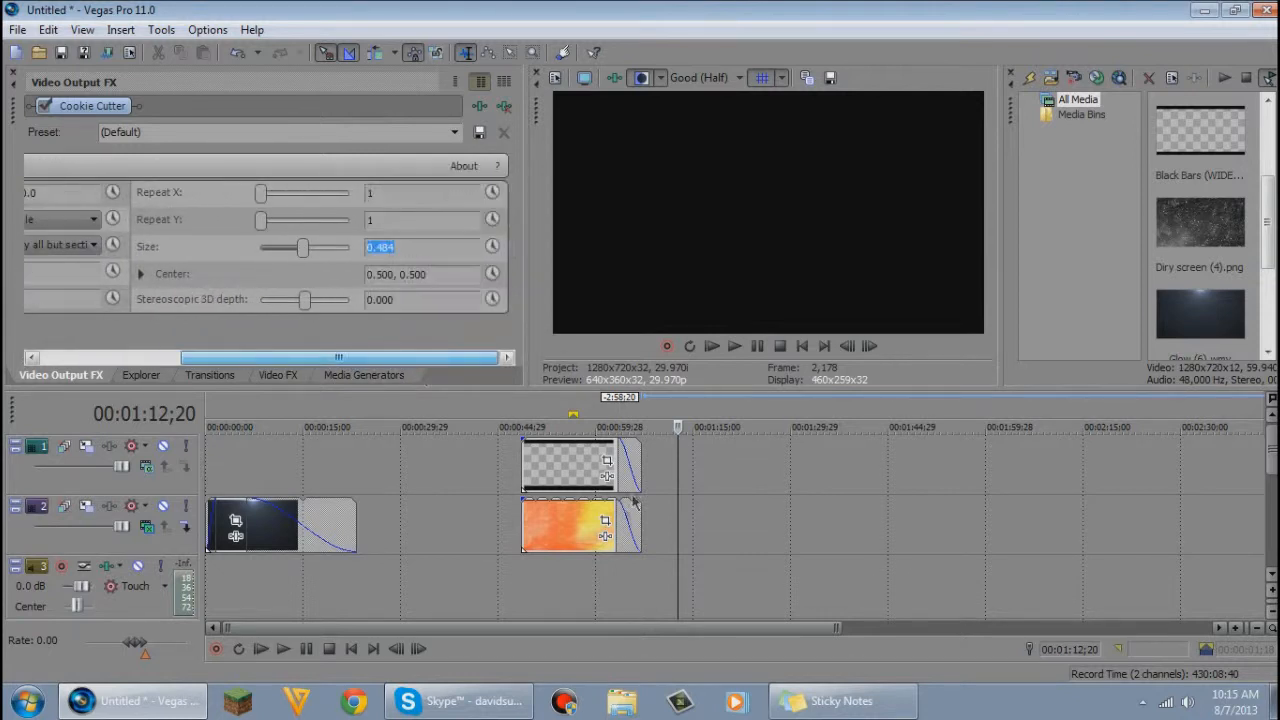
pyautogui.click(572, 470)
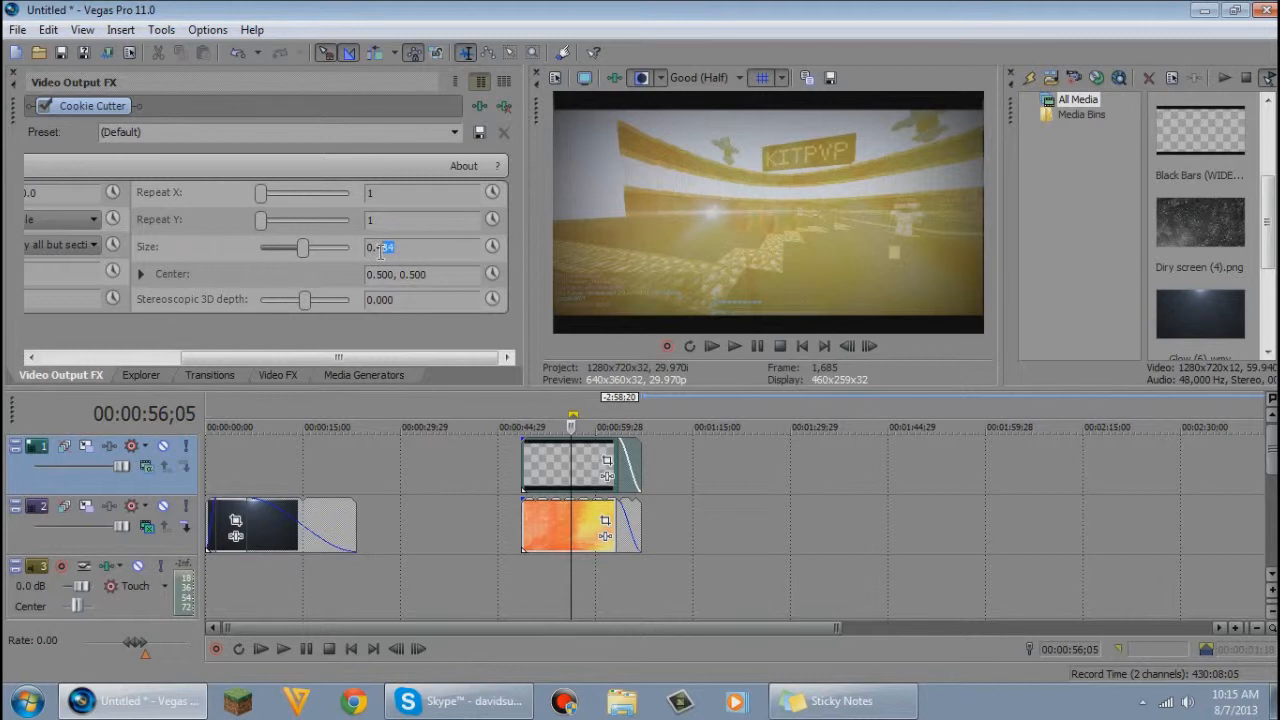
pyautogui.write('74')
pyautogui.press('Return')
# Show the video bus track and add a Motion Blur Length envelope to it.
pyautogui.click(705, 627)
pyautogui.hotkey('ctrl', 'shift', 'q')
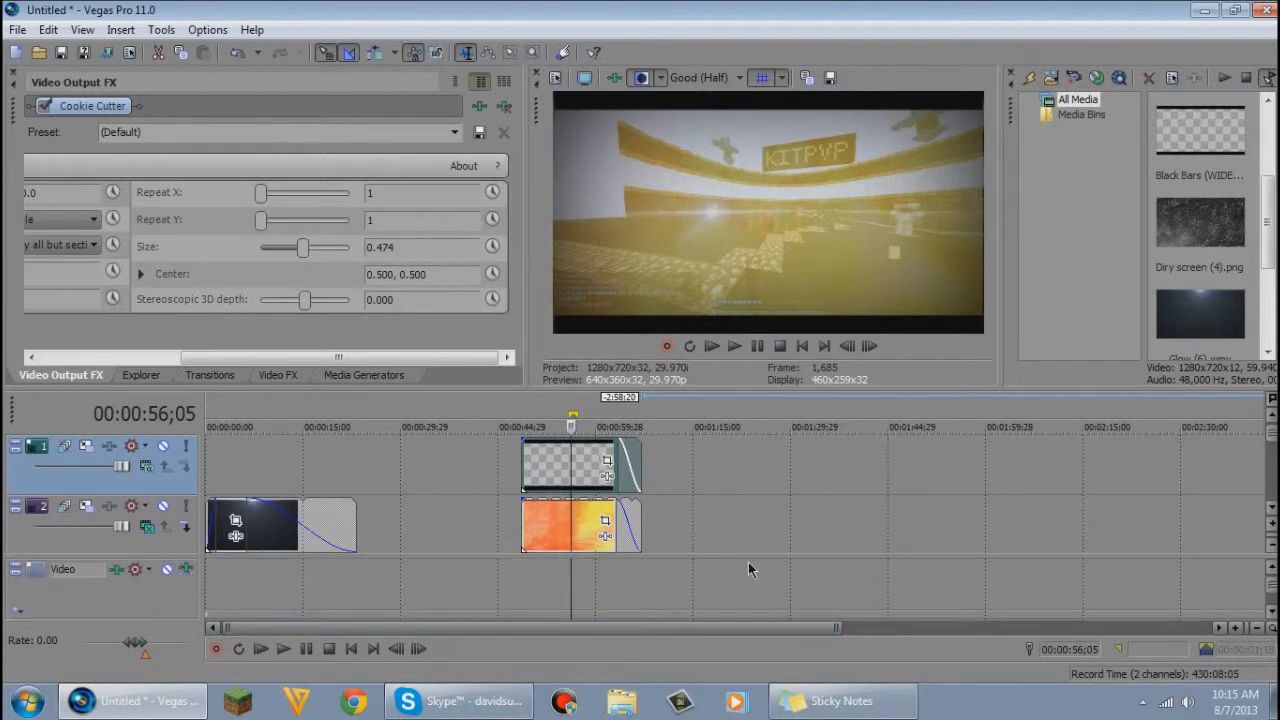
pyautogui.rightClick(598, 582)
pyautogui.moveTo(690, 559)
pyautogui.click(825, 550)
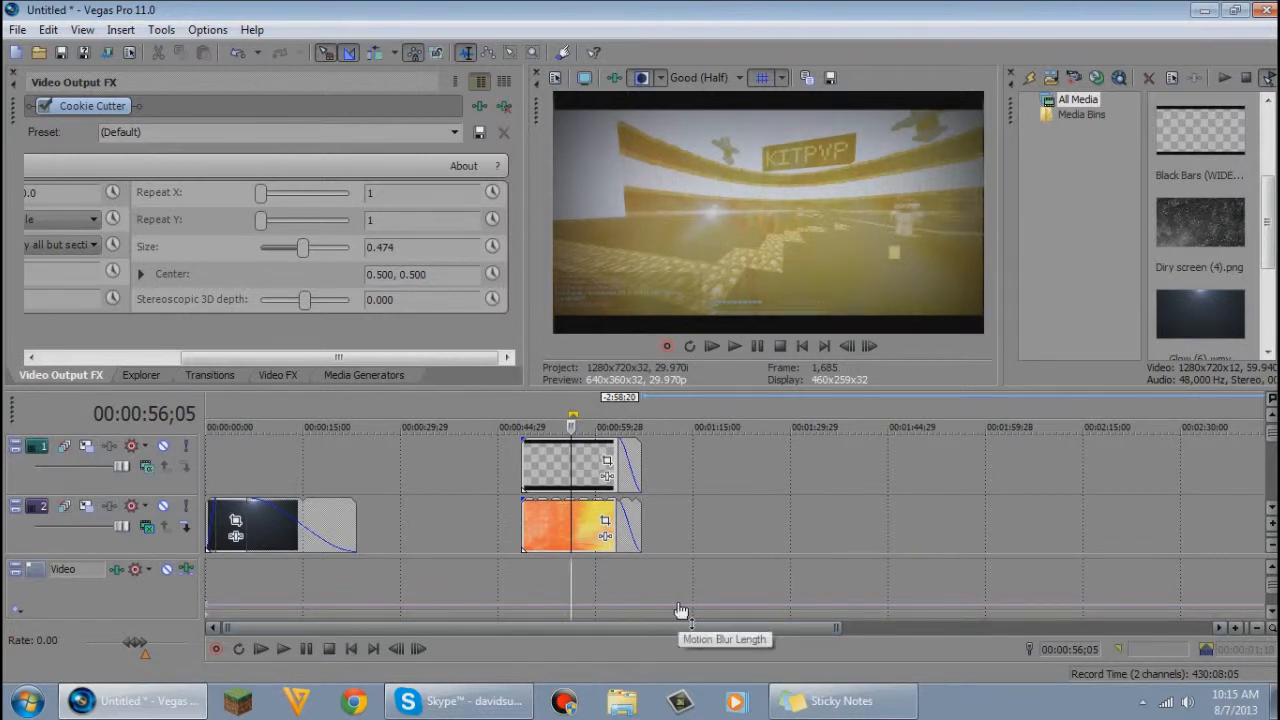
# Try lowering the whole Motion Blur Length envelope to 00:00:00;00 and raising it slightly again.
pyautogui.moveTo(682, 611); pyautogui.dragTo(684, 615)
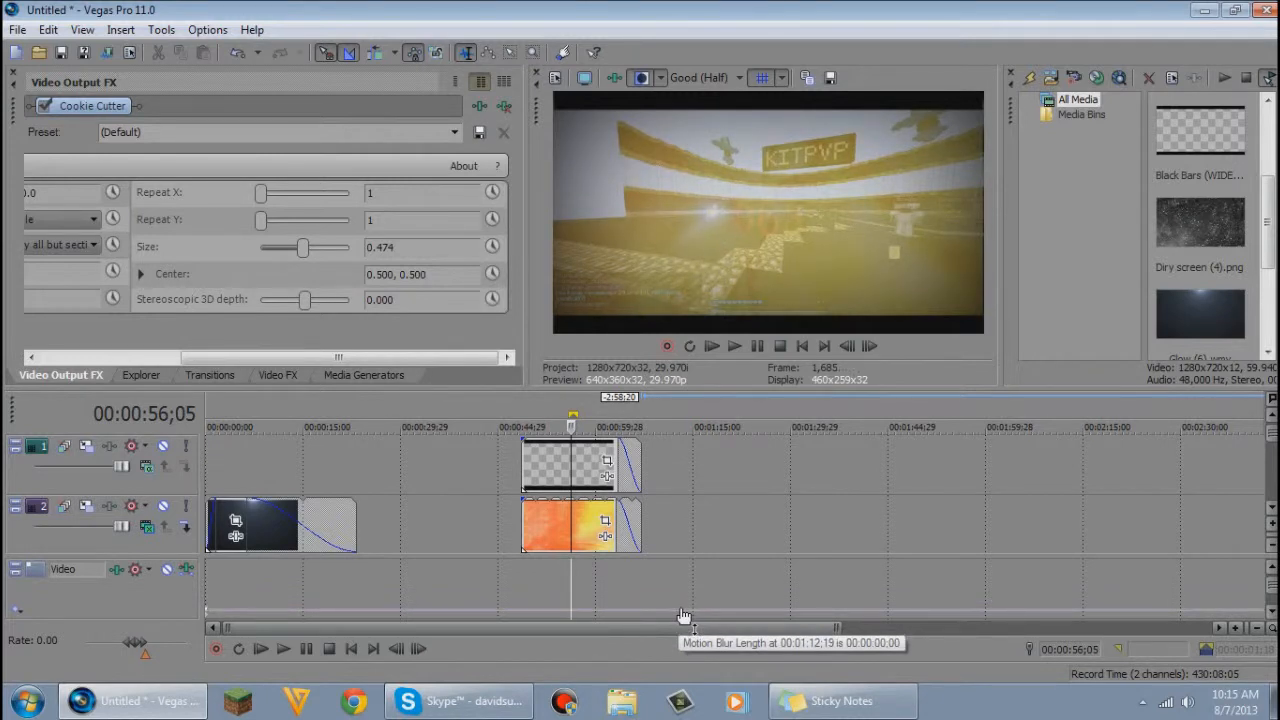
pyautogui.moveTo(683, 615); pyautogui.dragTo(694, 611)
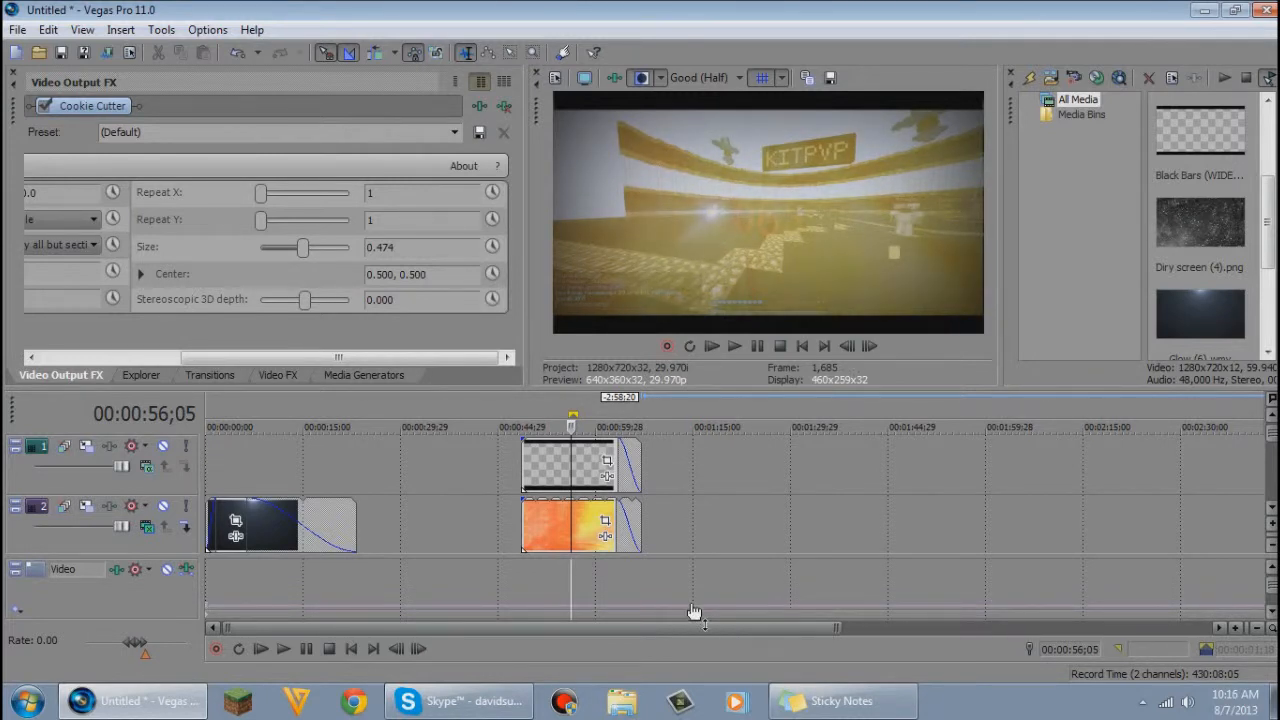
pyautogui.rightClick(694, 611)
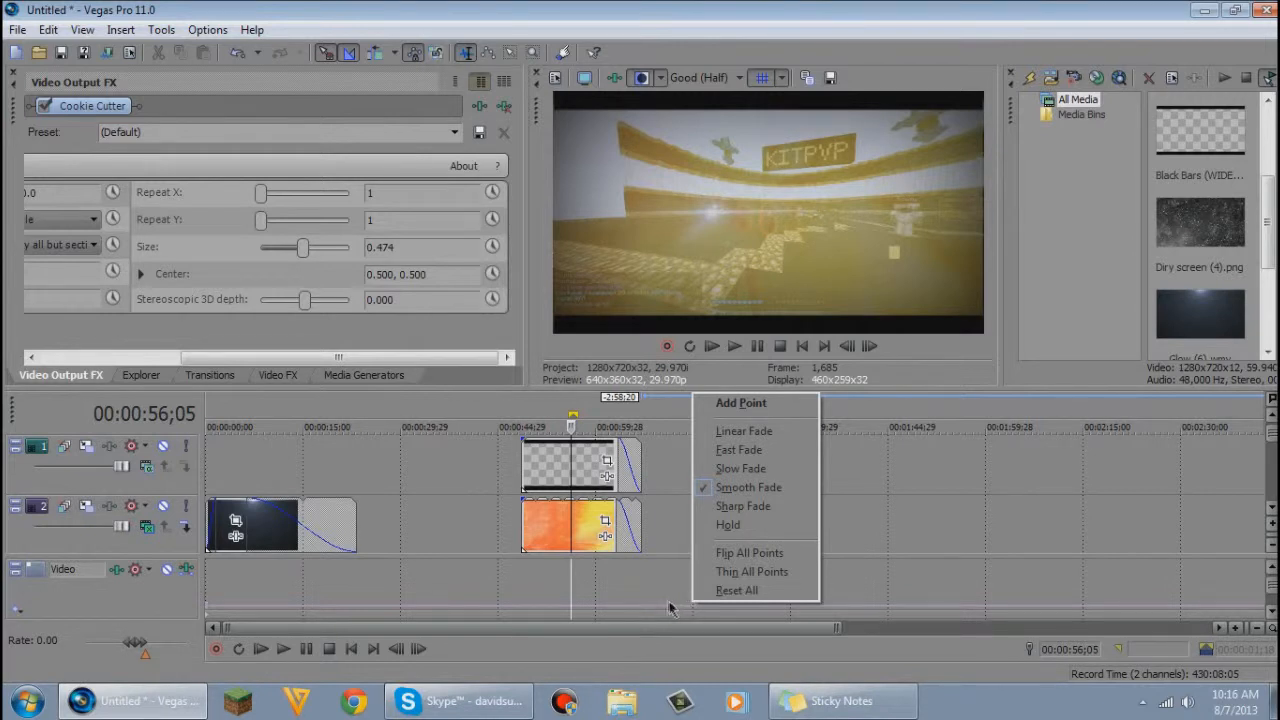
pyautogui.click(520, 607)
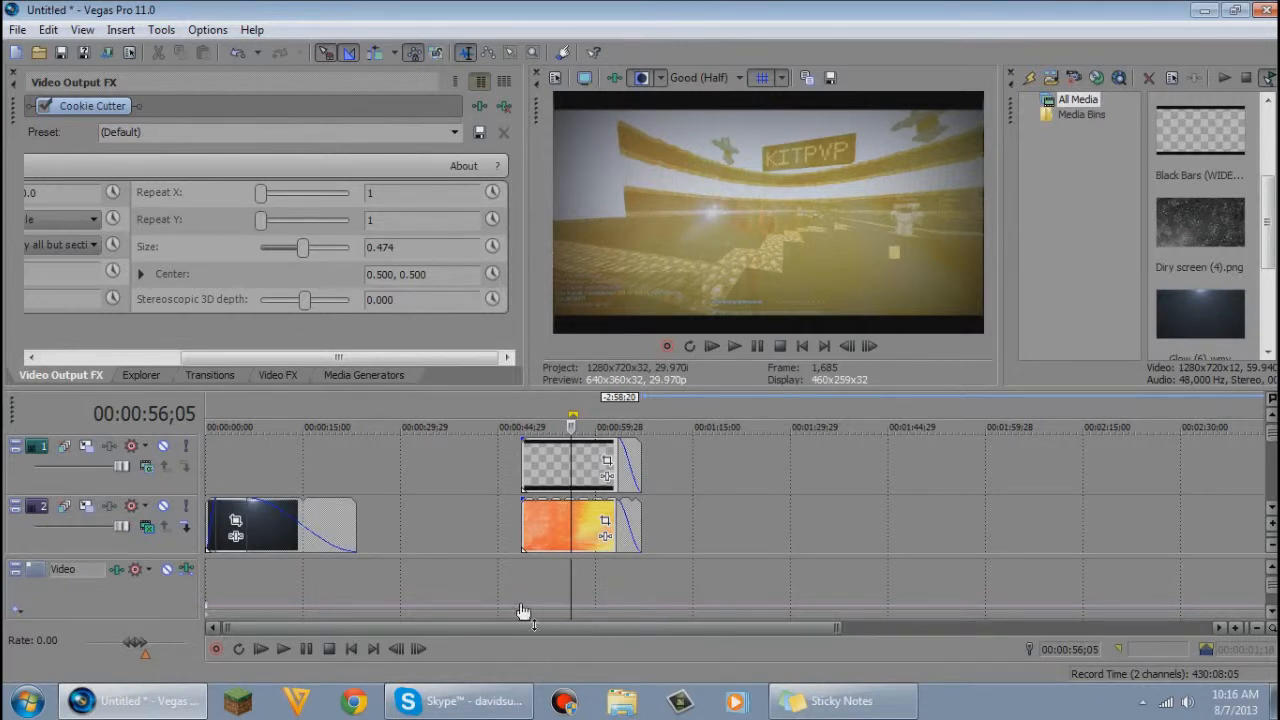
# Add Motion Blur Length envelope points at the black bars clip's start, with blur lowered before them and raised after them.
pyautogui.rightClick(521, 604)
pyautogui.click(607, 450)
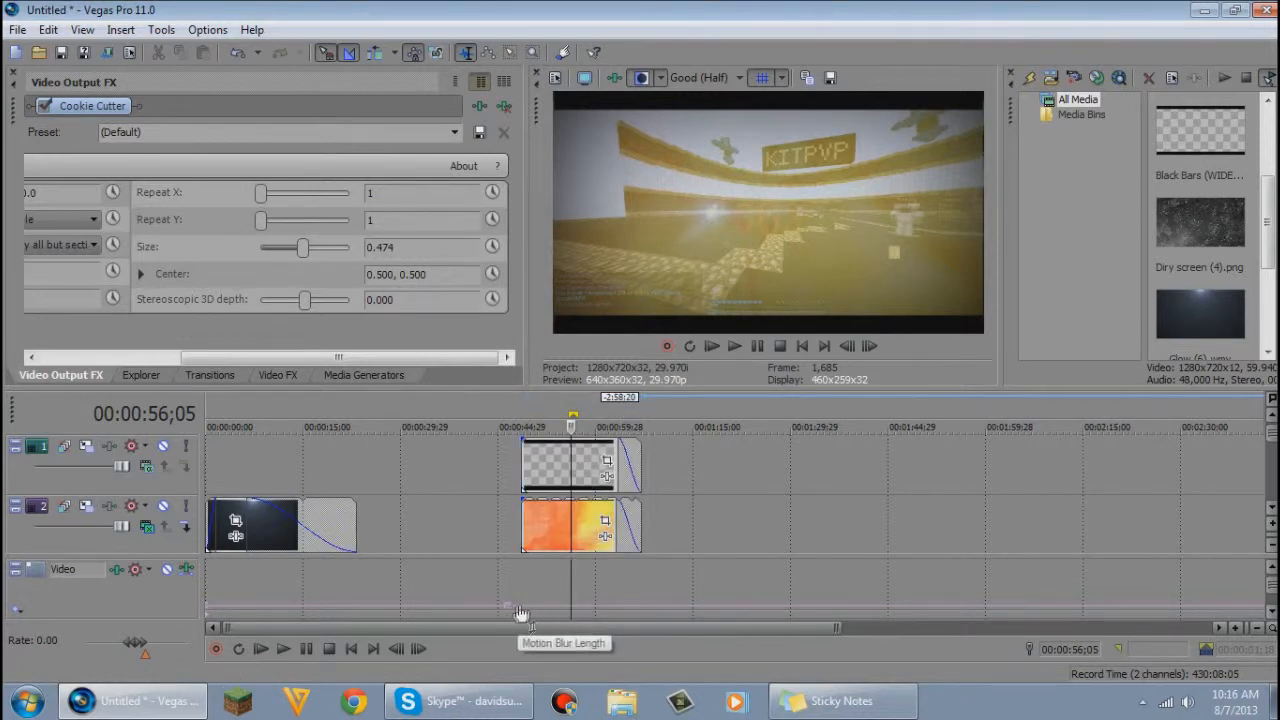
pyautogui.rightClick(520, 605)
pyautogui.click(613, 441)
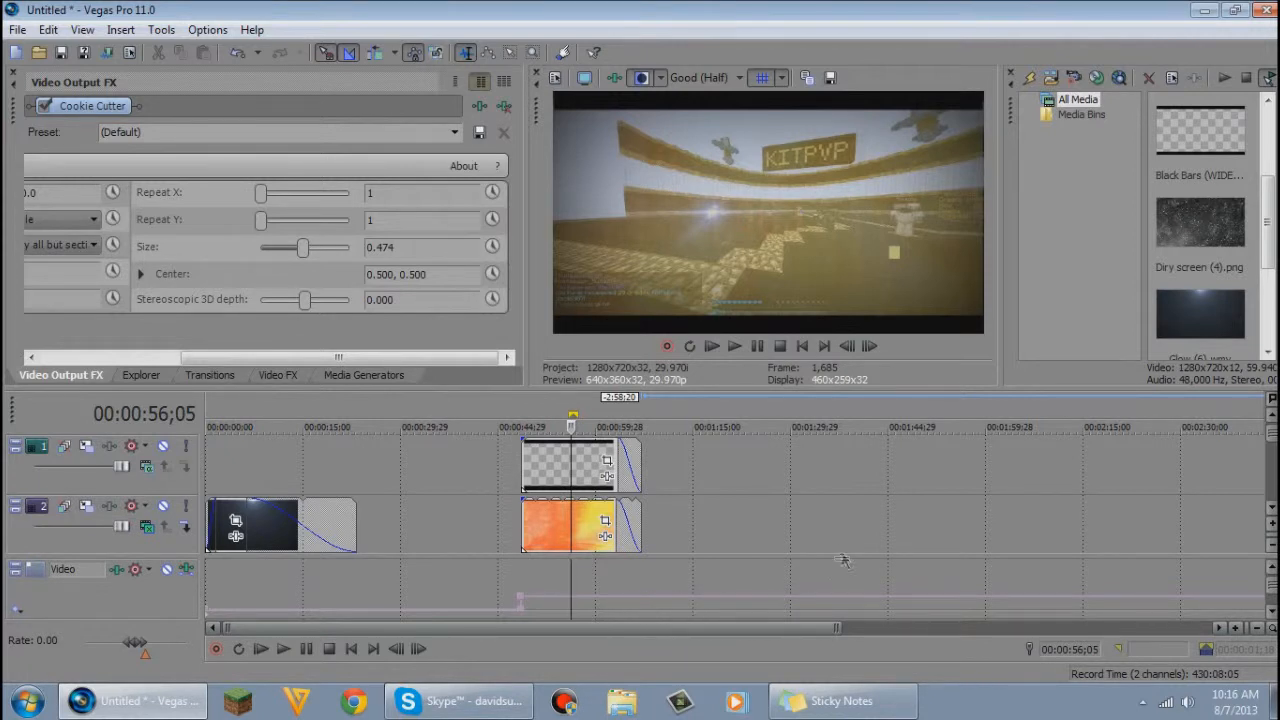
# Select the range from 00:00:39;18 to the project's end at 00:01:07;00 and briefly preview the motion blur.
pyautogui.moveTo(1274, 441)
pyautogui.mouseDown()
pyautogui.moveTo(1274, 494)
pyautogui.moveTo(1274, 450)
pyautogui.mouseUp()
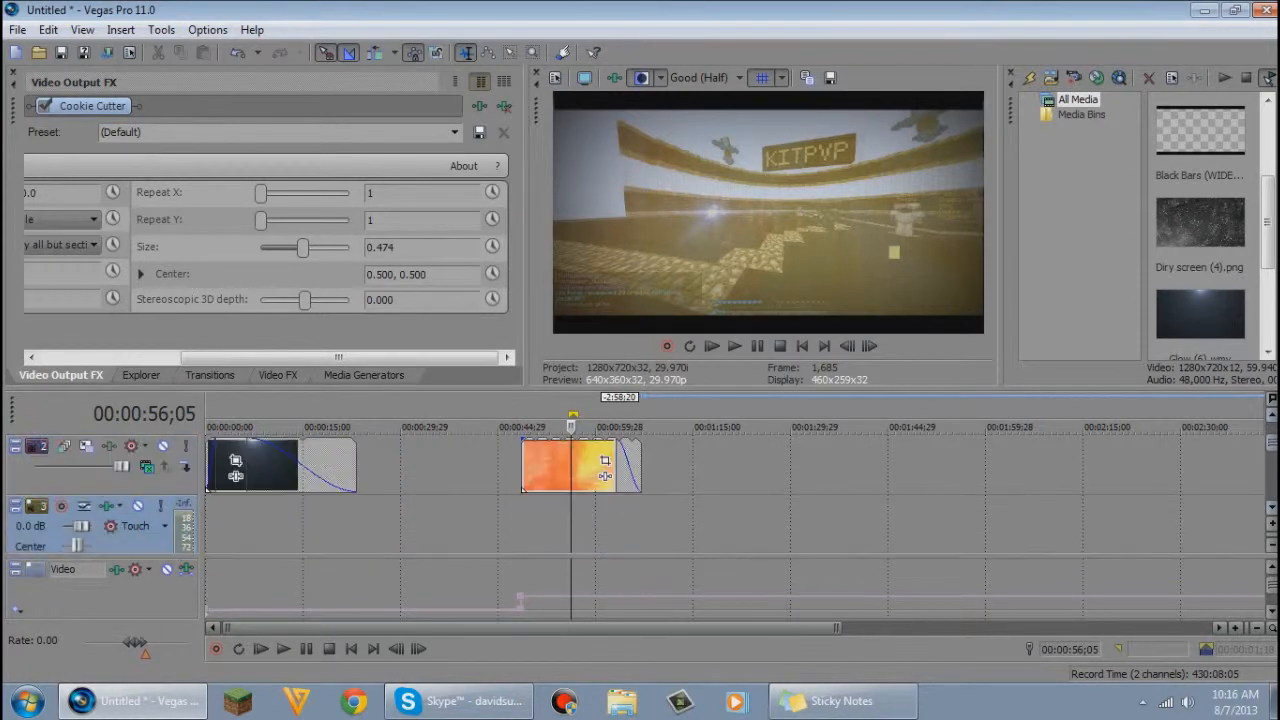
pyautogui.click(824, 345)
pyautogui.moveTo(1273, 441); pyautogui.dragTo(1190, 436)
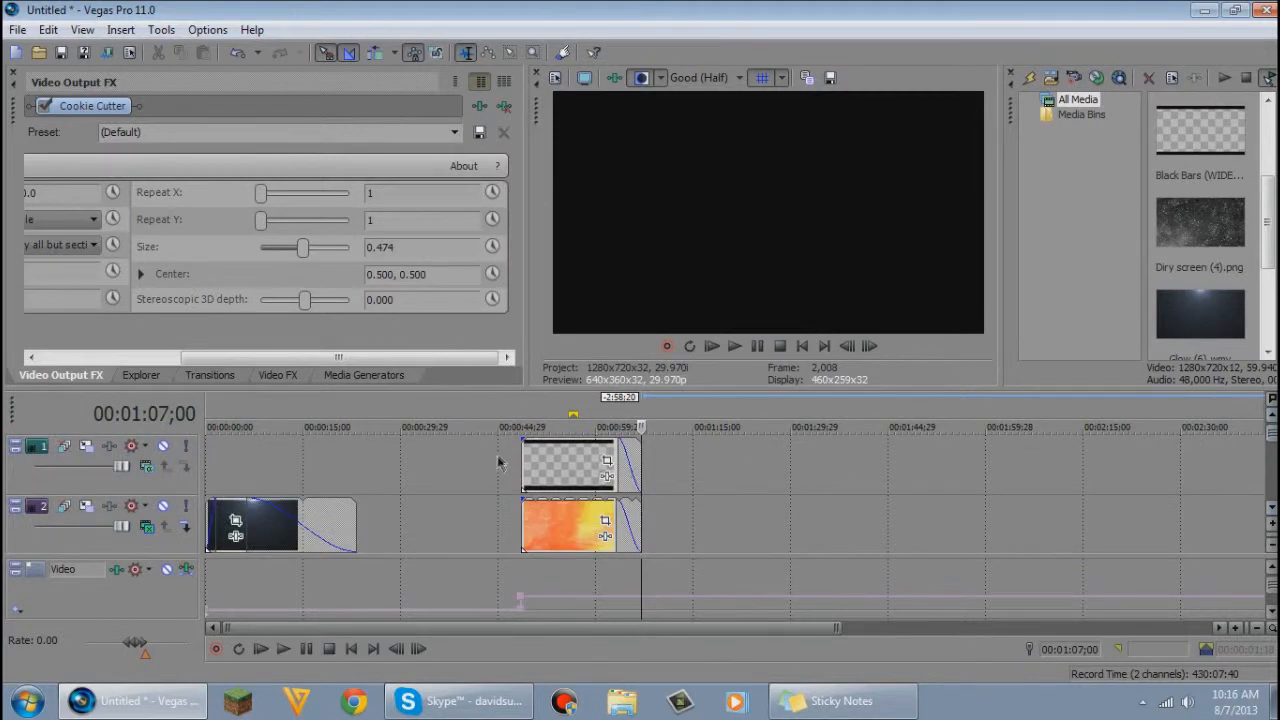
pyautogui.moveTo(488, 470); pyautogui.dragTo(639, 482)
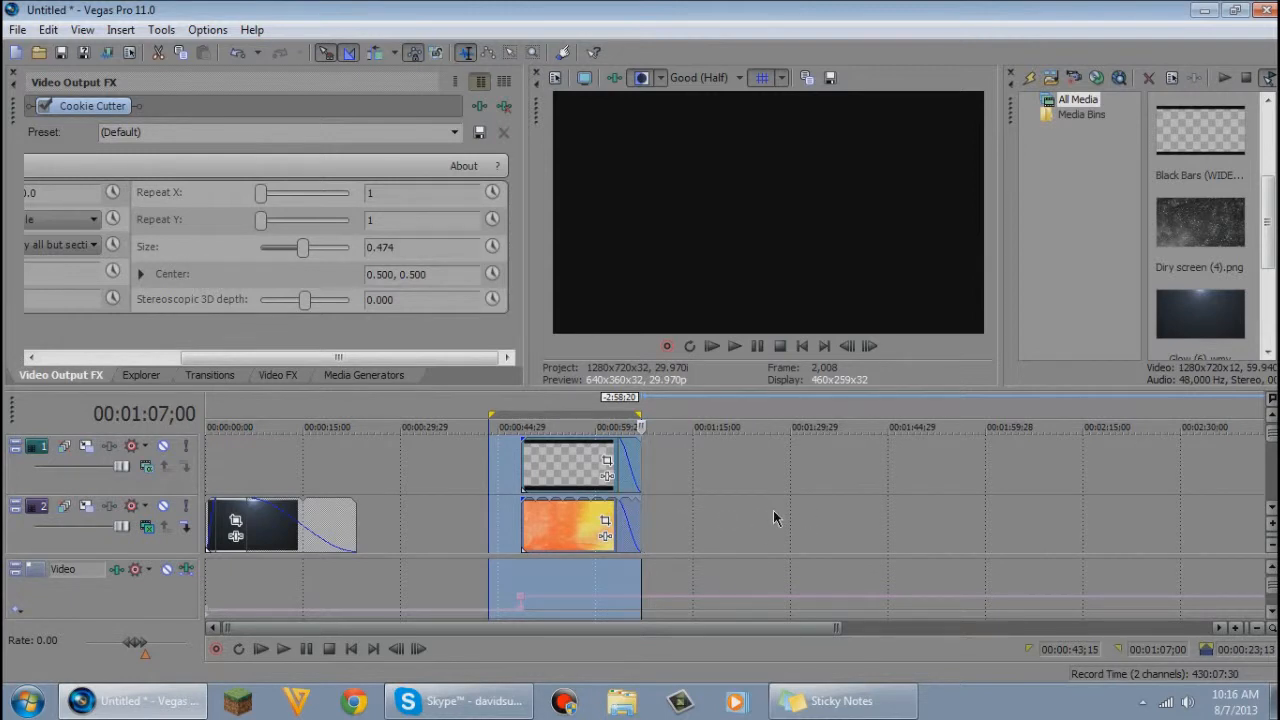
pyautogui.moveTo(644, 426)
pyautogui.mouseDown()
pyautogui.moveTo(763, 425)
pyautogui.moveTo(653, 427)
pyautogui.mouseUp()
pyautogui.moveTo(464, 467); pyautogui.dragTo(641, 461)
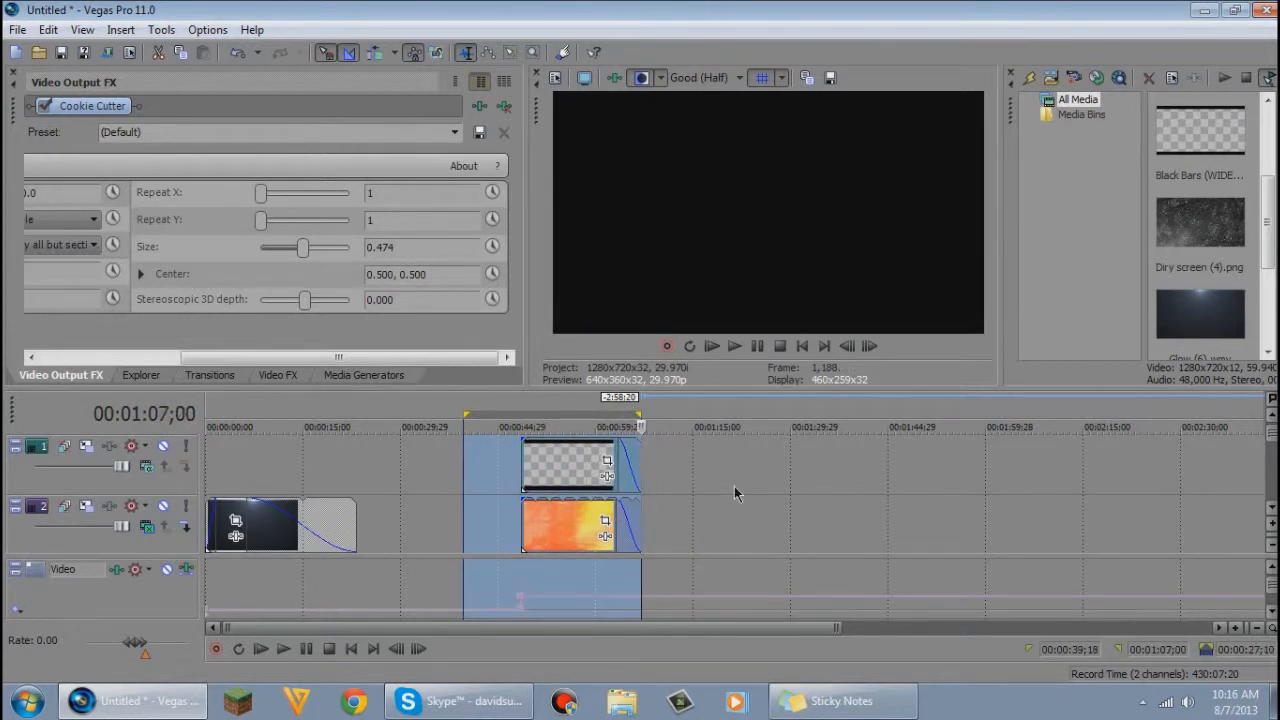
pyautogui.press('space')
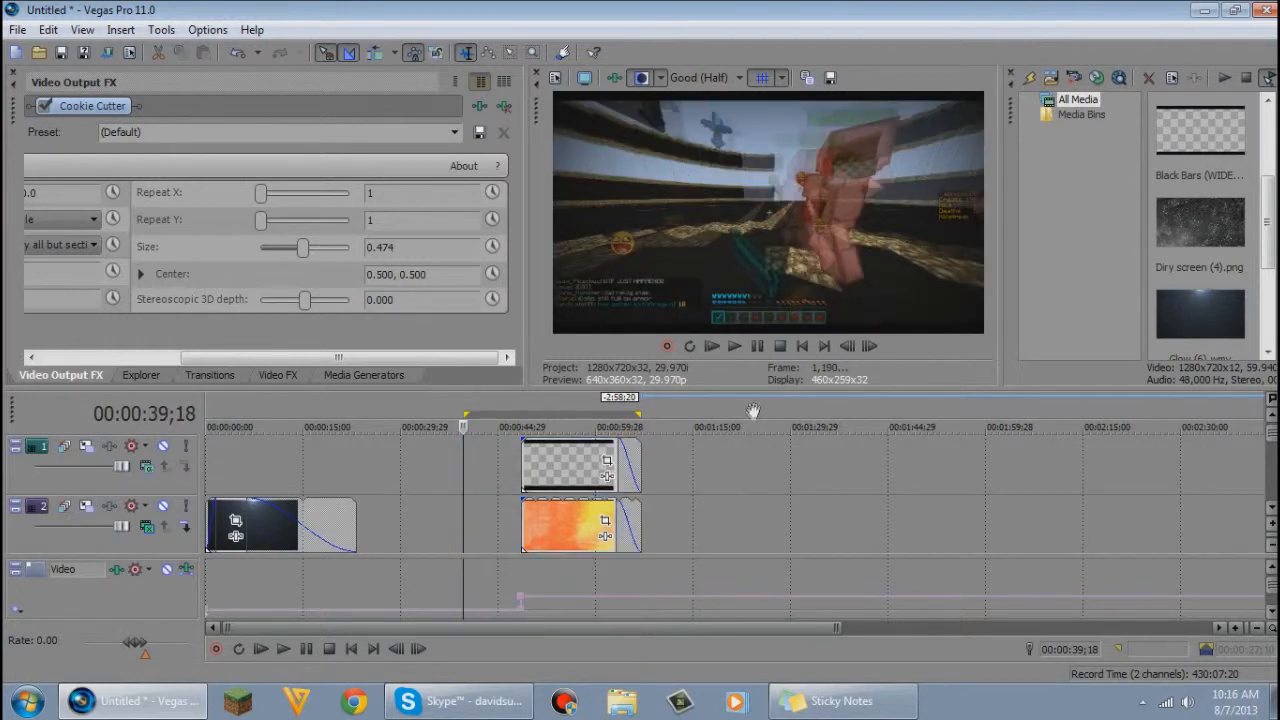
pyautogui.click(779, 347)
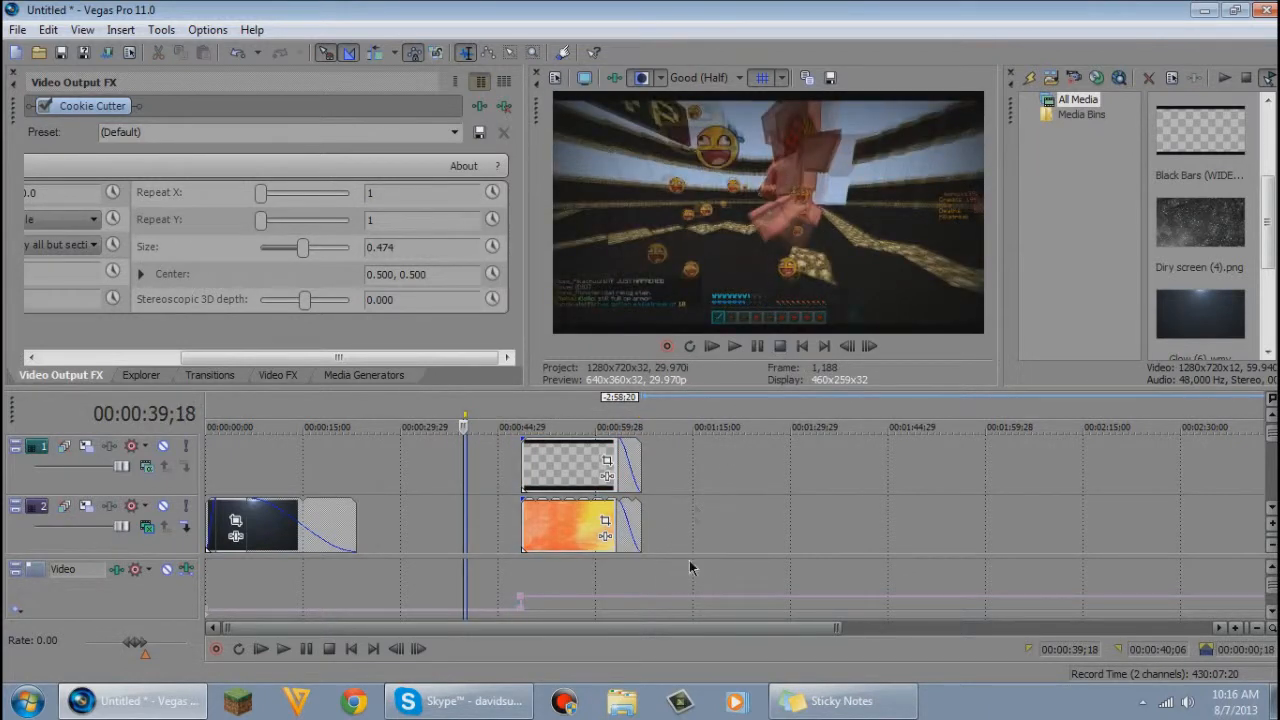
pyautogui.moveTo(1273, 437); pyautogui.dragTo(1273, 482)
pyautogui.scroll(4, 612, 480)
pyautogui.scroll(-4, 612, 480)
pyautogui.scroll(4, 612, 480)
pyautogui.scroll(-4, 612, 480)
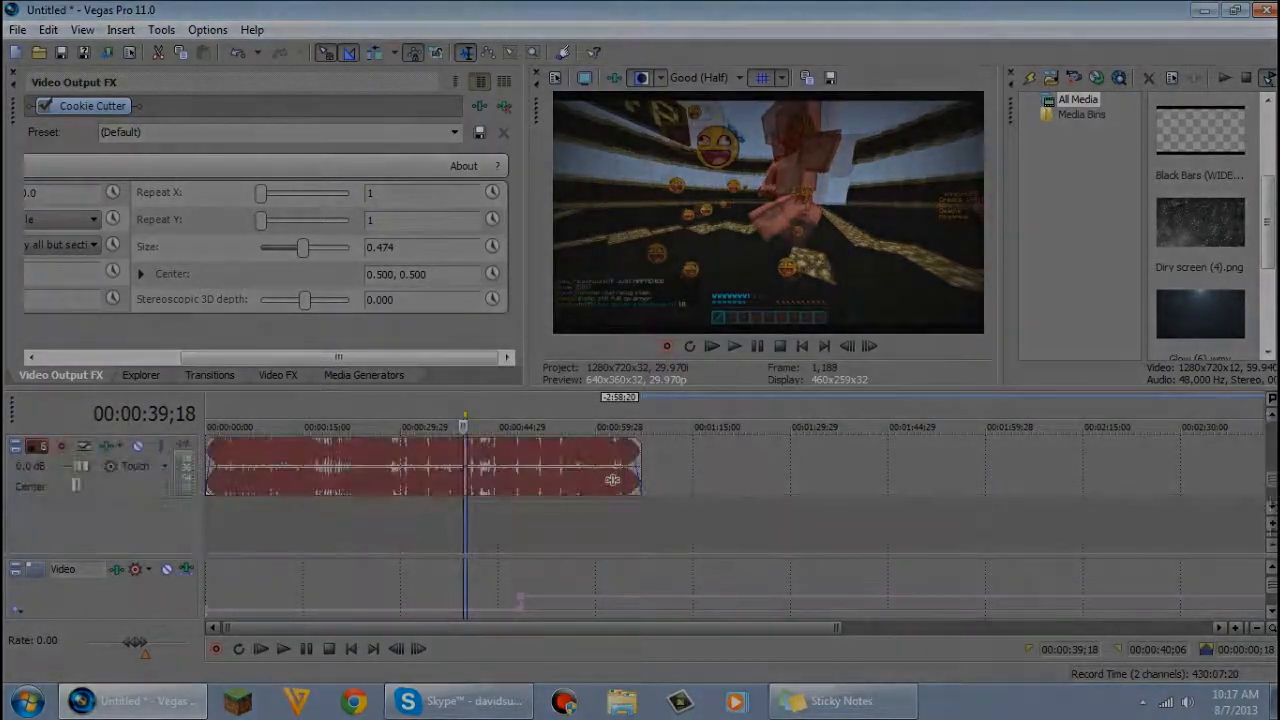
pyautogui.scroll(4, 612, 480)
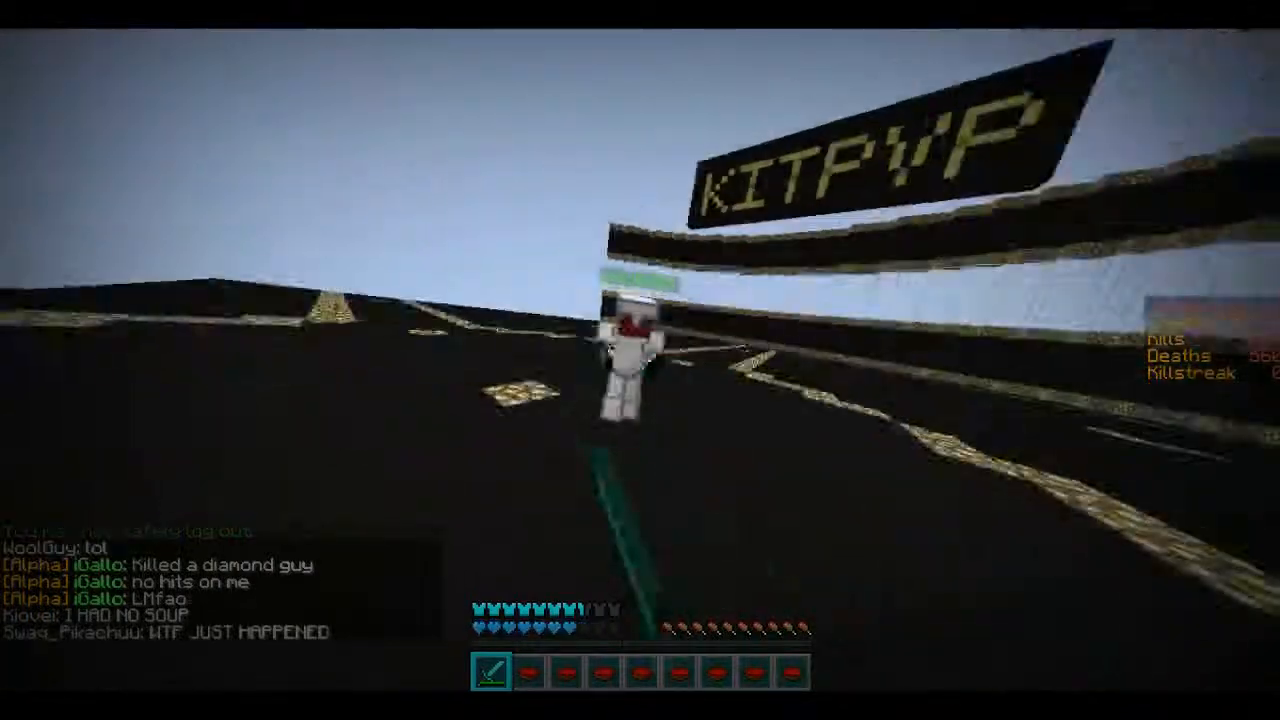
pyautogui.click(643, 360)
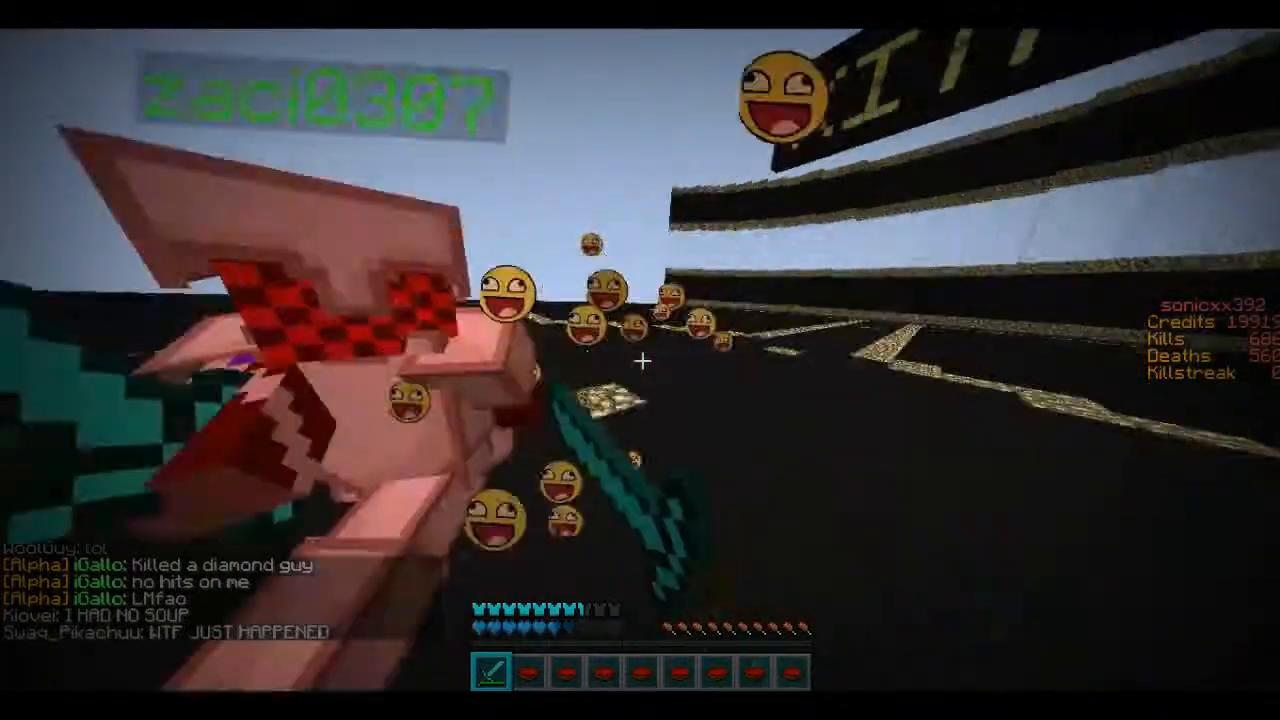
pyautogui.press('2')
pyautogui.press('1')
pyautogui.click(643, 360)
pyautogui.click(643, 360)
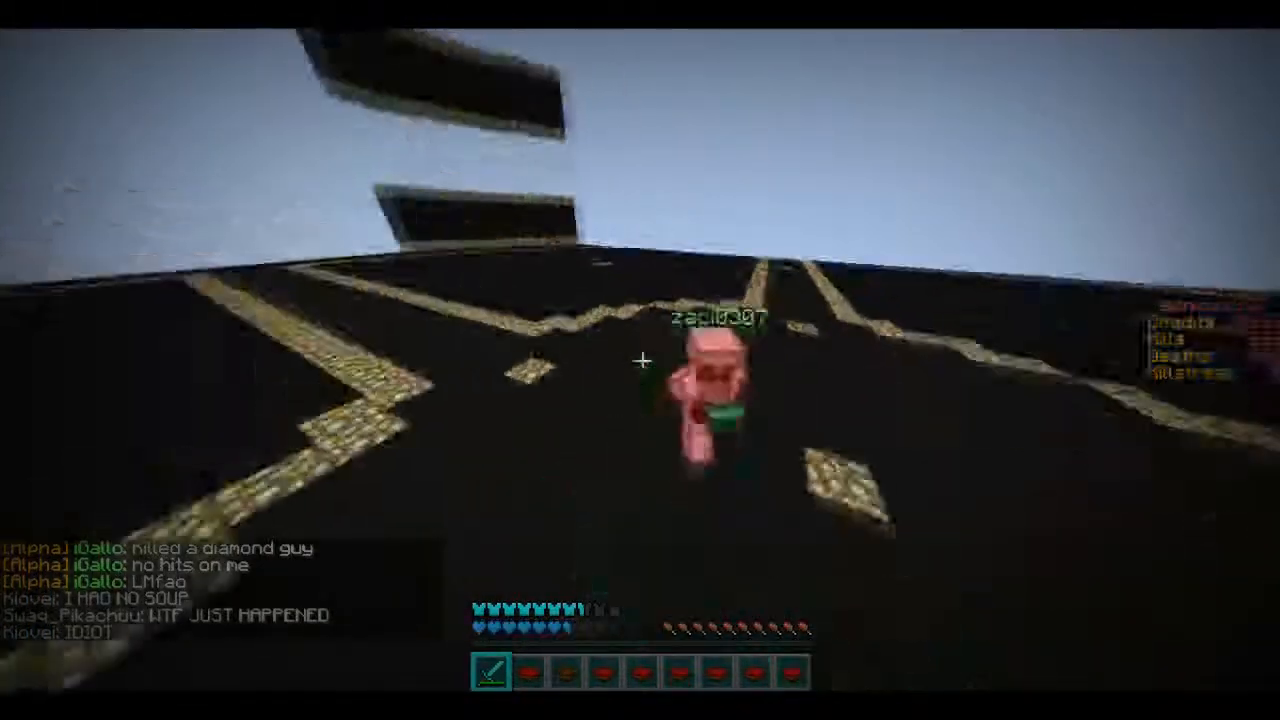
pyautogui.click(643, 360)
pyautogui.click(643, 360)
pyautogui.click(643, 360)
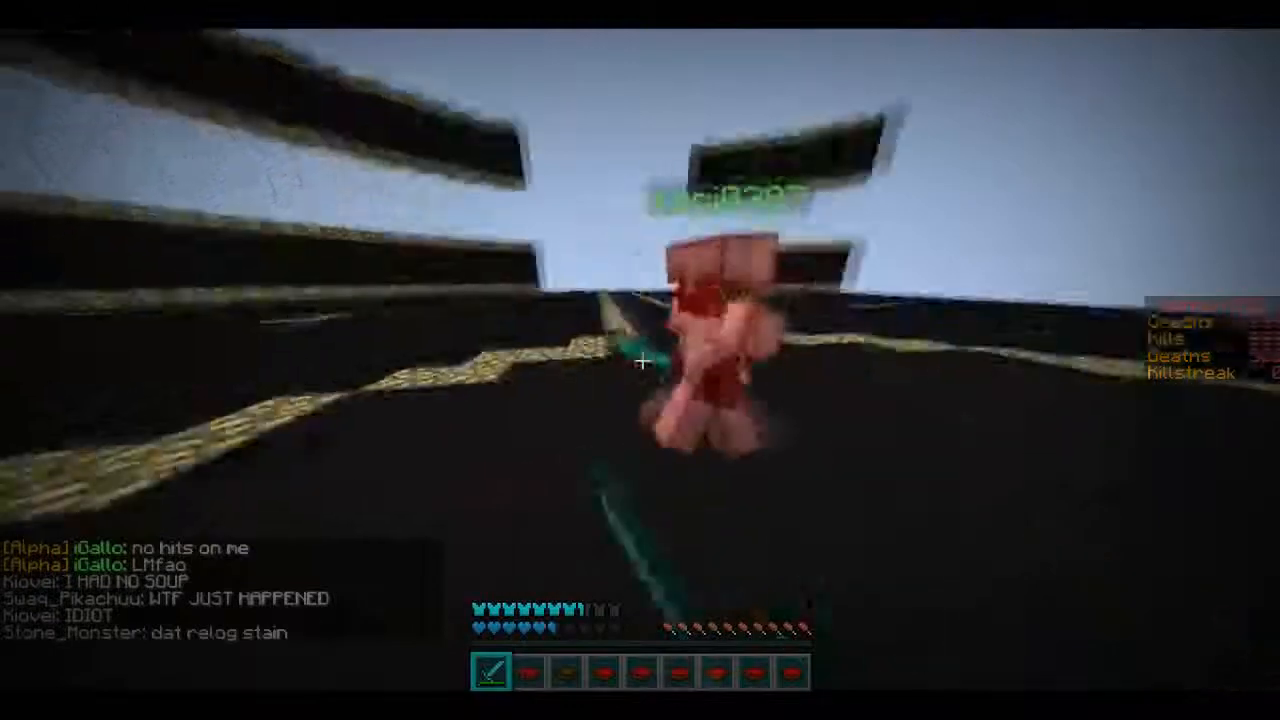
pyautogui.click(643, 360)
pyautogui.click(643, 360)
pyautogui.click(643, 360)
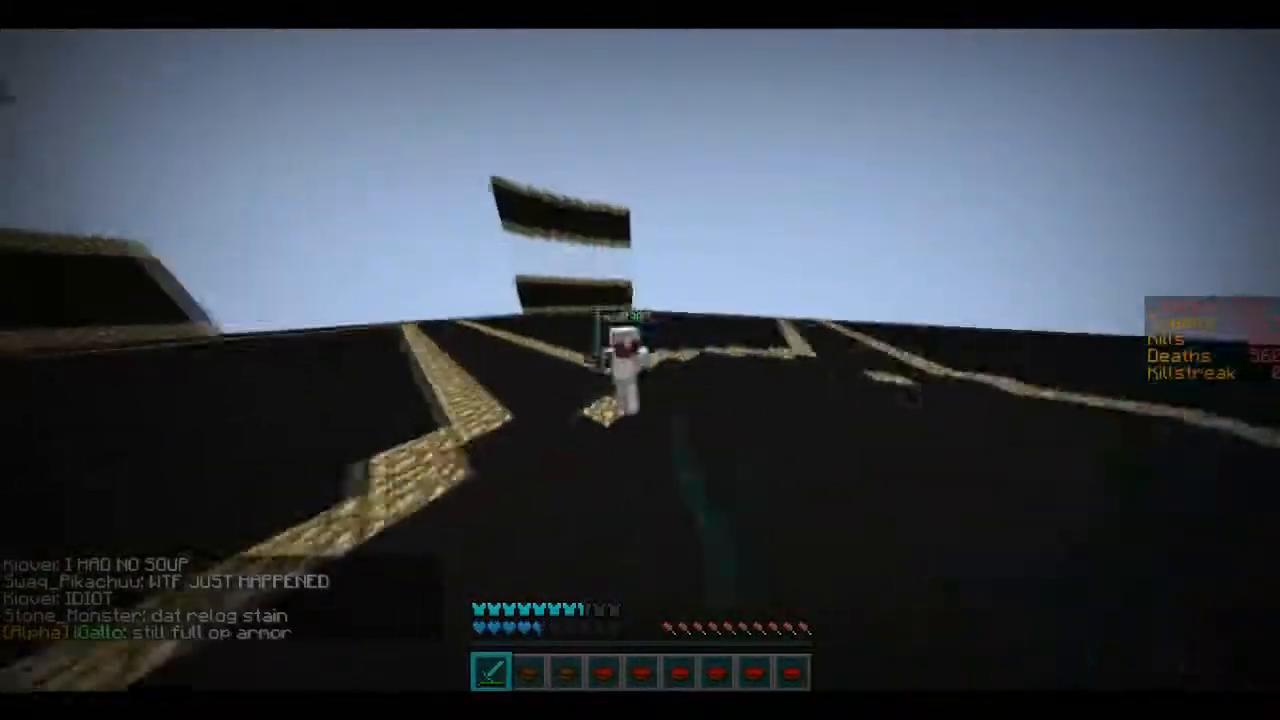
pyautogui.click(643, 360)
pyautogui.press('5')
pyautogui.rightClick(643, 360)
pyautogui.press('1')
pyautogui.click(643, 360)
pyautogui.click(643, 360)
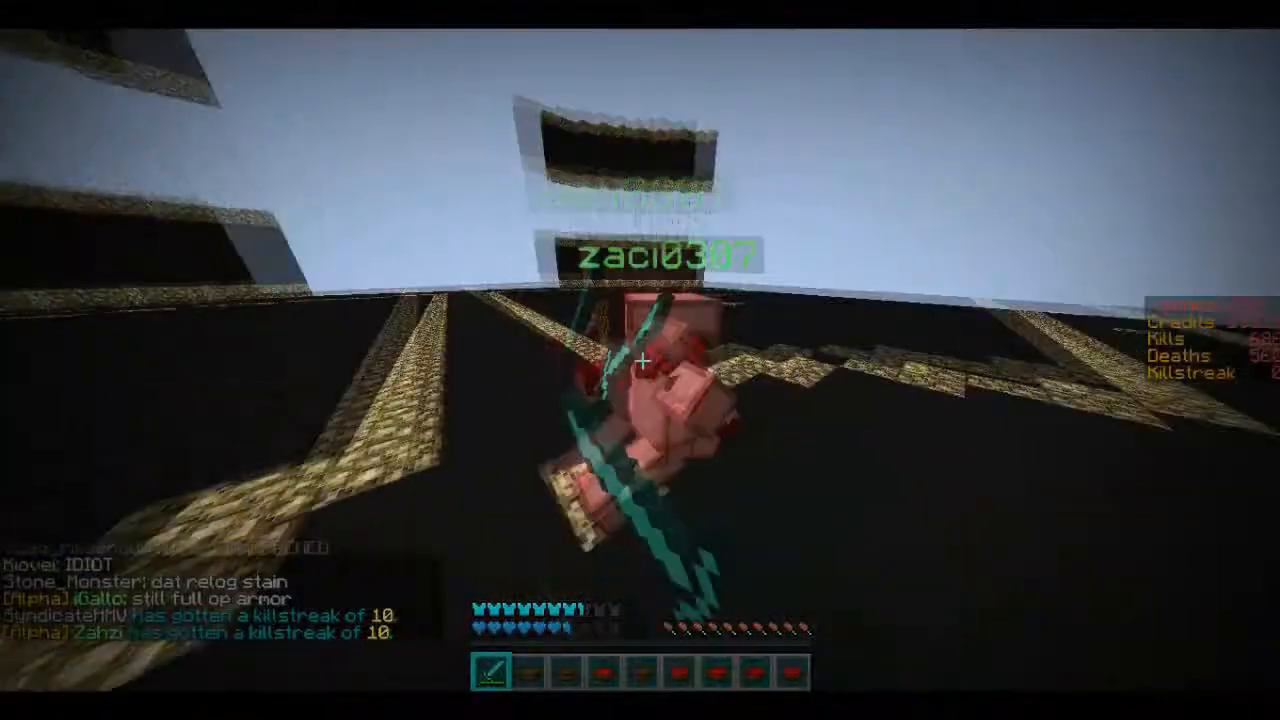
pyautogui.click(643, 360)
pyautogui.click(643, 360)
pyautogui.press('5')
pyautogui.rightClick(643, 360)
pyautogui.press('1')
pyautogui.click(643, 360)
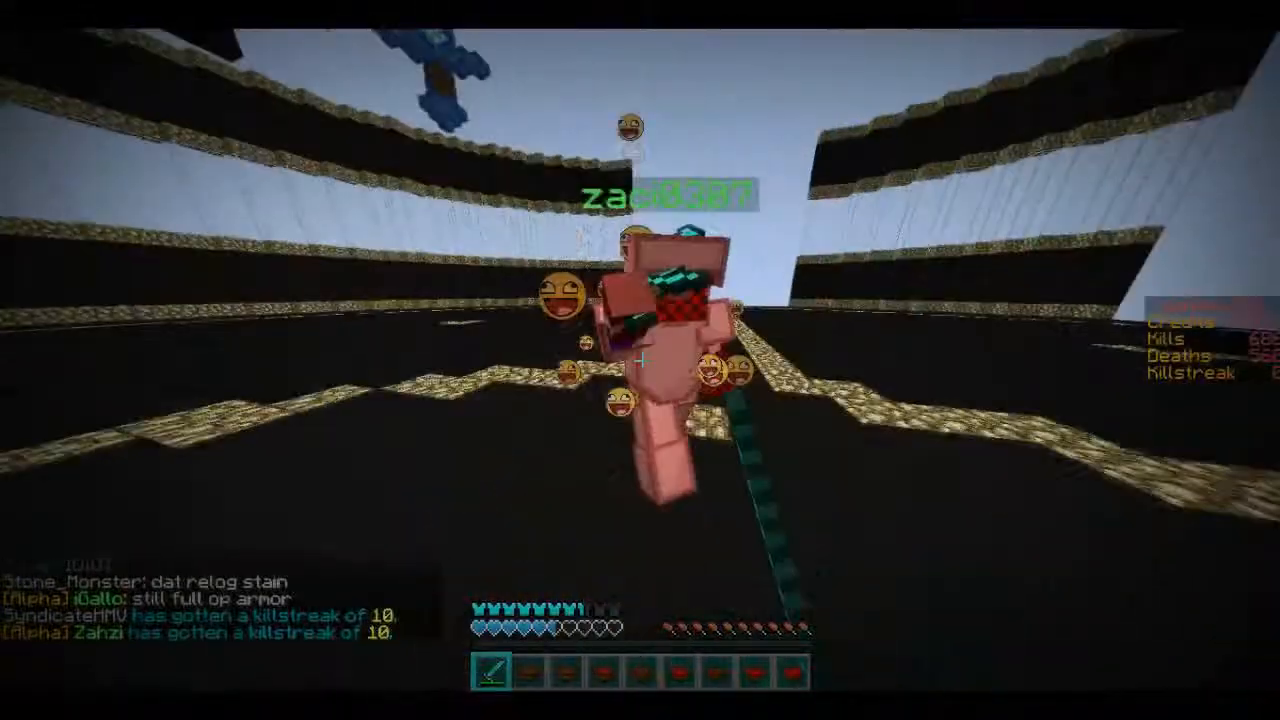
pyautogui.click(643, 360)
pyautogui.click(643, 360)
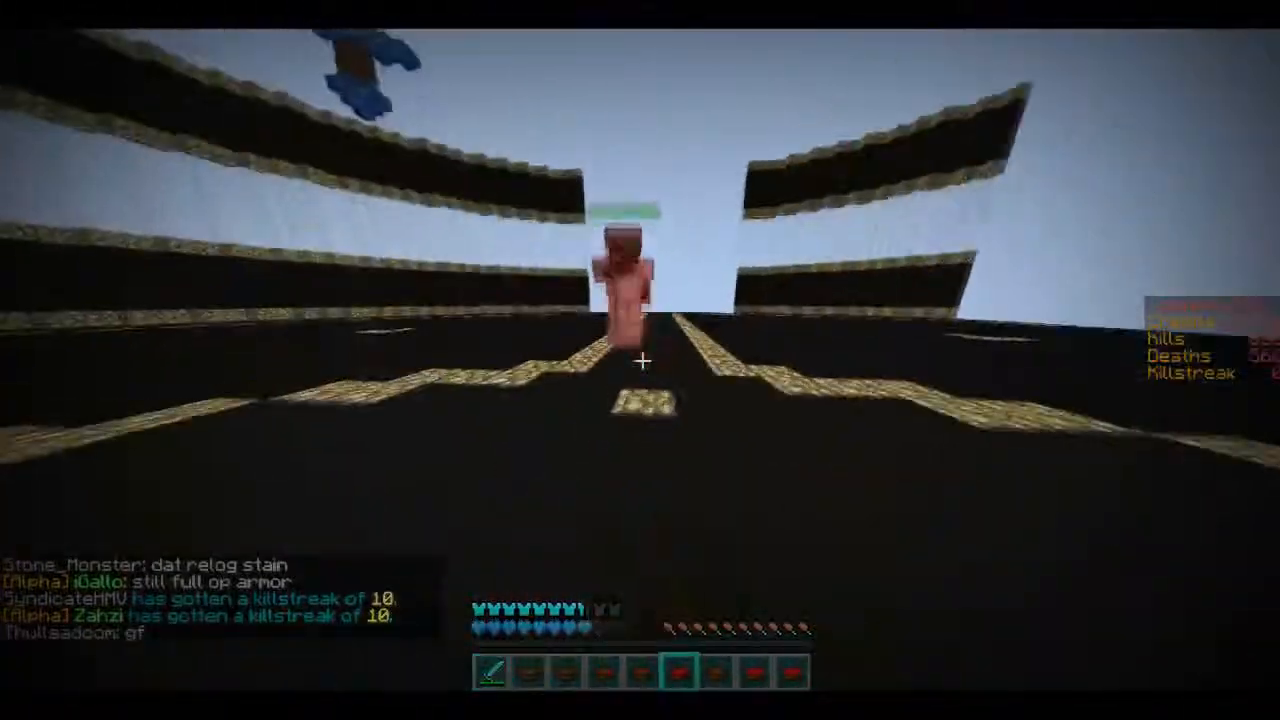
pyautogui.click(643, 360)
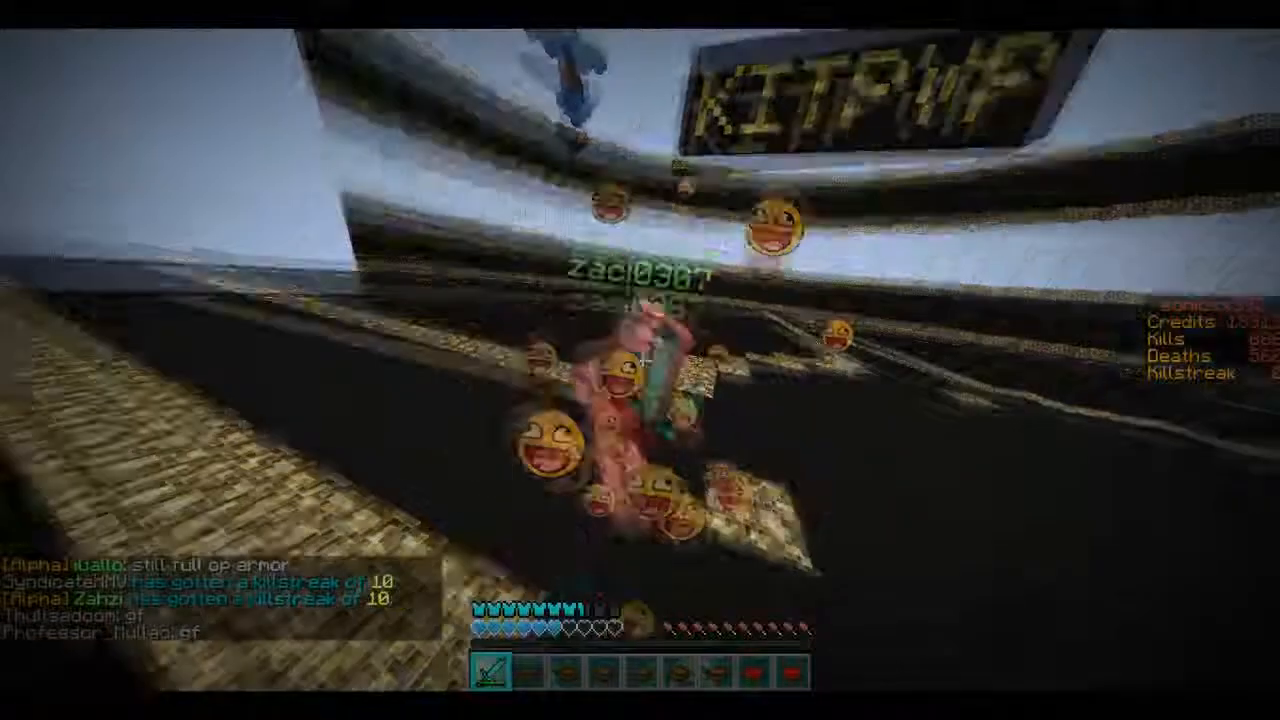